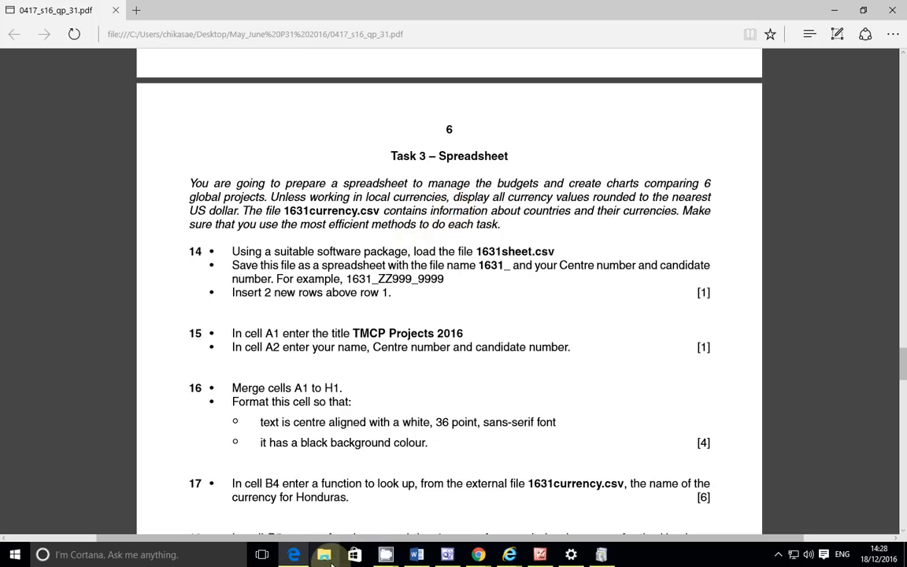
Step: Browse File Explorer to the Sfiles folder and open 1631sheet in Excel
right_click(331, 562)
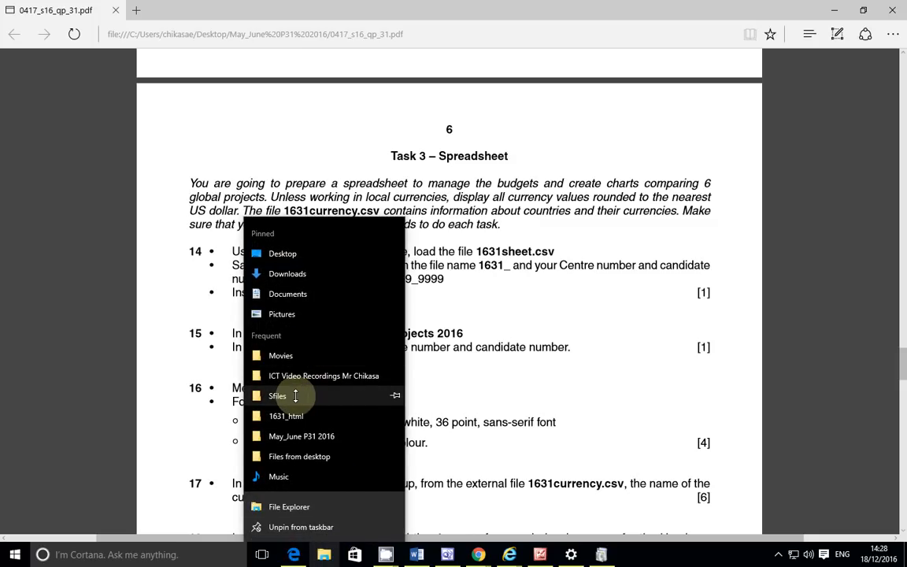
click(296, 396)
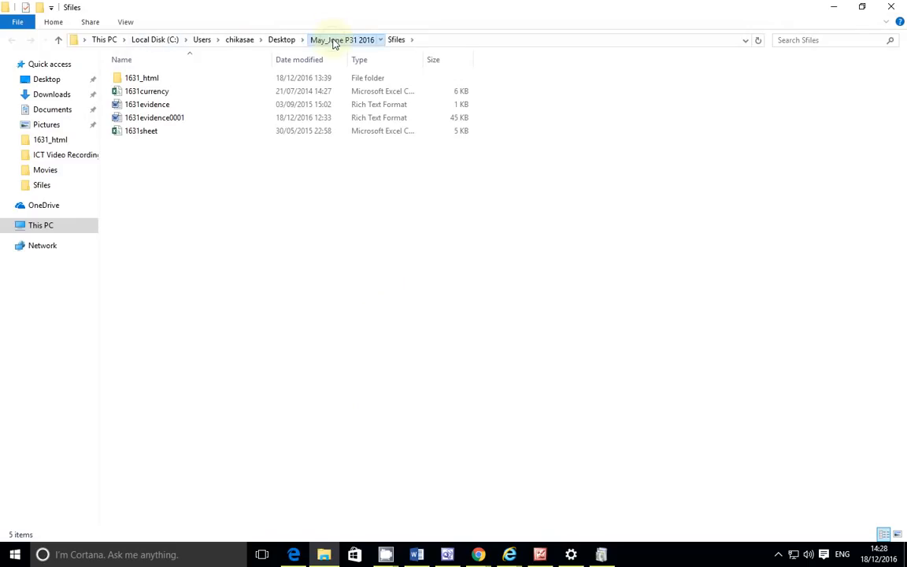
click(334, 41)
click(217, 167)
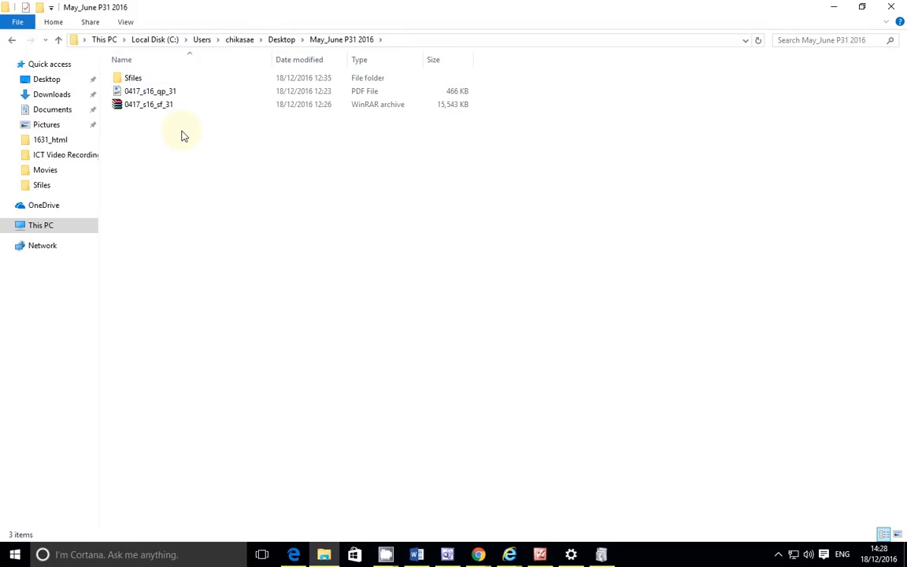
double_click(177, 82)
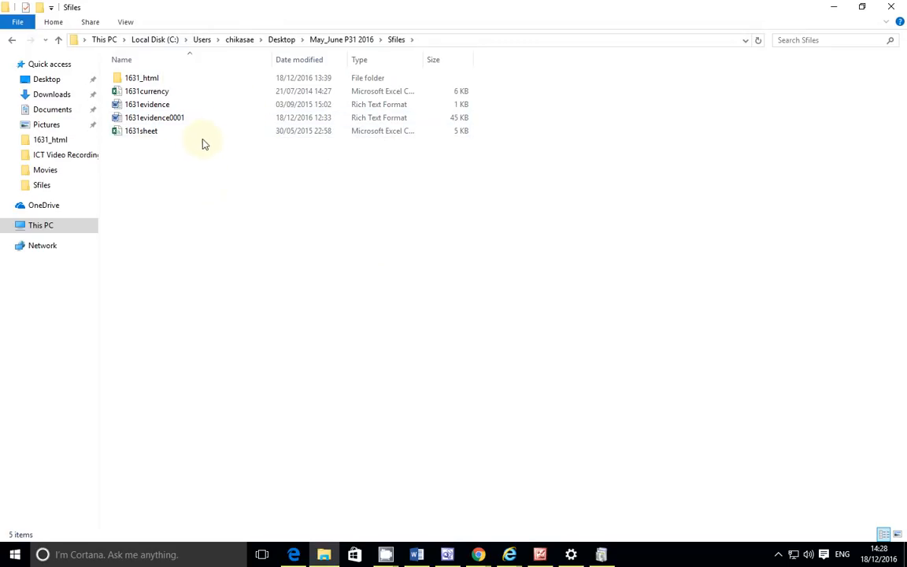
click(157, 139)
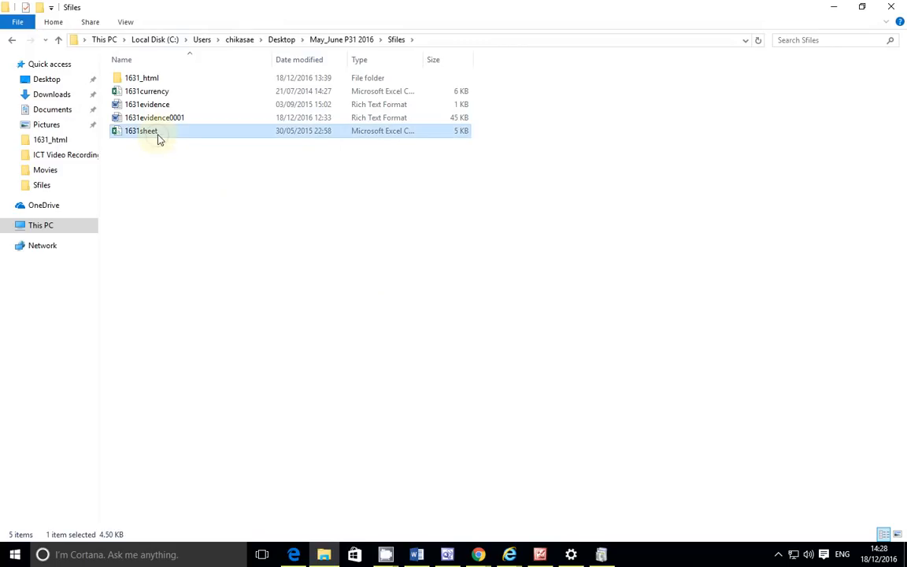
right_click(157, 139)
click(201, 145)
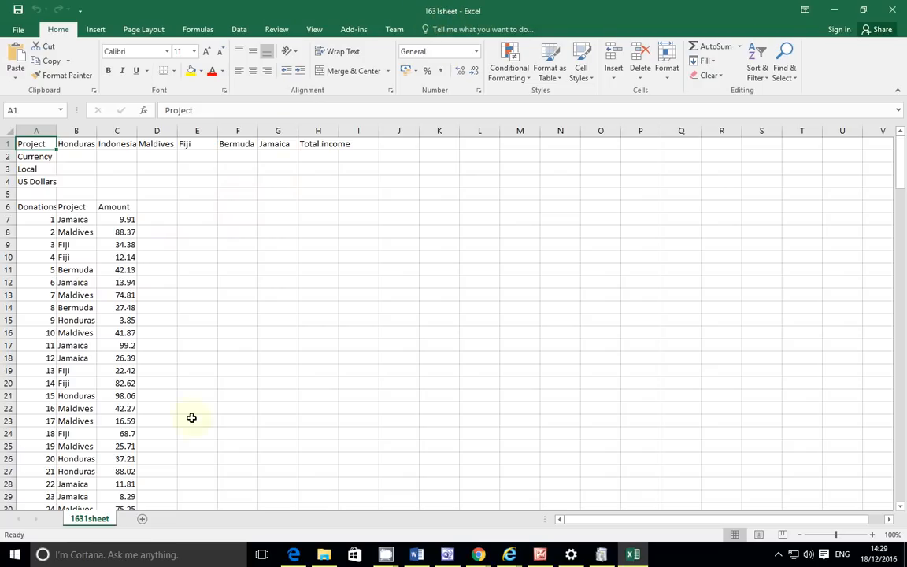
Step: Check the exam paper PDF, then bring up Save As for the 1631sheet workbook
mouse_move(326, 558)
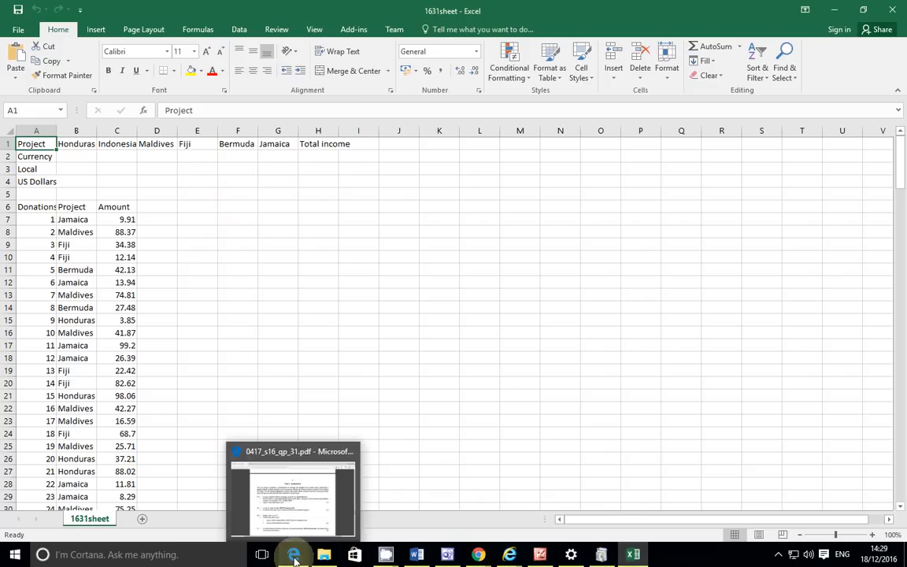
click(294, 555)
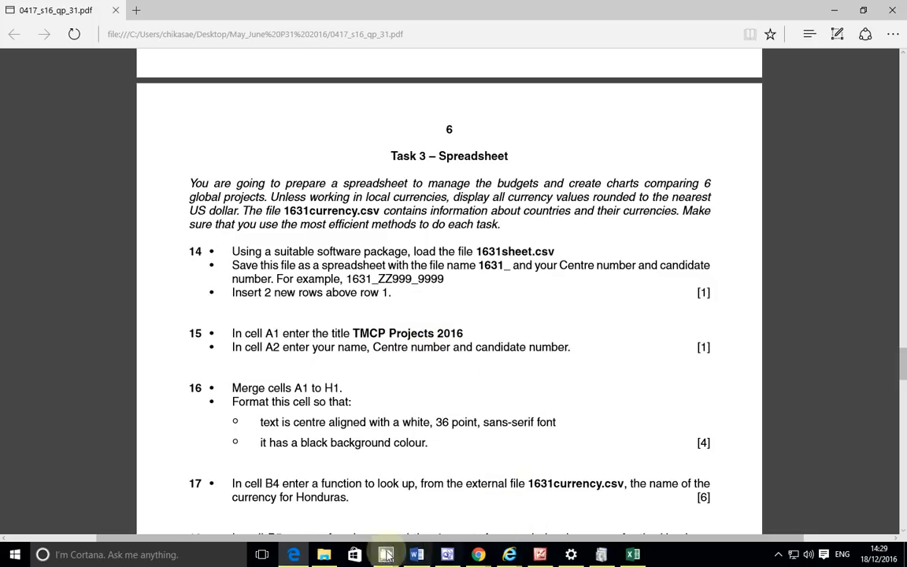
click(633, 555)
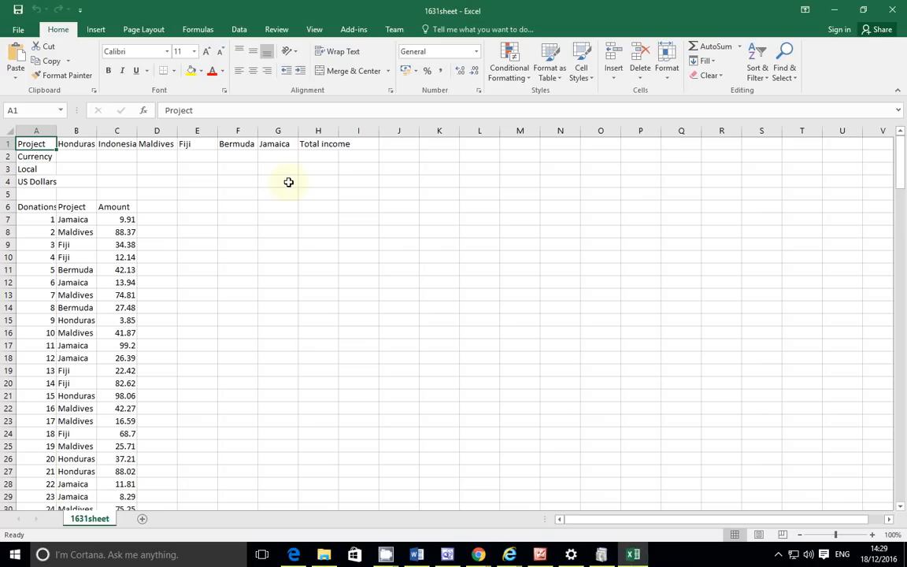
click(17, 30)
click(28, 157)
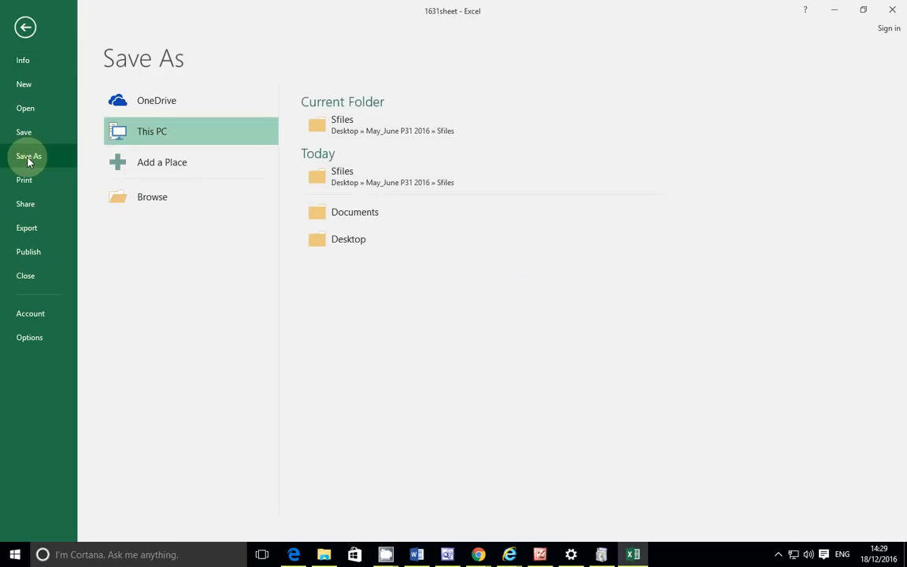
Step: Save the file in Sfiles as an Excel Workbook named 1631_ZM556_0001
click(144, 203)
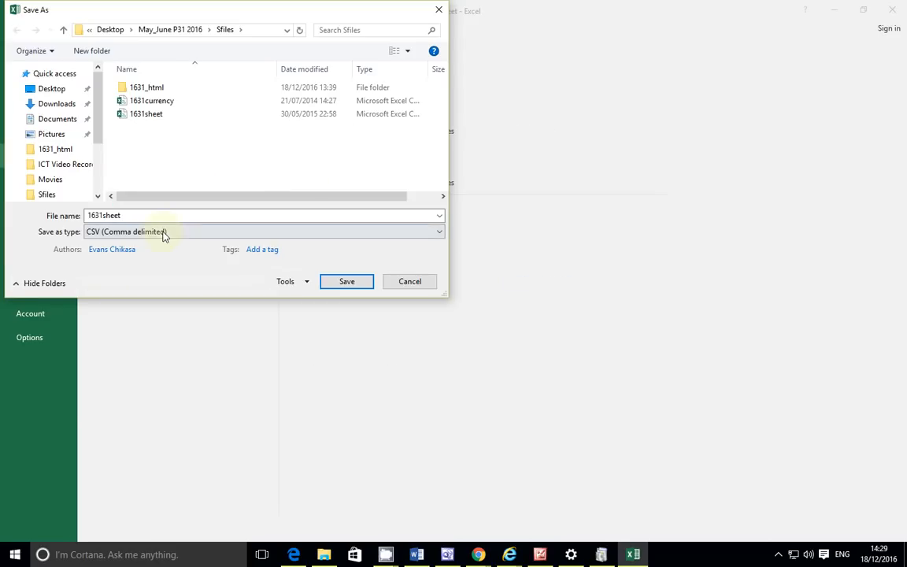
click(158, 232)
click(152, 244)
click(132, 215)
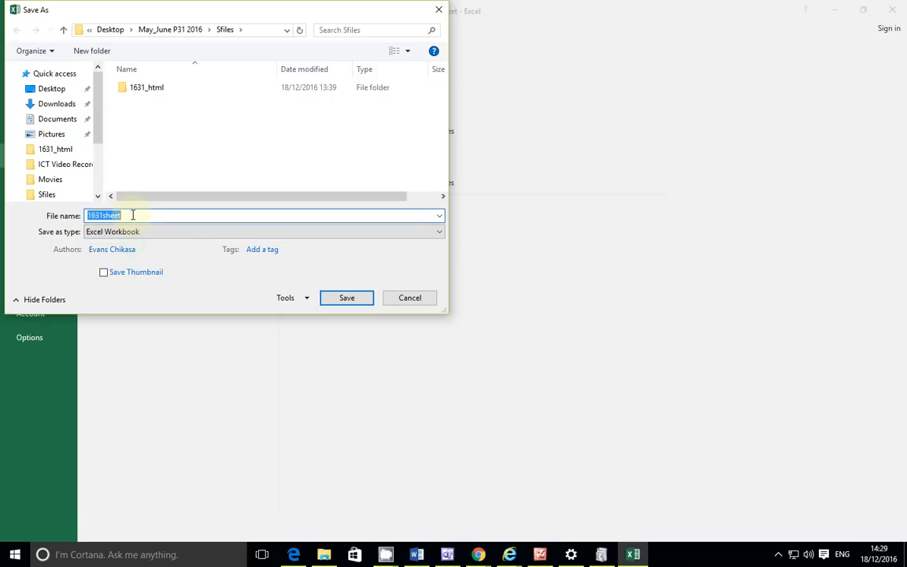
click(132, 215)
key(BackSpace)
key(BackSpace)
key(BackSpace)
key(BackSpace)
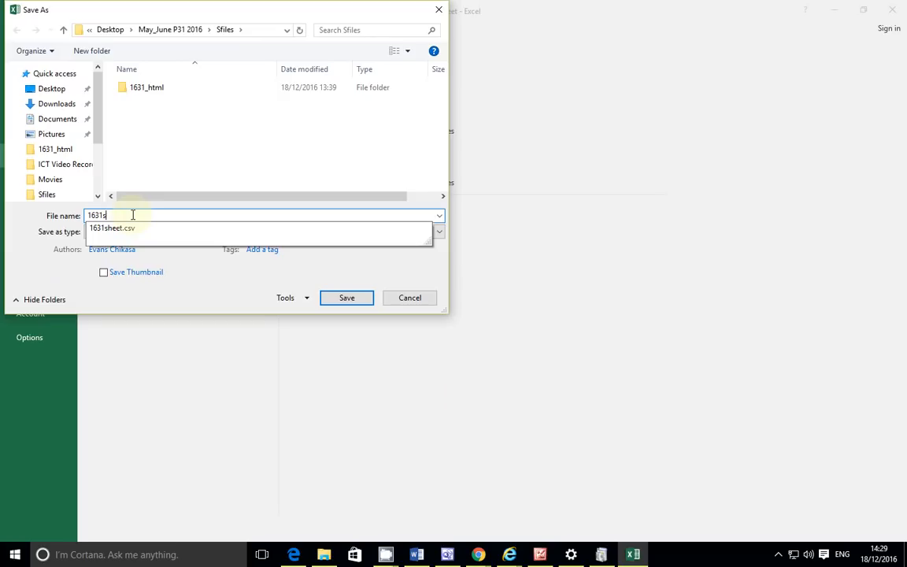
key(BackSpace)
text(_ZM556_0001)
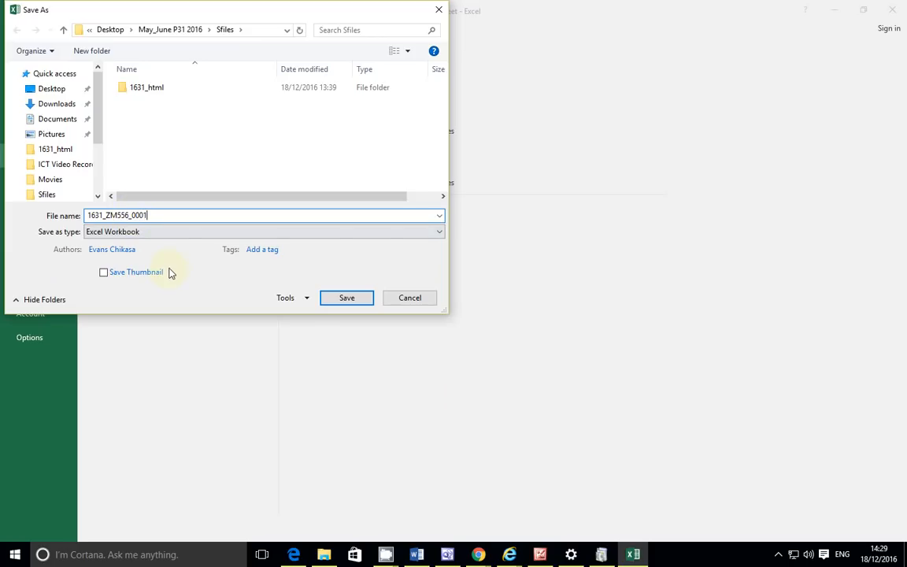
click(331, 298)
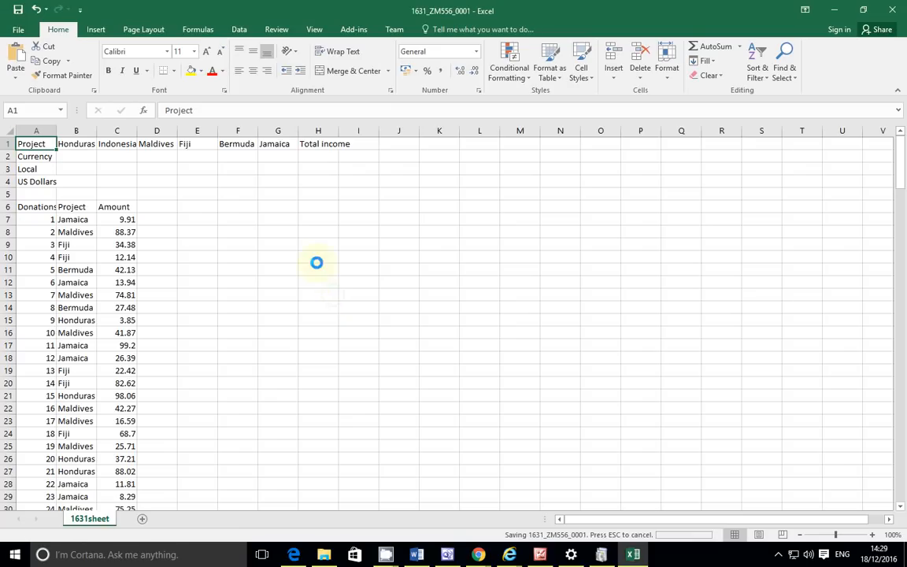
click(5, 143)
Step: Insert two blank rows above the headings so they start at row 3
right_click(7, 143)
click(32, 229)
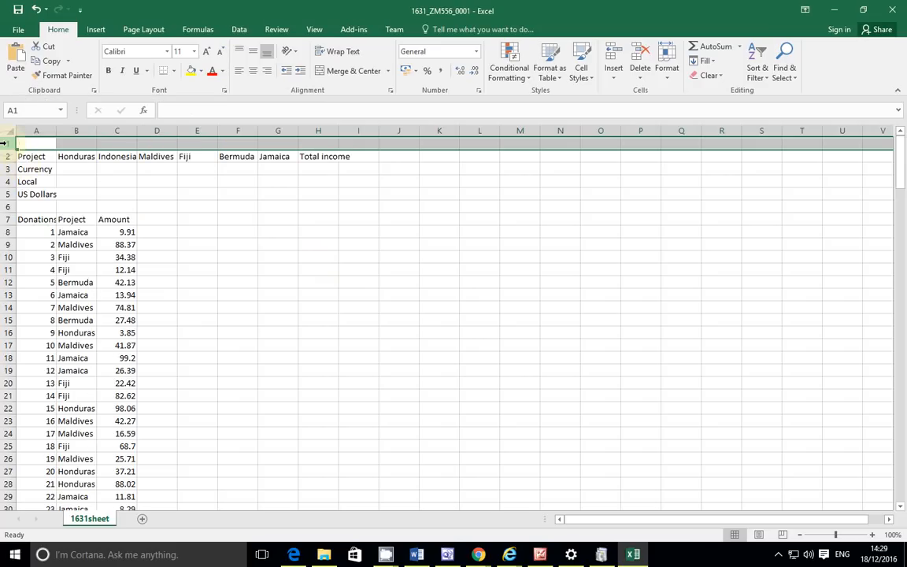
right_click(11, 146)
click(39, 234)
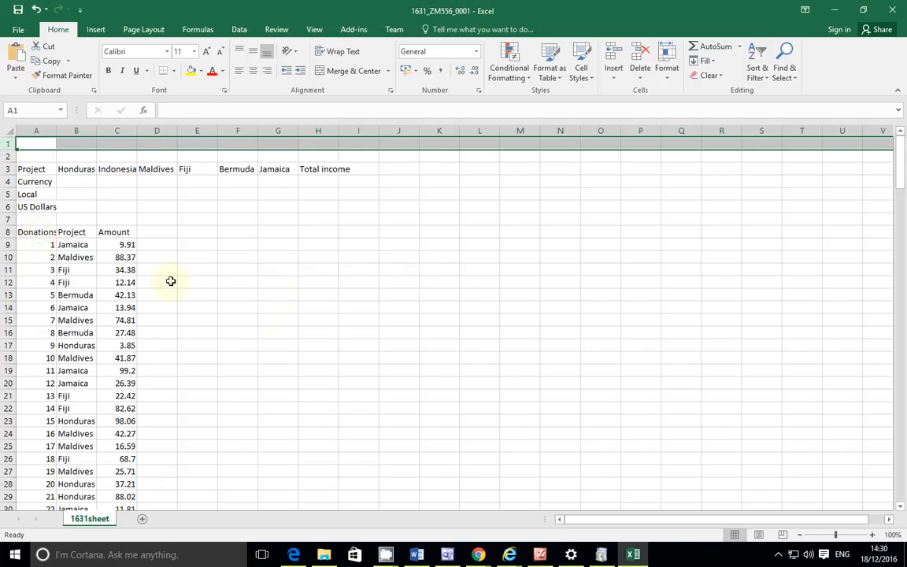
click(274, 310)
Step: Copy the title TMCP Projects 2016 from task 15 of the exam PDF
click(293, 554)
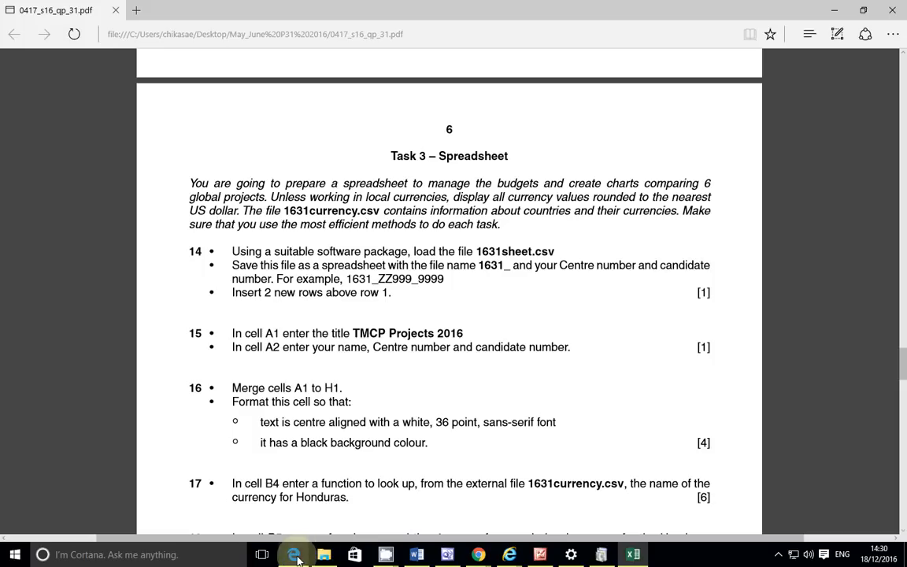
scroll(363, 358, down, 1)
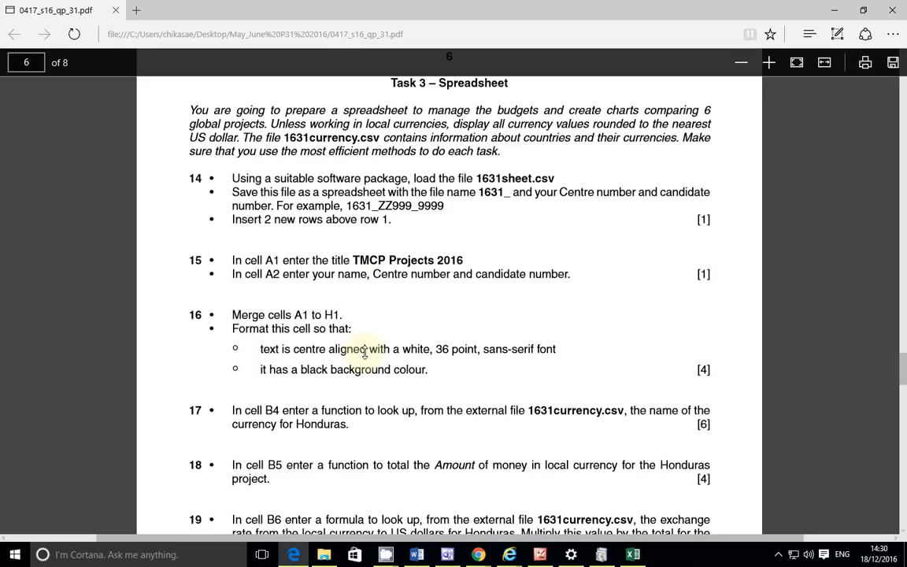
drag(467, 258, 366, 262)
key(ctrl+c)
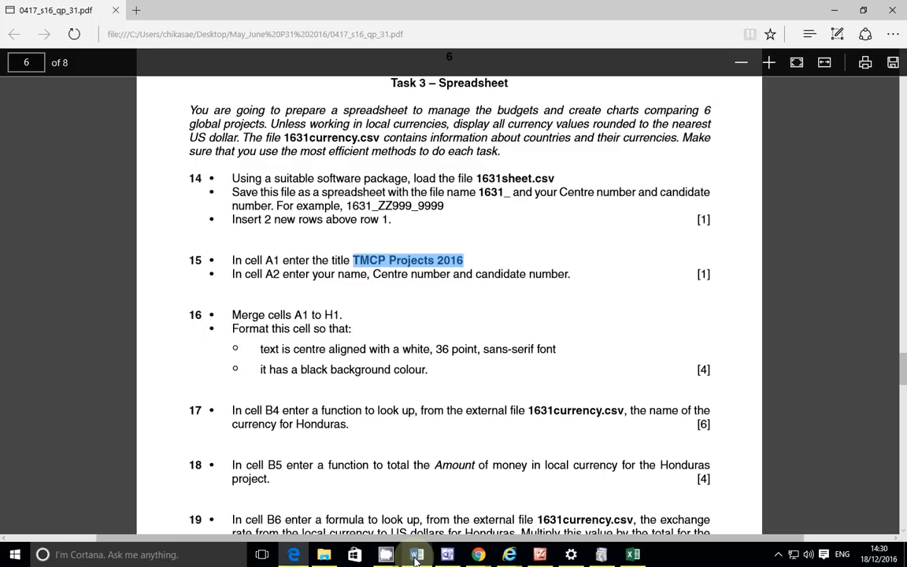
mouse_move(416, 558)
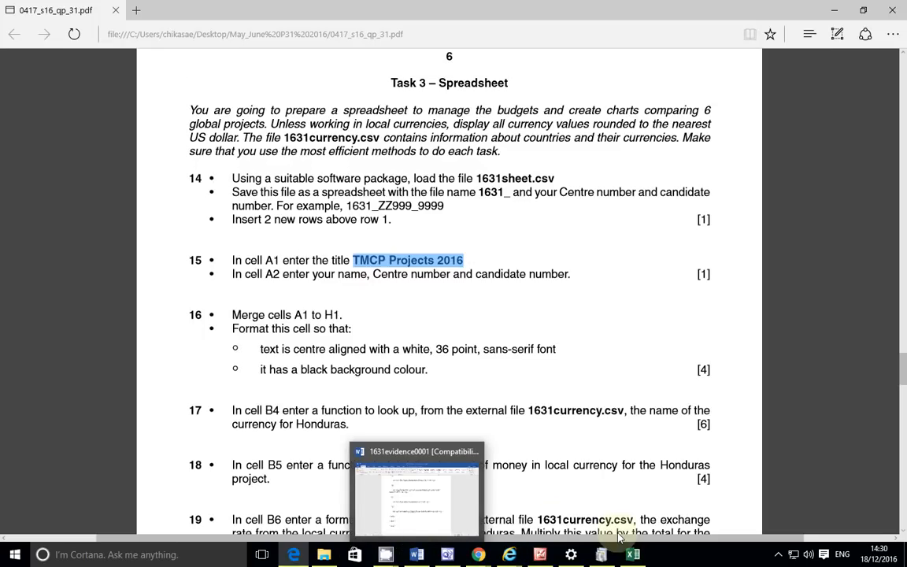
click(634, 556)
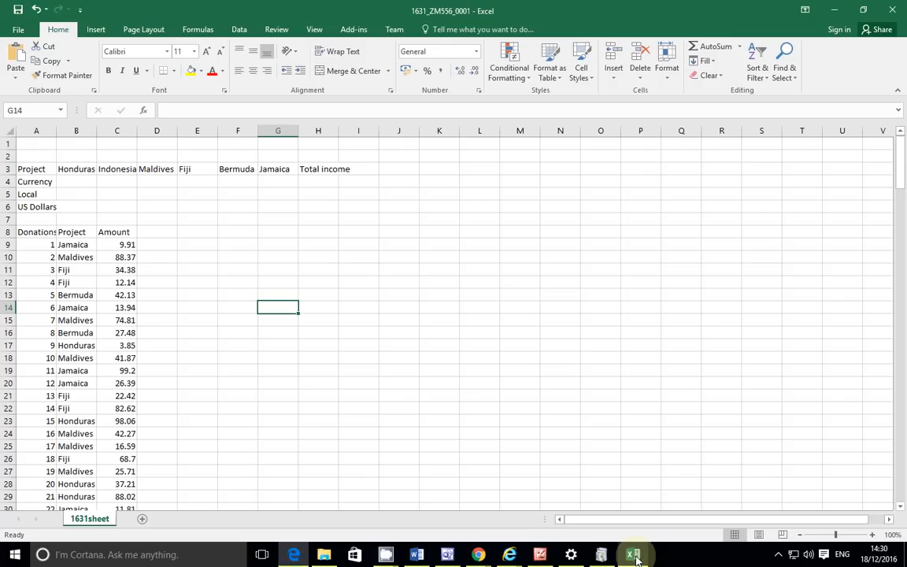
Step: Paste the title TMCP Projects 2016 into cell A1
click(40, 149)
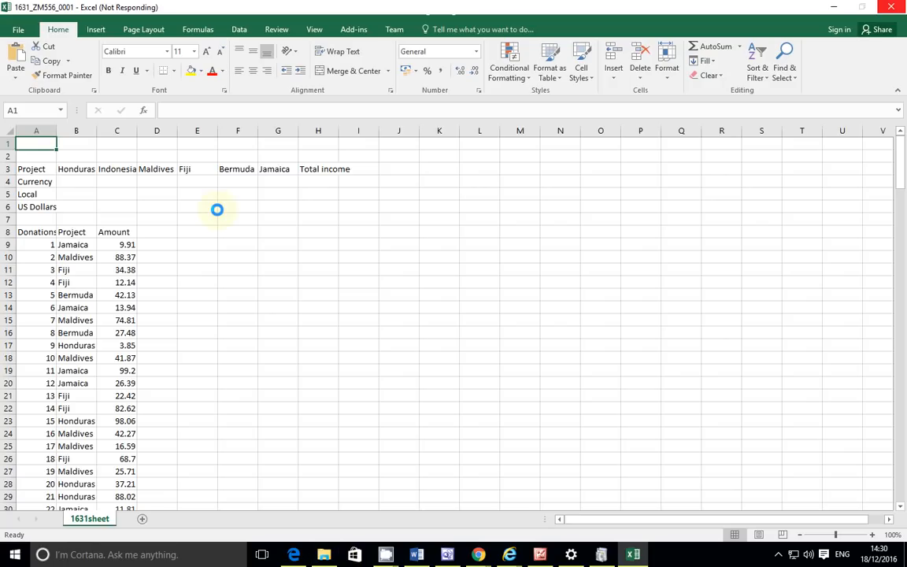
key(ctrl+v)
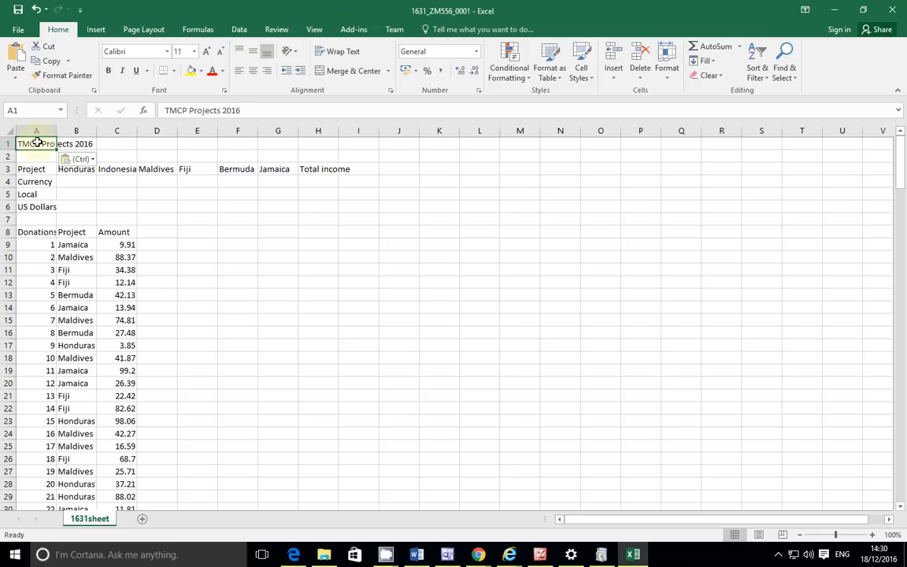
click(35, 156)
Step: Enter the candidate's name, centre number and candidate number in A2
click(478, 555)
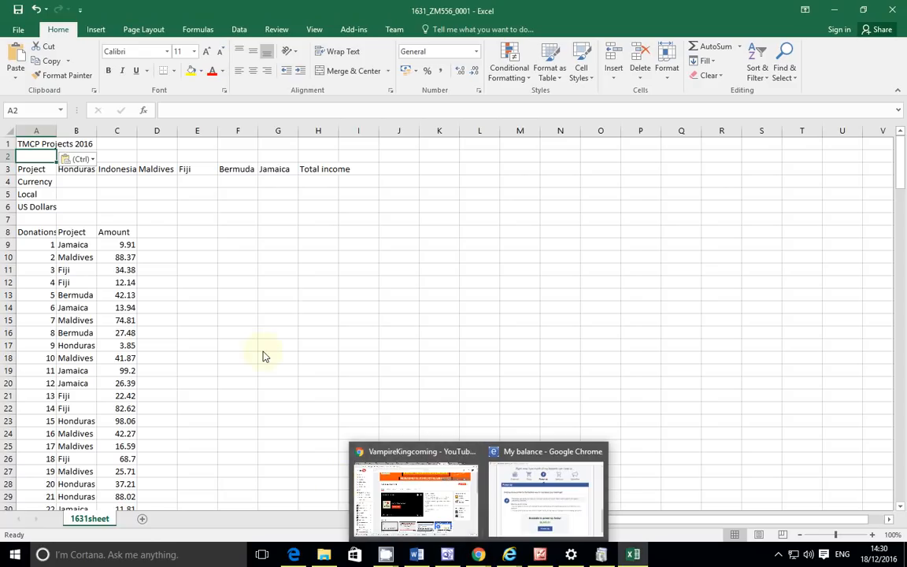
mouse_move(296, 555)
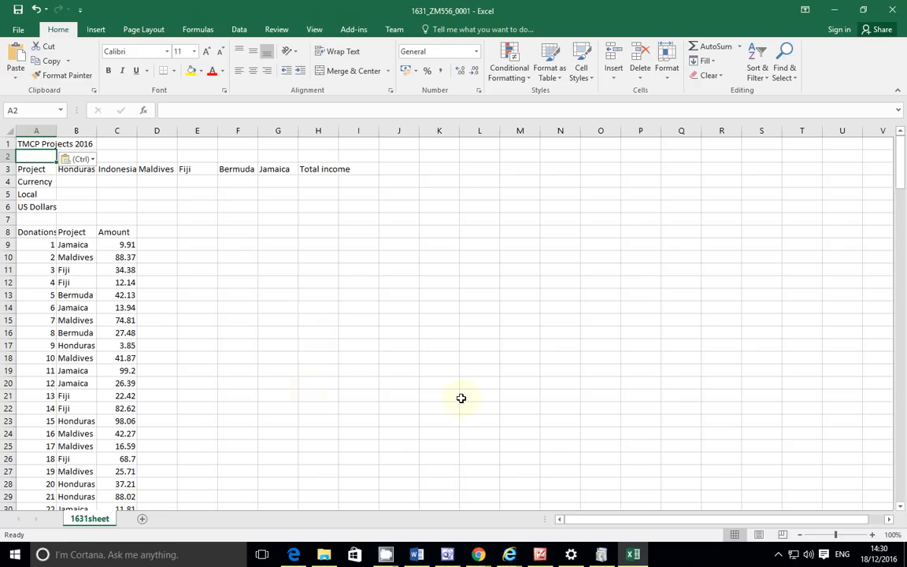
click(295, 555)
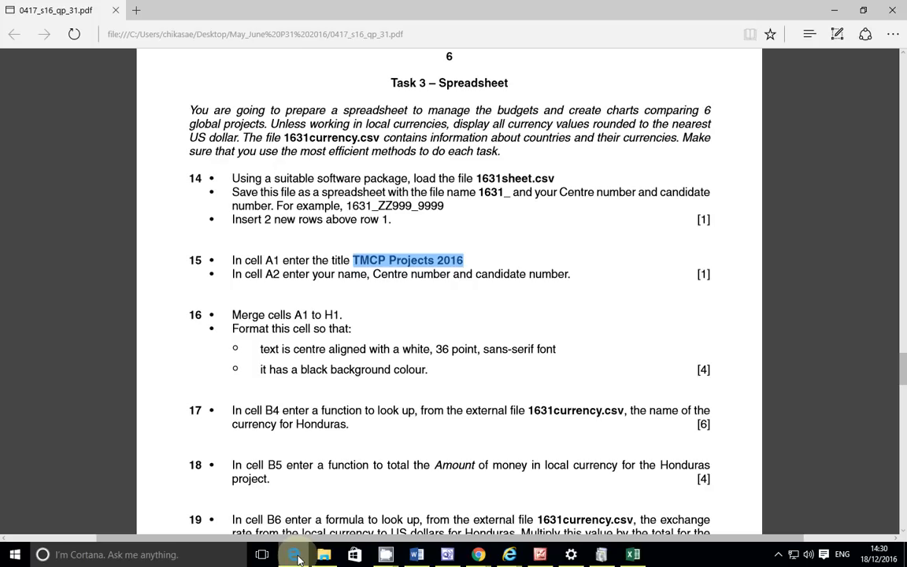
click(297, 558)
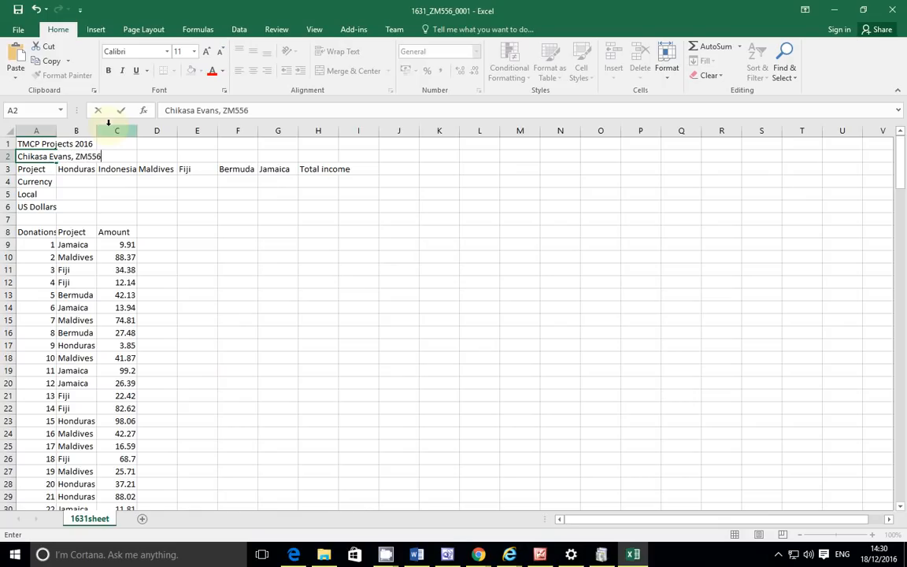
click(318, 257)
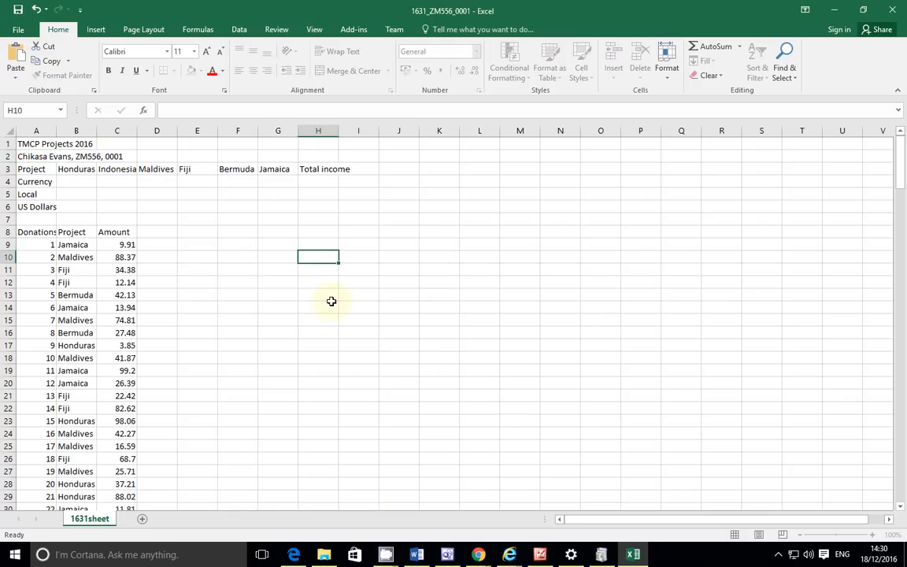
click(293, 554)
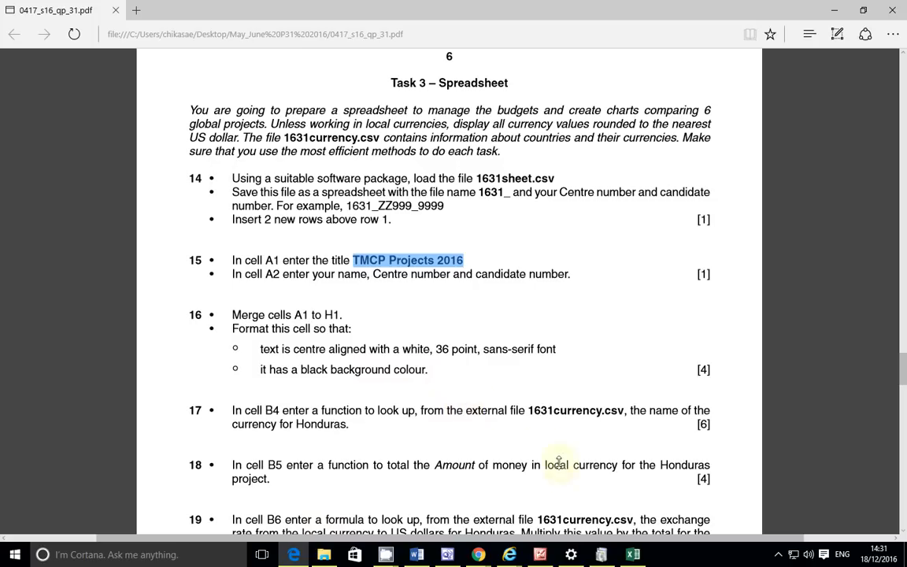
click(636, 555)
Step: Merge and centre A1:H1 with black fill and white 36-point title text
drag(34, 143, 335, 143)
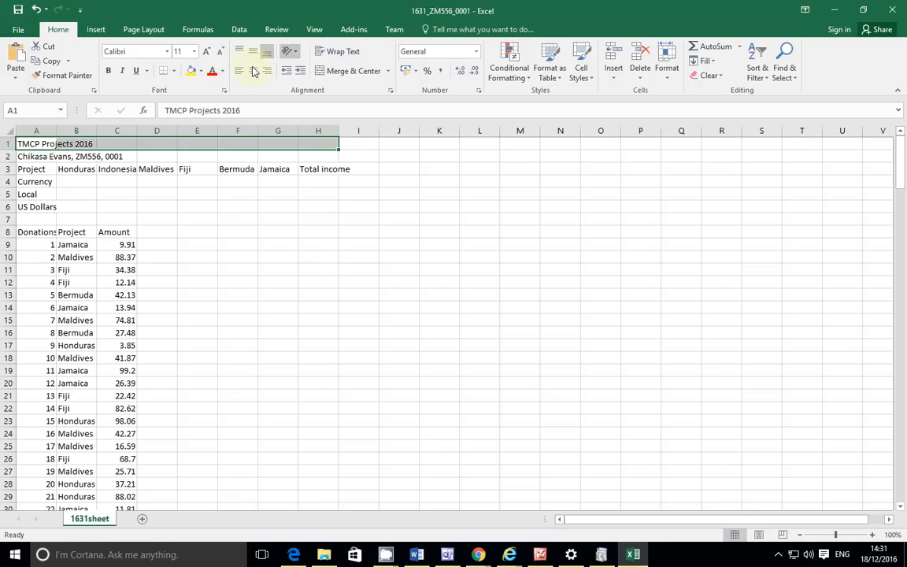
click(353, 71)
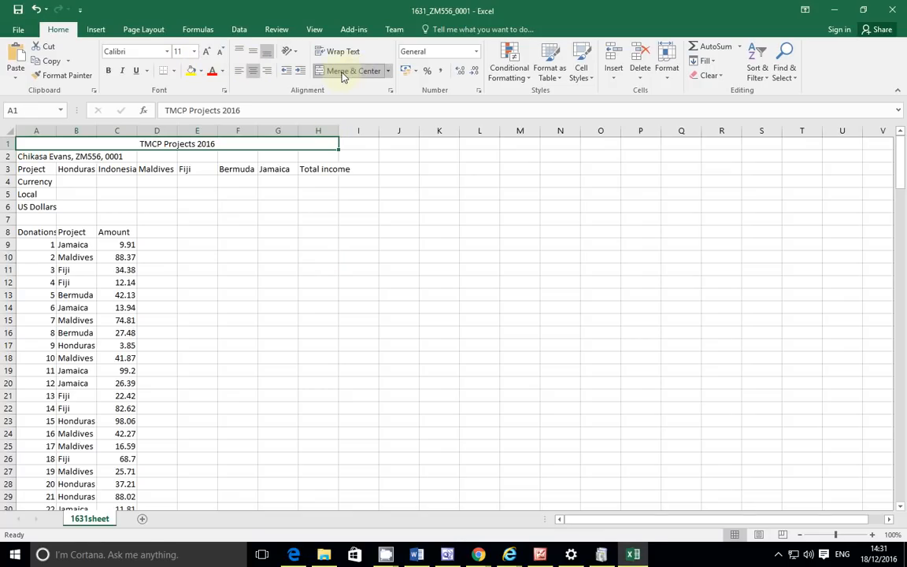
click(200, 72)
click(202, 100)
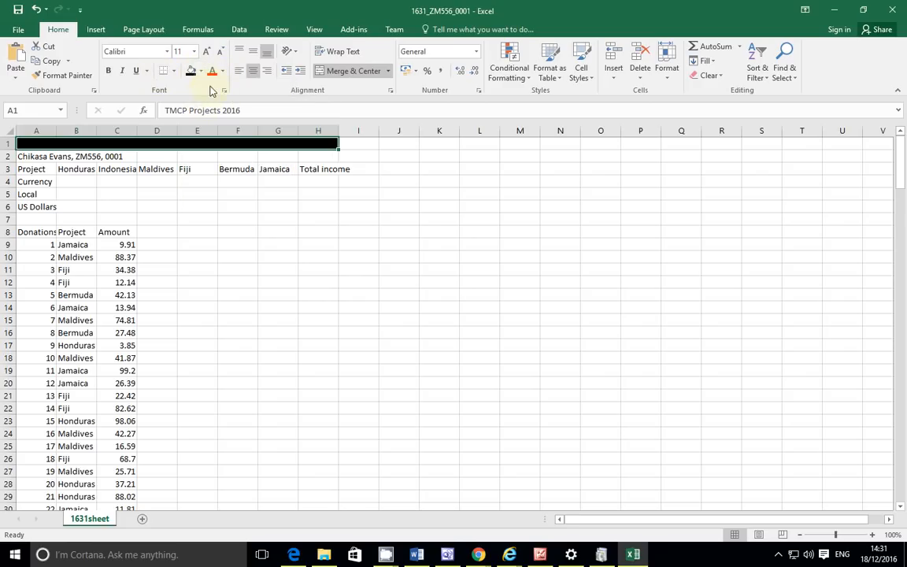
click(222, 71)
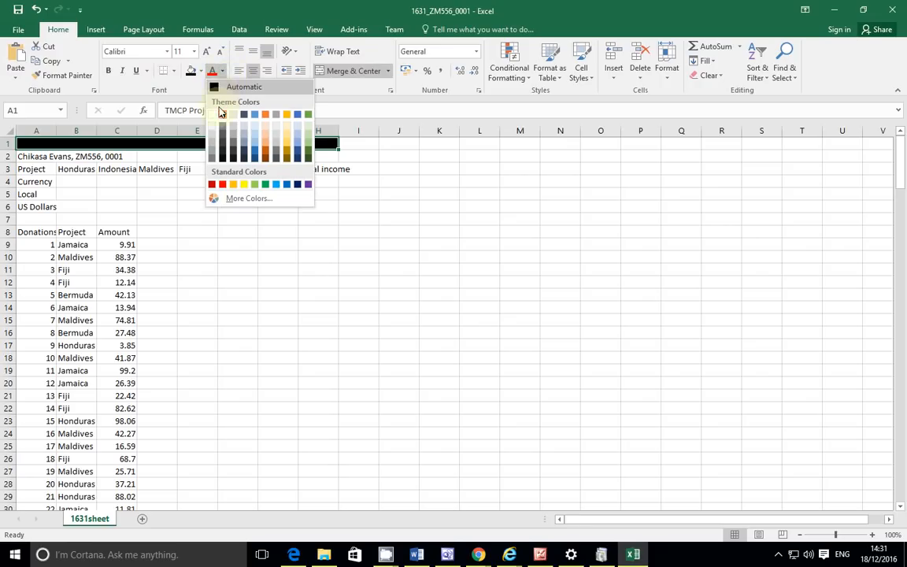
click(213, 115)
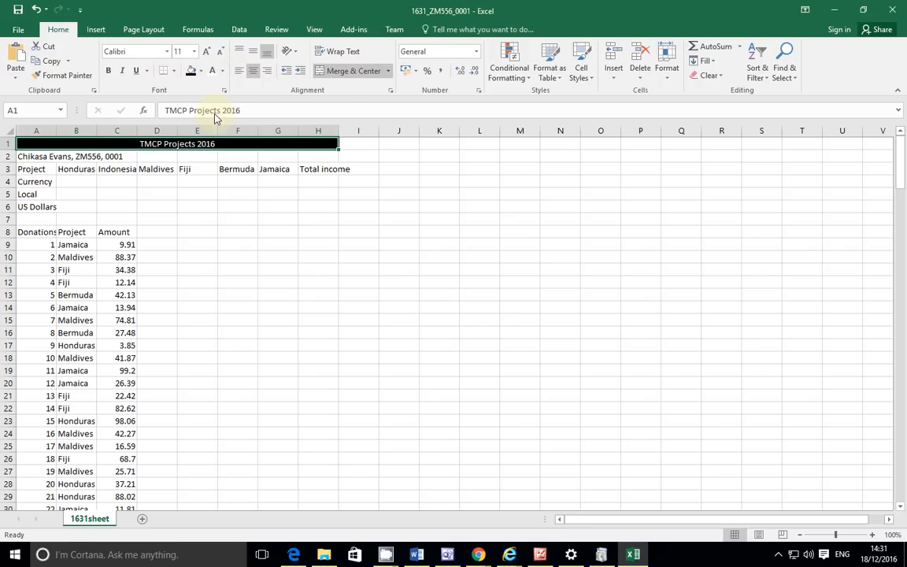
click(186, 52)
text(36)
key(Return)
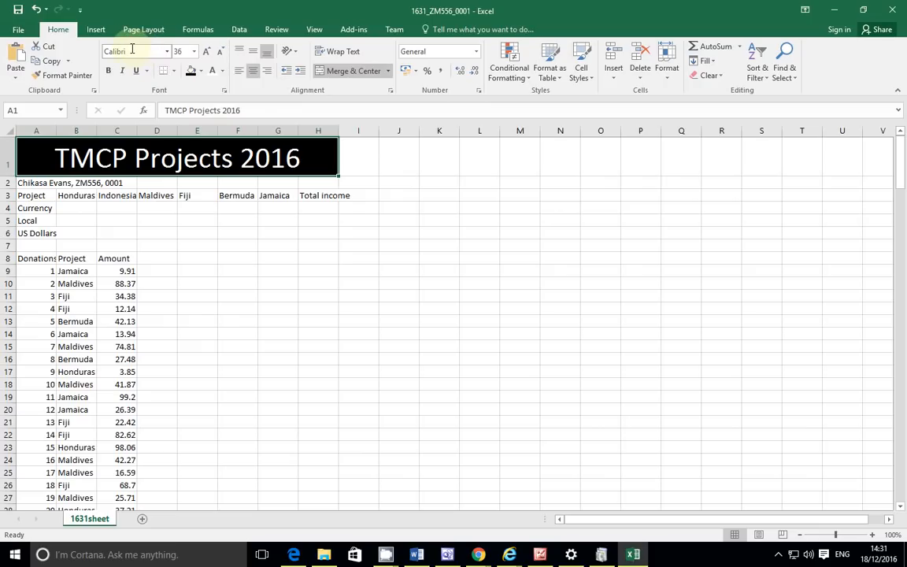
key(alt+Tab)
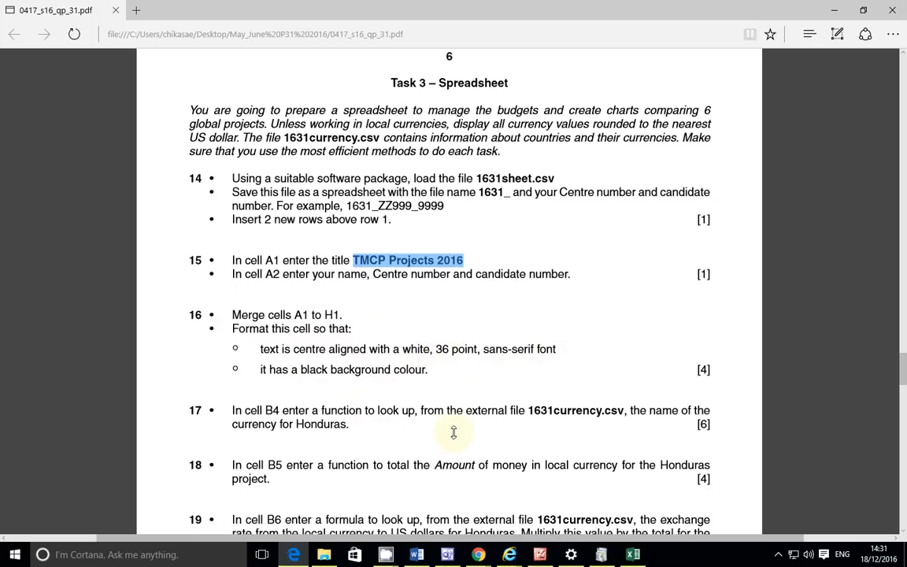
Step: Read task 17 in the exam PDF, noting B4, Honduras, currency and 1631currency.csv
click(638, 556)
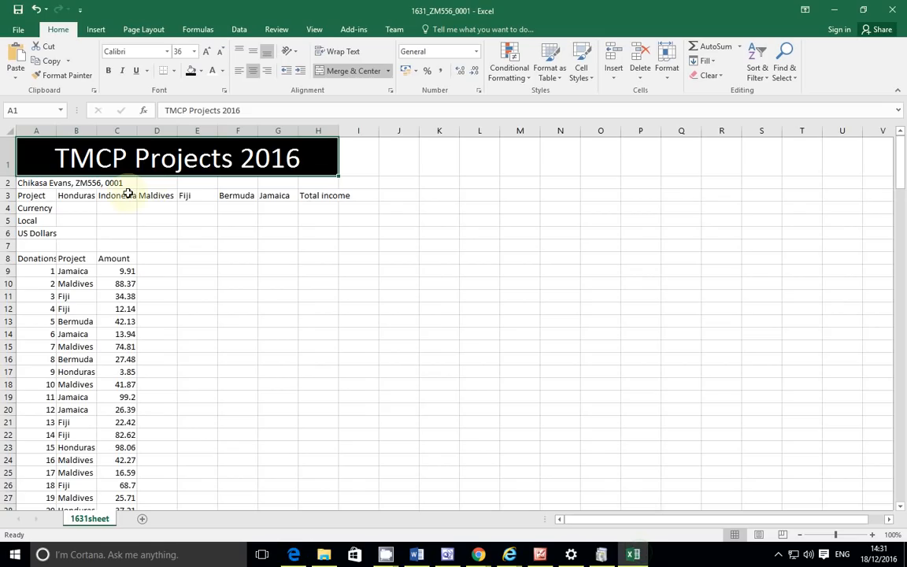
key(alt+Tab)
scroll(325, 388, down, 2)
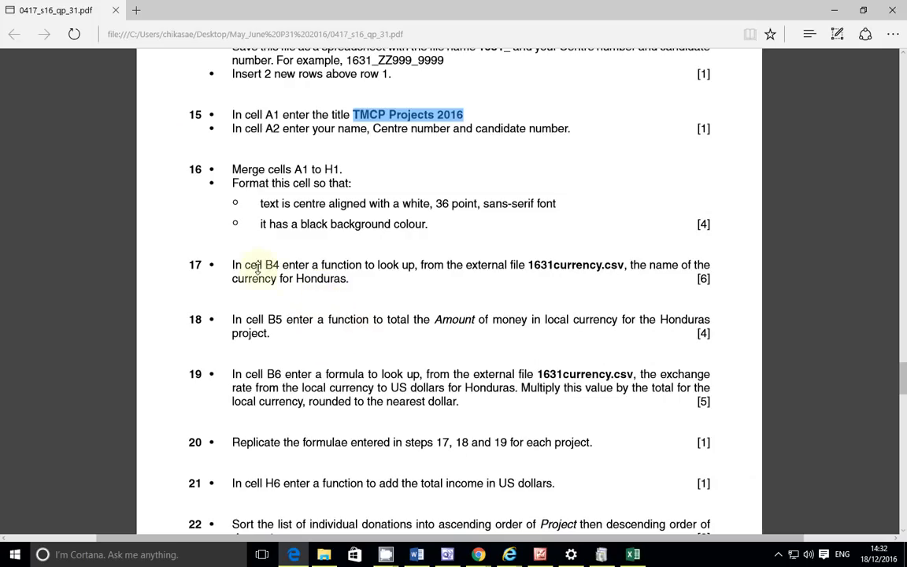
drag(264, 267, 279, 268)
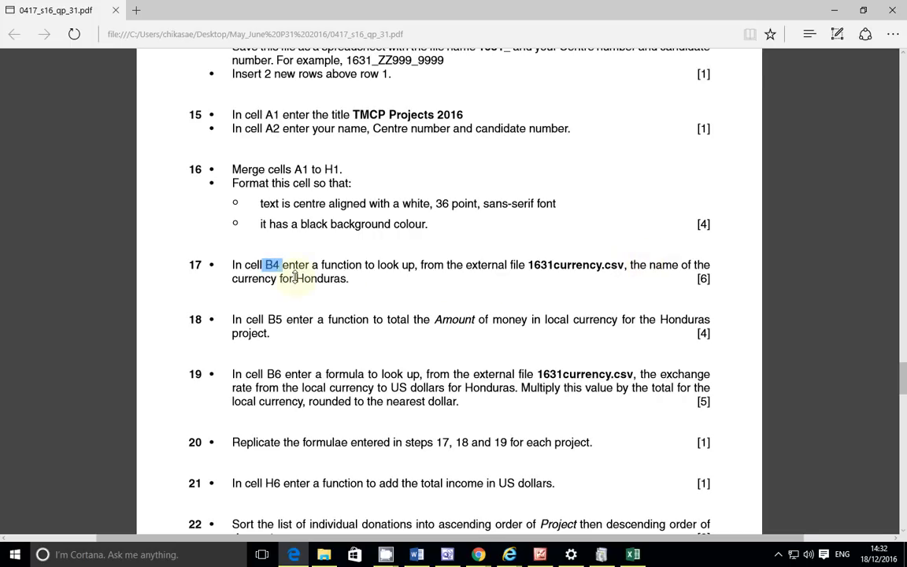
drag(296, 277, 367, 282)
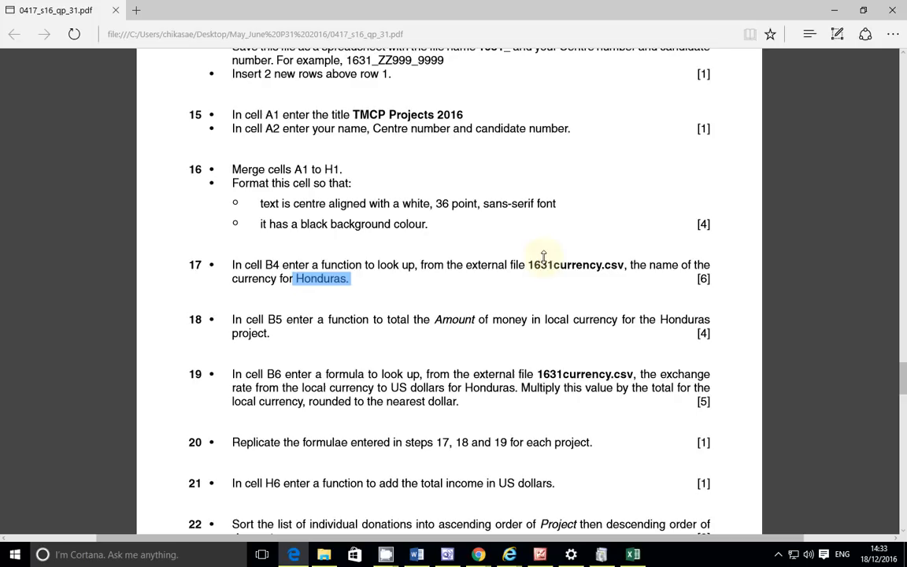
drag(528, 266, 622, 269)
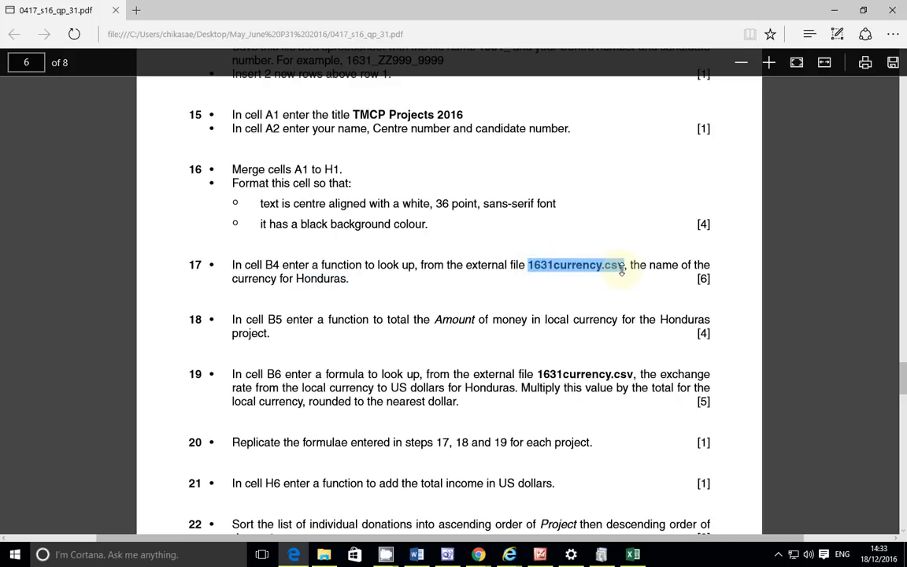
drag(622, 269, 625, 267)
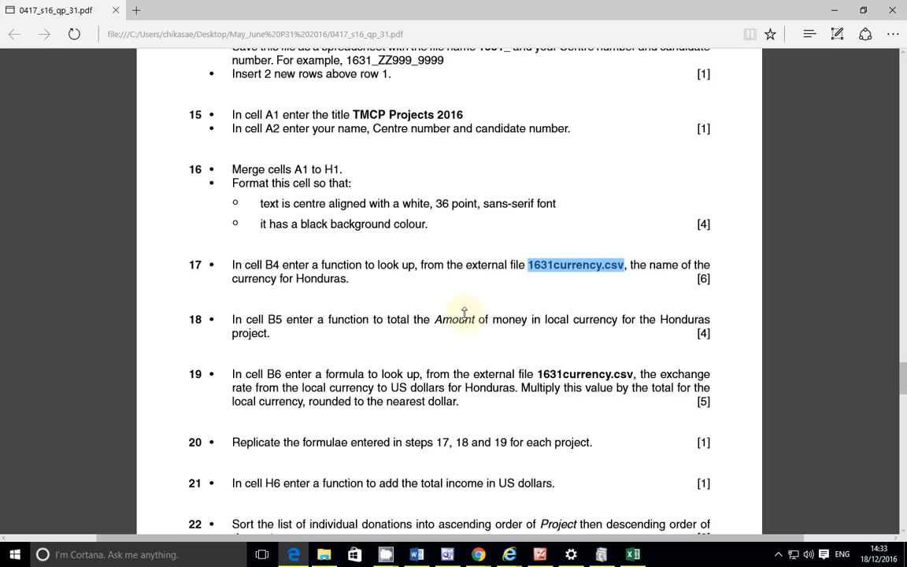
drag(229, 279, 280, 280)
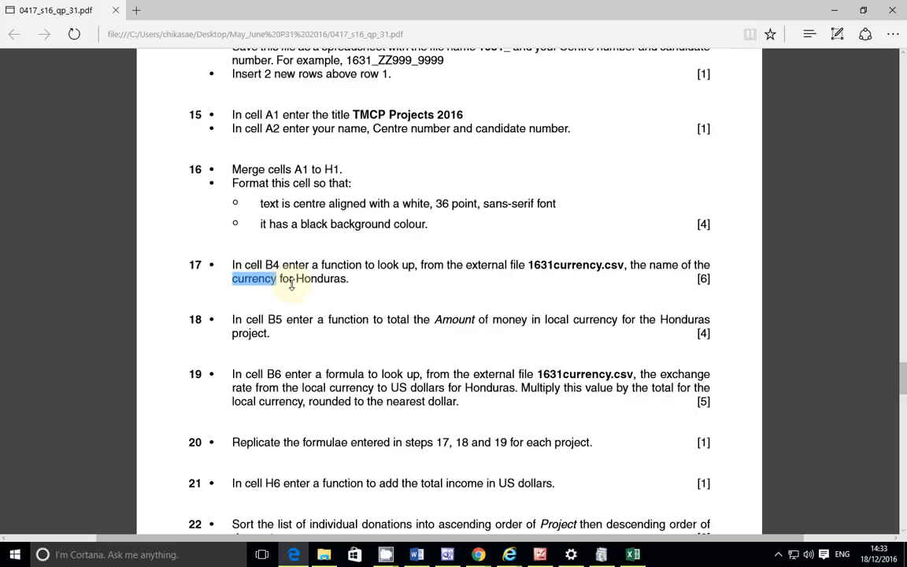
click(324, 554)
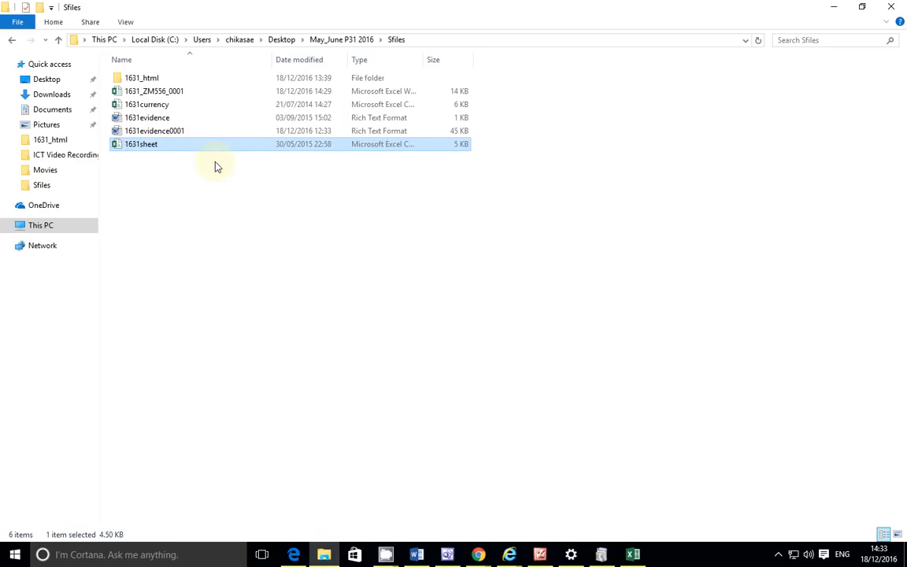
Step: Open 1631currency from the Sfiles folder in Excel
right_click(158, 104)
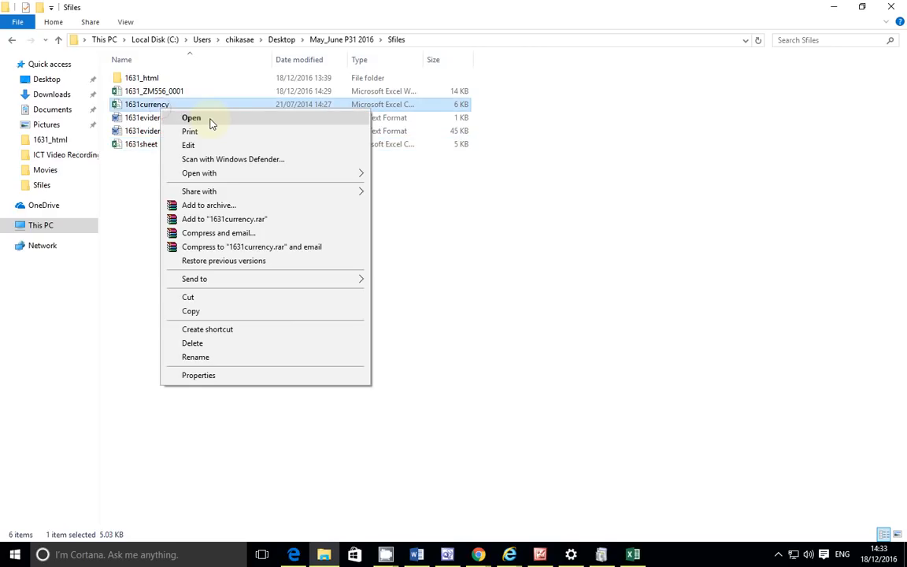
click(194, 118)
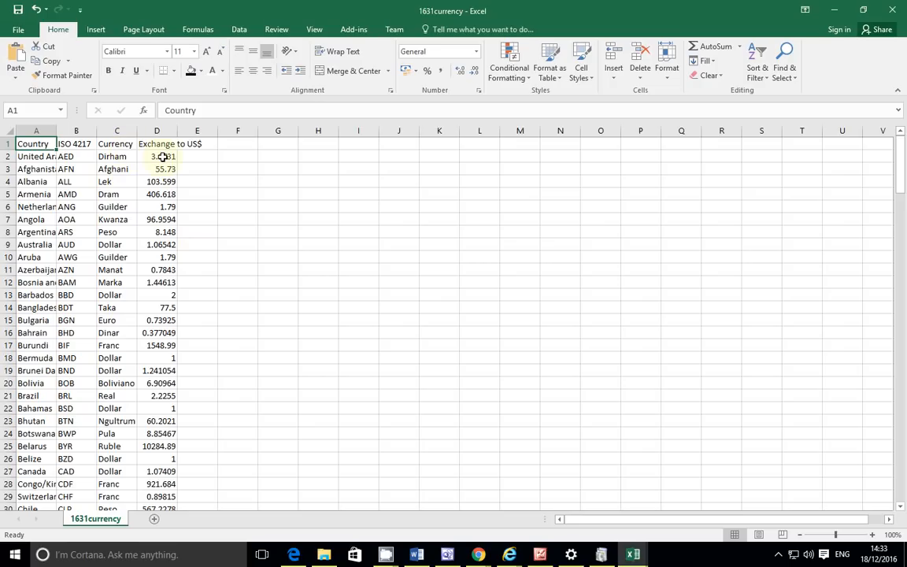
Step: Autofit every column of the 1631currency sheet
click(10, 132)
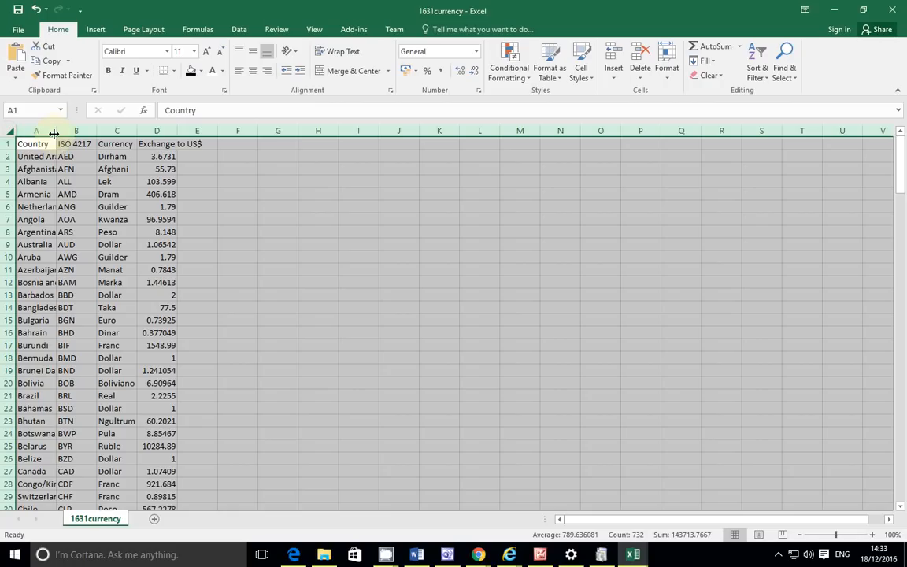
double_click(53, 134)
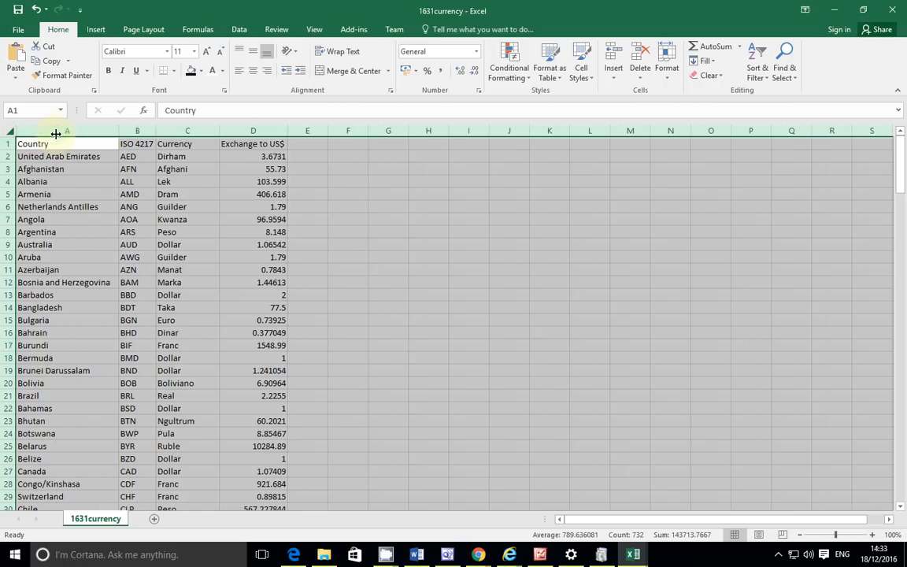
click(355, 183)
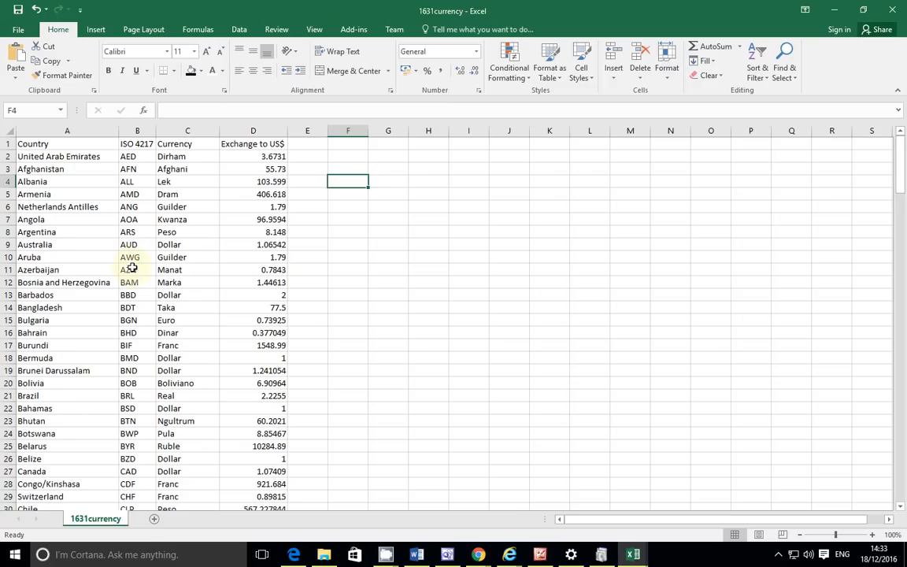
Step: Locate and select the Honduras row 80 (HNL, Lempira, 20.9574)
click(293, 554)
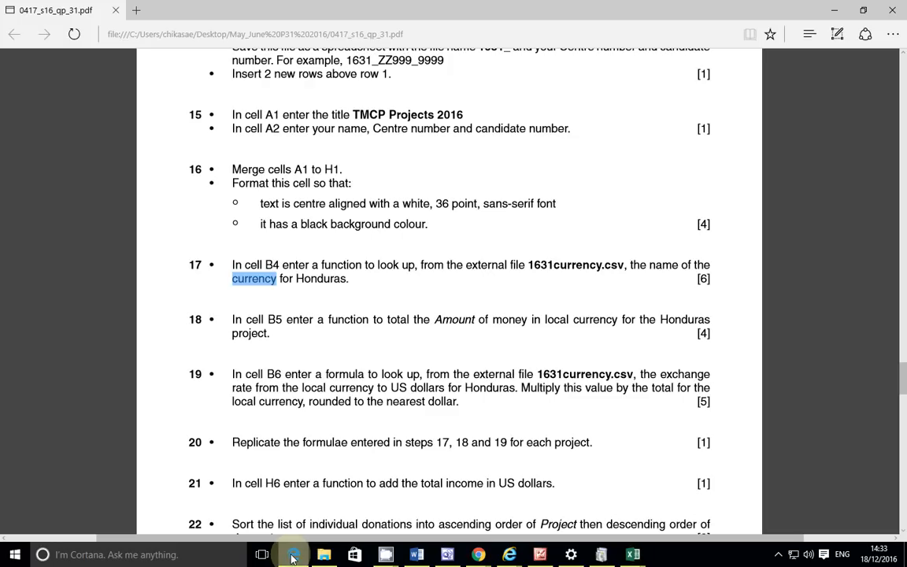
click(292, 554)
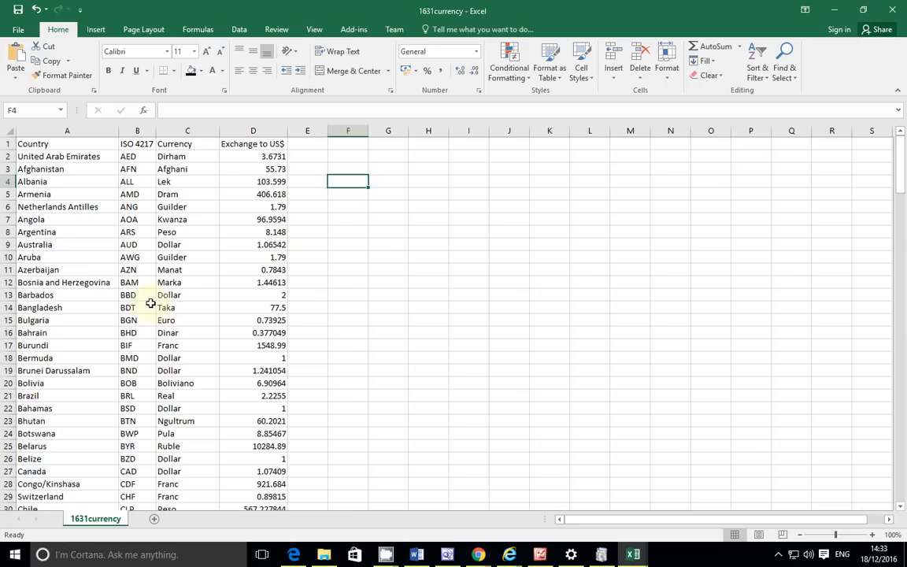
scroll(89, 348, down, 8)
scroll(88, 348, down, 4)
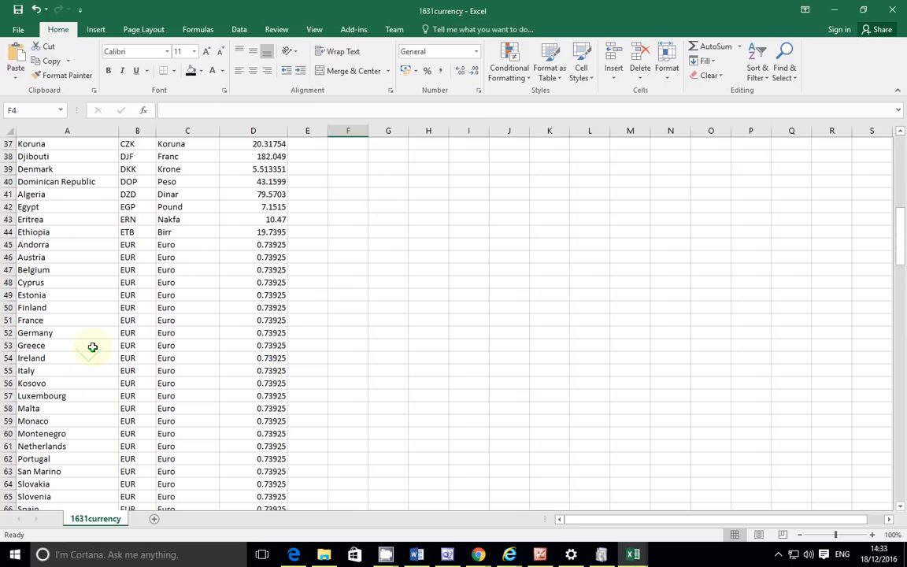
scroll(93, 347, down, 4)
scroll(94, 347, up, 7)
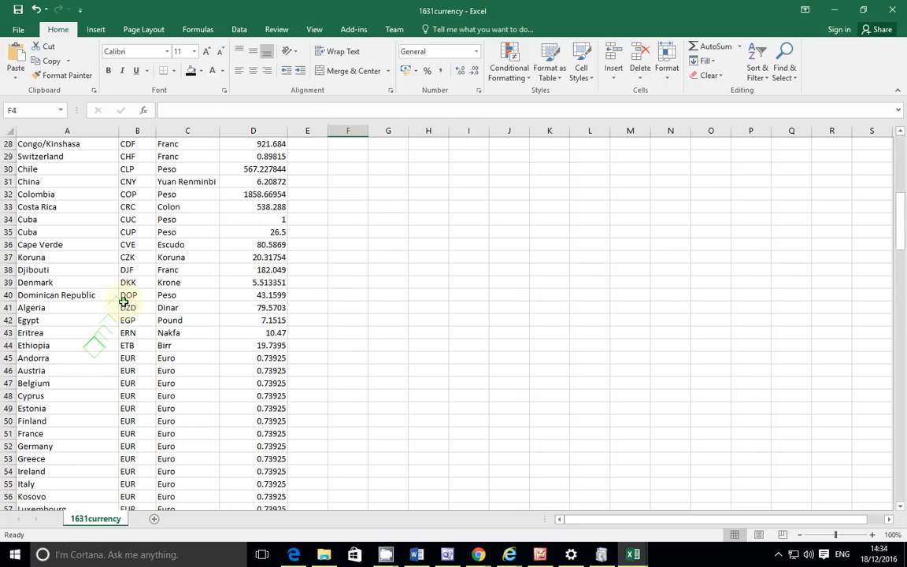
scroll(122, 302, down, 10)
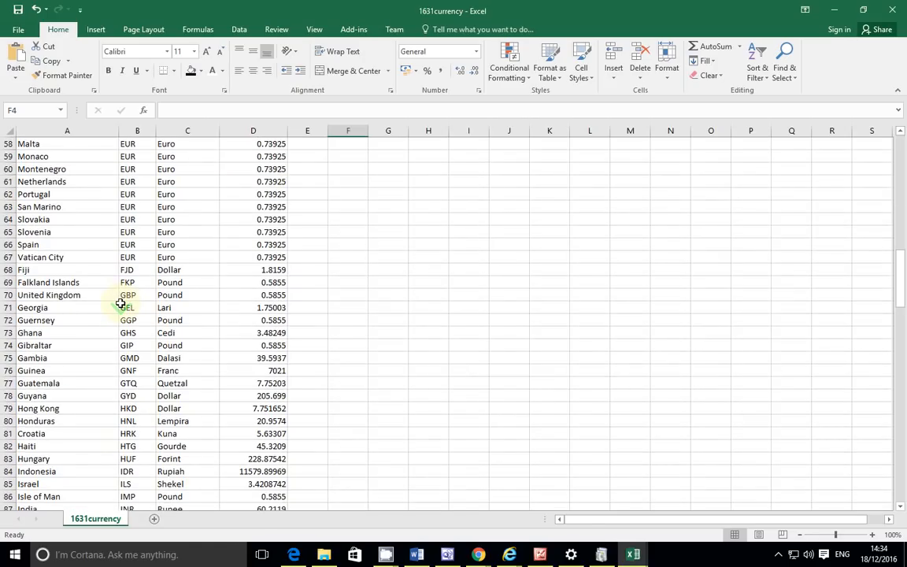
scroll(120, 303, down, 1)
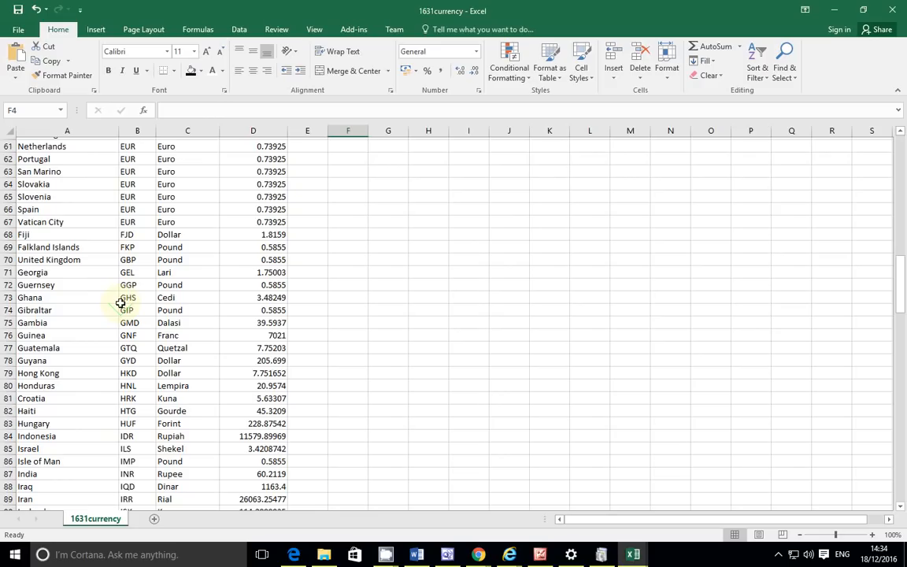
click(4, 384)
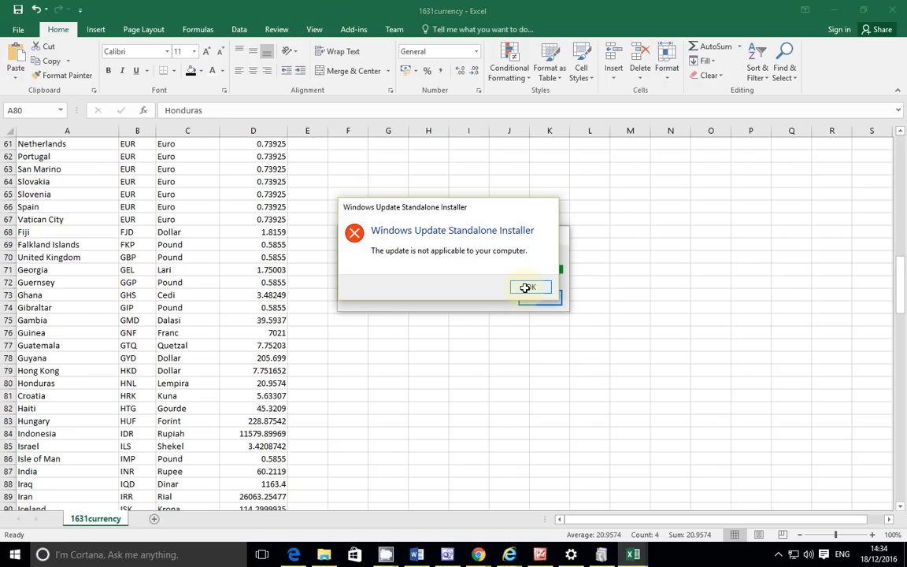
click(525, 287)
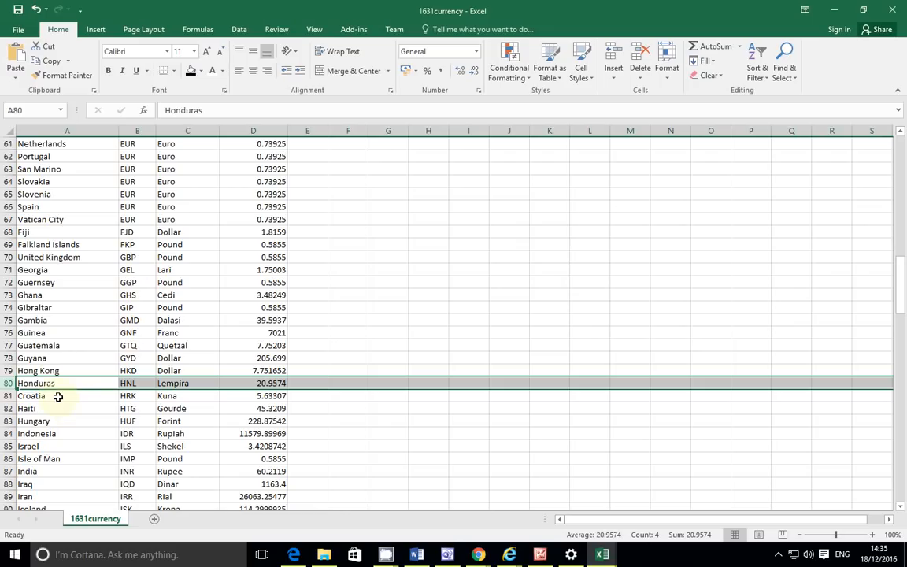
click(71, 130)
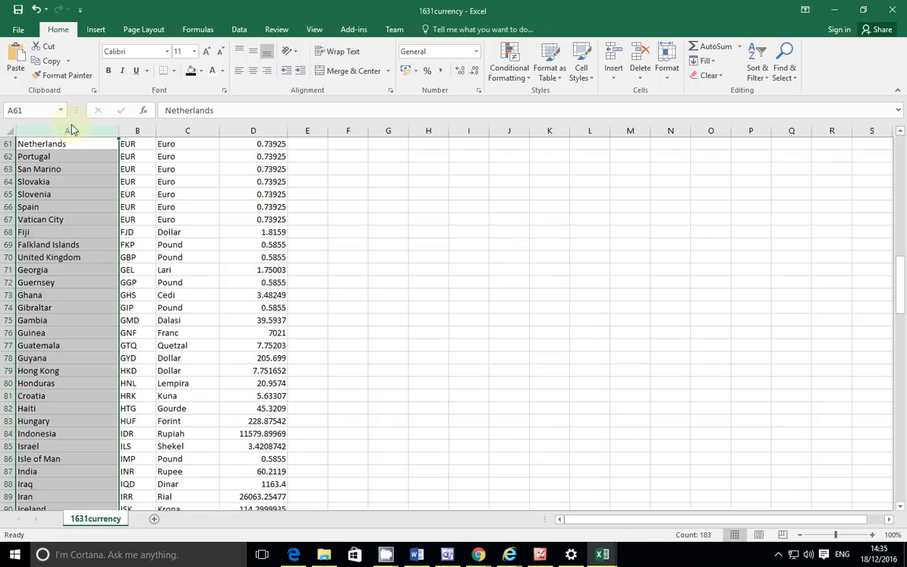
click(134, 125)
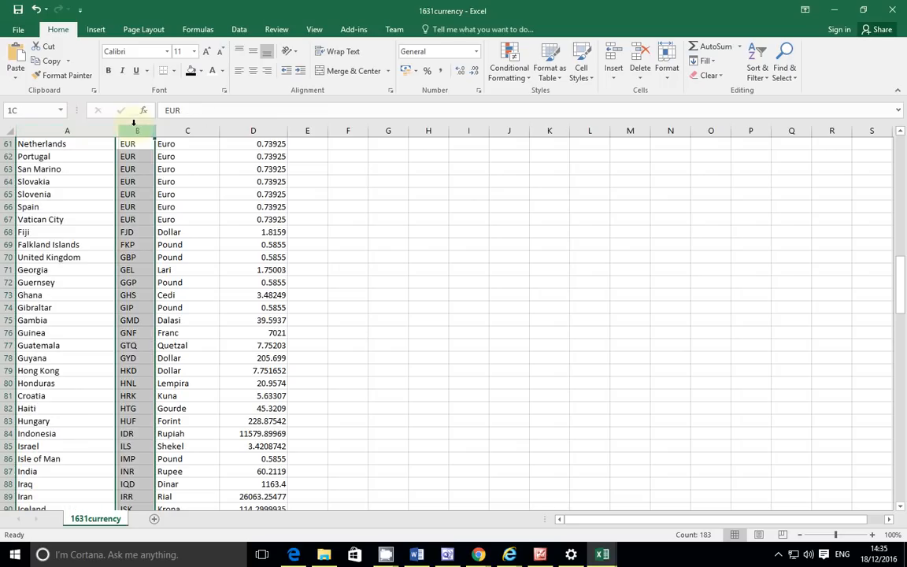
click(195, 125)
click(251, 126)
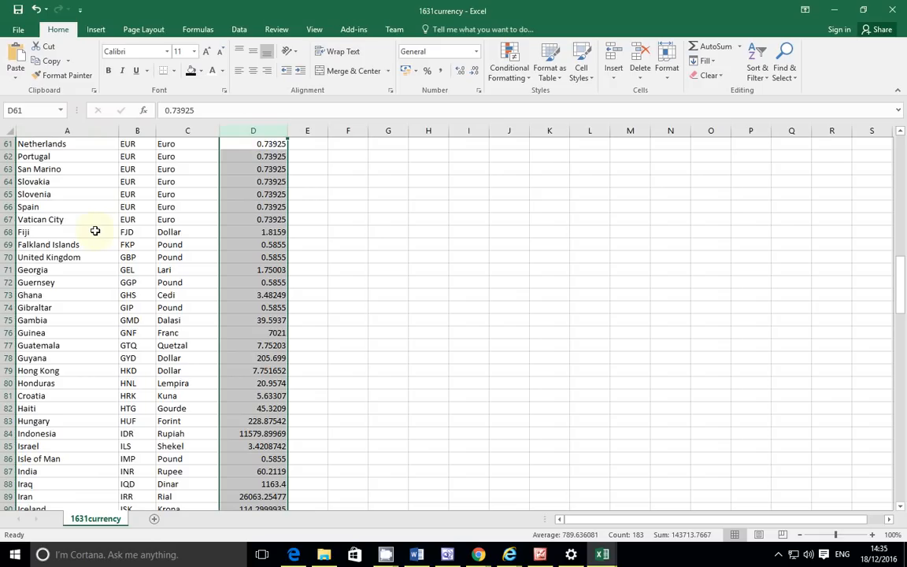
drag(903, 285, 904, 502)
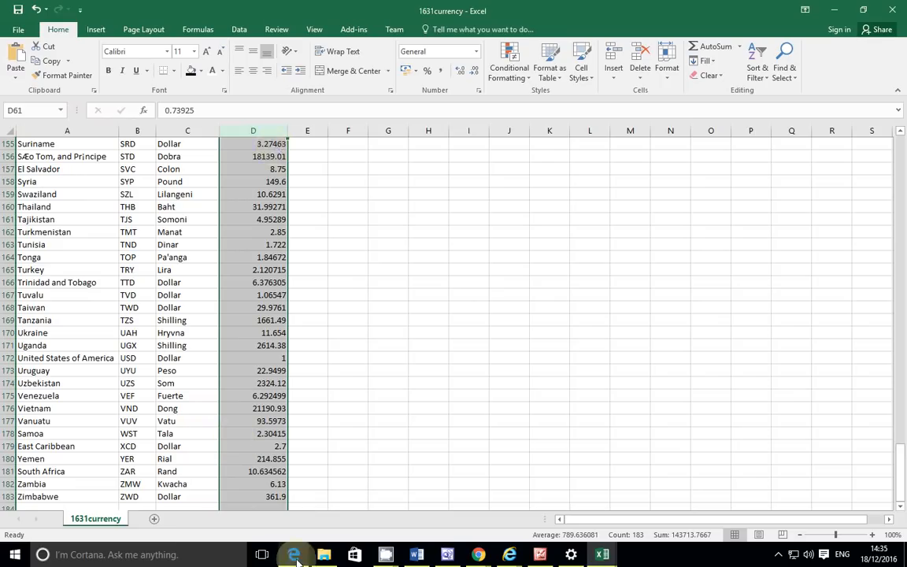
Step: Highlight 1631currency.csv in question 17 of the exam paper, then return to the workbook
key(alt+Tab)
drag(528, 267, 623, 268)
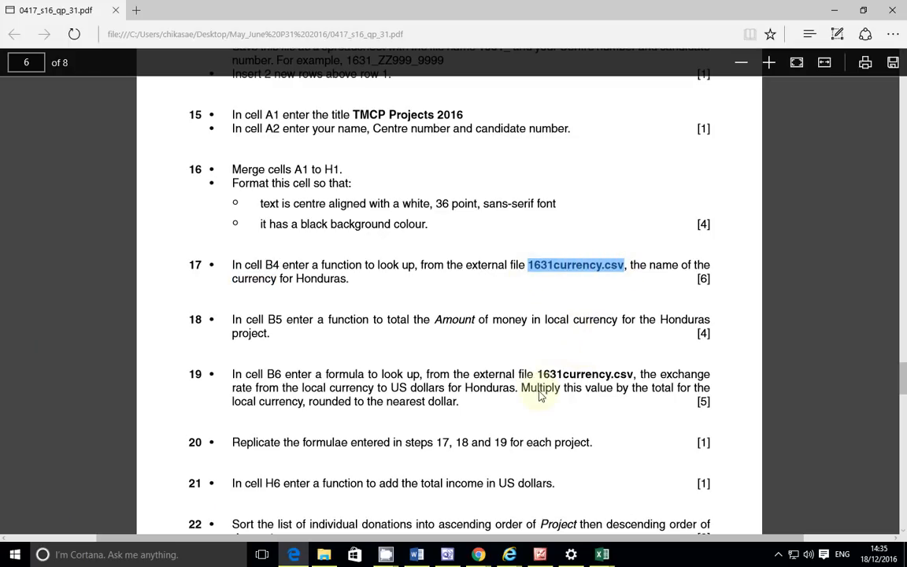
mouse_move(603, 559)
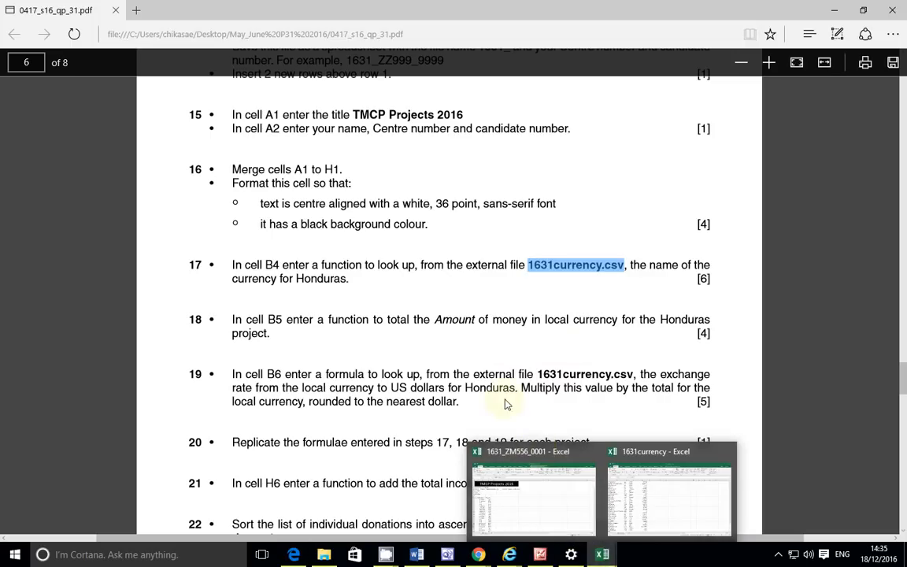
mouse_move(561, 499)
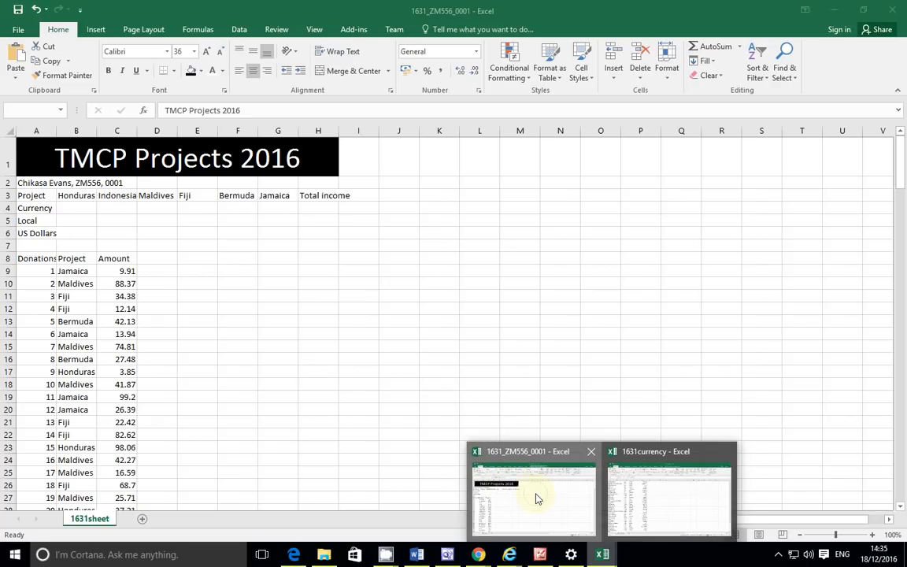
Step: In the 1631_ZM556_0001 workbook, start =VLOOKUP(B3, in cell B4
click(536, 498)
click(75, 207)
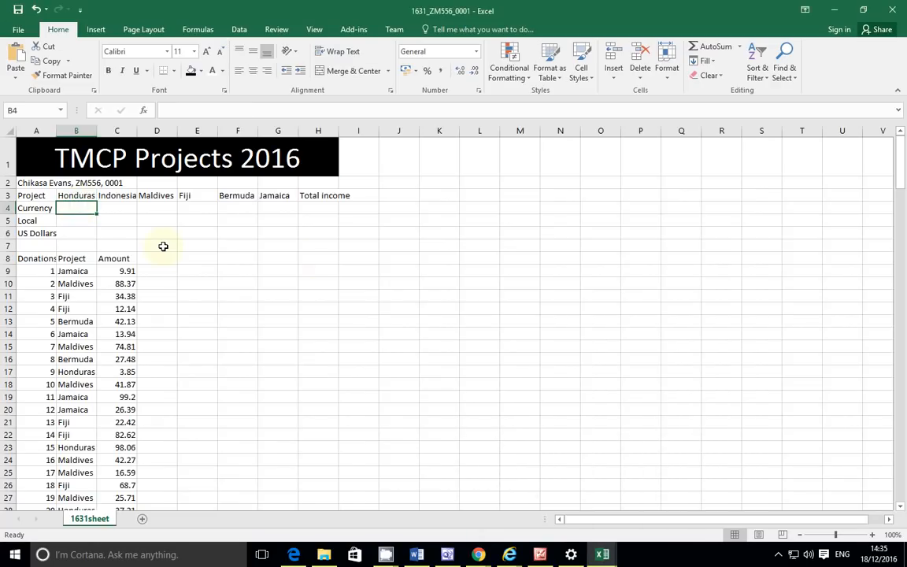
text(=)
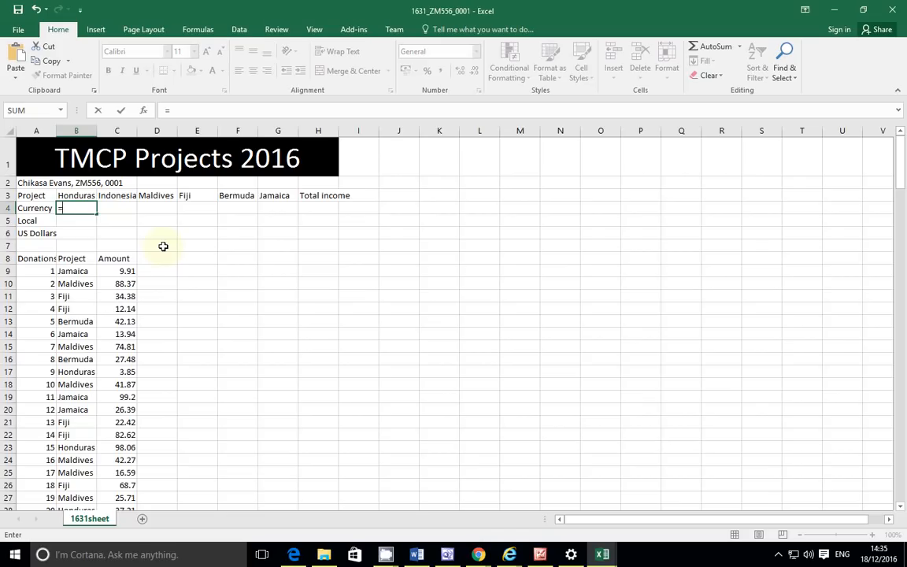
text(vl)
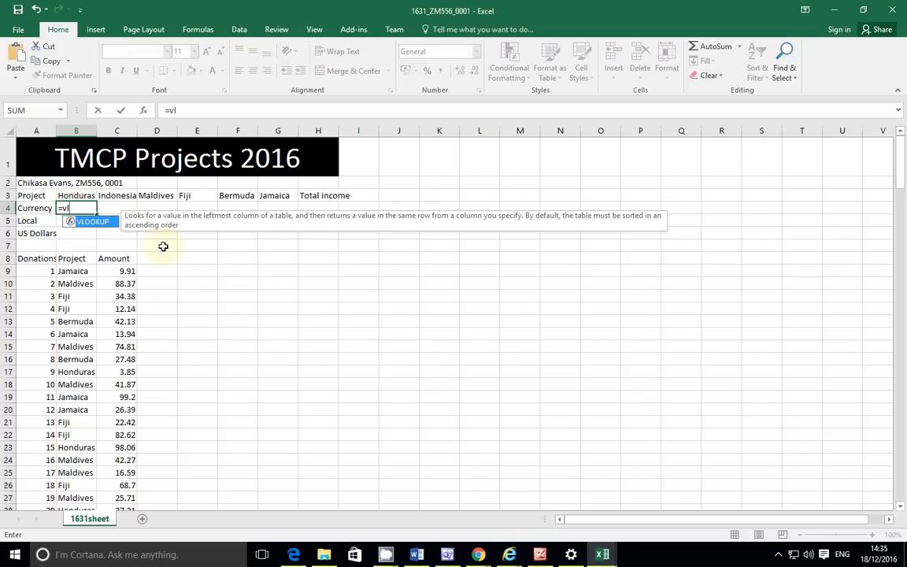
key(Tab)
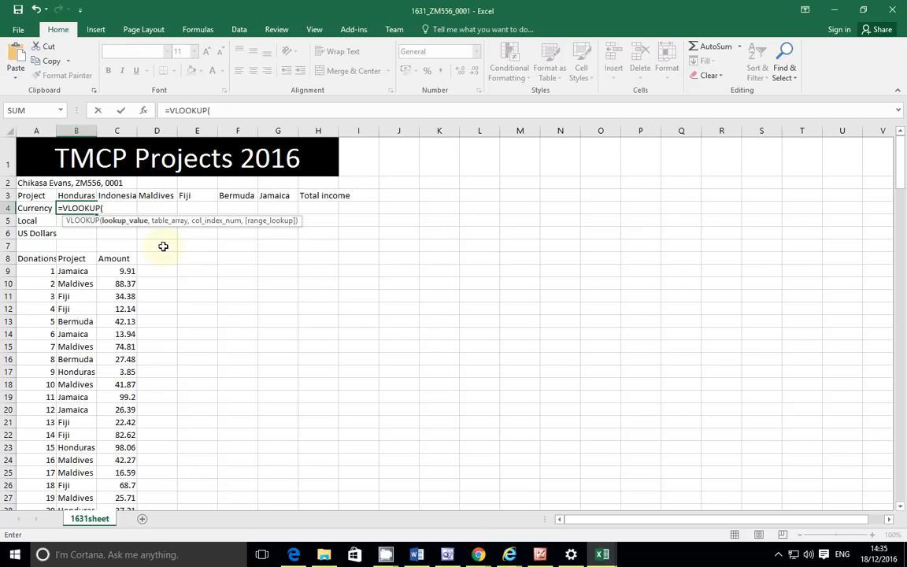
click(85, 194)
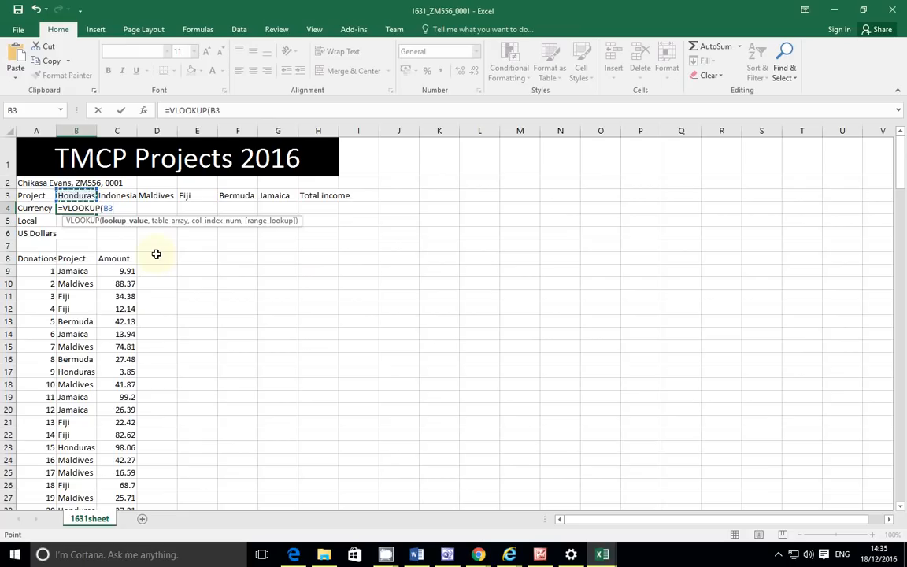
text(,)
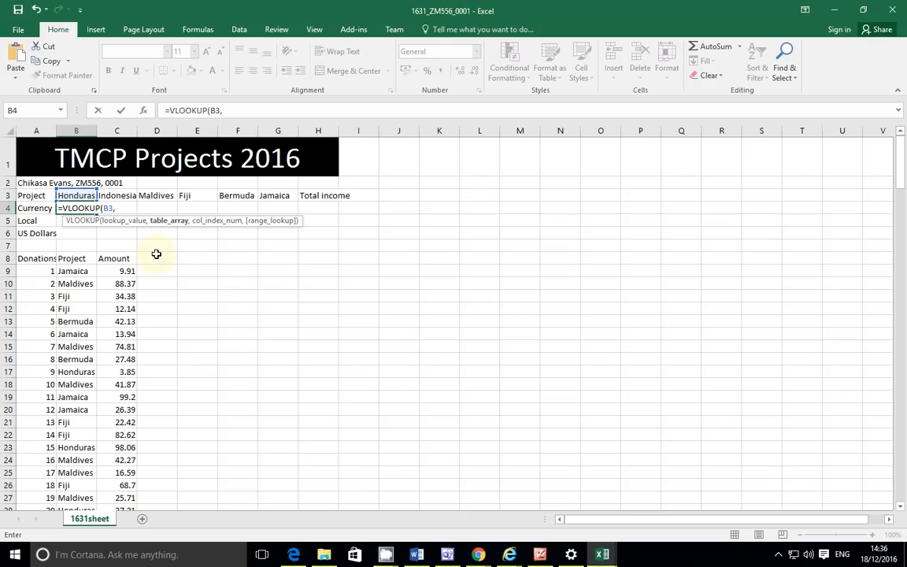
Step: Add a quote, dismiss the formula-problem warning and resume editing B4's formula
text(")
key(Return)
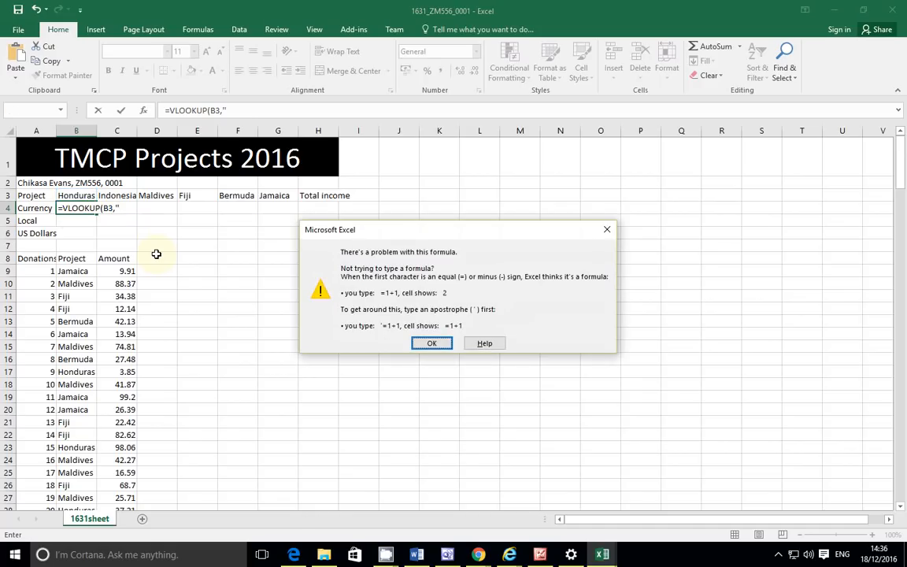
click(609, 230)
click(224, 111)
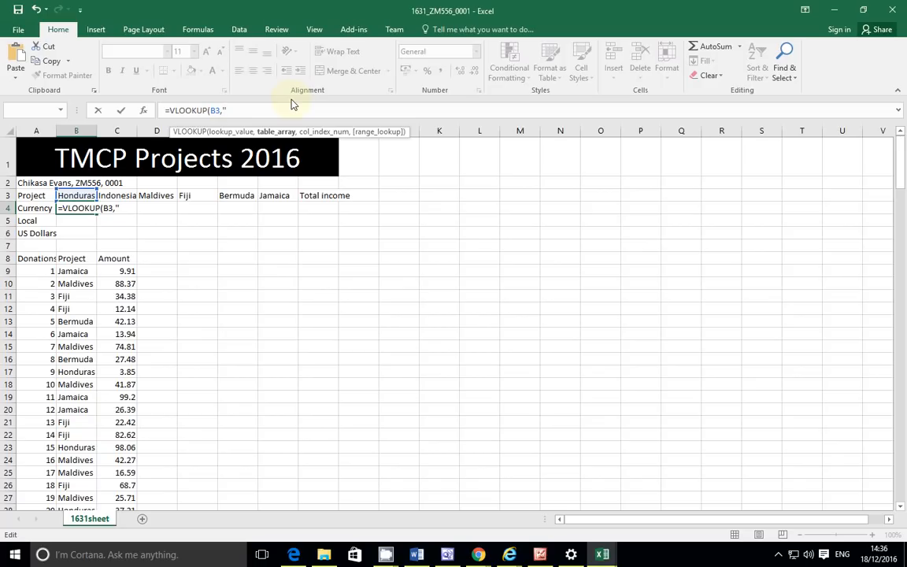
Step: Paste the currency file name and add '!' so the formula reads =VLOOKUP(B3,'1631currency.csv'!
text(1631currency.csv')
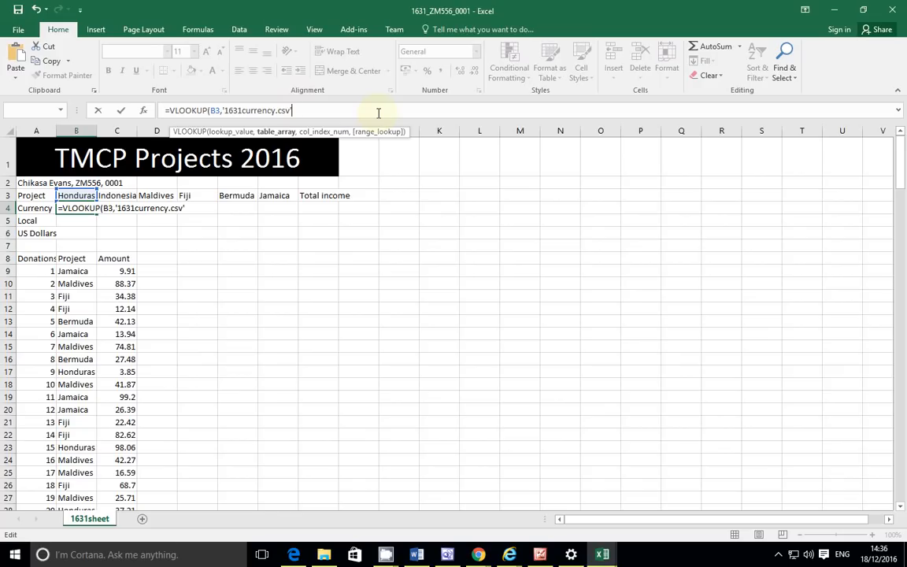
text(!)
Step: Switch to the 1631currency workbook and scroll through its data to see its extent
mouse_move(622, 554)
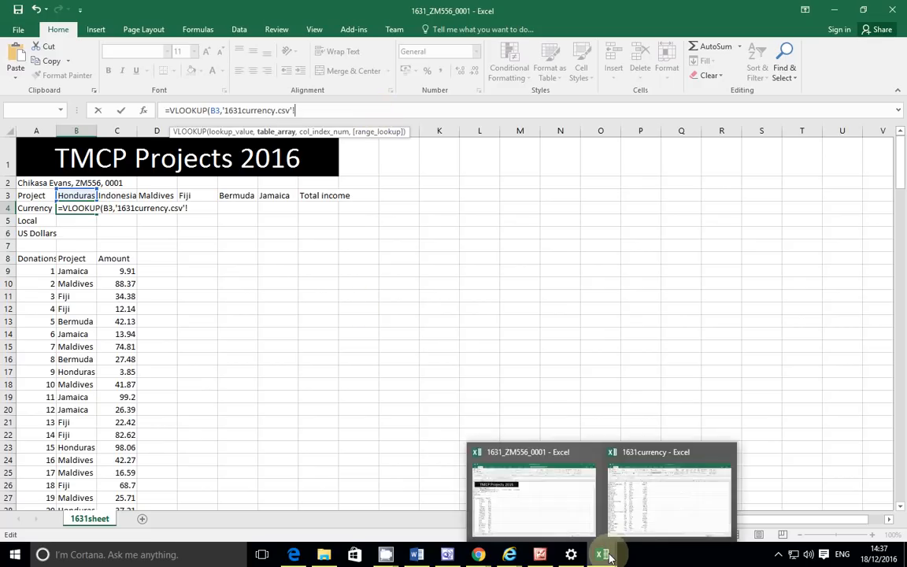
click(644, 529)
scroll(212, 236, up, 7)
scroll(227, 299, down, 5)
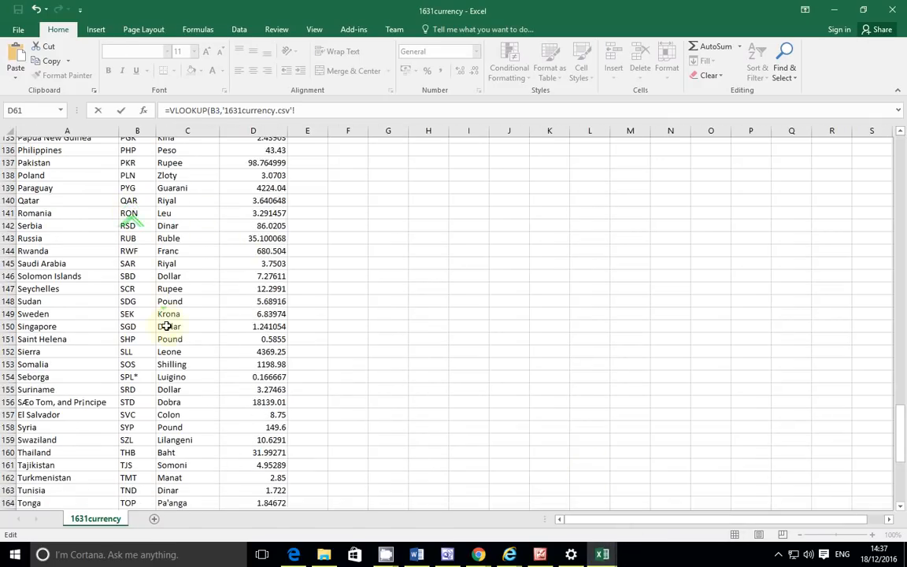
scroll(211, 410, down, 5)
drag(904, 480, 901, 482)
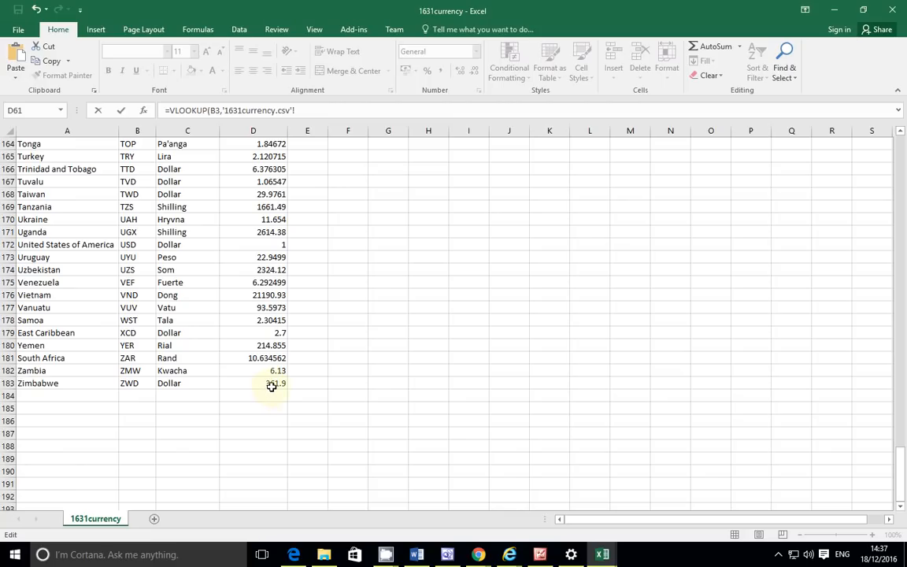
drag(902, 493, 898, 141)
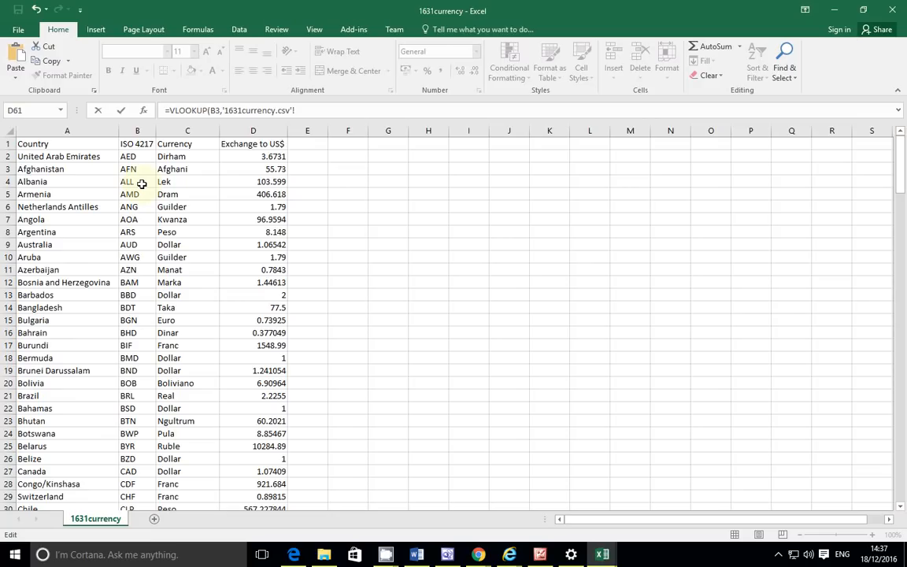
Step: Set the lookup table array to $A$2:$C$183, correcting the end column from D to C
click(307, 111)
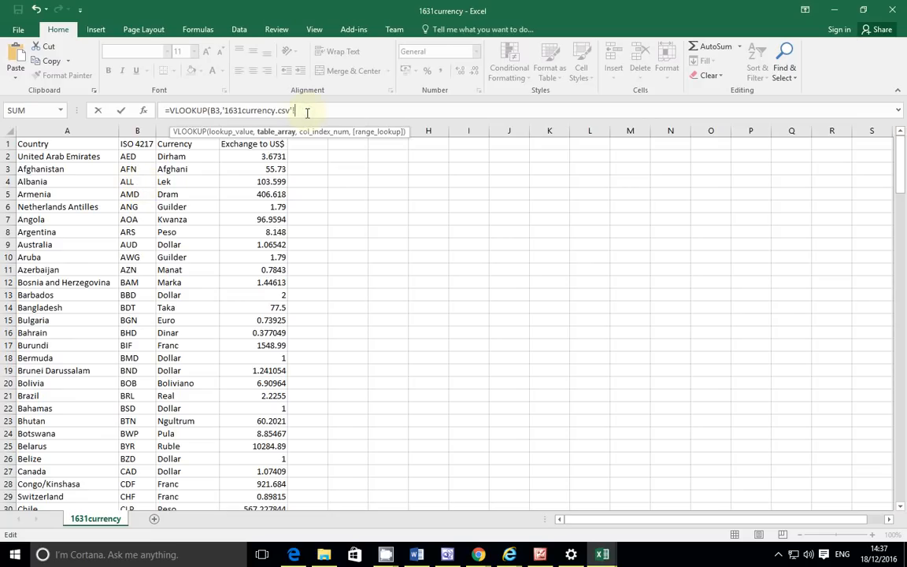
text($A$2:$D$183,)
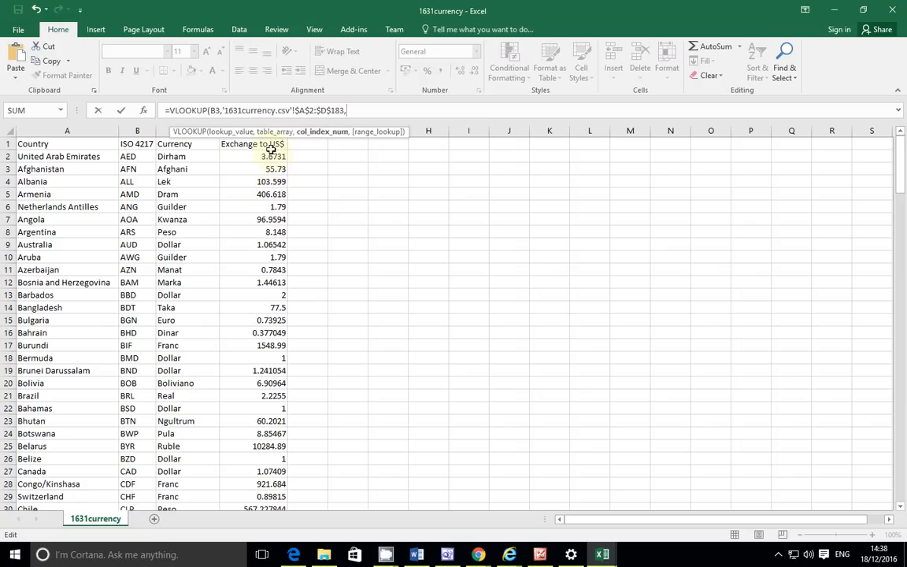
key(Left)
key(Left)
key(Left)
key(Left)
key(Left)
key(BackSpace)
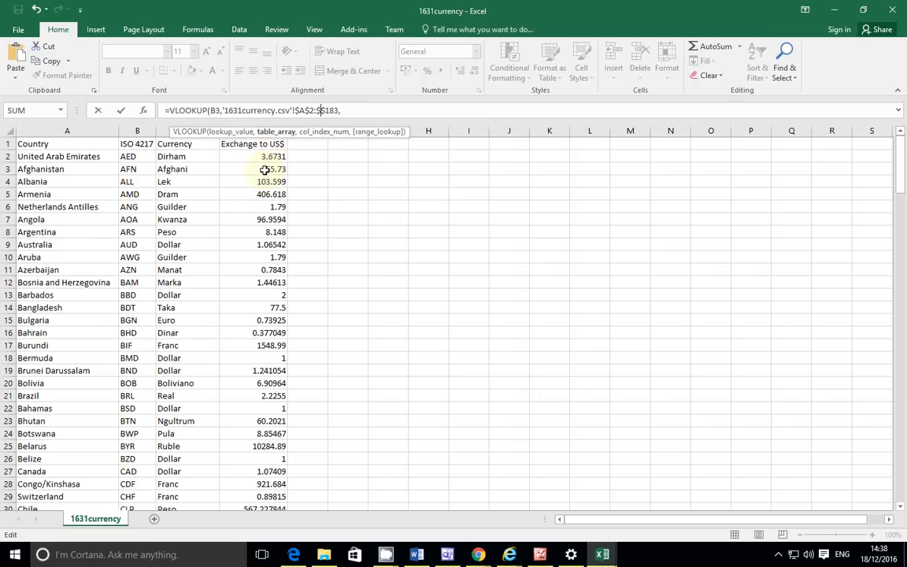
text(C)
click(378, 110)
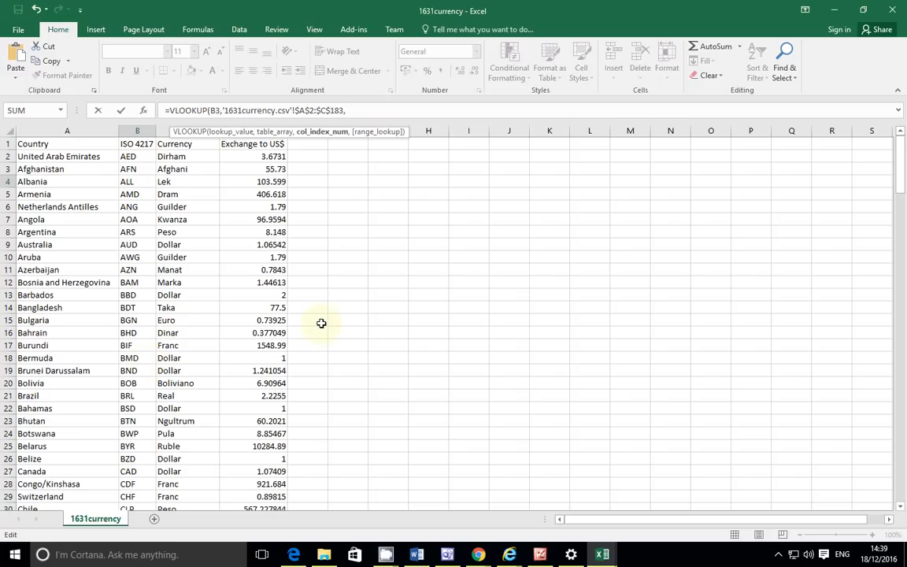
Step: Finish with column index 3 and False for exact match, so B4 shows Lempira
text(3,)
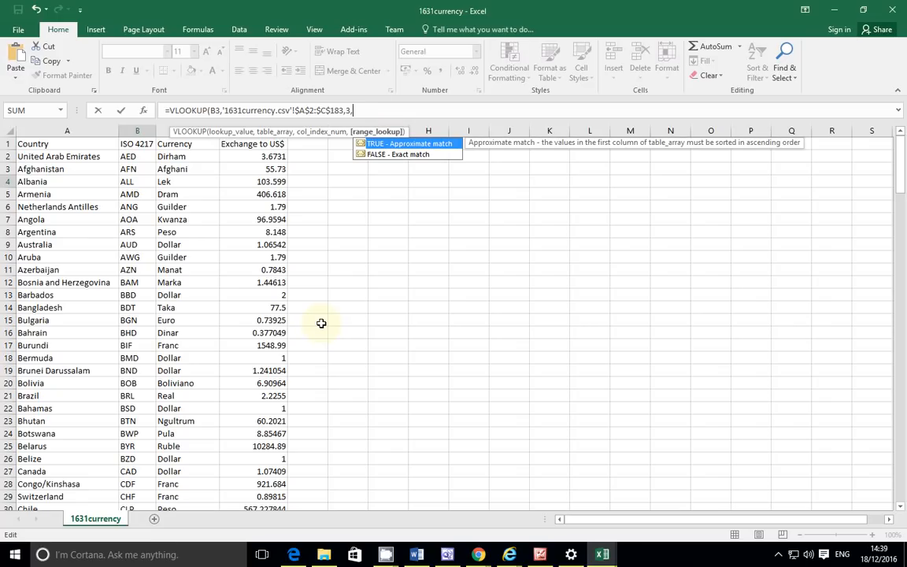
key(Down)
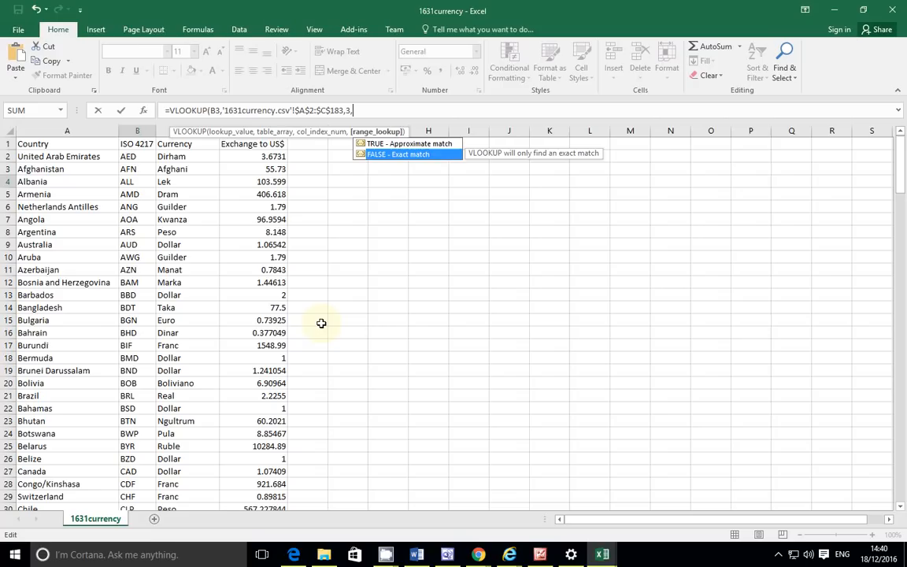
text(0)
key(BackSpace)
text(False)
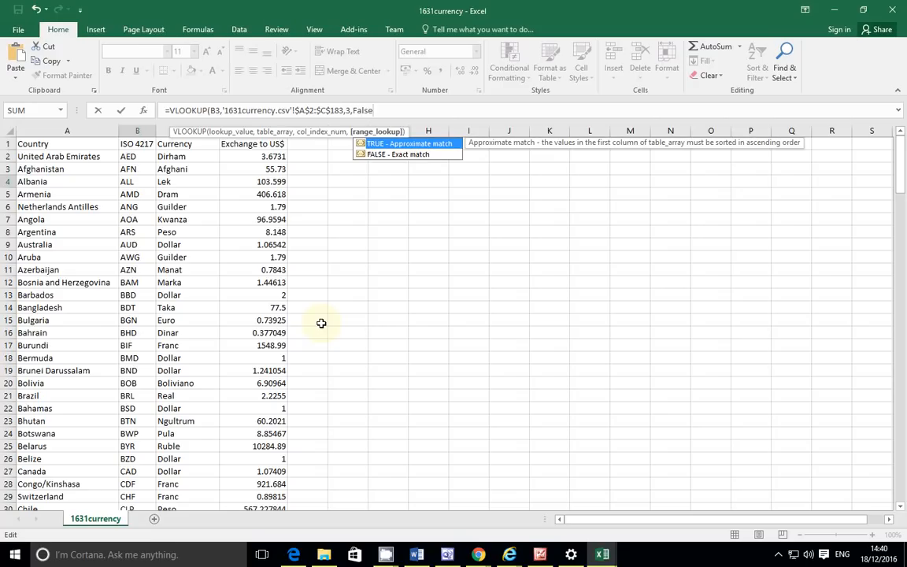
text())
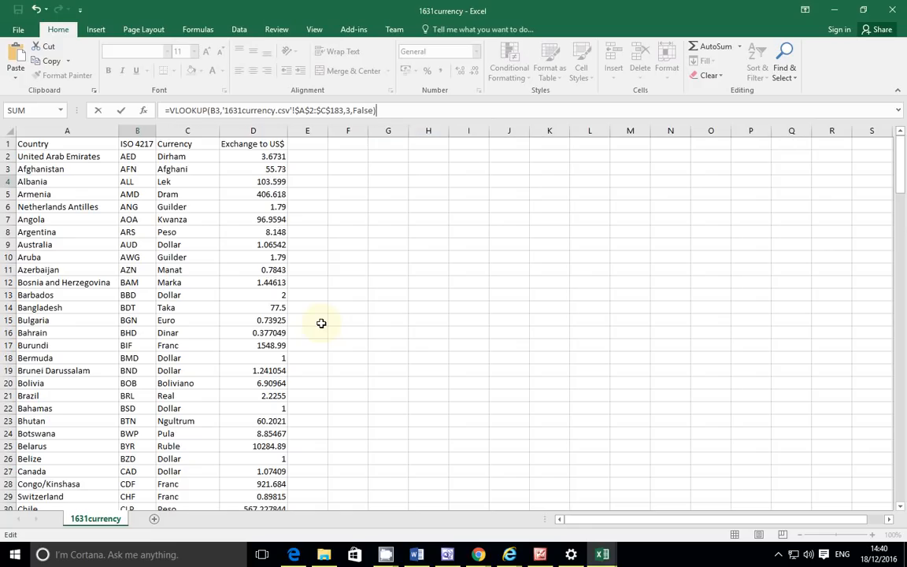
key(Return)
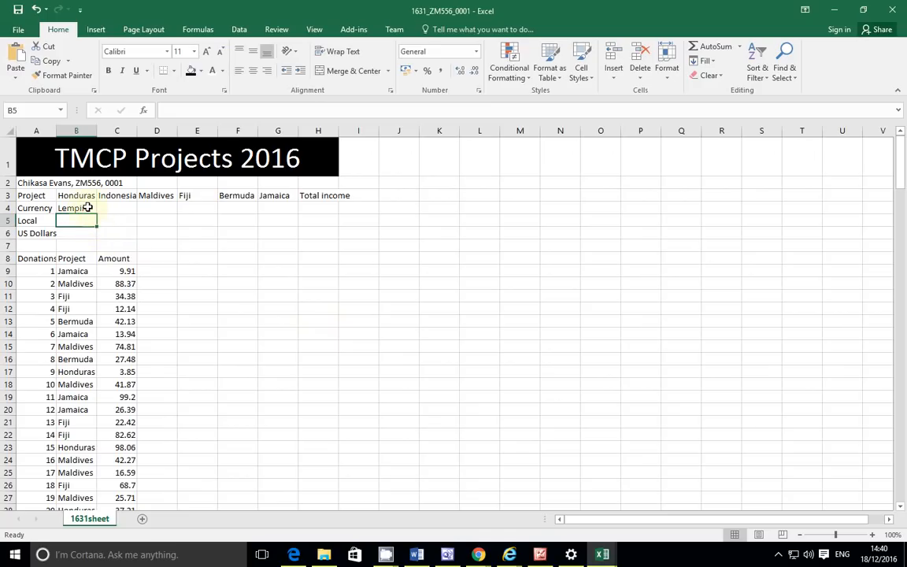
Step: Select the whole worksheet and auto-fit all column widths to their contents
click(6, 129)
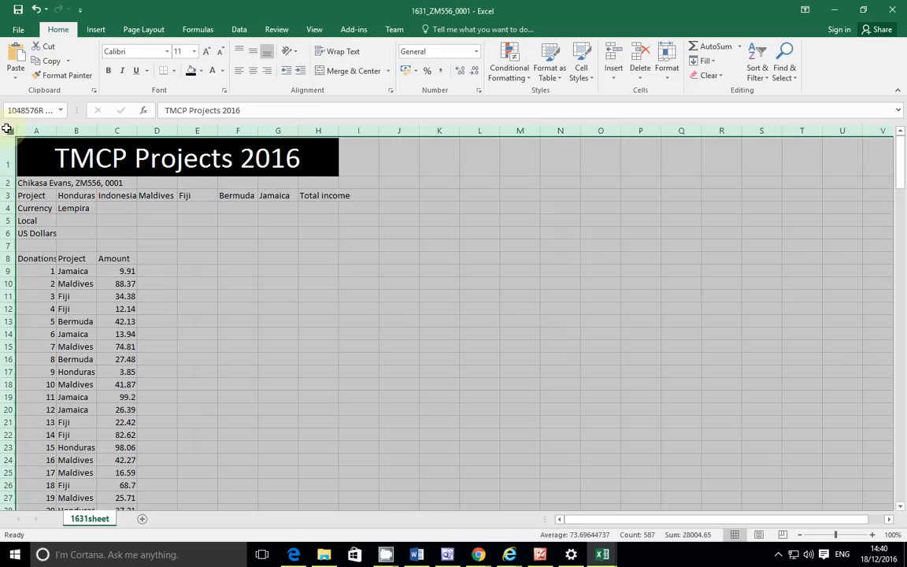
double_click(96, 130)
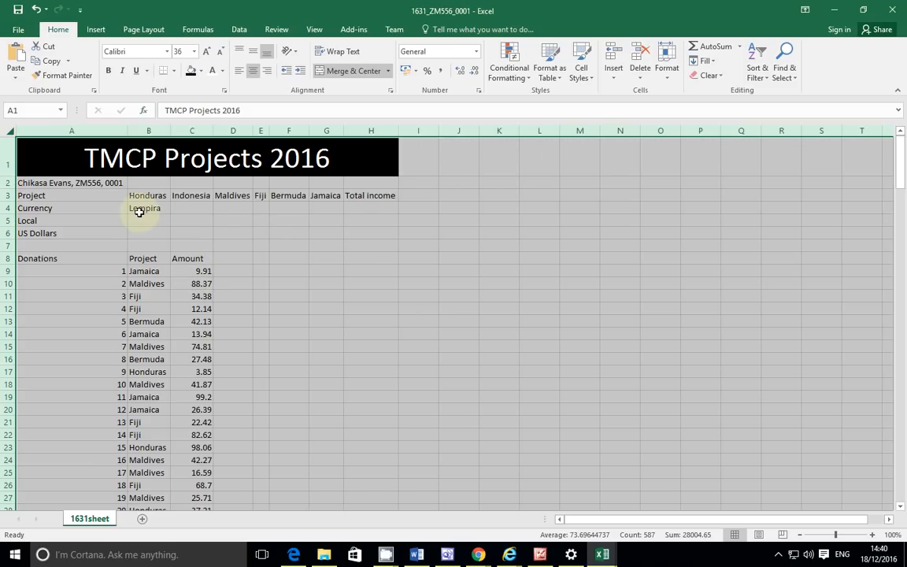
key(alt+Tab)
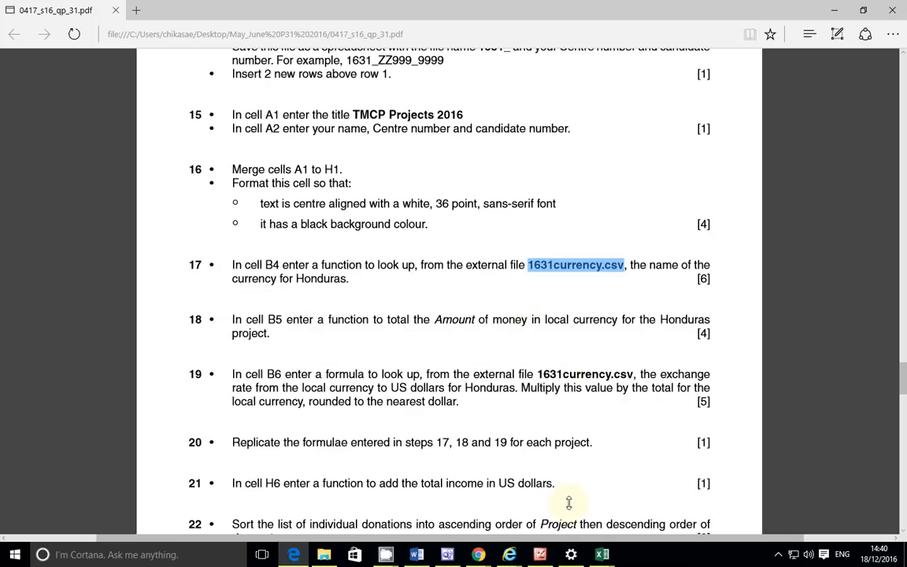
Step: Bring the 1631_ZM556_0001 workbook back in front of the exam paper from the taskbar
mouse_move(611, 557)
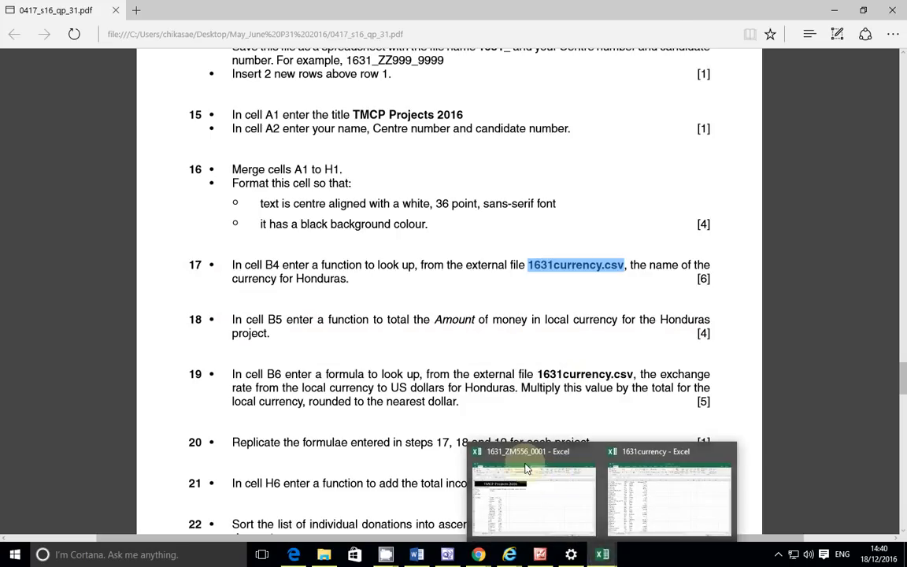
mouse_move(569, 512)
click(568, 511)
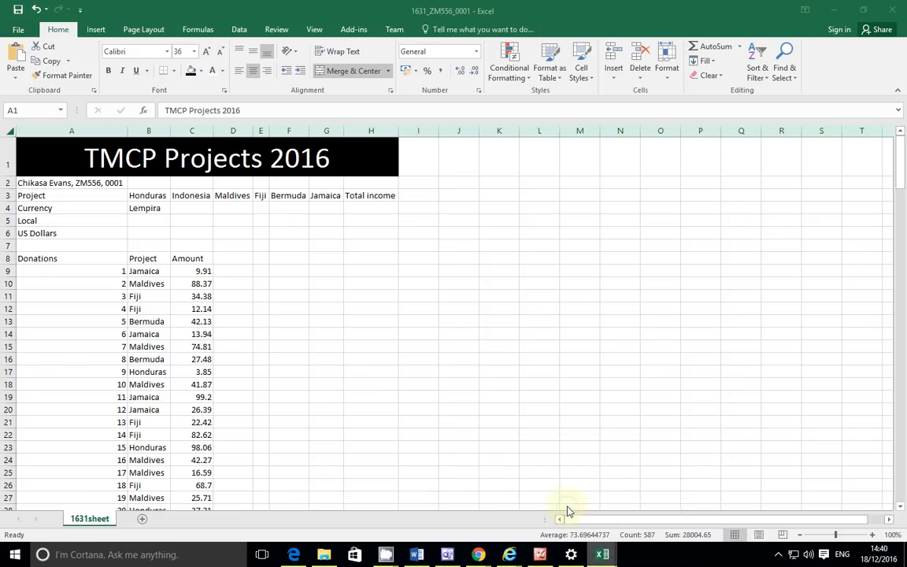
click(148, 273)
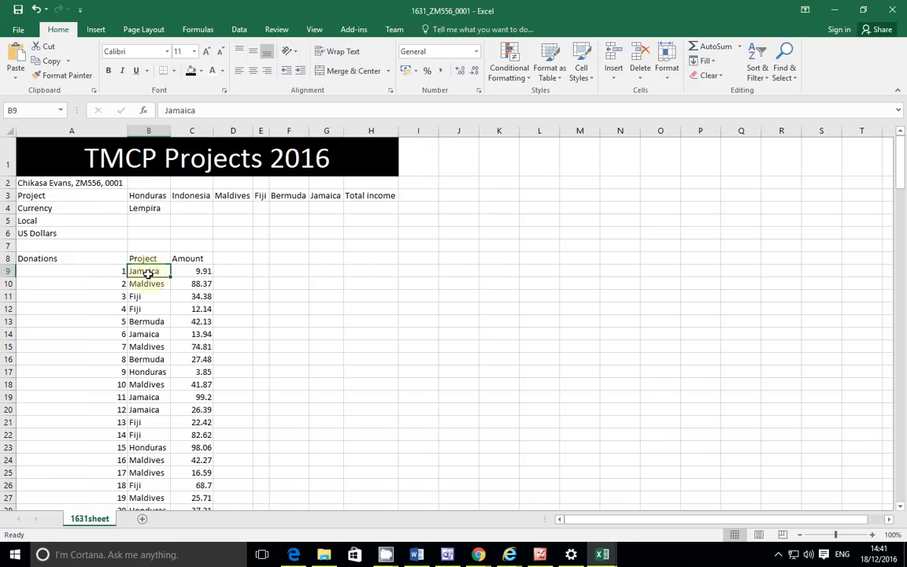
drag(147, 272, 145, 408)
drag(144, 384, 152, 347)
scroll(367, 293, up, 3)
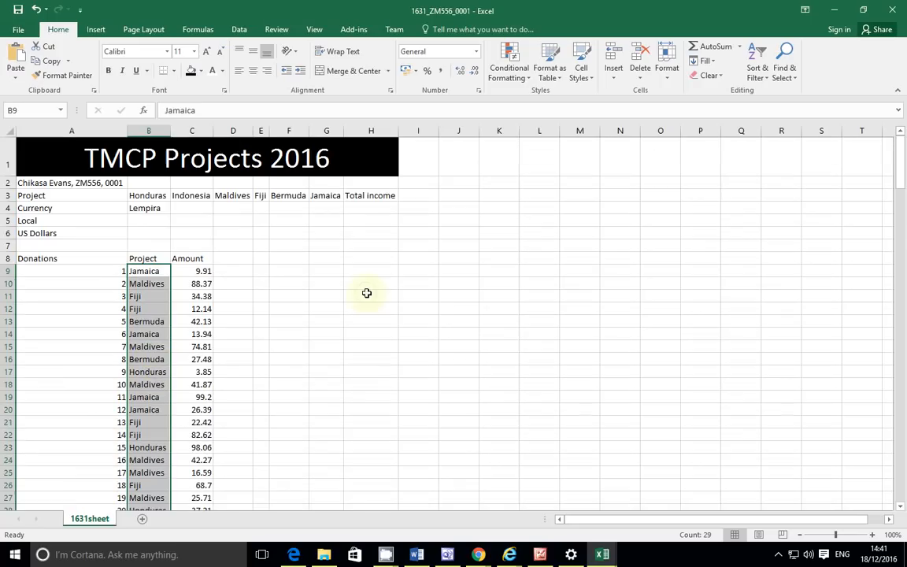
click(367, 293)
click(189, 271)
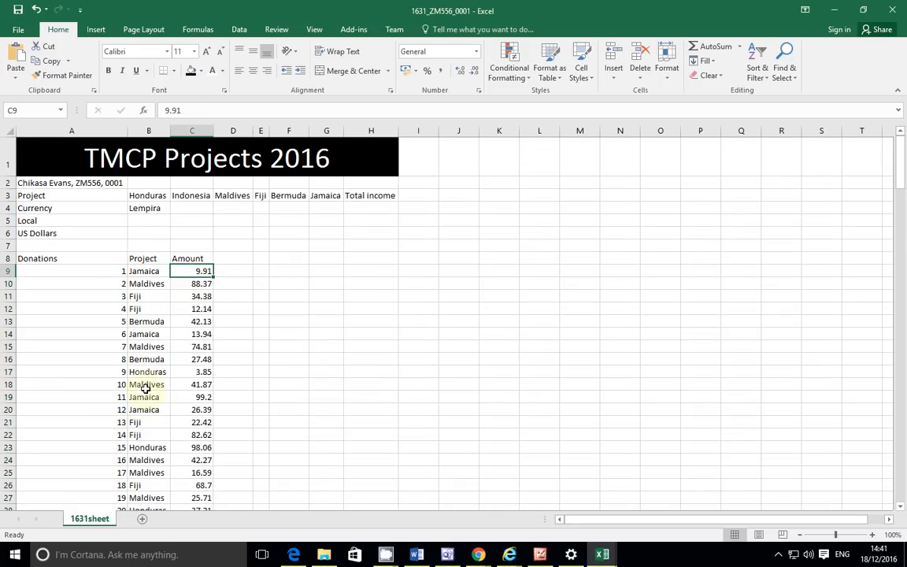
click(147, 372)
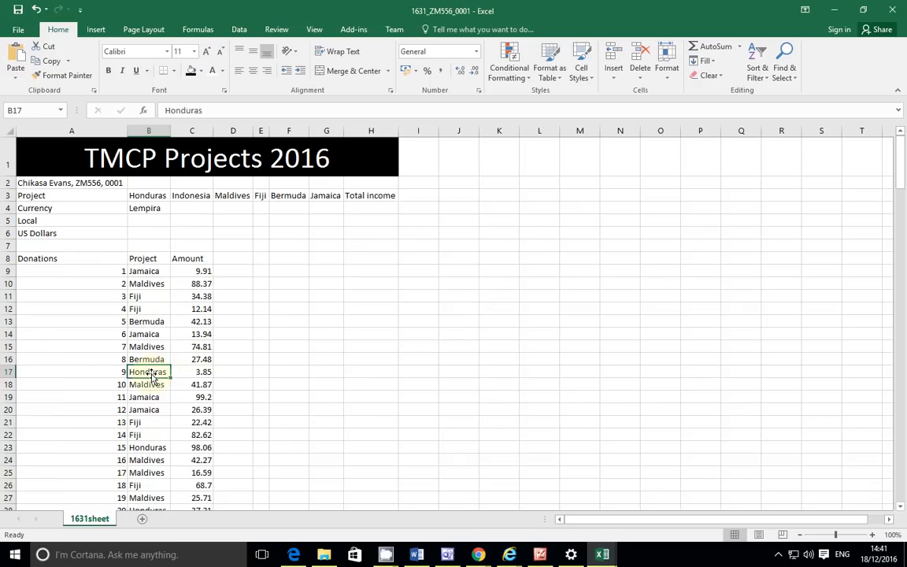
click(206, 374)
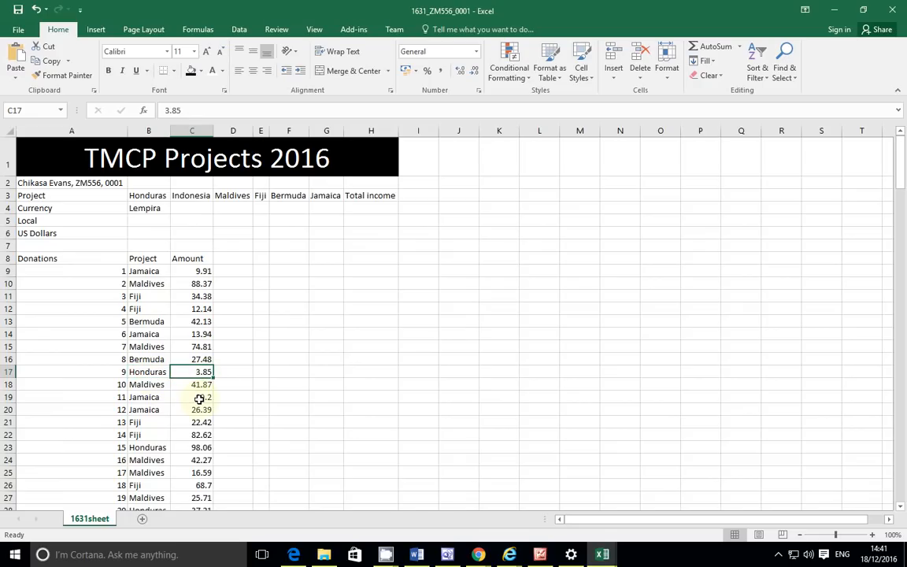
click(150, 446)
click(180, 449)
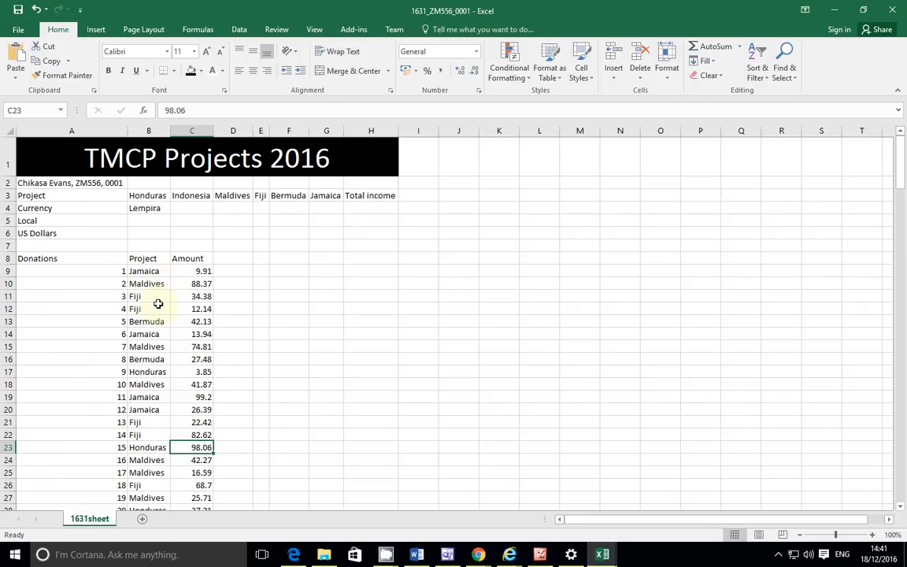
click(150, 231)
click(150, 221)
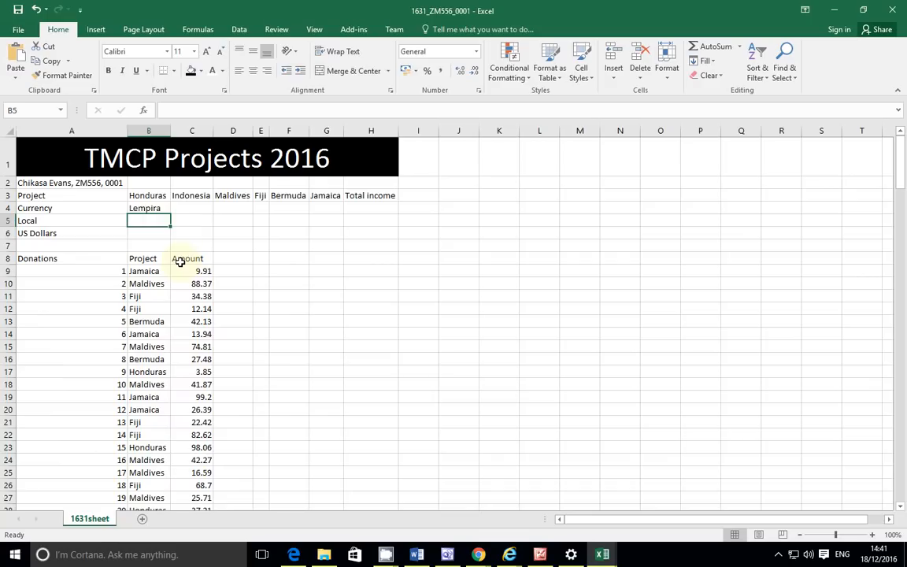
Step: Begin =SUMIF( in B5 with its range starting at B9
text(=sum)
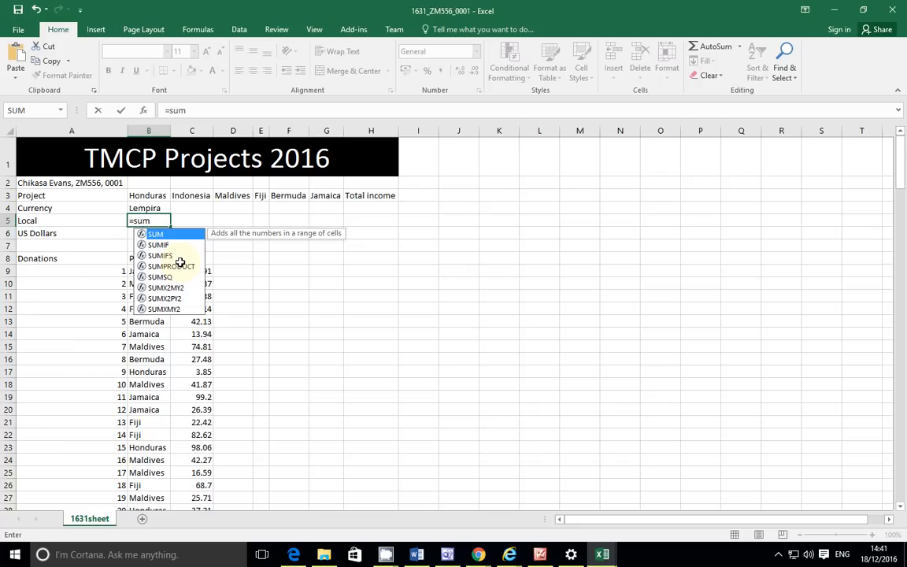
text(if)
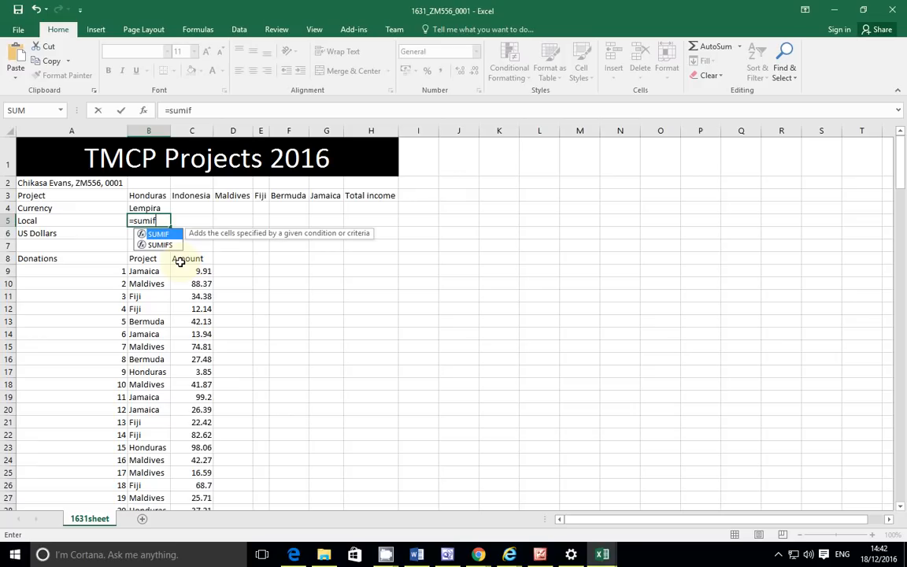
text(()
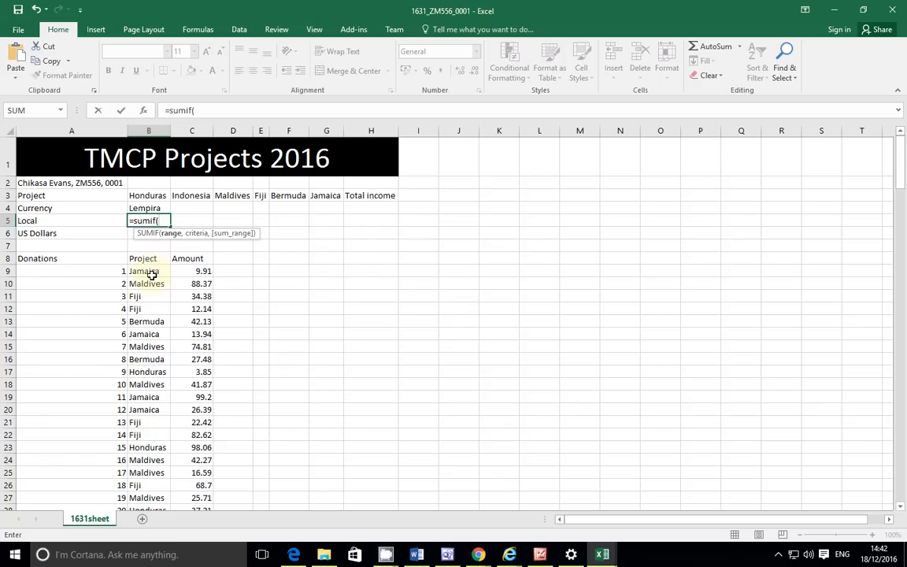
click(151, 271)
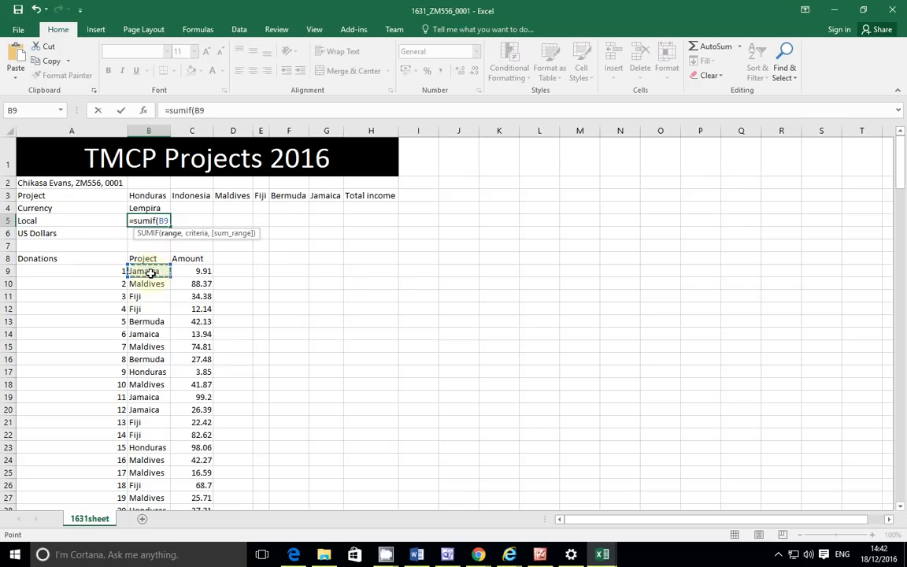
Step: Extend the SUMIF range to B198 and make it the absolute reference $B$9:$B$198
scroll(161, 347, down, 14)
scroll(165, 357, down, 20)
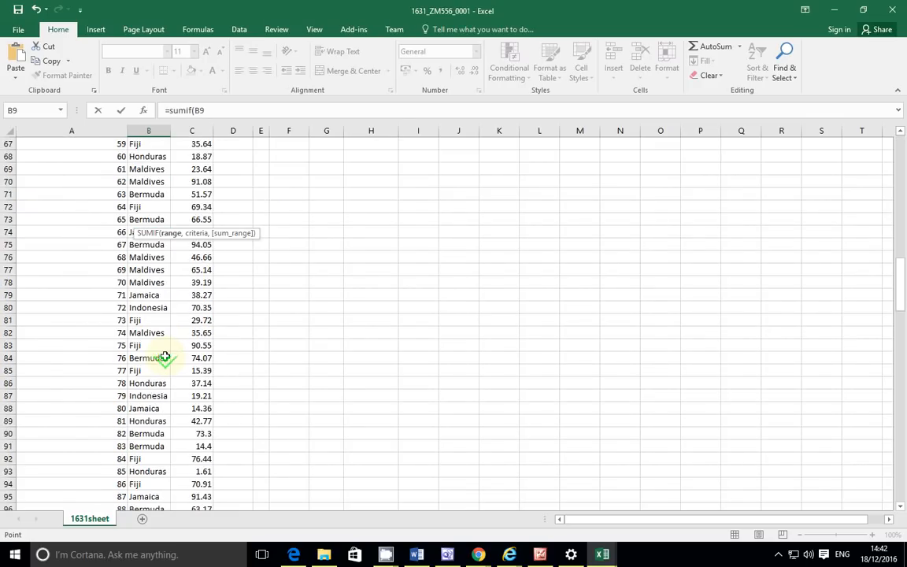
scroll(165, 357, down, 20)
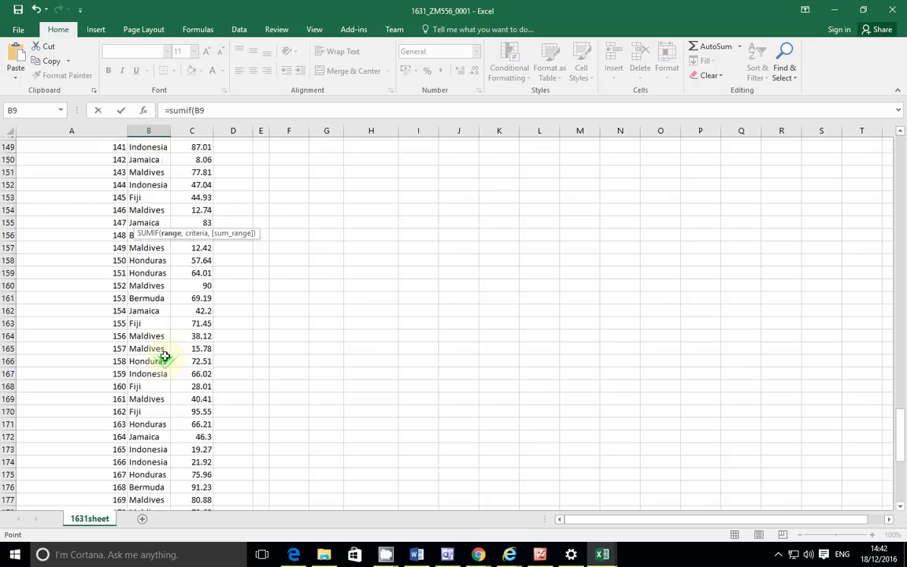
scroll(165, 357, up, 4)
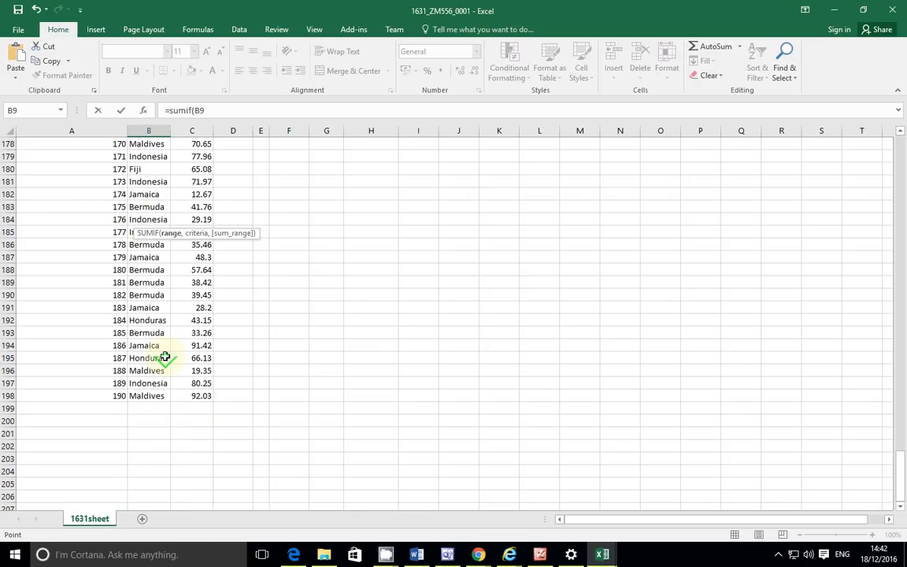
shift+click(148, 398)
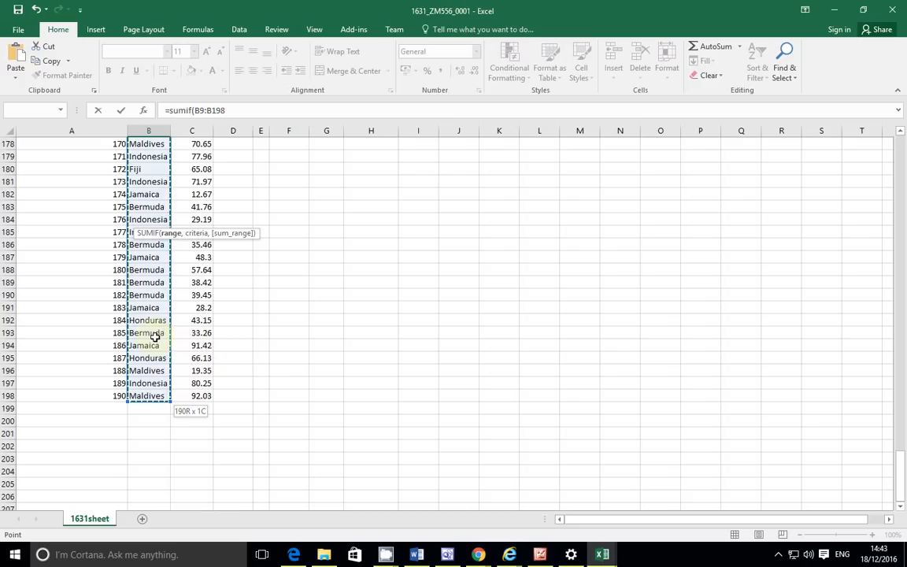
key(F4)
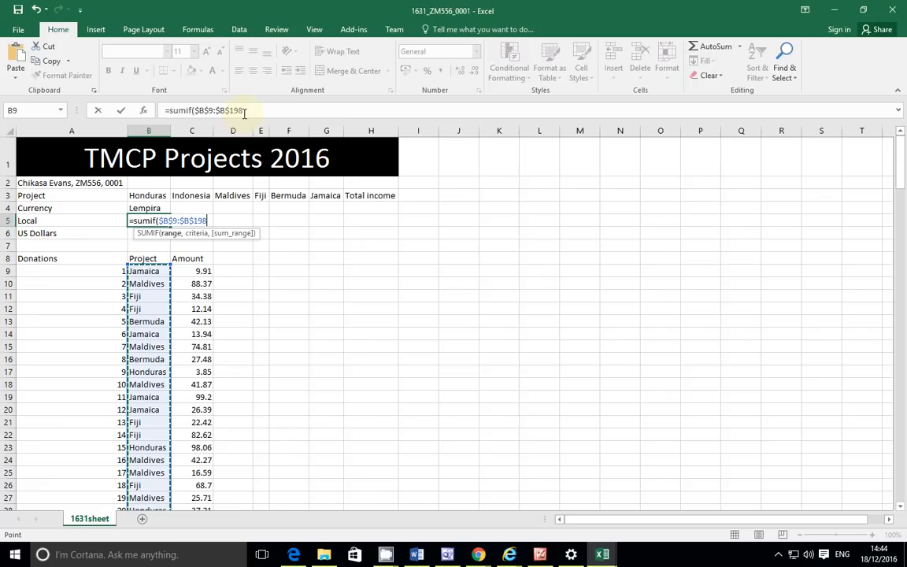
click(244, 112)
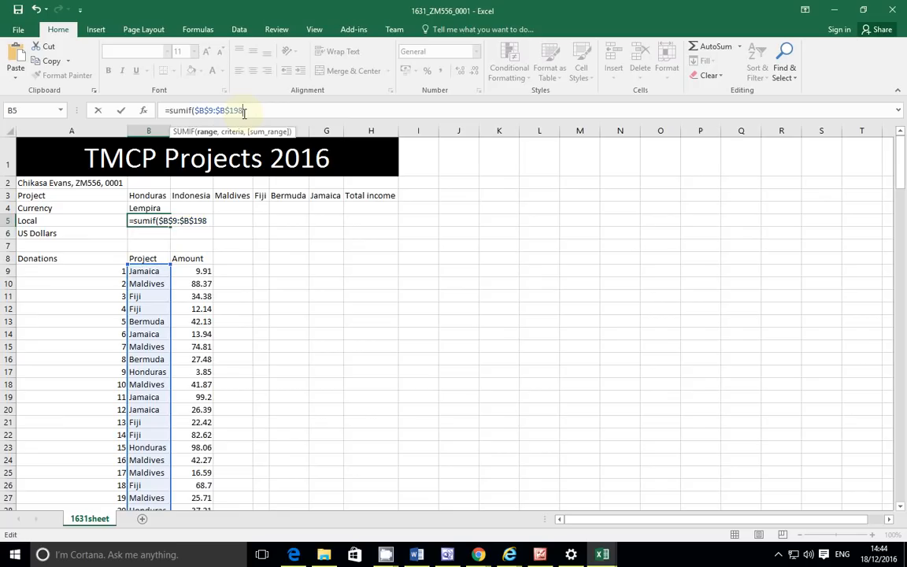
Step: Set B3 (Honduras) as the SUMIF criteria and start the sum range at C9
text(,)
click(154, 197)
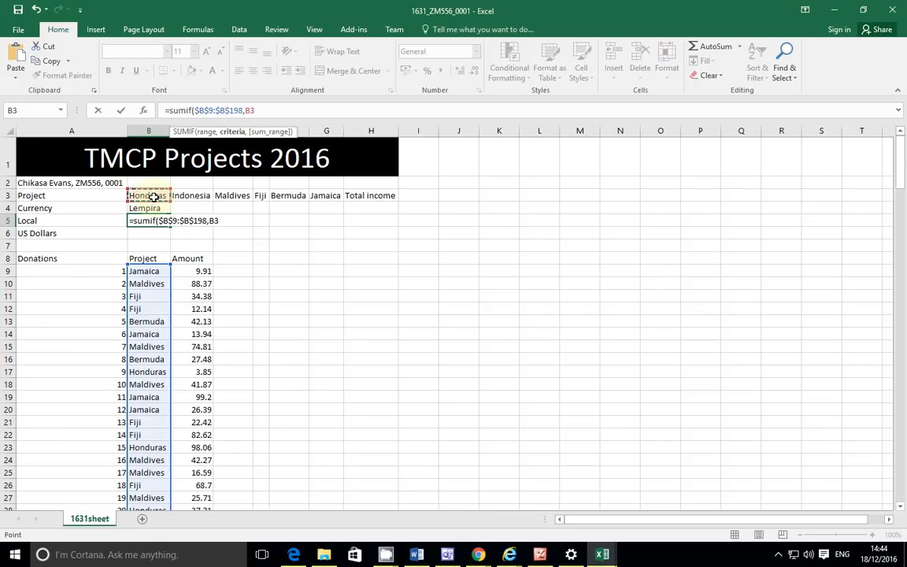
click(187, 196)
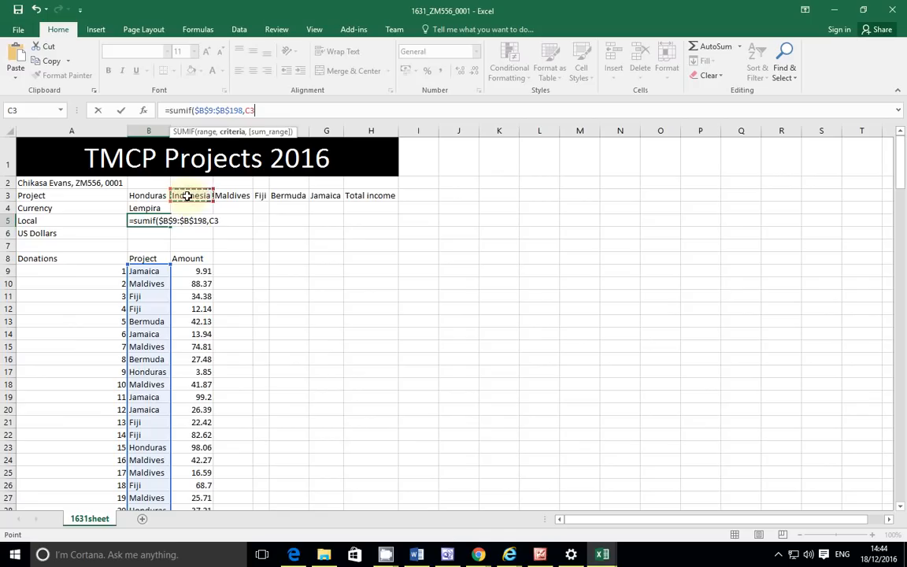
click(232, 197)
click(287, 198)
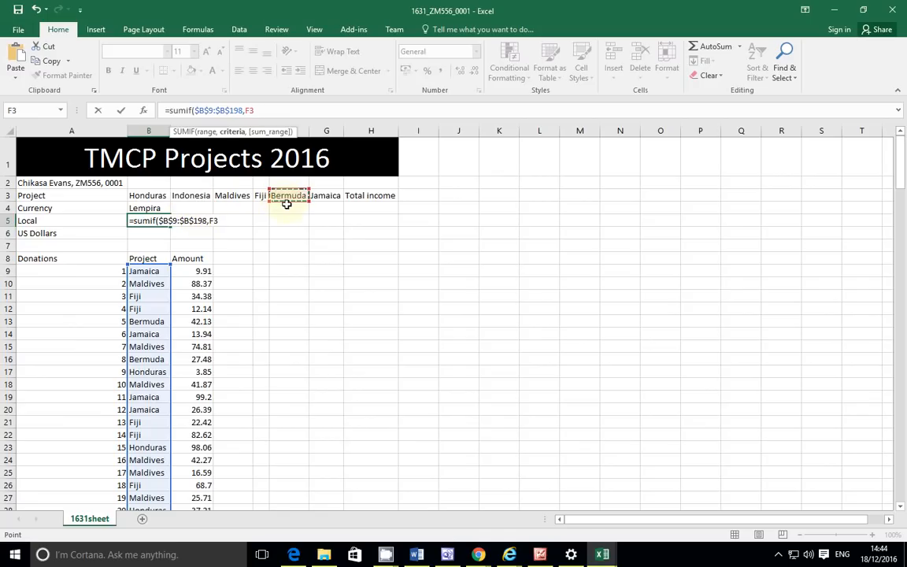
click(158, 195)
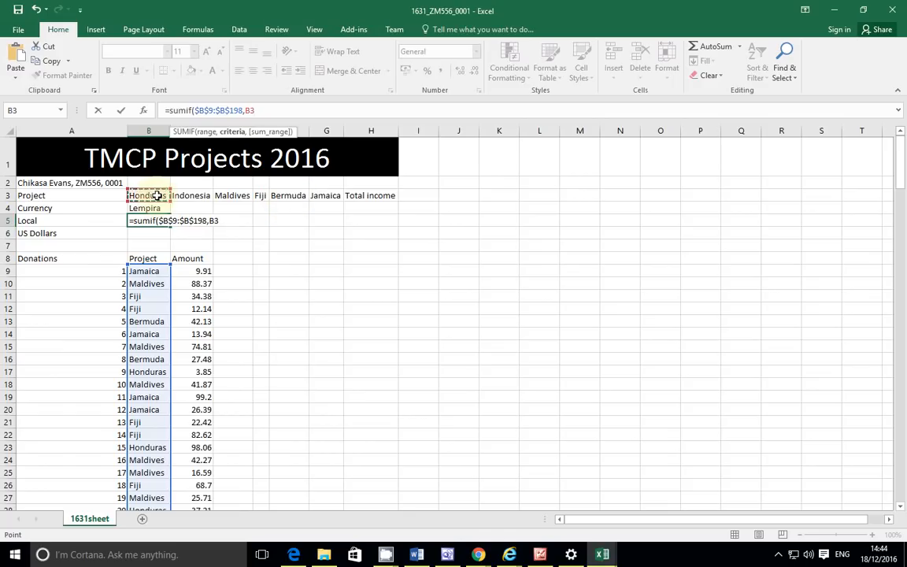
text(,)
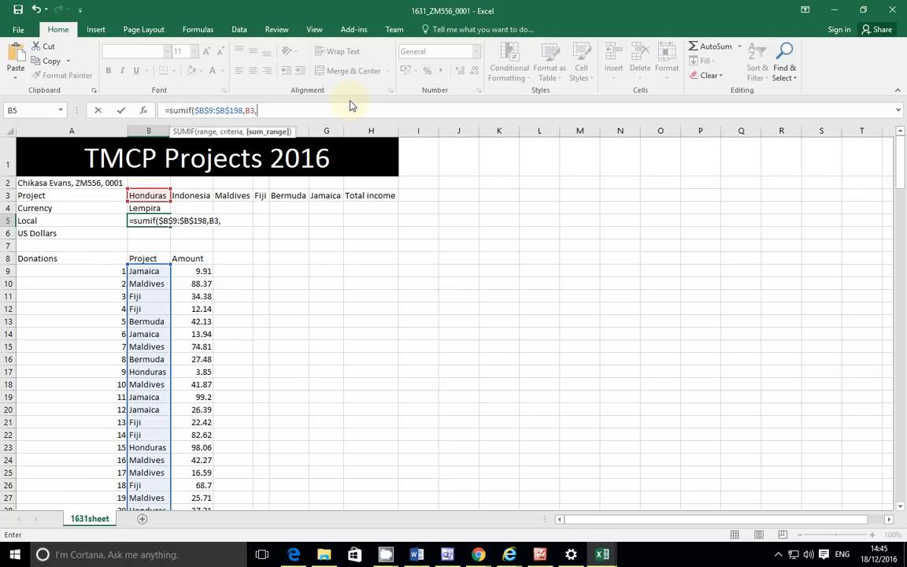
click(195, 270)
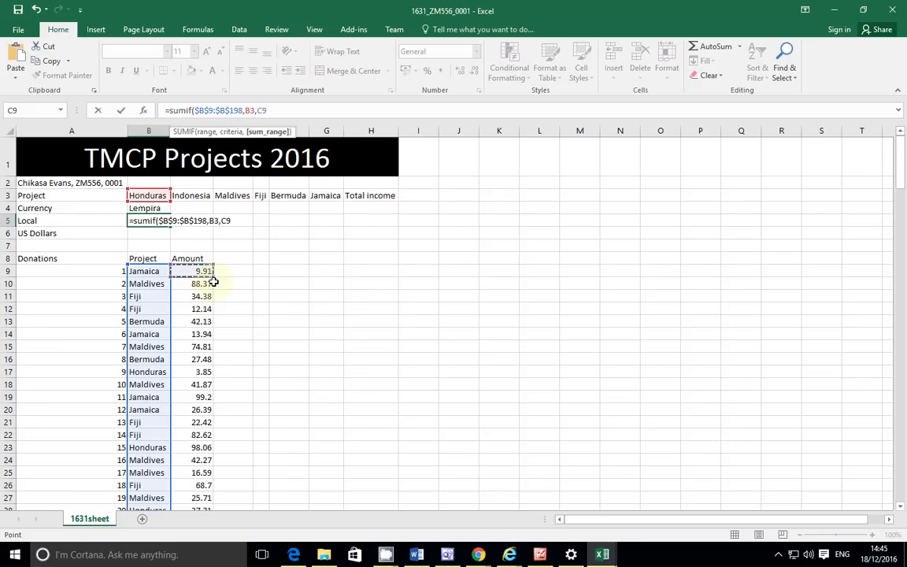
Step: Try extending the sum range down to C198, picking some wrong cell references
scroll(899, 146, down, 4)
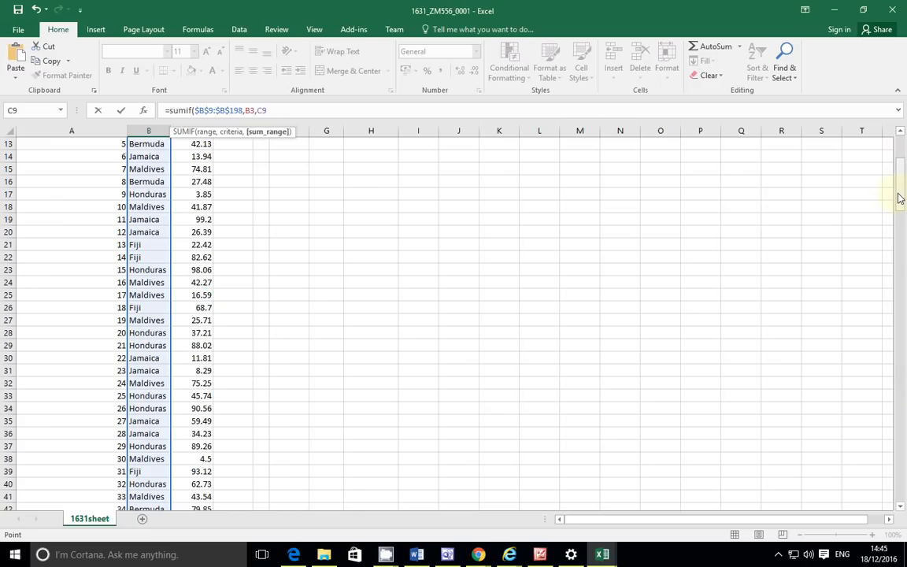
drag(900, 198, 903, 503)
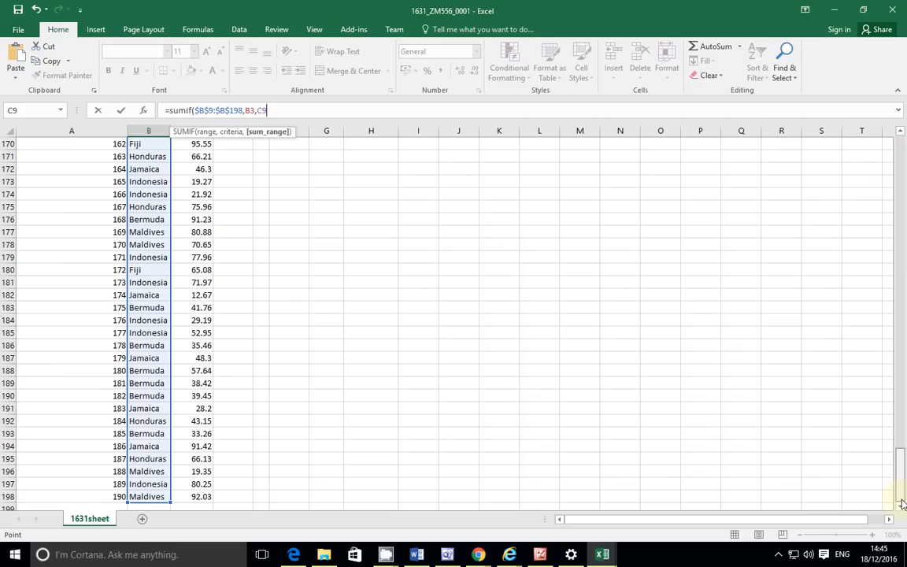
text(,)
click(194, 498)
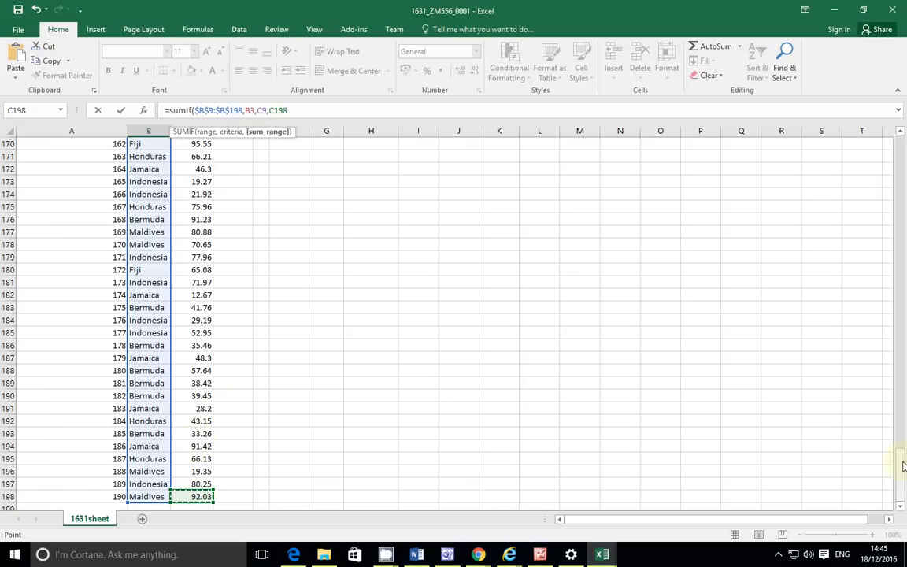
drag(903, 467, 906, 145)
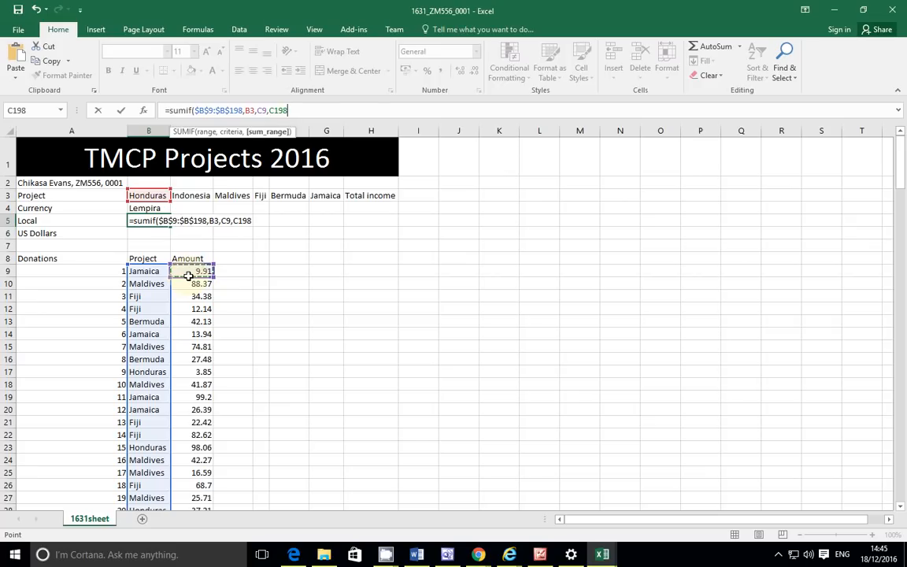
key(BackSpace)
key(BackSpace)
key(BackSpace)
key(BackSpace)
key(BackSpace)
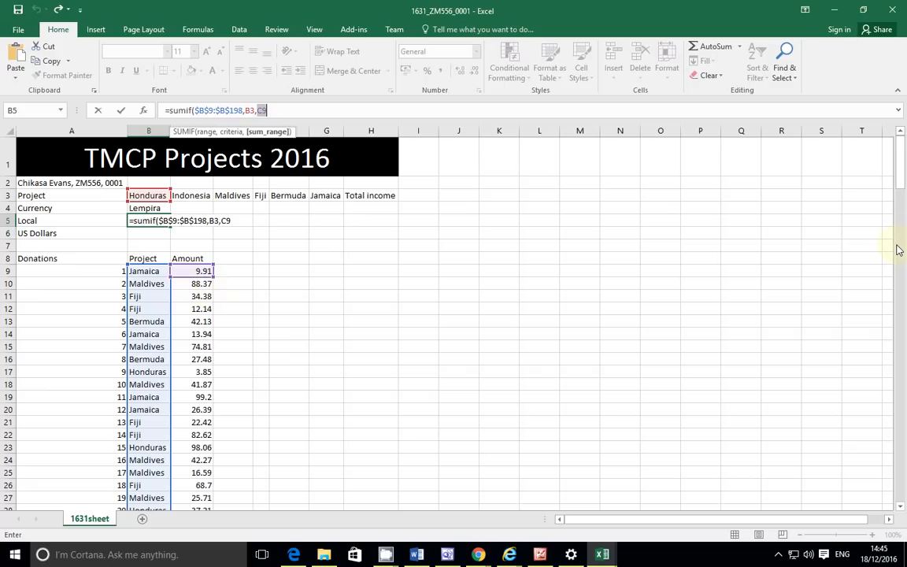
drag(900, 180, 902, 495)
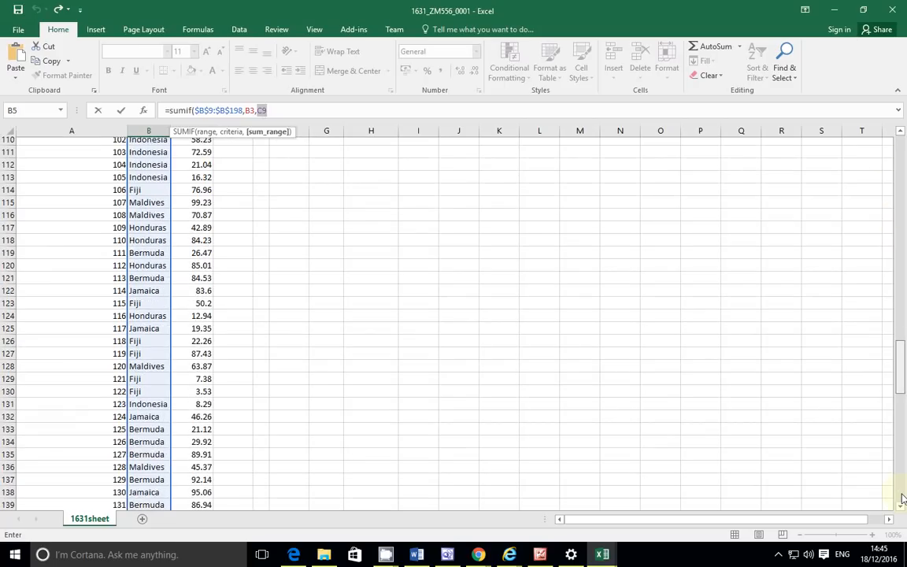
click(199, 497)
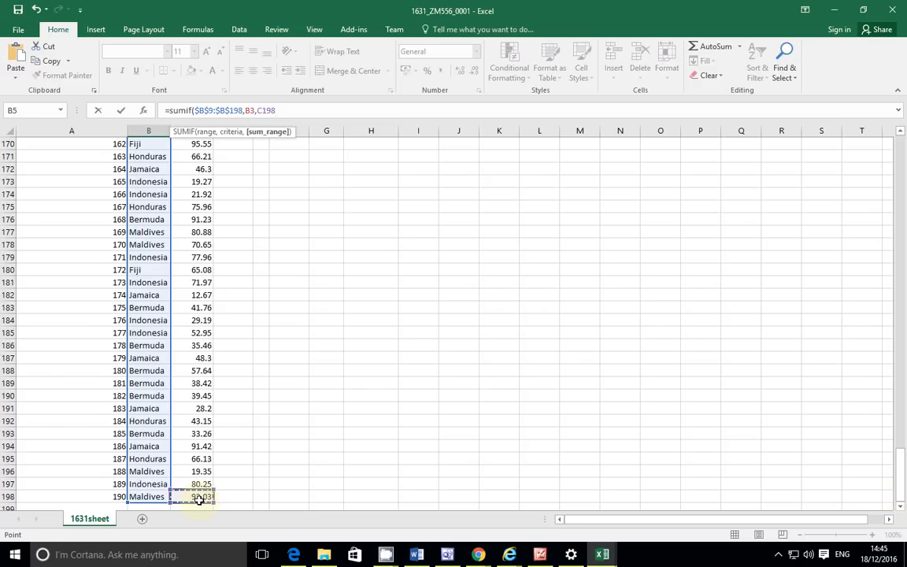
click(197, 433)
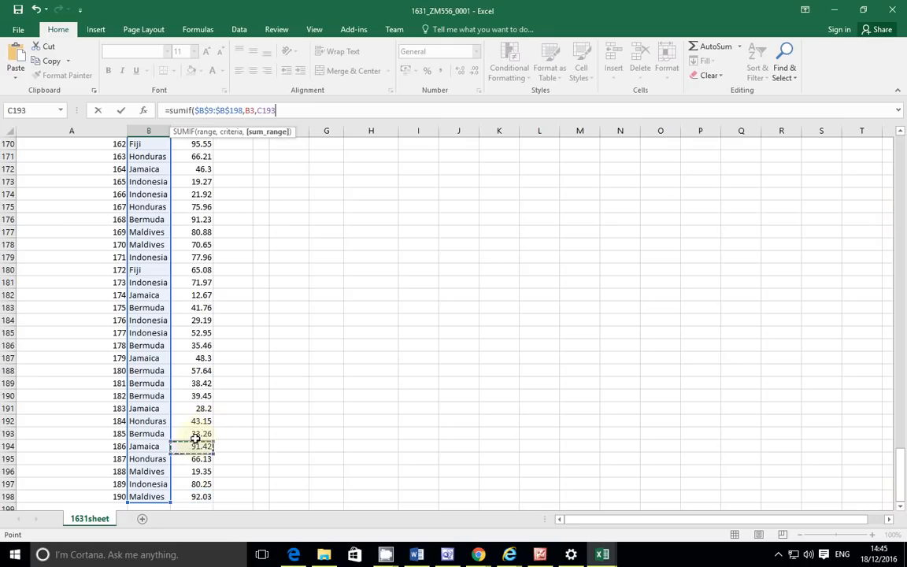
drag(197, 420, 197, 420)
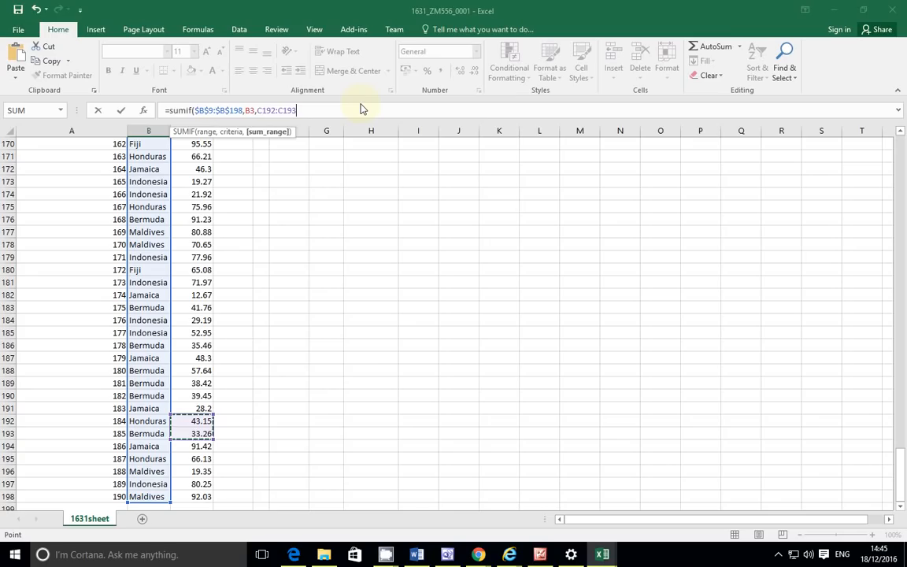
Step: Delete the mistaken range references from the end of the B5 formula
click(267, 110)
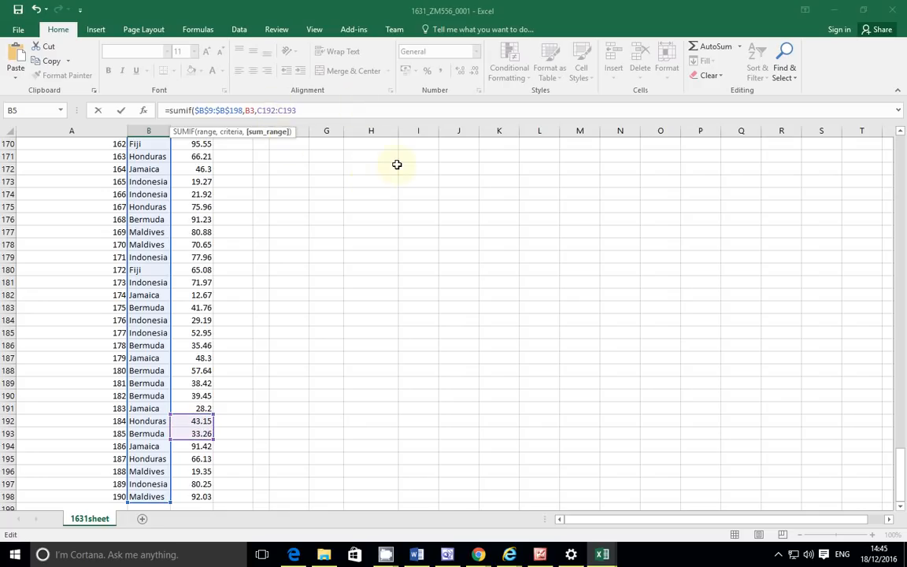
scroll(397, 164, up, 20)
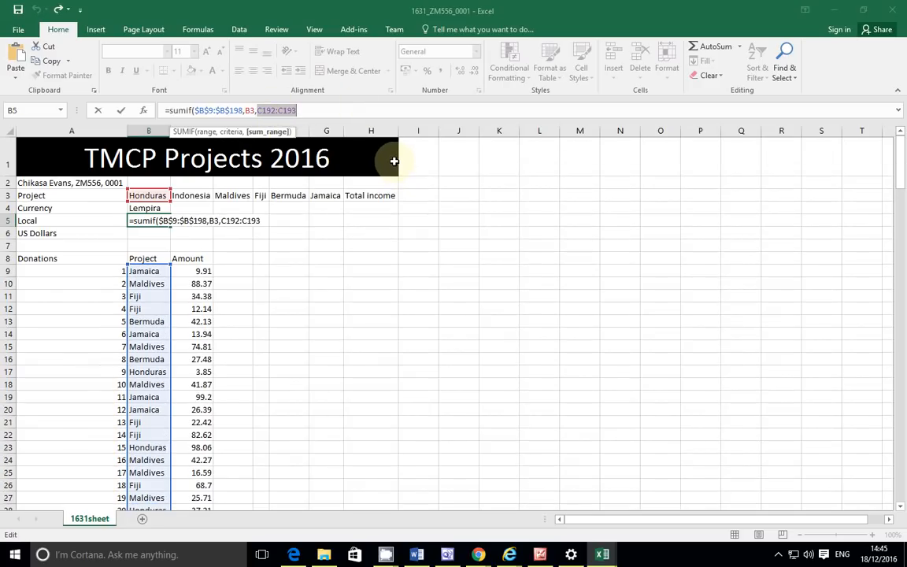
key(ctrl+y)
key(ctrl+z)
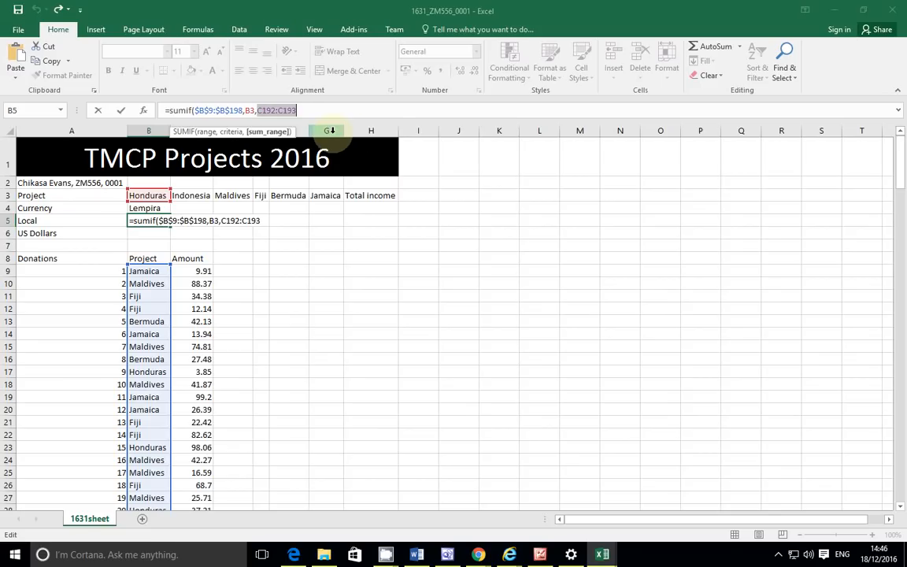
click(316, 112)
key(BackSpace)
key(BackSpace)
key(BackSpace)
key(BackSpace)
key(BackSpace)
key(BackSpace)
key(BackSpace)
key(BackSpace)
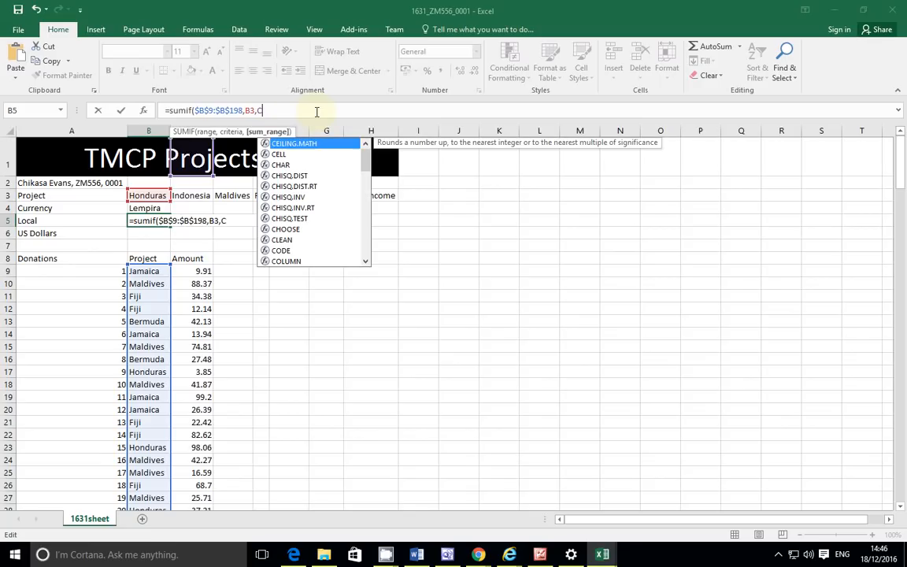
key(BackSpace)
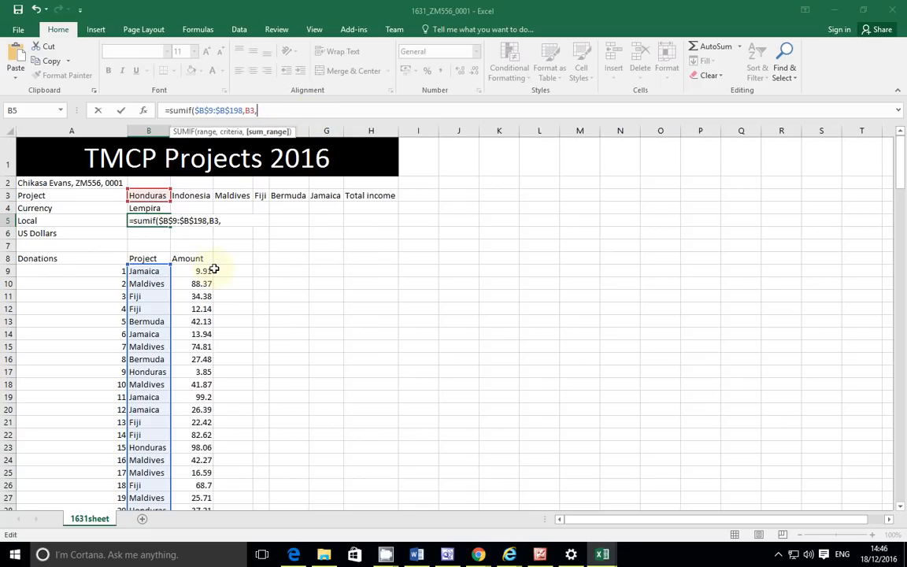
Step: Re-enter the sum range as C9:C198, covering the whole Amount column
click(203, 271)
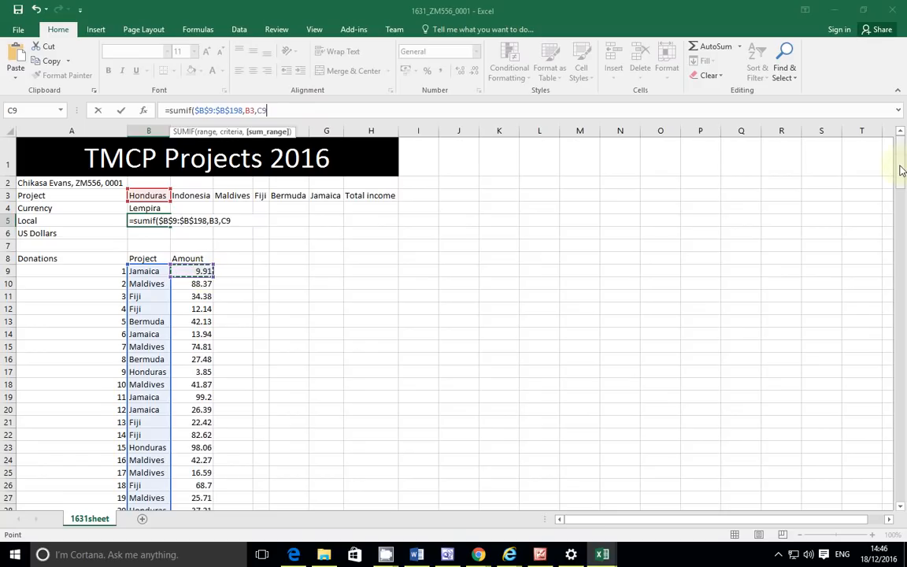
drag(901, 171, 903, 130)
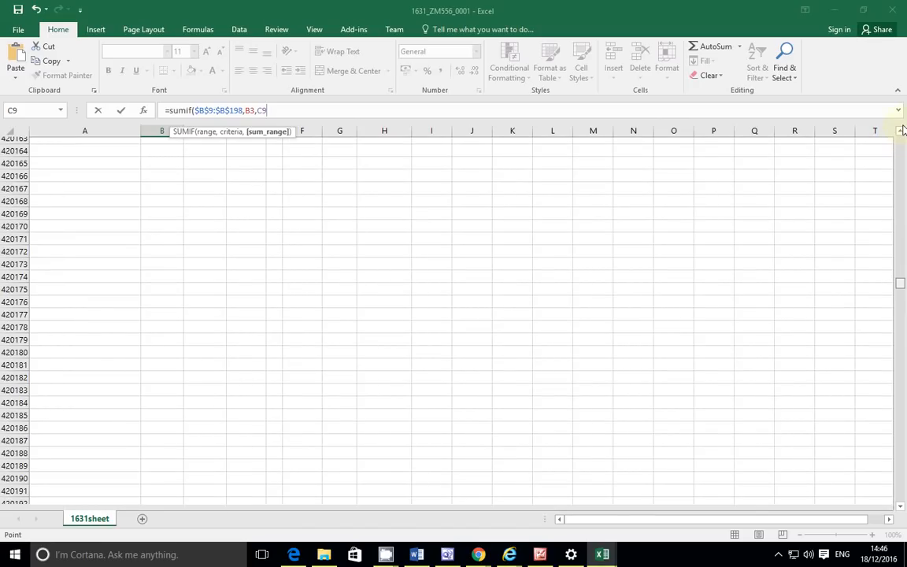
drag(903, 130, 895, 179)
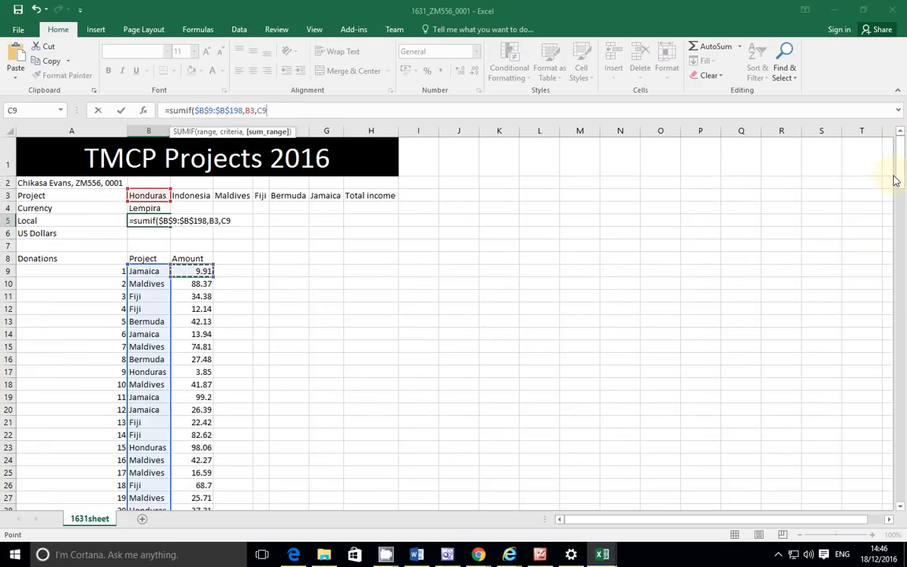
scroll(332, 345, down, 5)
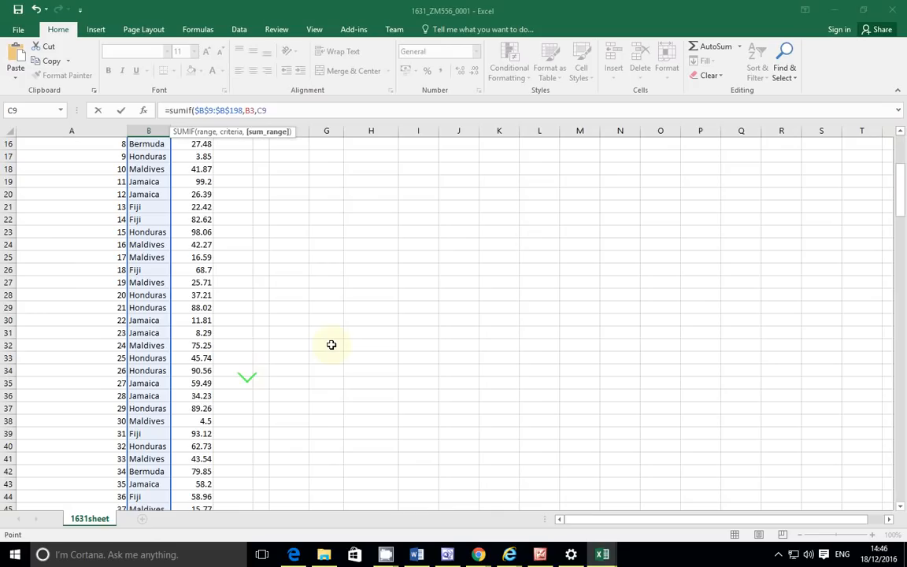
scroll(315, 355, down, 20)
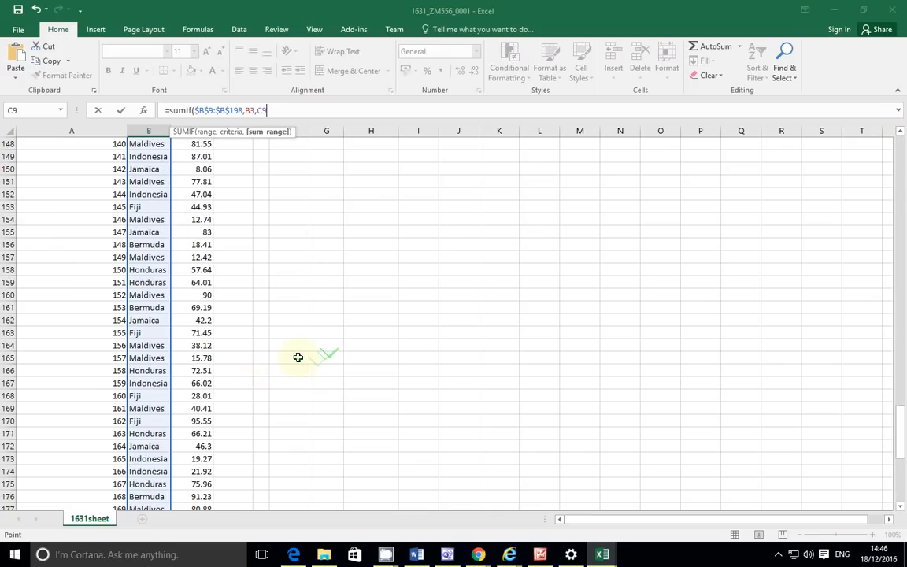
scroll(298, 357, down, 6)
scroll(298, 357, down, 4)
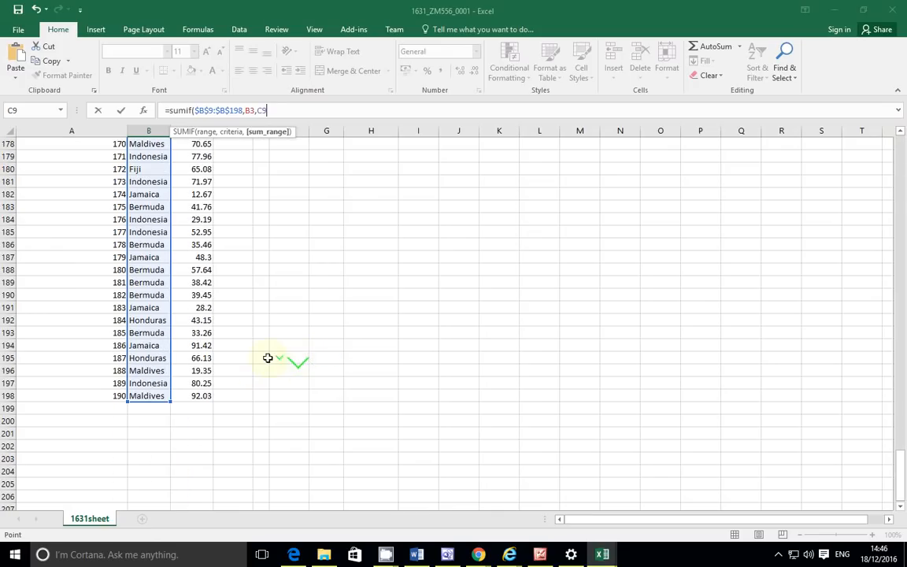
shift+click(201, 394)
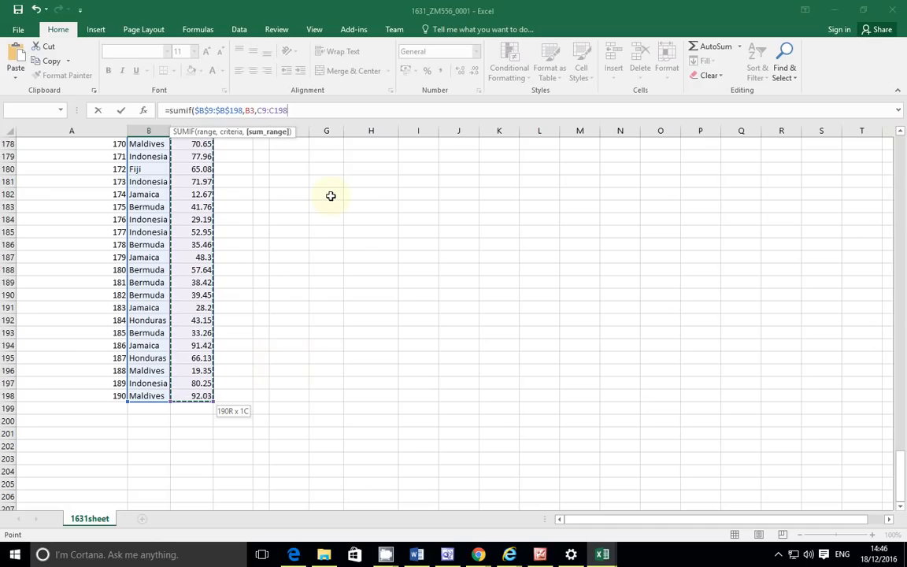
click(312, 110)
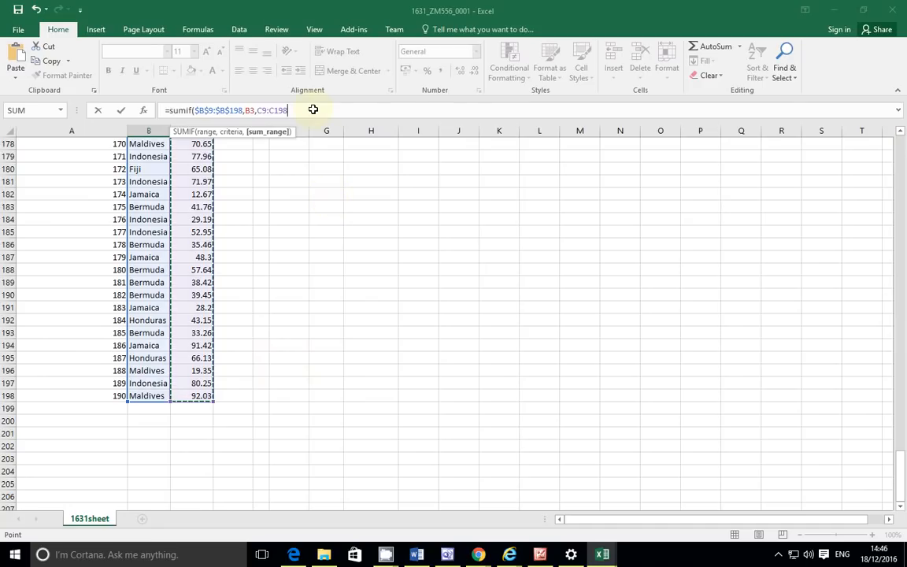
Step: Make the sum range $C$9:$C$198 absolute and close the formula, giving 1699.38
key(F4)
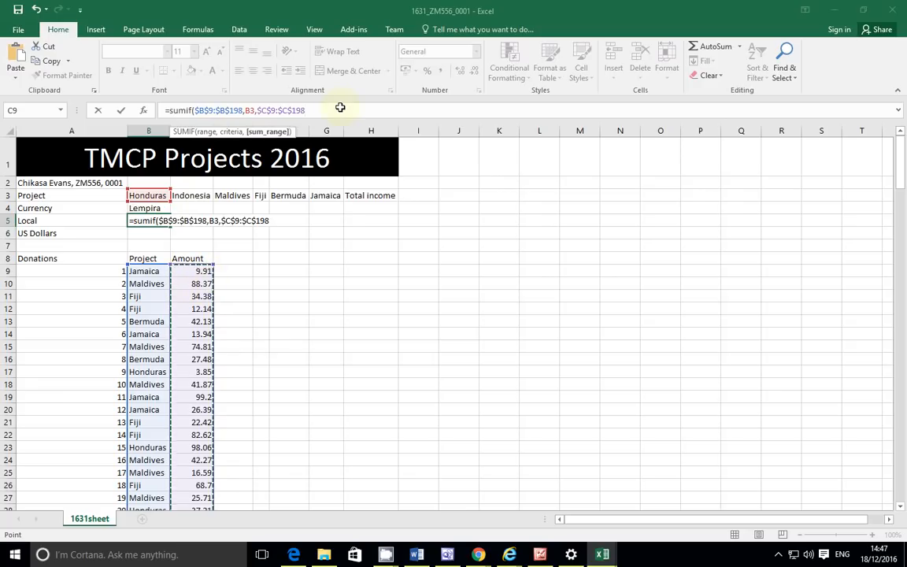
text())
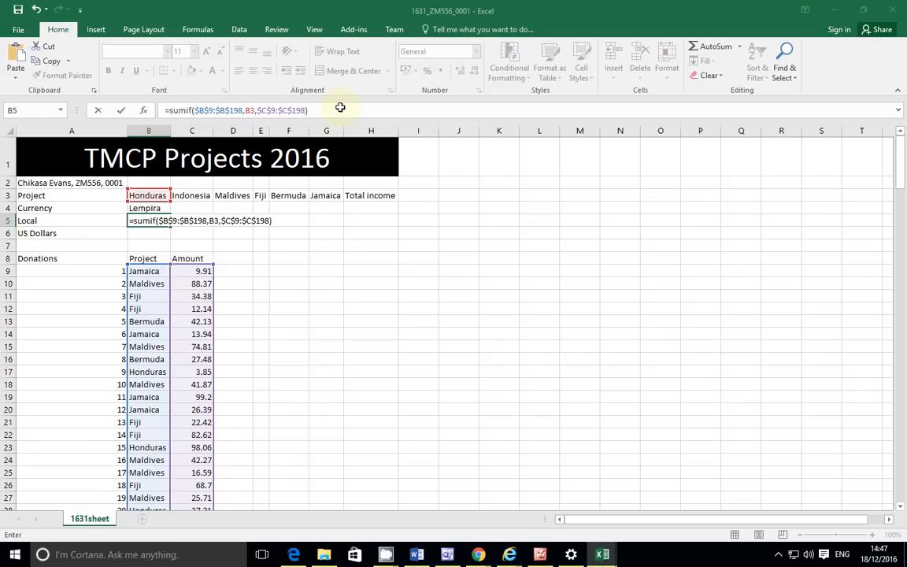
key(Return)
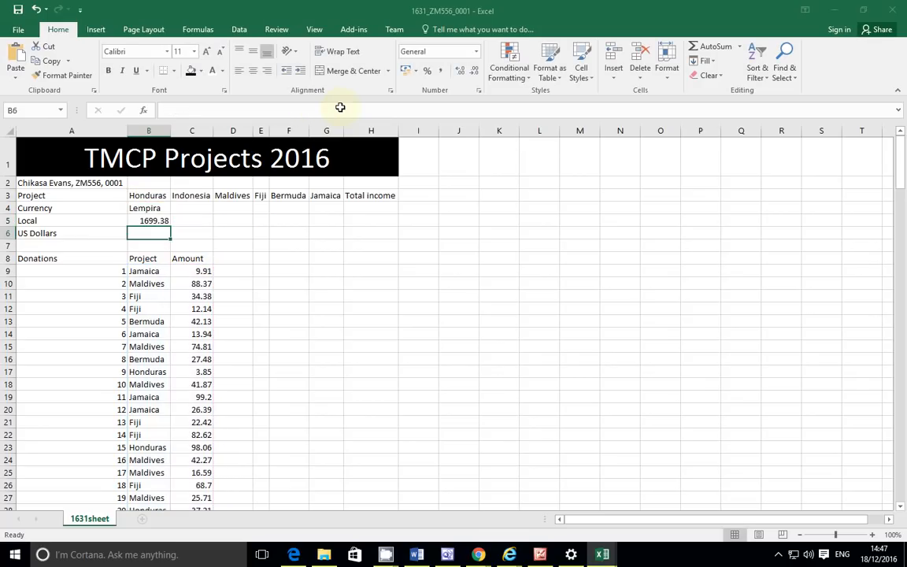
Step: Inspect the SUMIF in B5 and the Honduras donation of 3.85 in row 17
click(157, 222)
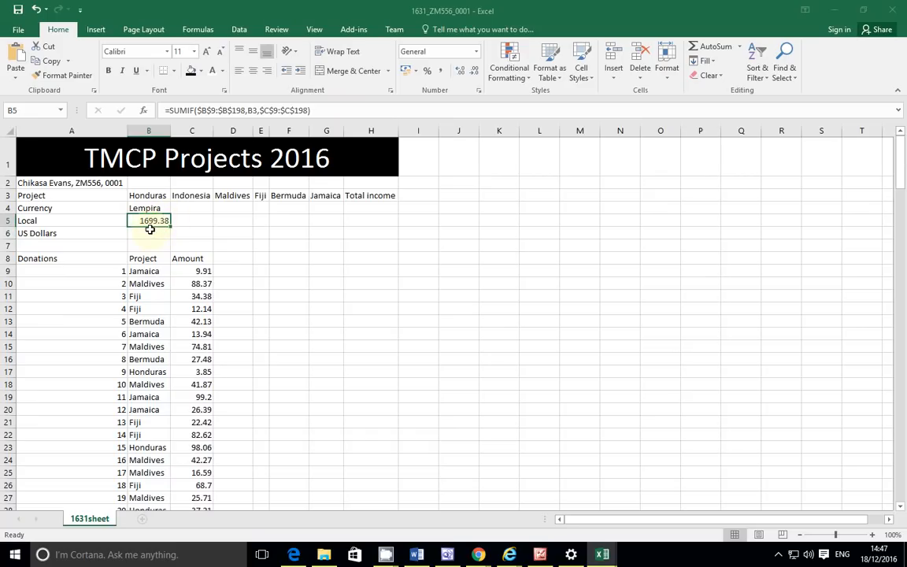
click(151, 371)
click(195, 373)
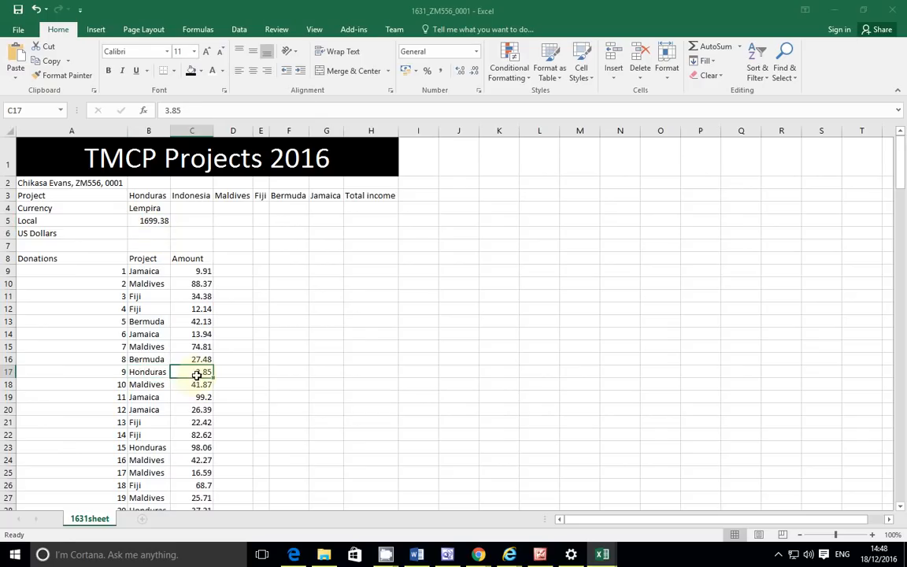
click(144, 375)
Step: Check the Honduras donation of 98.06 in row 23, then bring the exam PDF forward
click(191, 371)
click(193, 447)
click(122, 448)
click(194, 447)
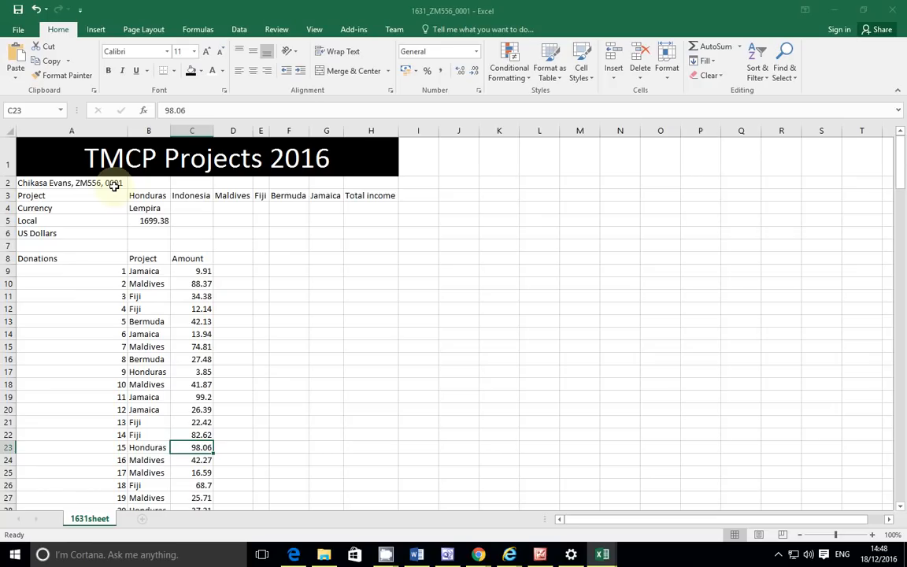
key(alt+Tab)
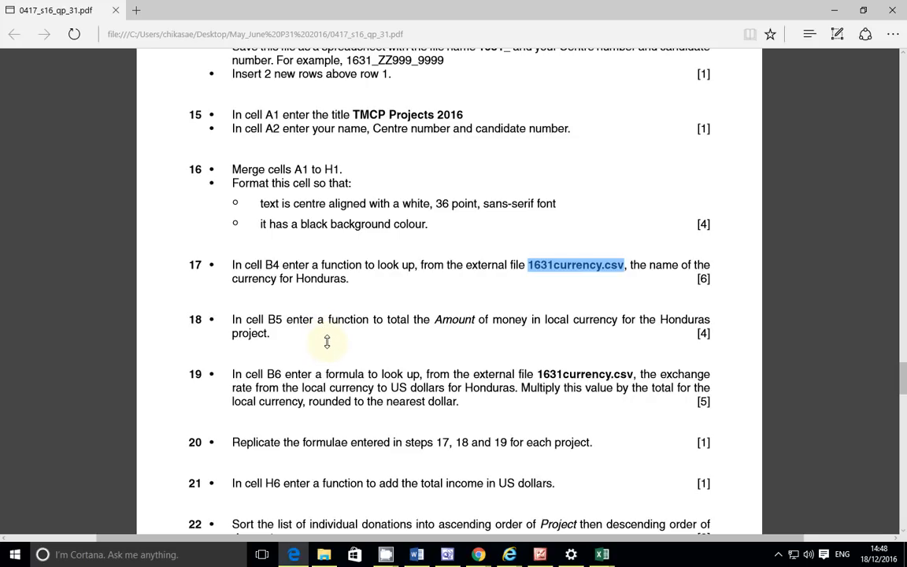
click(327, 341)
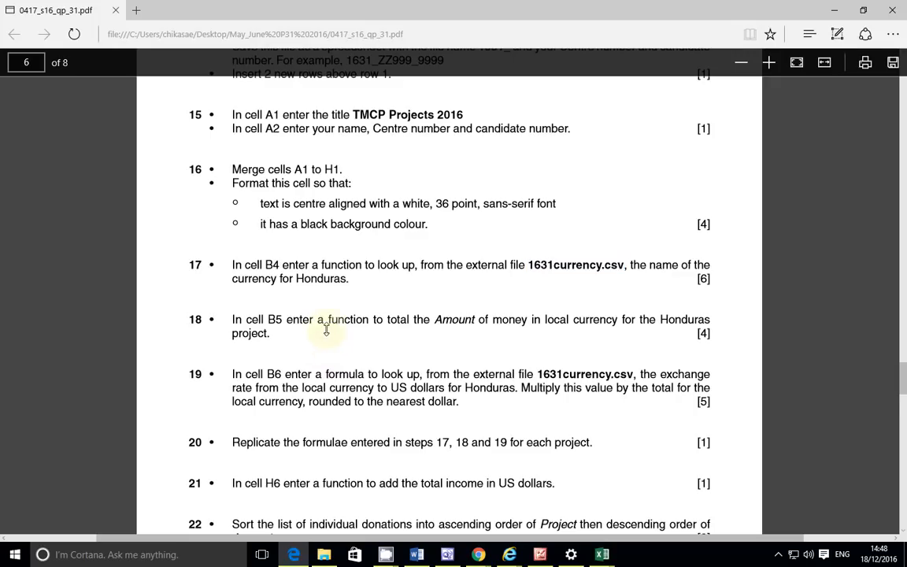
scroll(327, 335, down, 3)
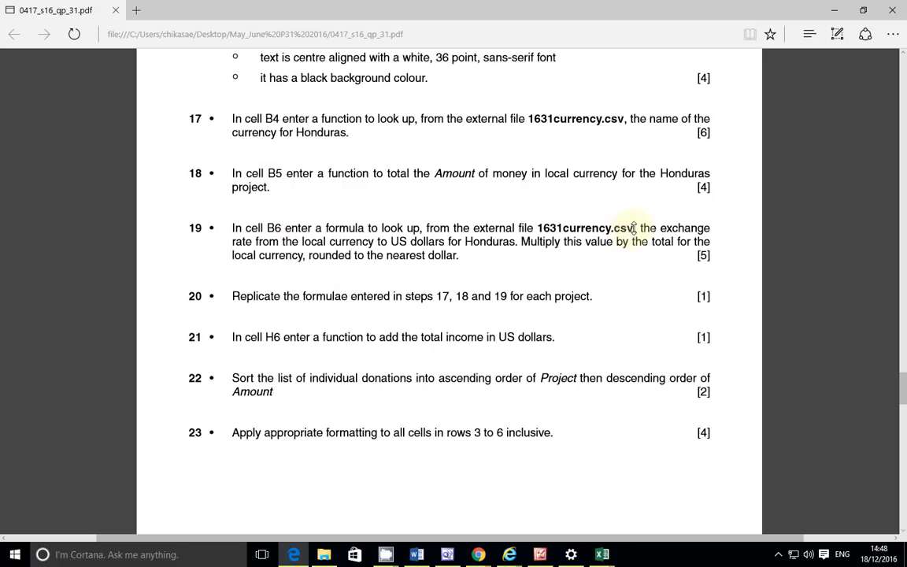
double_click(563, 228)
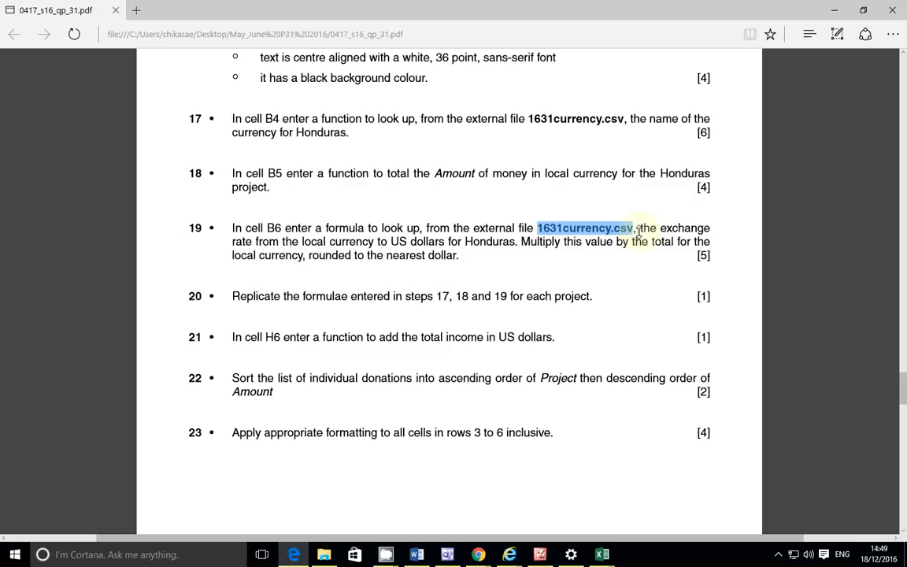
drag(641, 228, 711, 229)
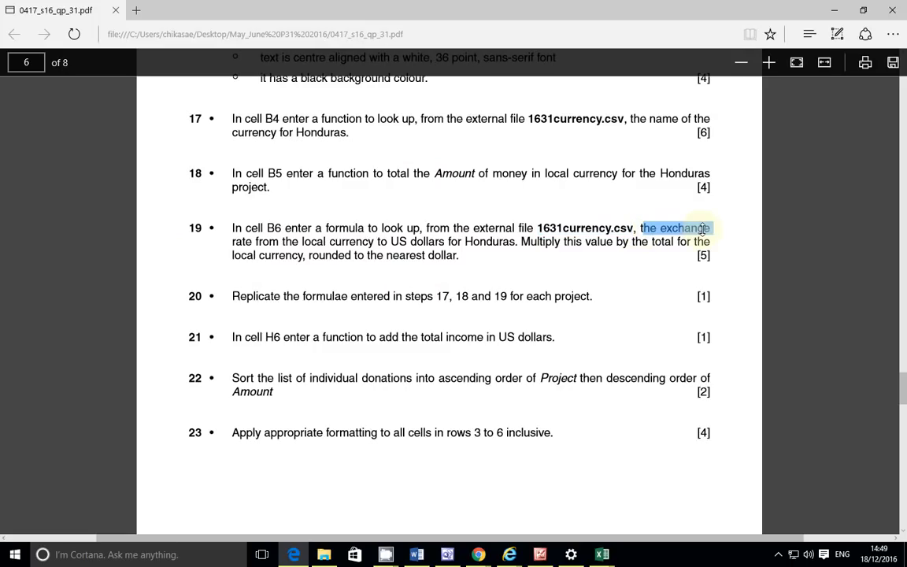
drag(230, 240, 252, 241)
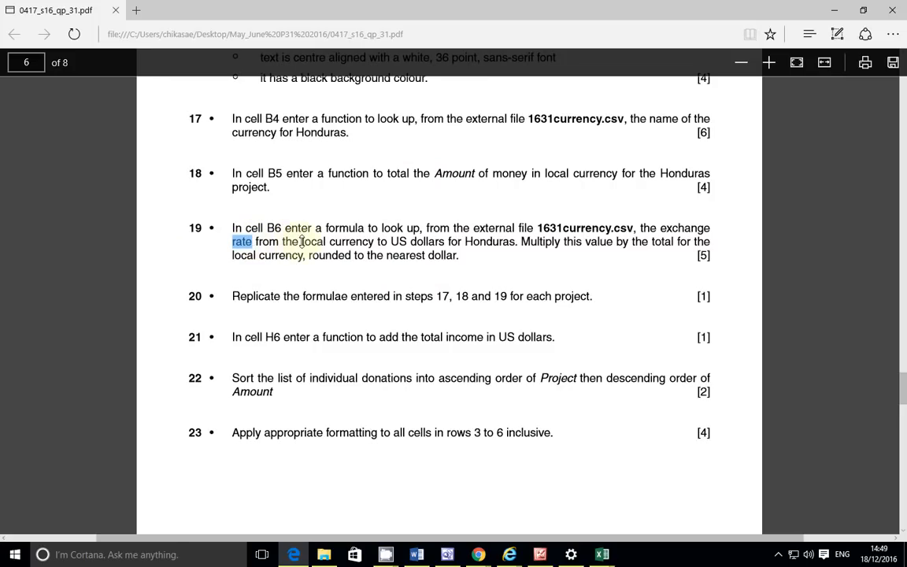
drag(302, 242, 508, 242)
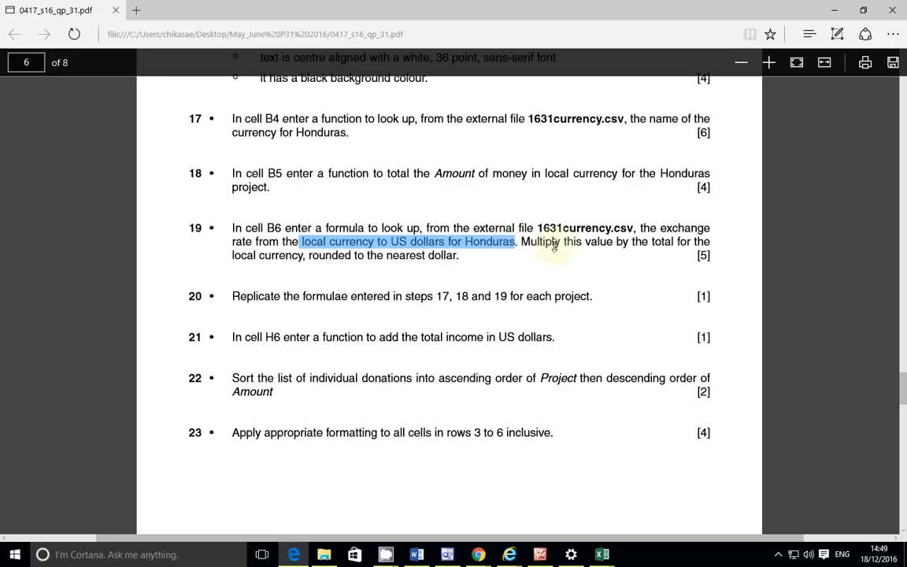
click(521, 246)
drag(523, 247, 529, 261)
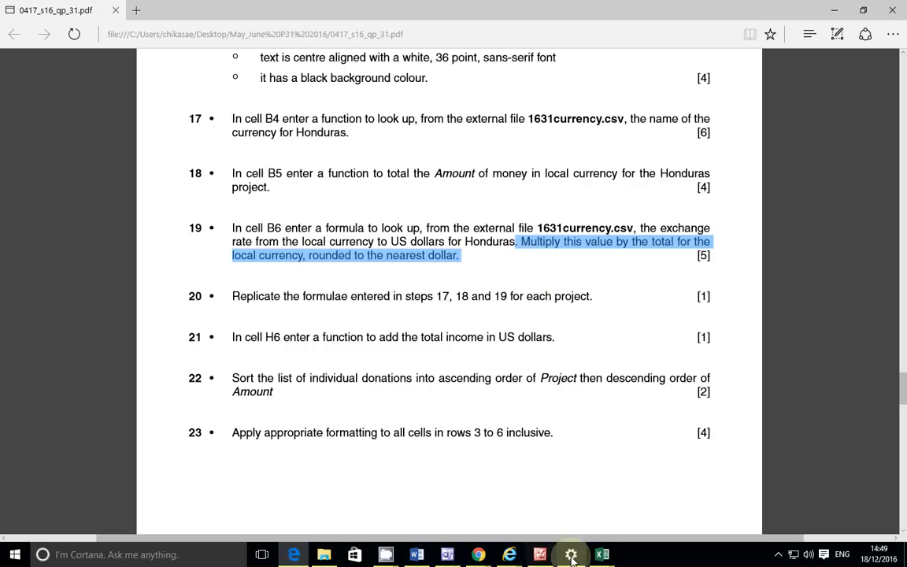
mouse_move(602, 557)
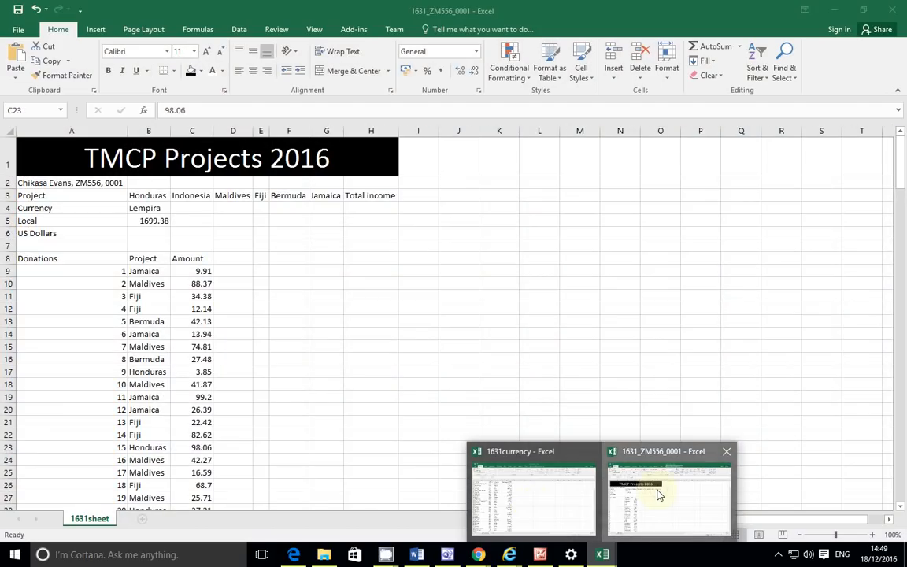
Step: Start a VLOOKUP formula in B6 of the project workbook
click(659, 494)
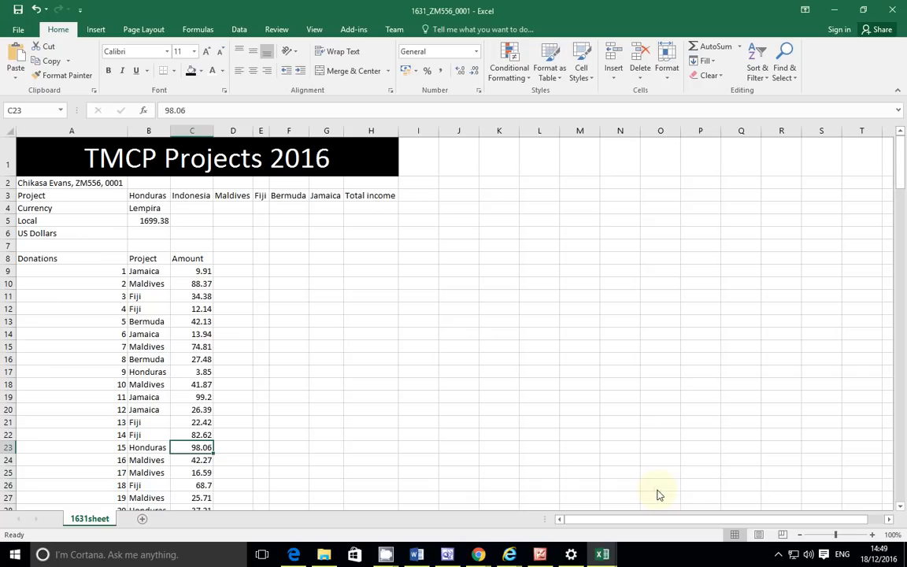
click(148, 232)
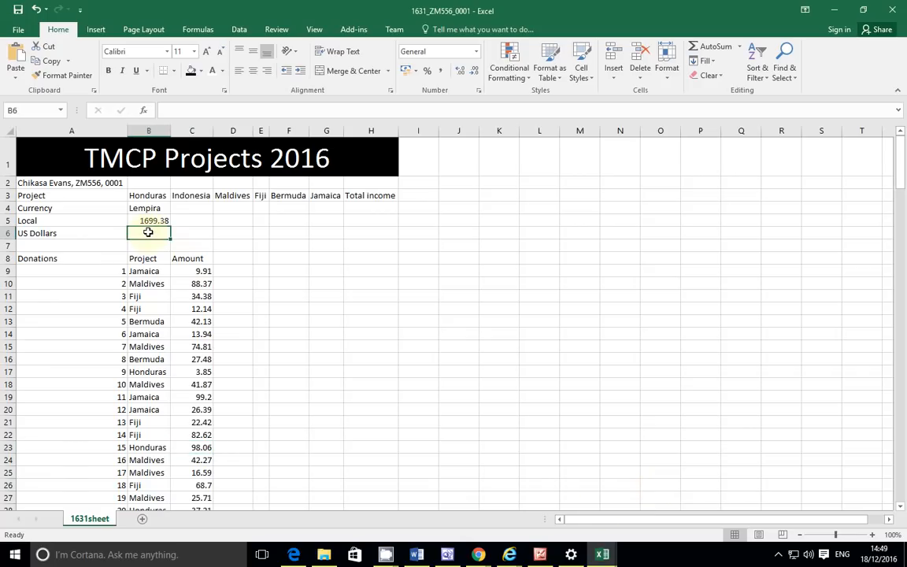
text(=)
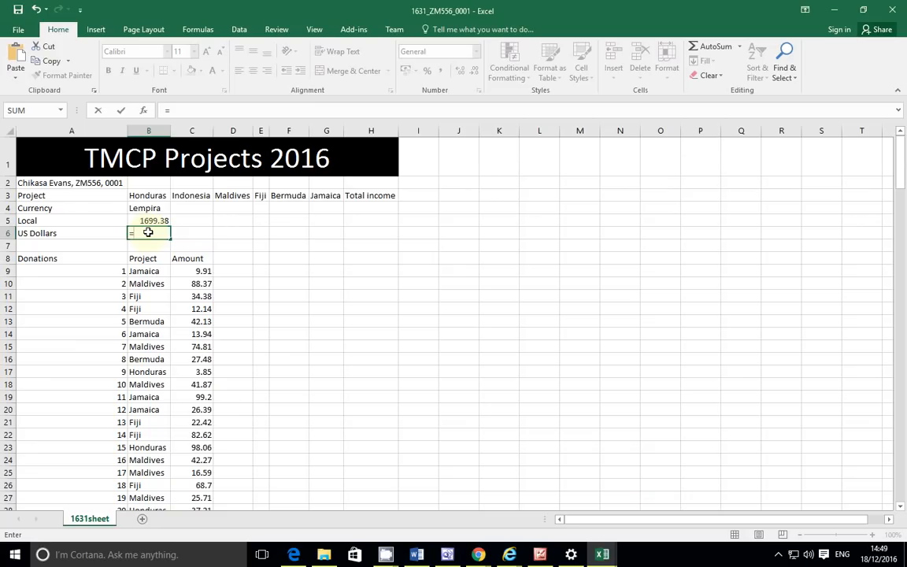
text(vl)
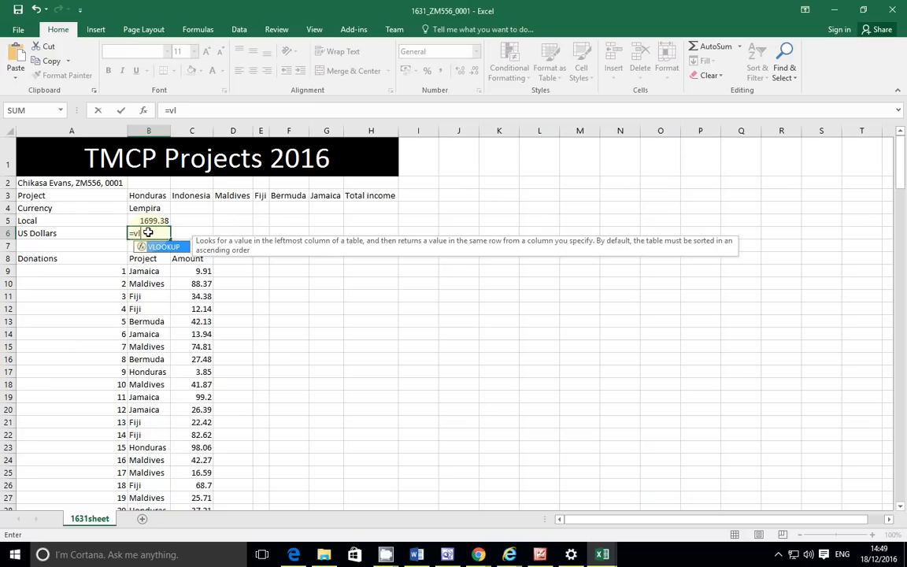
key(Tab)
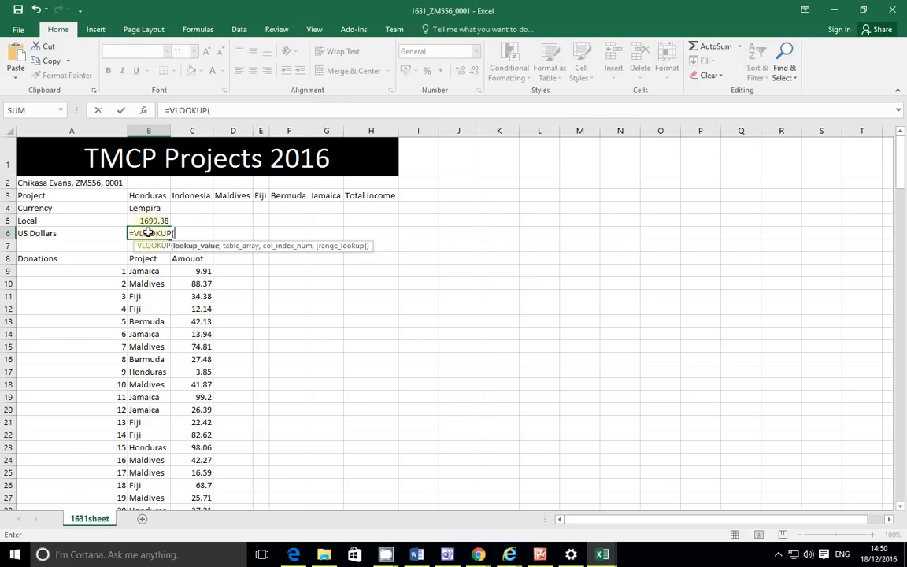
Step: Use B3 as the lookup value and point the table at '1631currency.csv'!
click(150, 196)
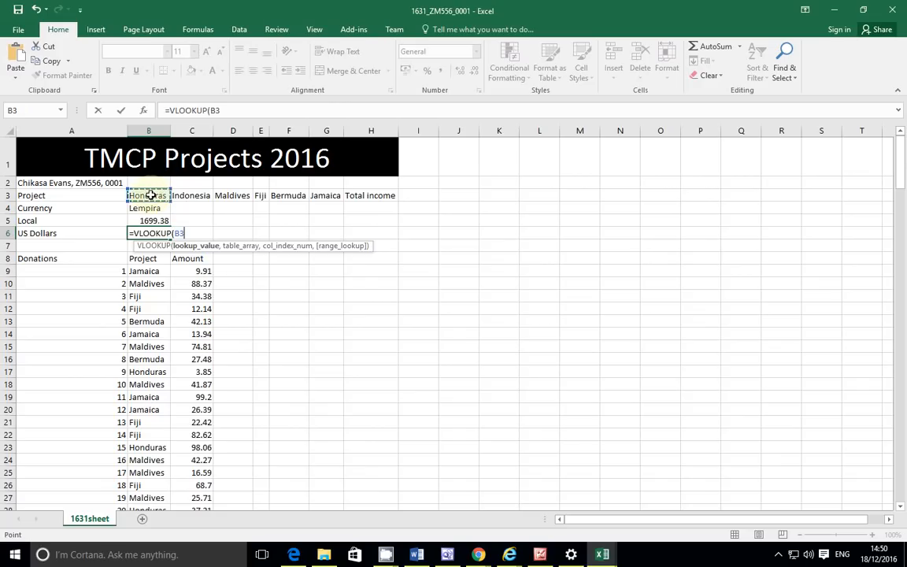
text(,)
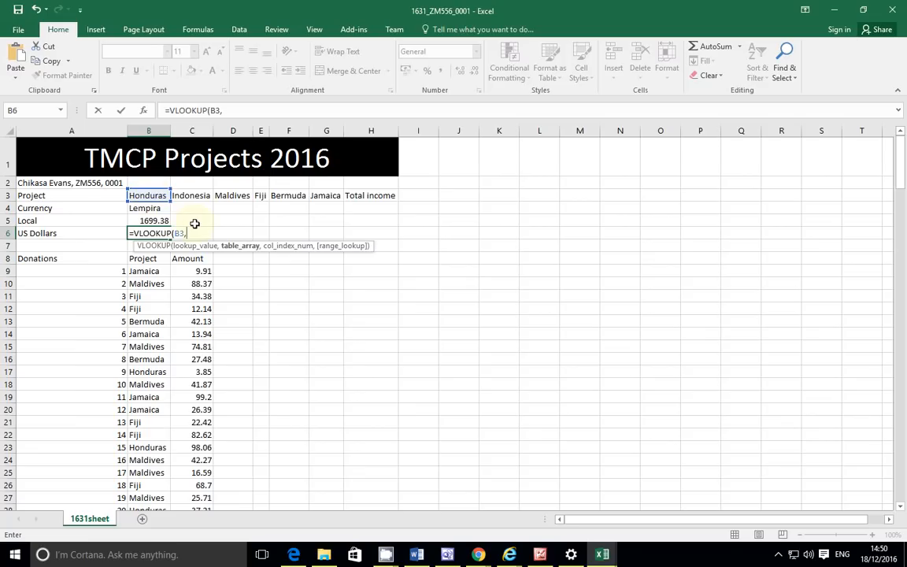
text(")
click(225, 109)
key(ctrl+v)
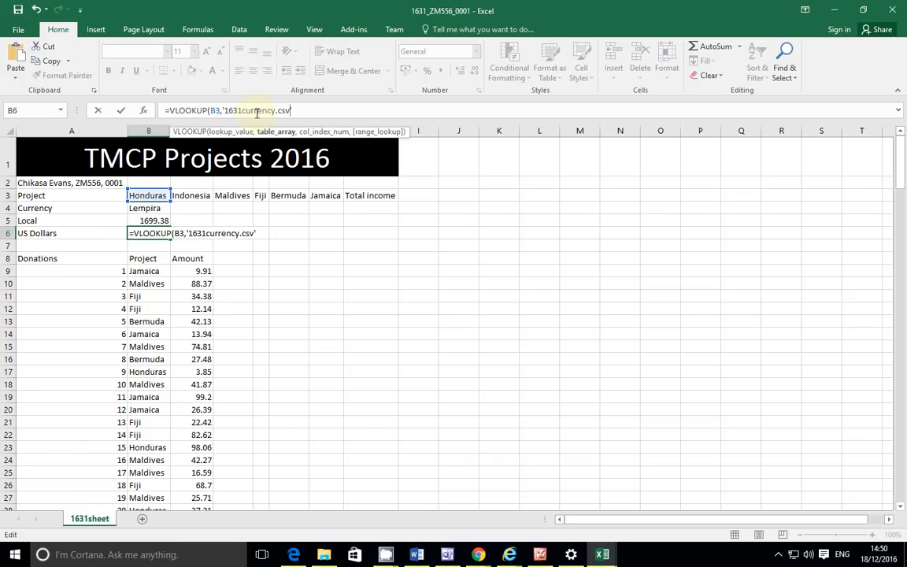
key(Right)
text(!)
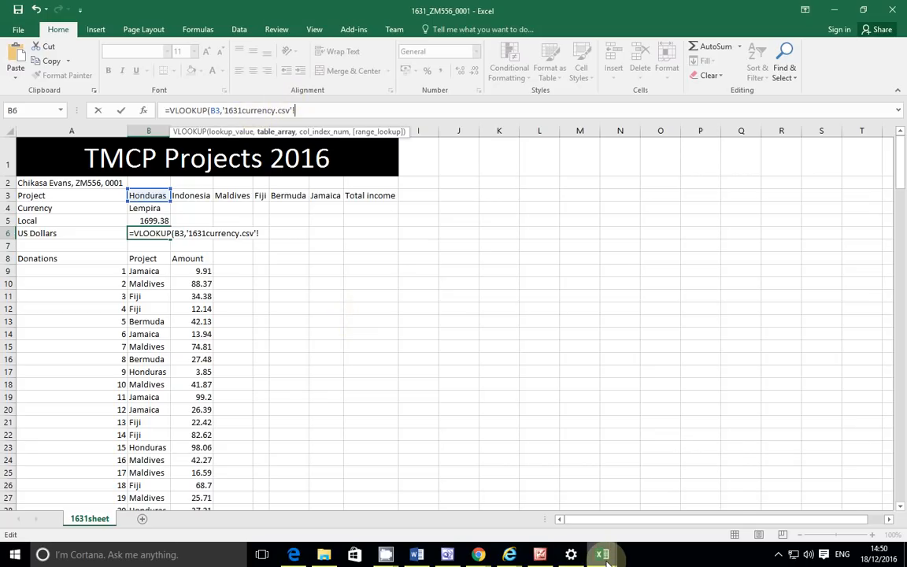
Step: Set the B6 lookup table to $A$2:$D$183 in 1631currency.csv and add the next comma
mouse_move(602, 553)
click(571, 521)
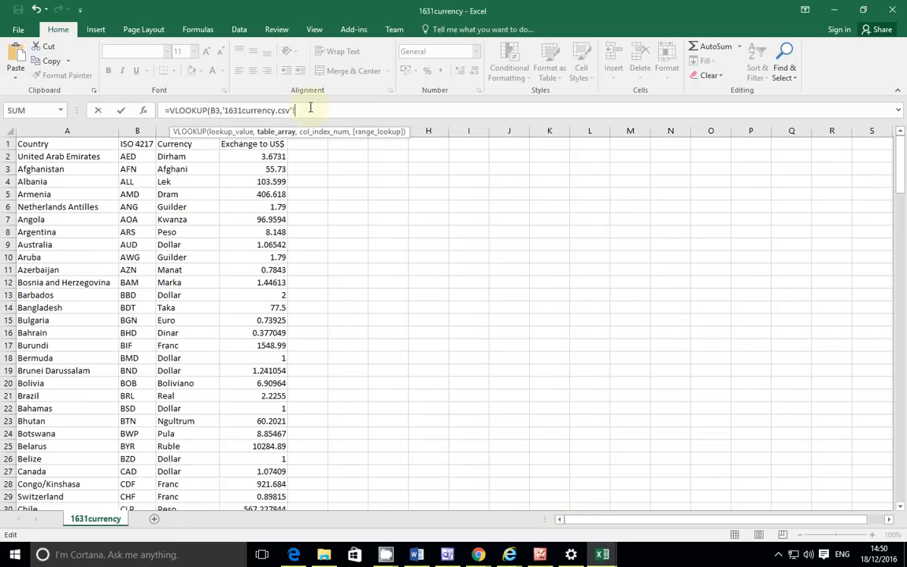
text($A$2:)
text($2:$)
text(D$)
text(183)
click(310, 109)
text(2)
text(,4,)
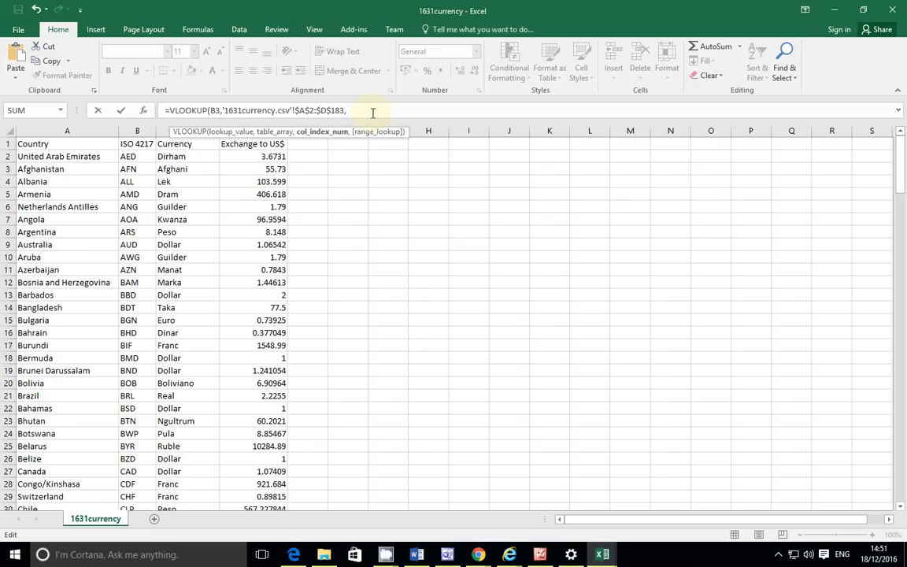
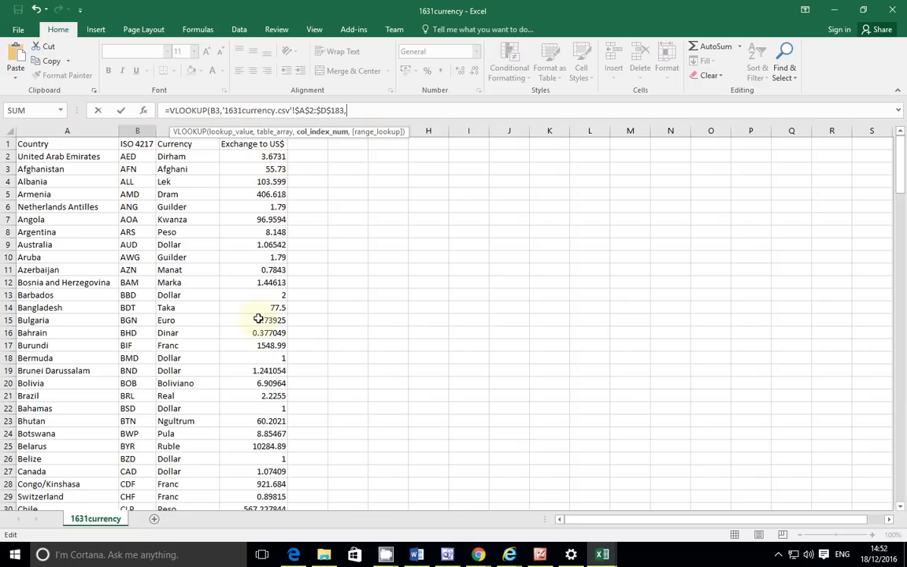
Step: Complete B6's VLOOKUP with column 4 and exact match (FALSE), returning 20.9574
text(4,)
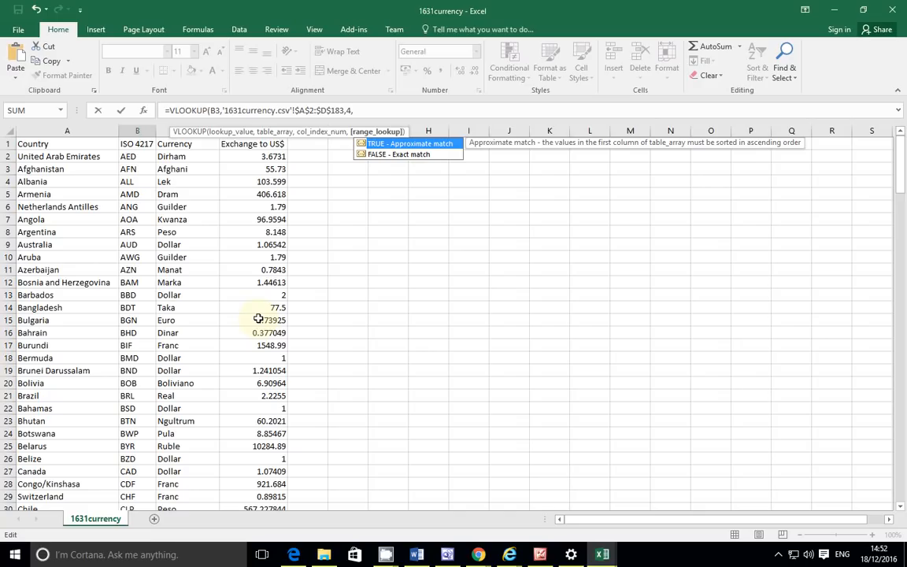
key(Down)
key(Tab)
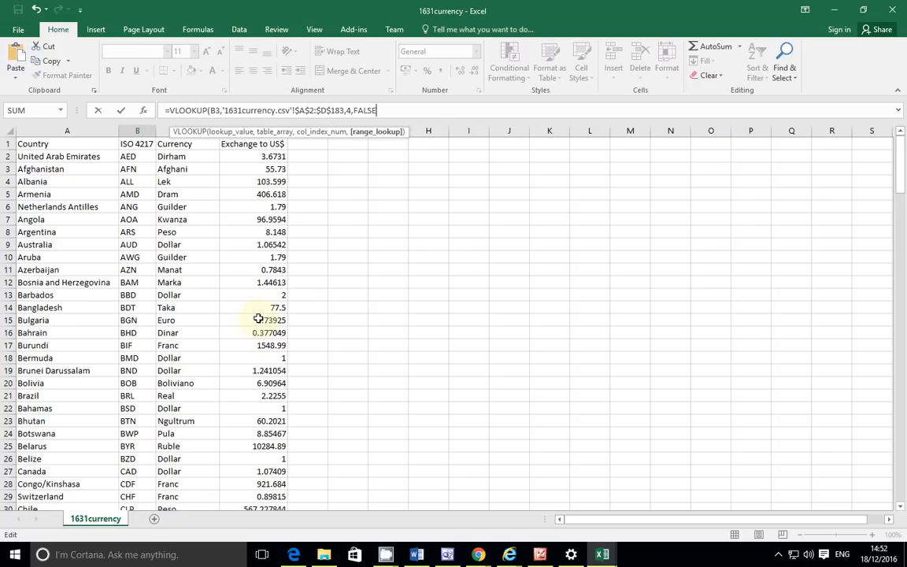
text())
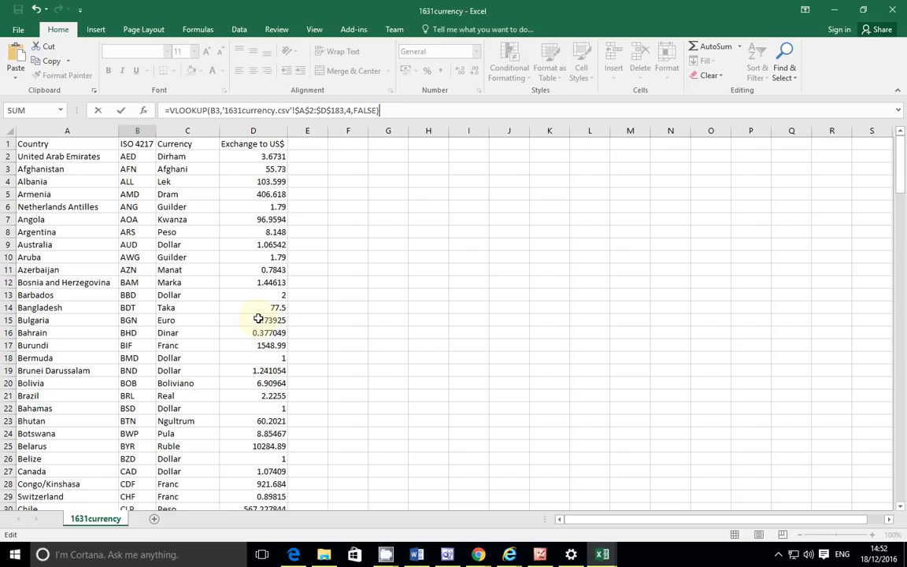
key(Escape)
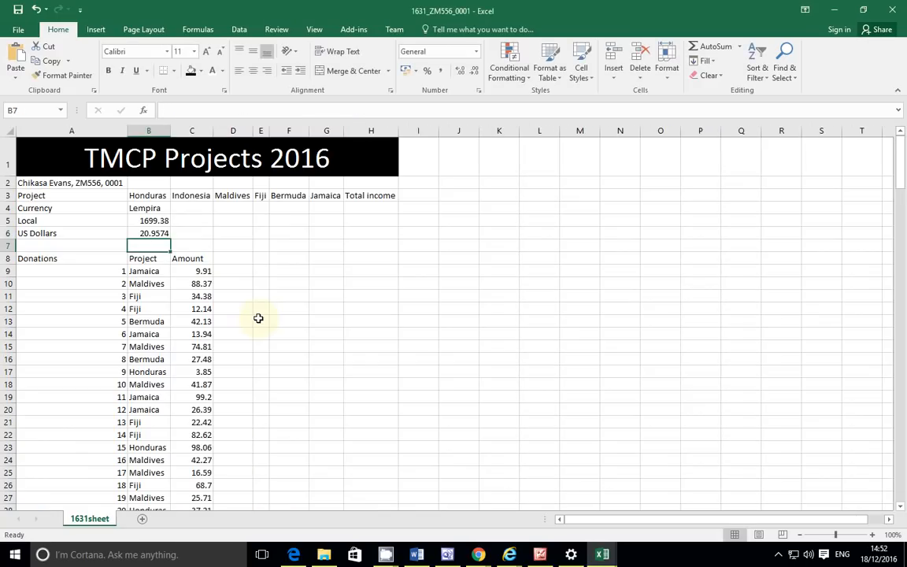
click(153, 233)
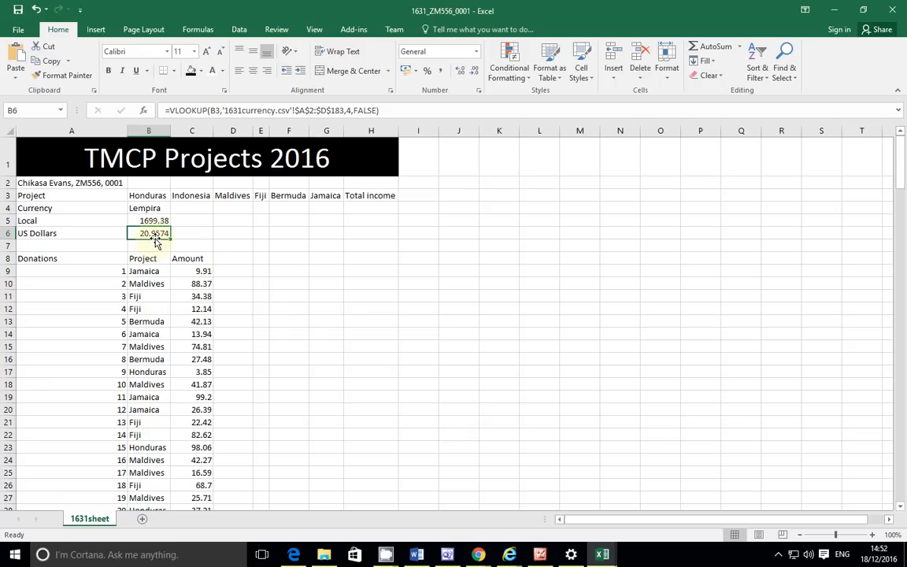
key(alt+Tab)
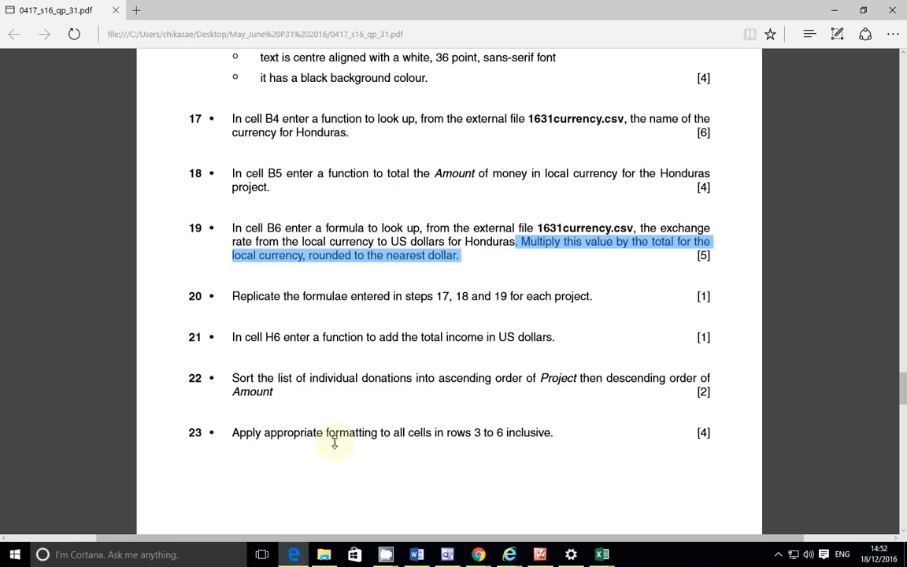
Step: Highlight item 19's multiply-and-round instruction in the exam PDF, then return to the projects workbook
click(522, 280)
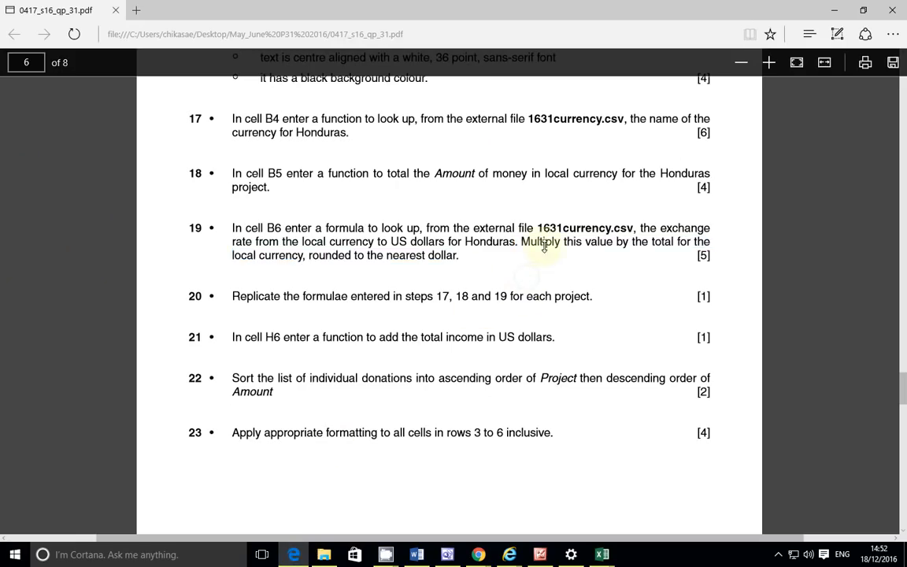
drag(520, 242, 571, 254)
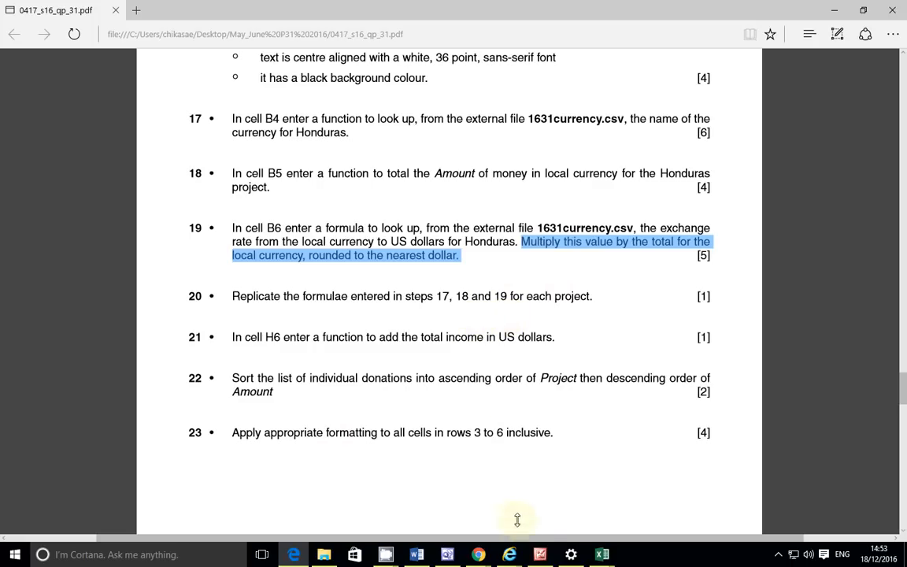
mouse_move(605, 556)
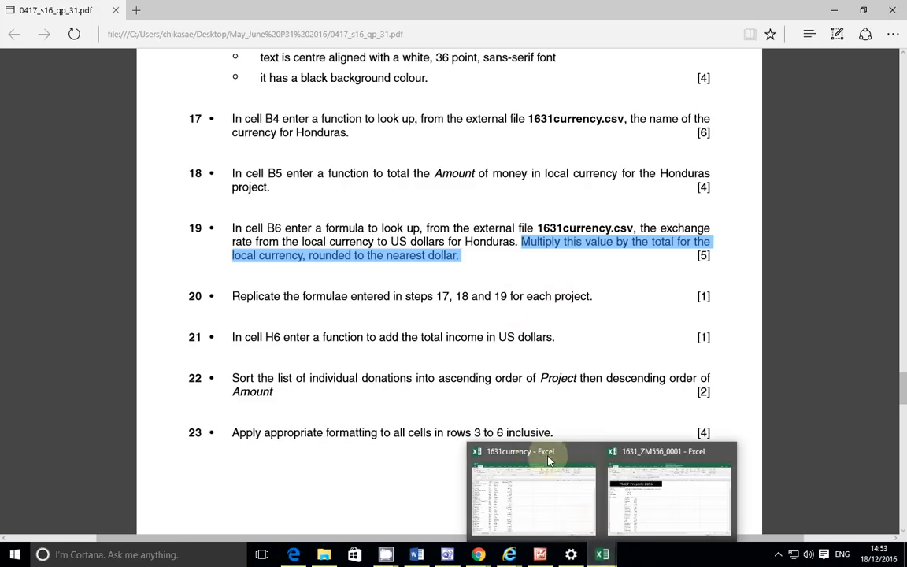
click(630, 503)
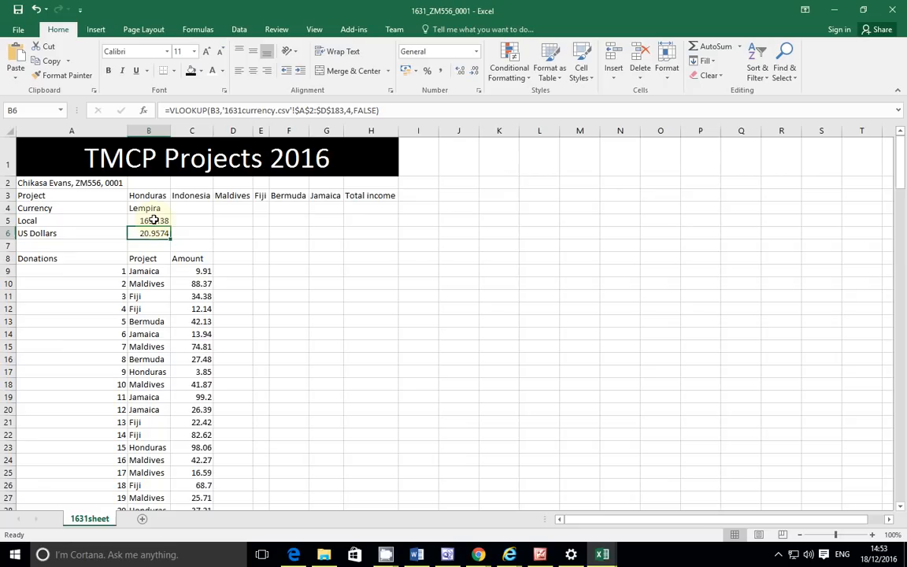
Step: Multiply B6's looked-up exchange rate by B5, giving 35614.586
click(385, 110)
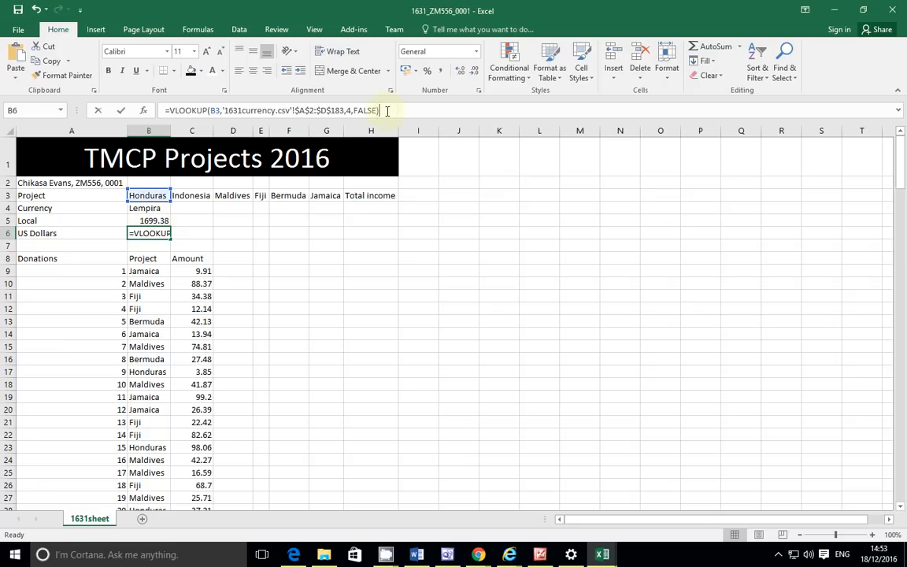
text(*)
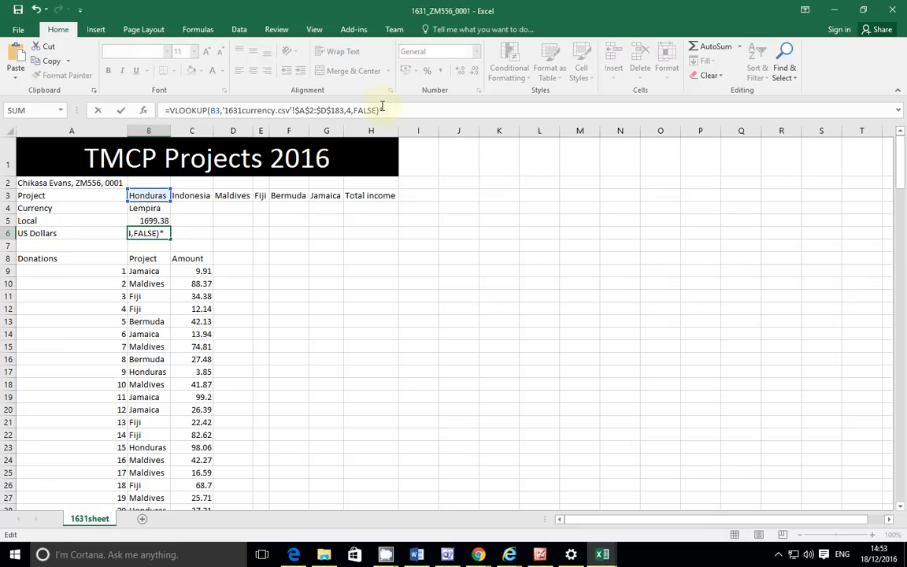
click(160, 221)
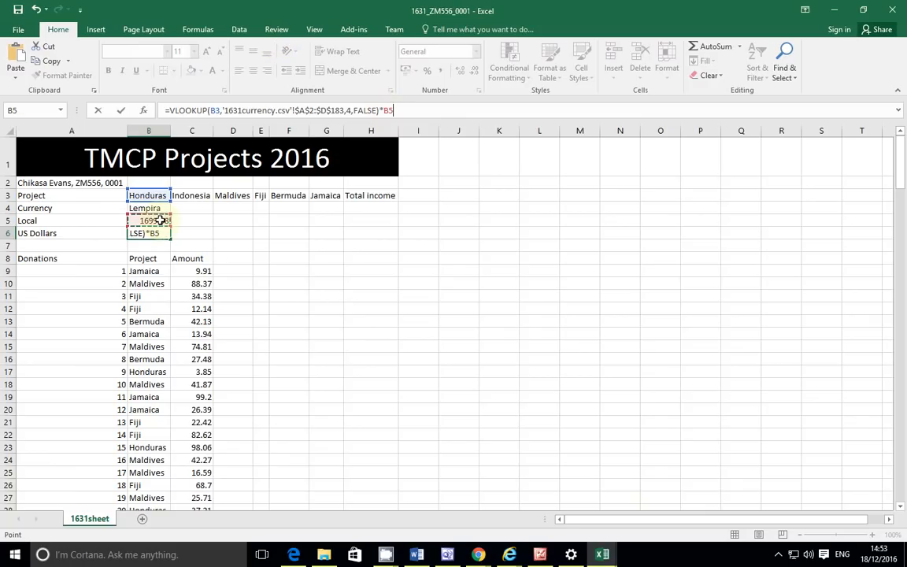
key(Return)
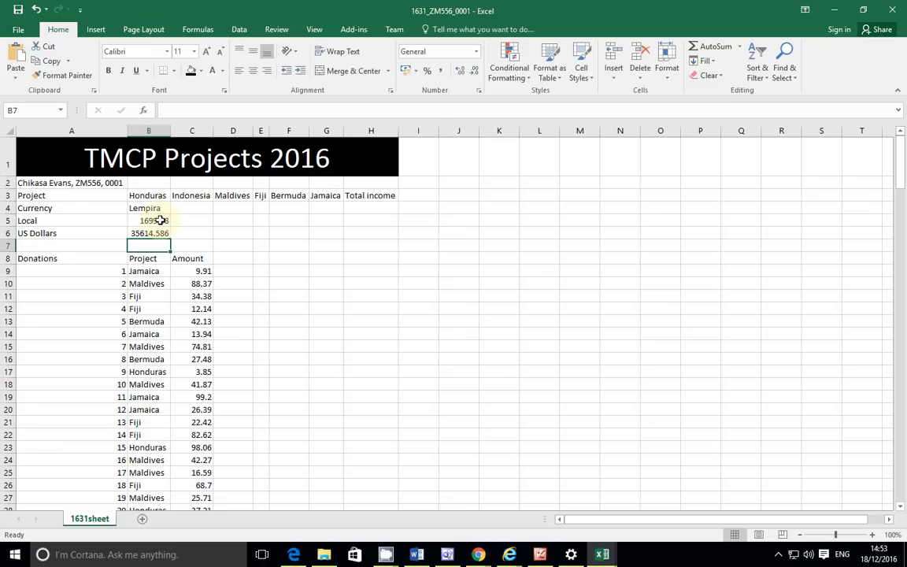
click(161, 235)
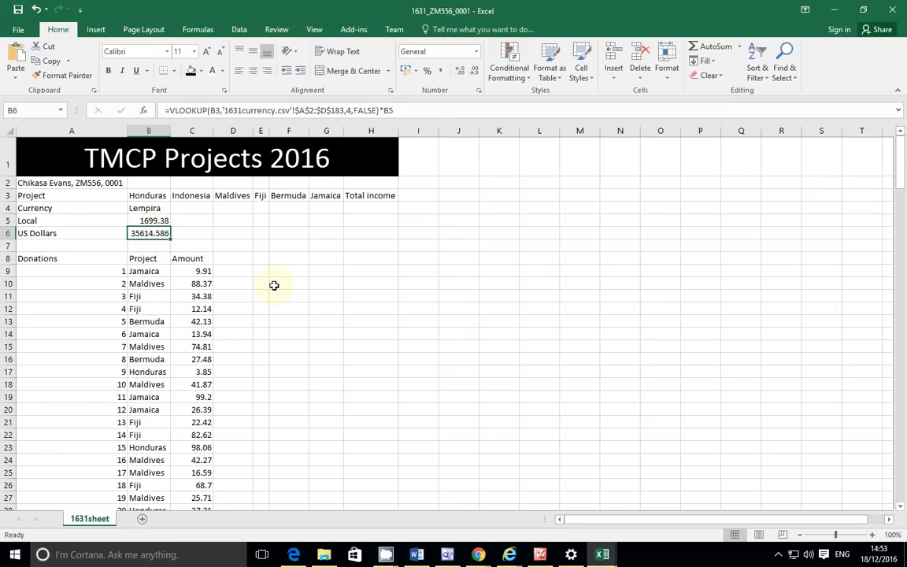
click(294, 554)
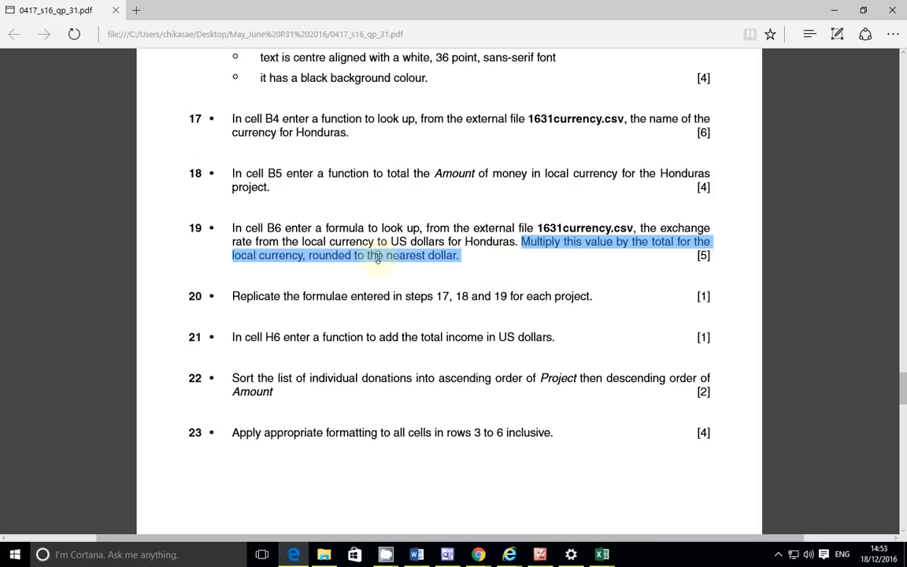
Step: Highlight 'rounded to the nearest dollar' in item 19 of the exam PDF
click(310, 257)
drag(307, 256, 481, 266)
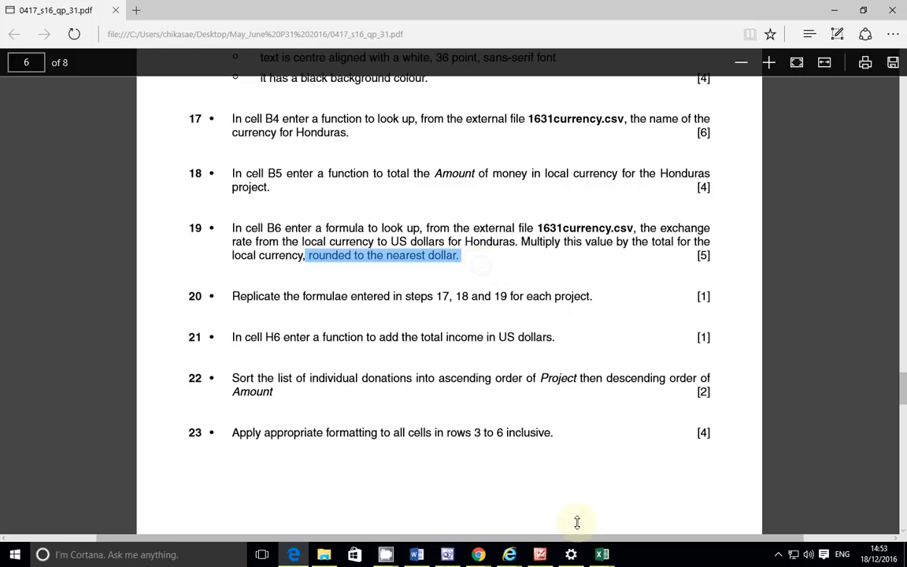
mouse_move(603, 550)
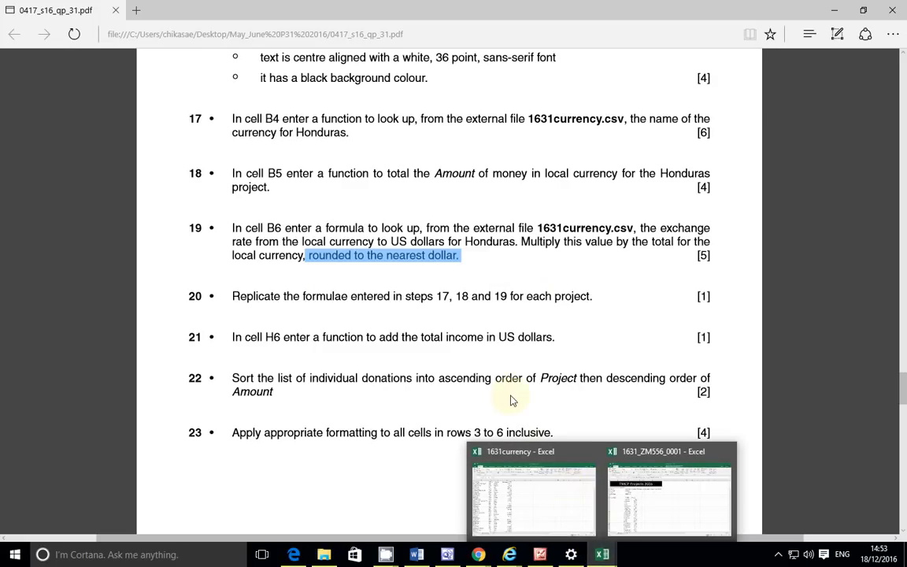
Step: Insert ROUND( right after the equals sign in B6's formula
mouse_move(653, 497)
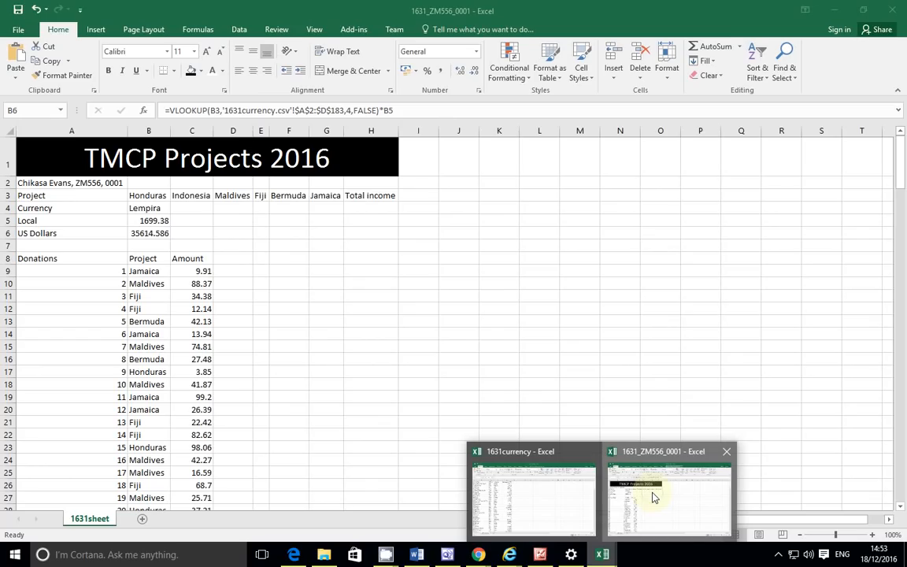
click(652, 498)
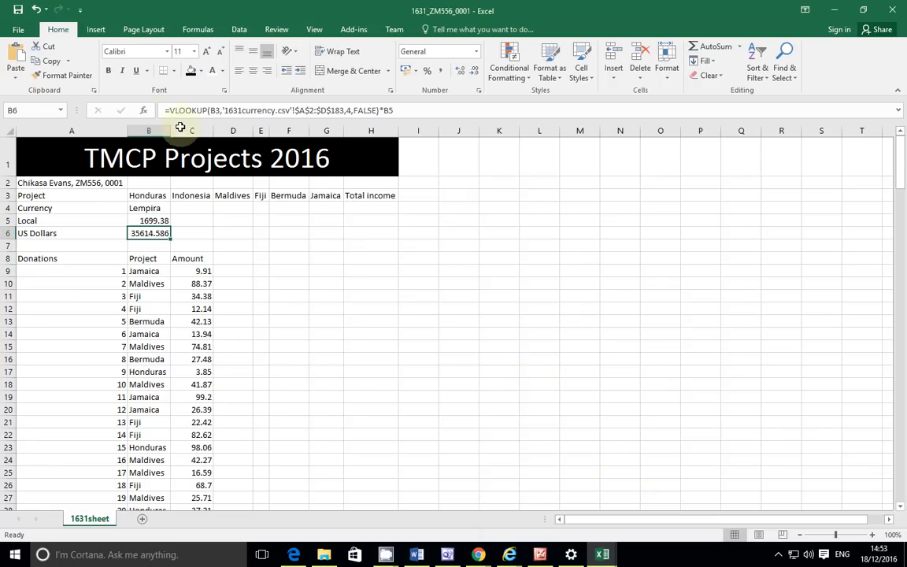
key(F2)
key(Home)
key(Right)
text(Round)
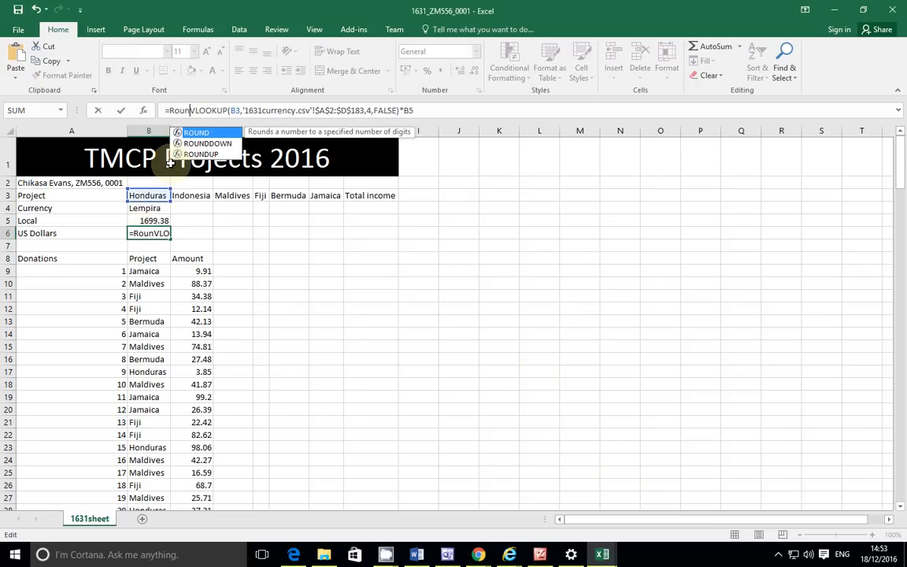
text(()
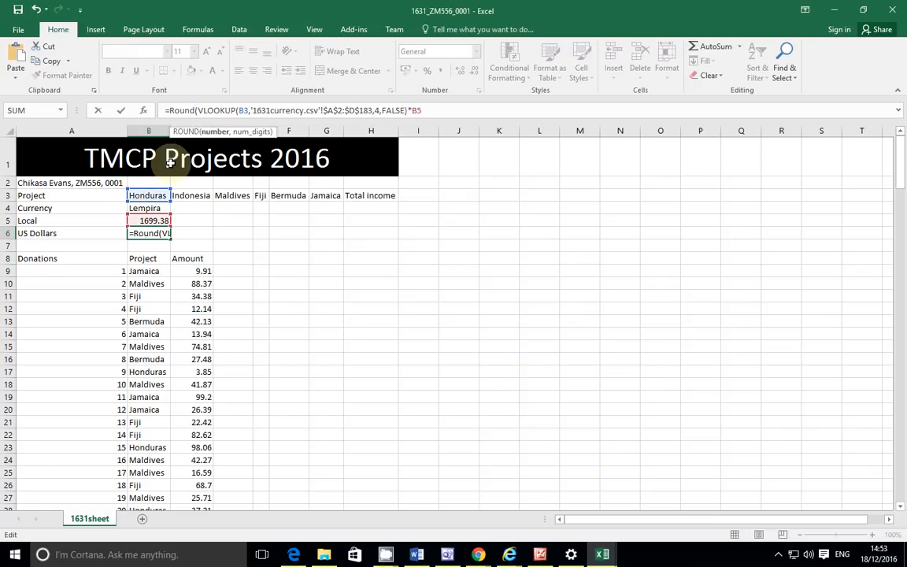
Step: Close the ROUND with 0 decimal places so B6 shows 35615
click(430, 111)
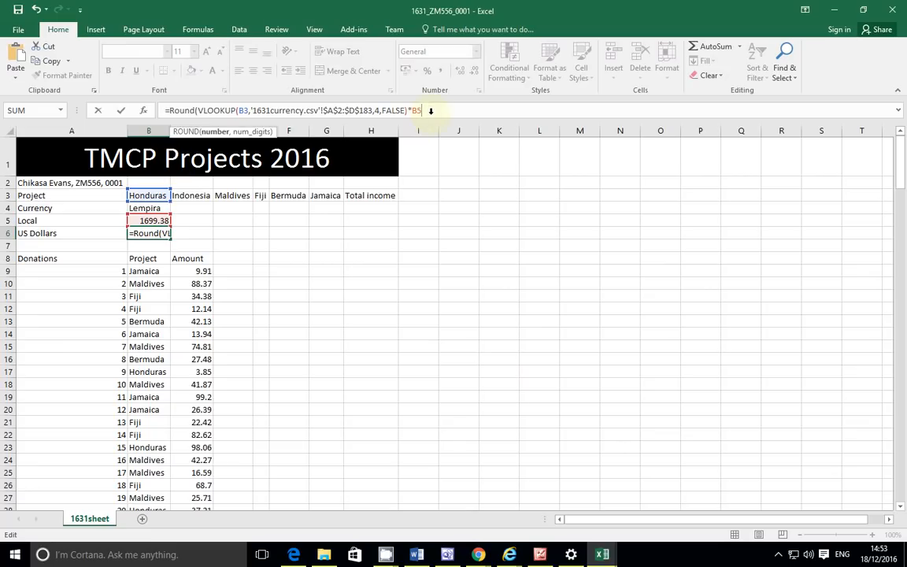
text(,)
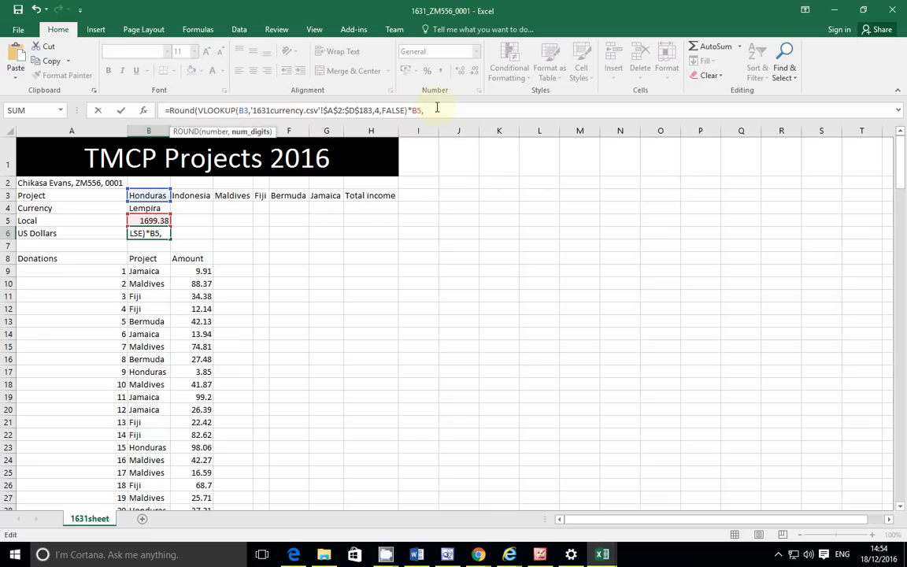
text(0)
text())
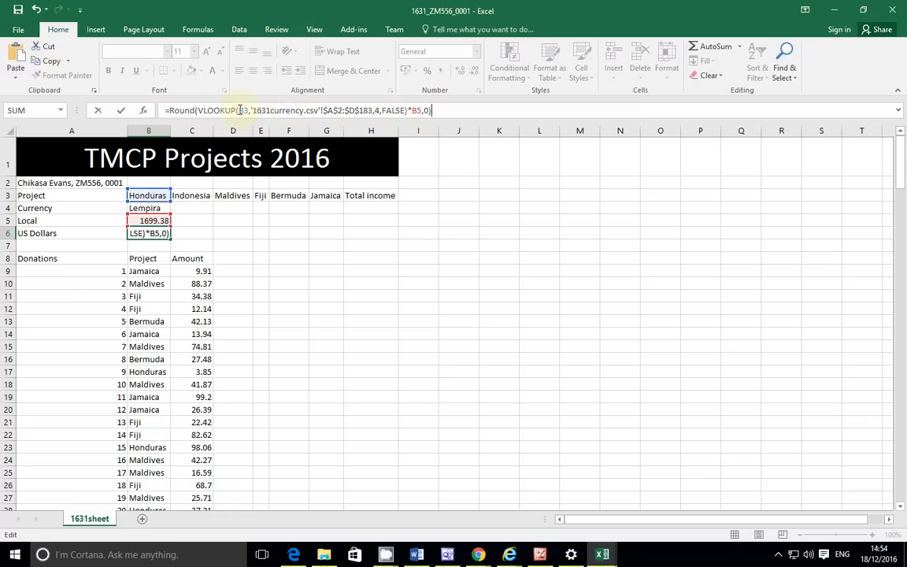
key(Return)
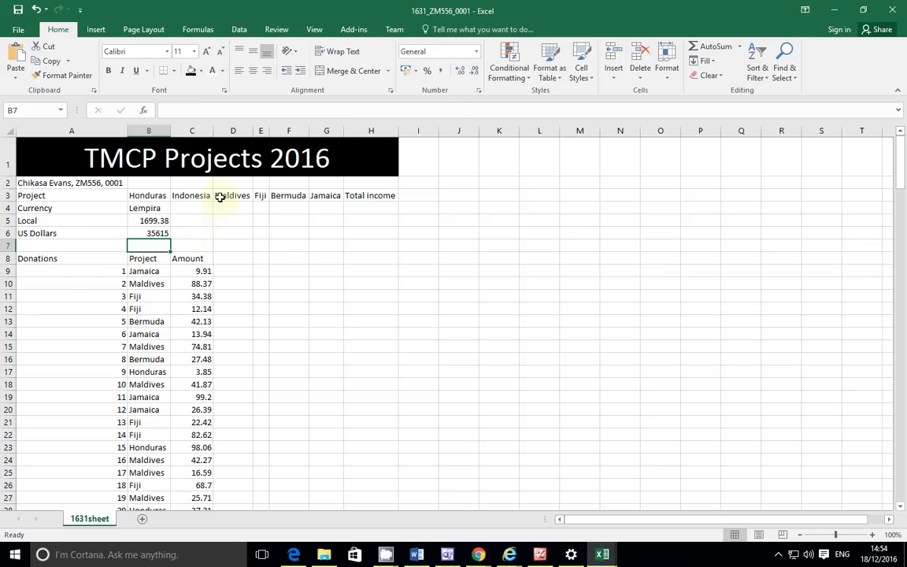
click(161, 234)
key(alt+Tab)
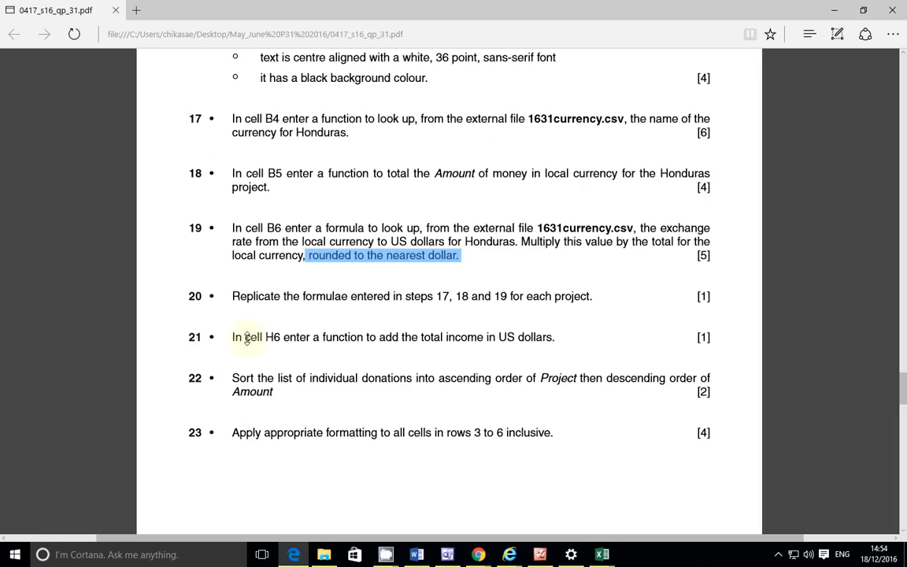
Step: Highlight item 20's instruction to replicate the step 17–19 formulae for each project
click(270, 305)
drag(232, 296, 270, 296)
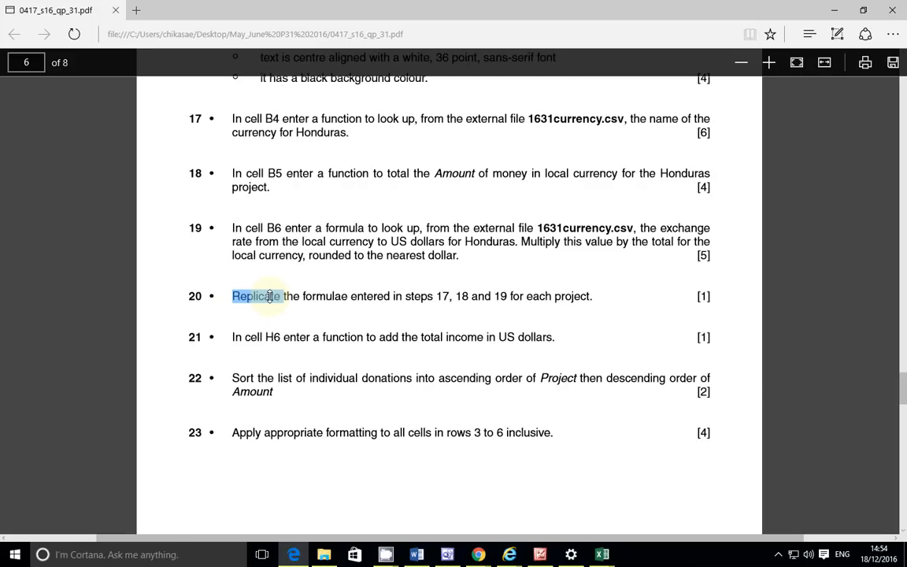
drag(270, 296, 589, 296)
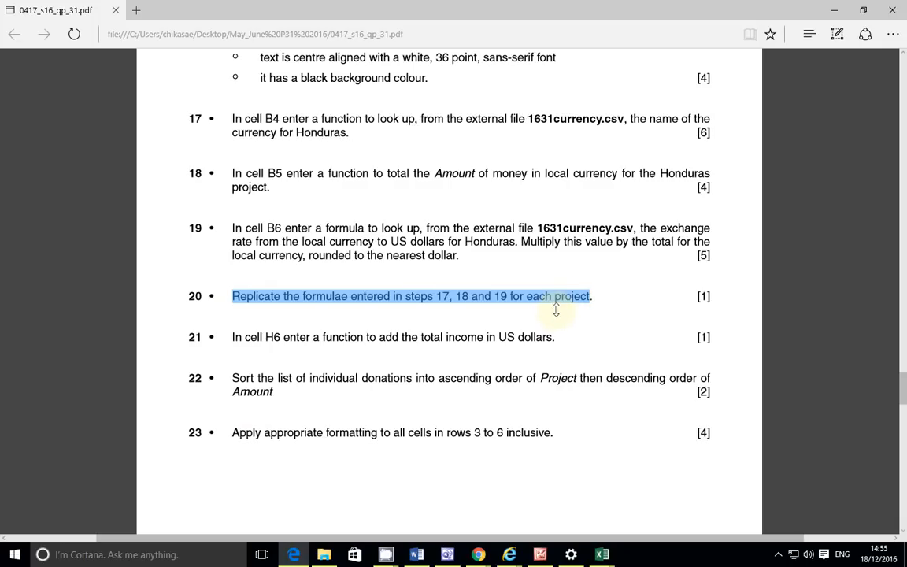
mouse_move(601, 554)
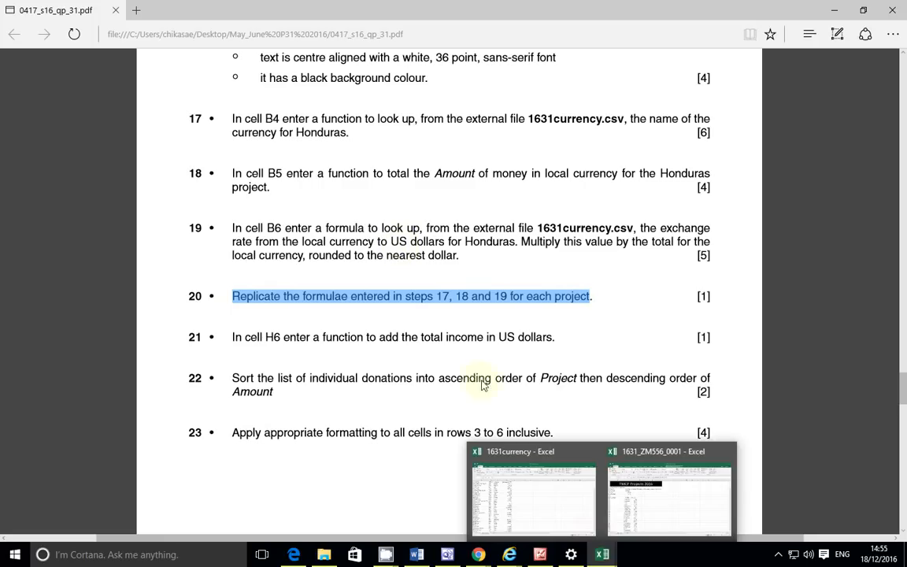
Step: Fill the B4, B5 and B6 formulas across to column G and autofit all columns
click(646, 488)
click(144, 207)
drag(170, 213, 344, 214)
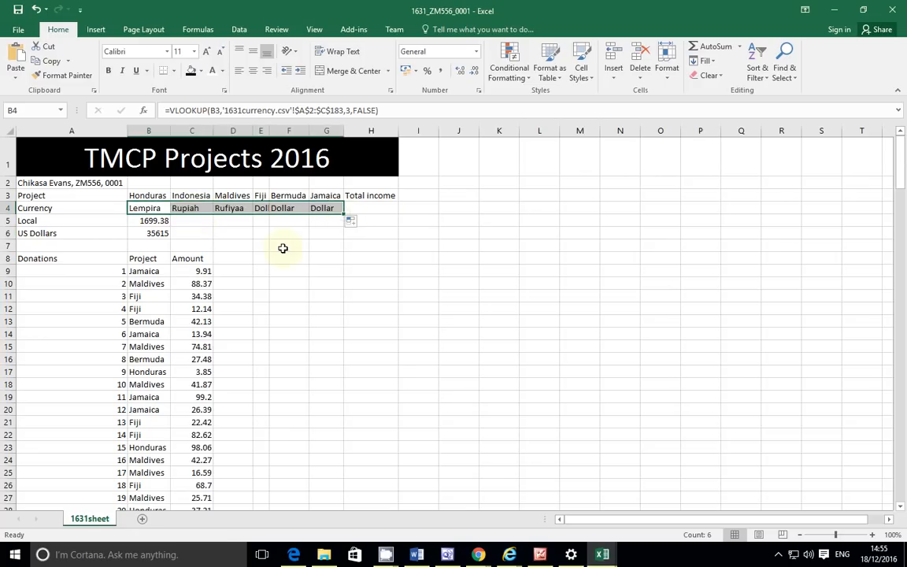
click(151, 220)
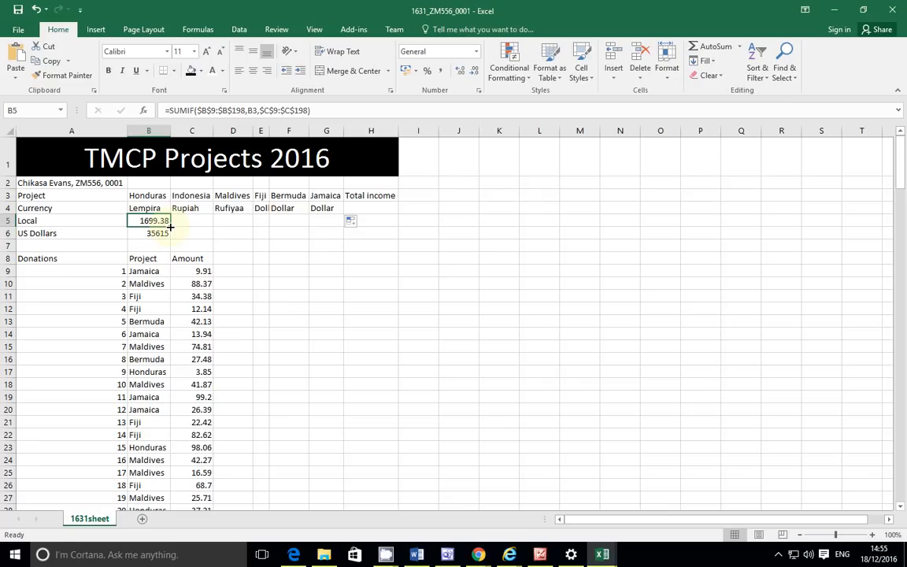
drag(170, 226, 329, 225)
click(140, 233)
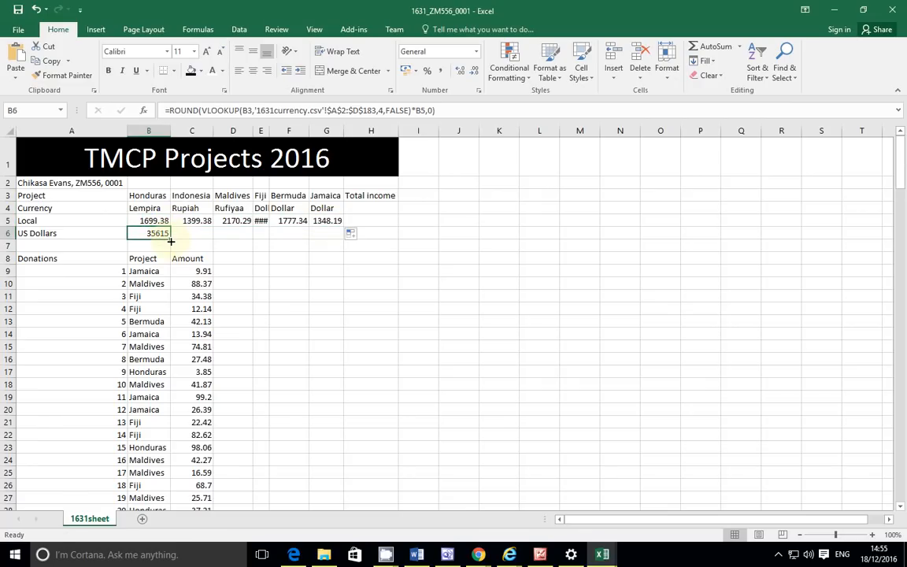
drag(170, 239, 335, 241)
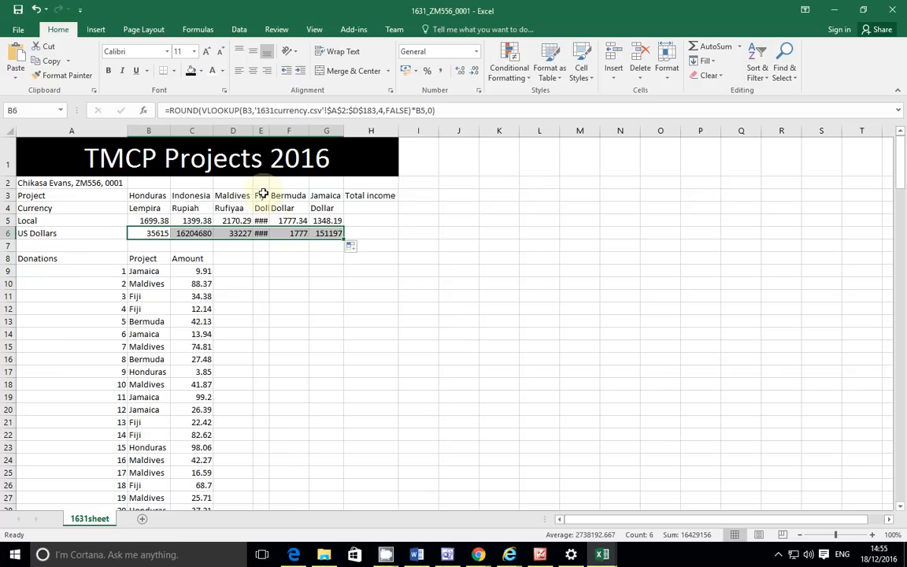
click(11, 129)
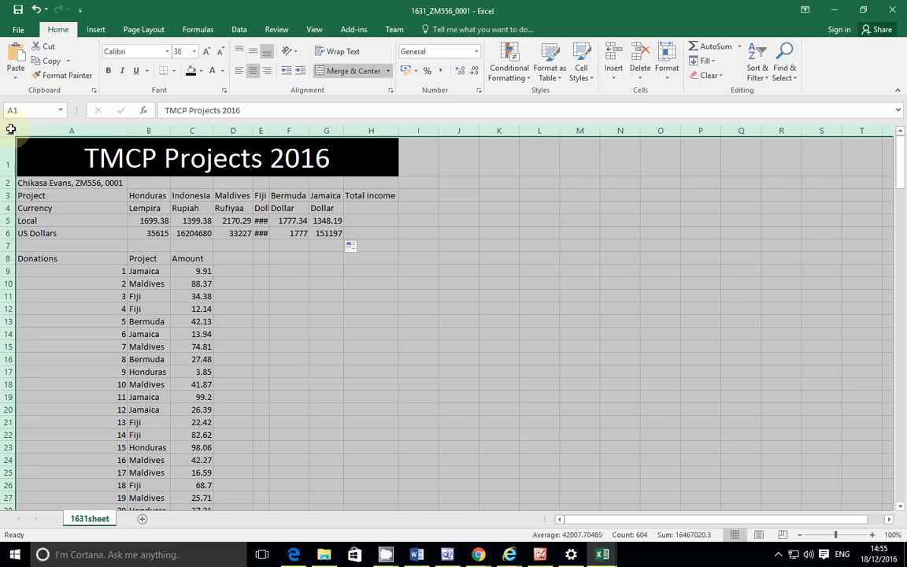
double_click(171, 131)
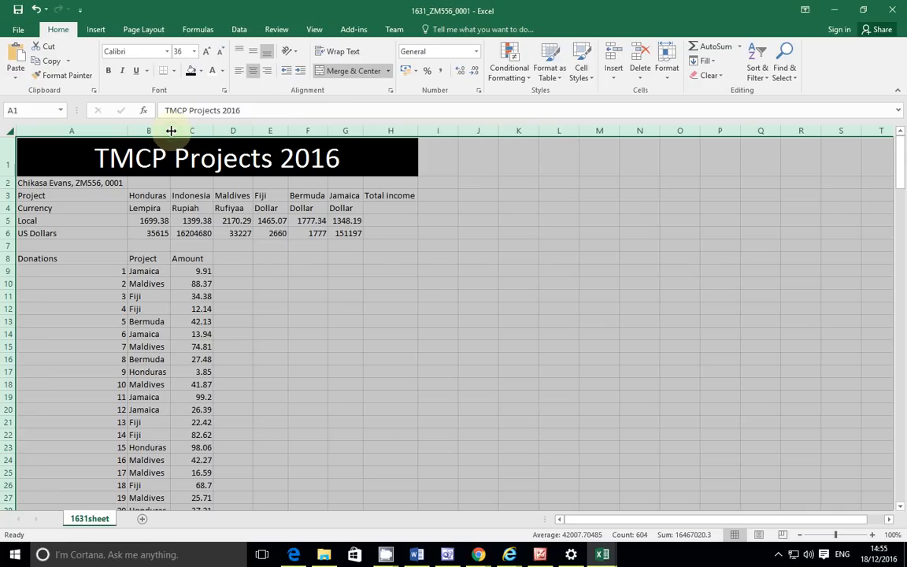
Step: Highlight task 21's instruction in the exam PDF
key(alt+Tab)
click(228, 337)
drag(229, 337, 557, 340)
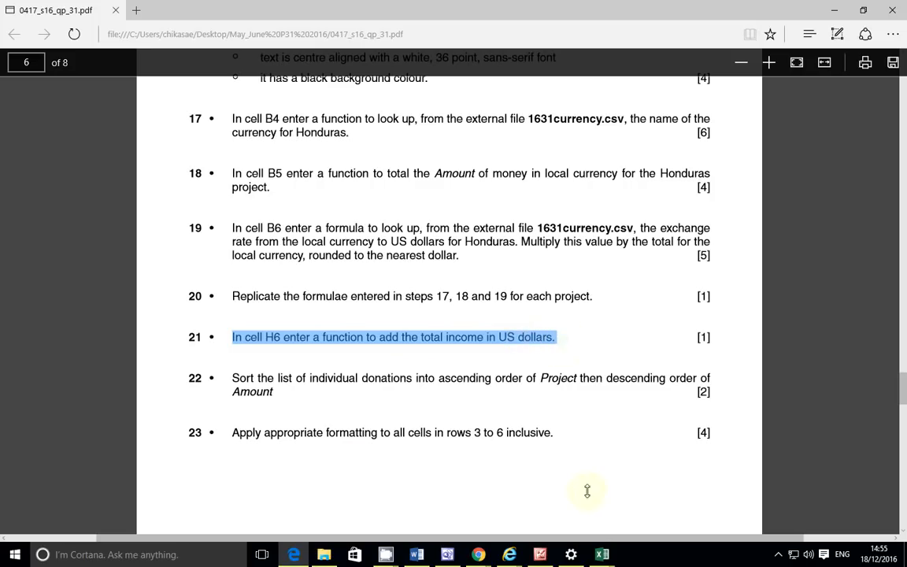
Step: AutoSum B6:G6 into H6 for a total income of 16429156 US dollars
mouse_move(603, 555)
click(666, 496)
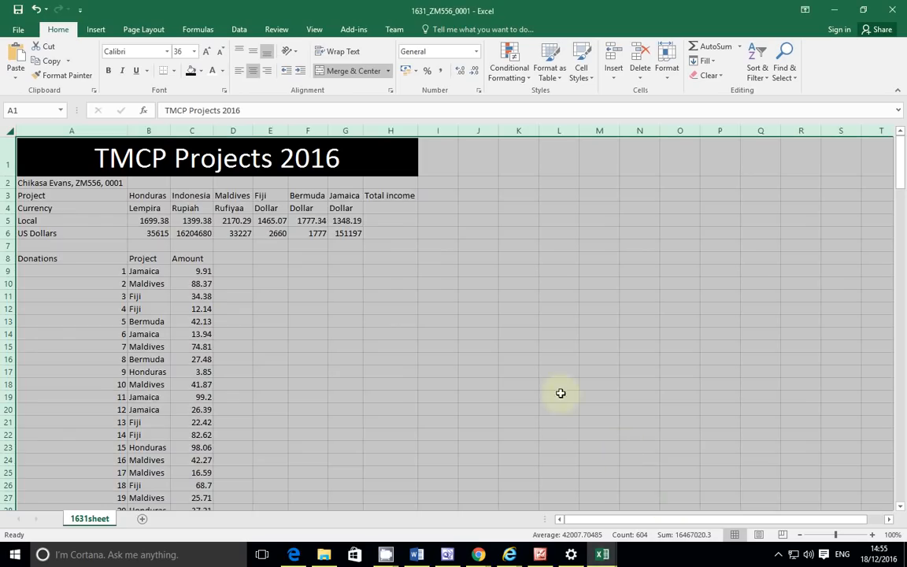
click(387, 209)
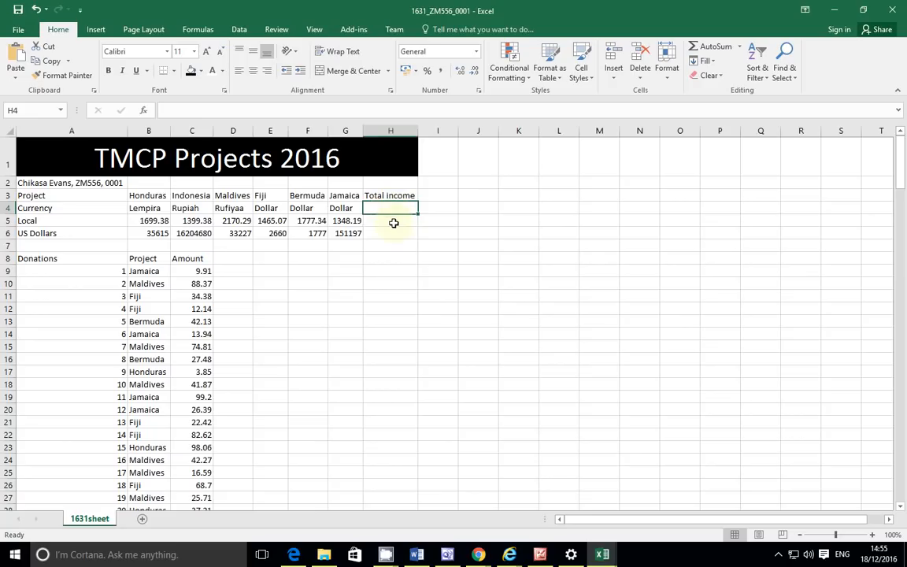
click(394, 222)
click(399, 233)
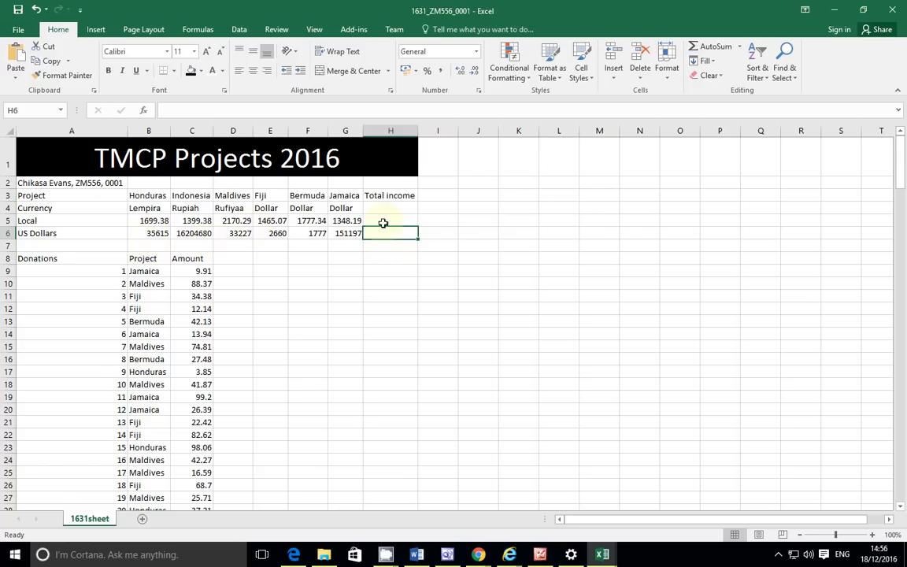
click(714, 47)
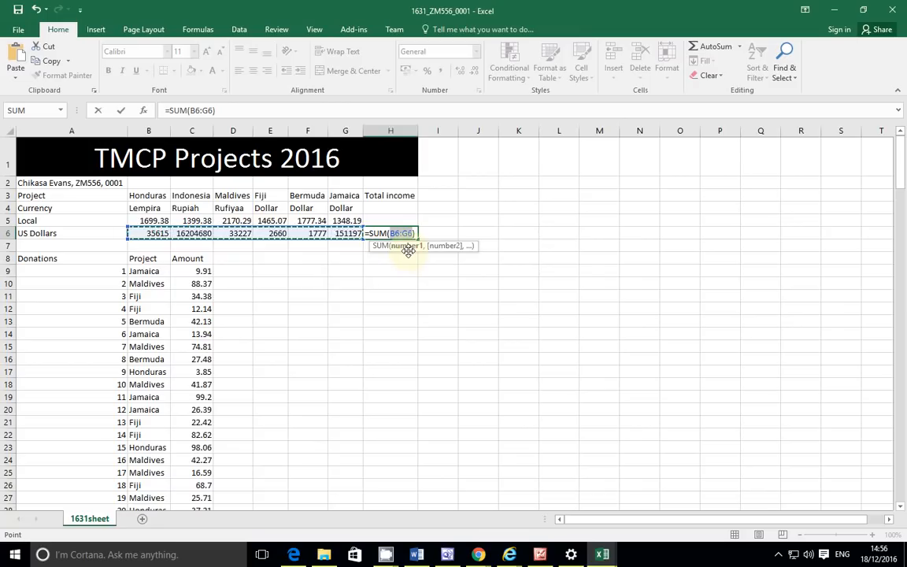
key(Return)
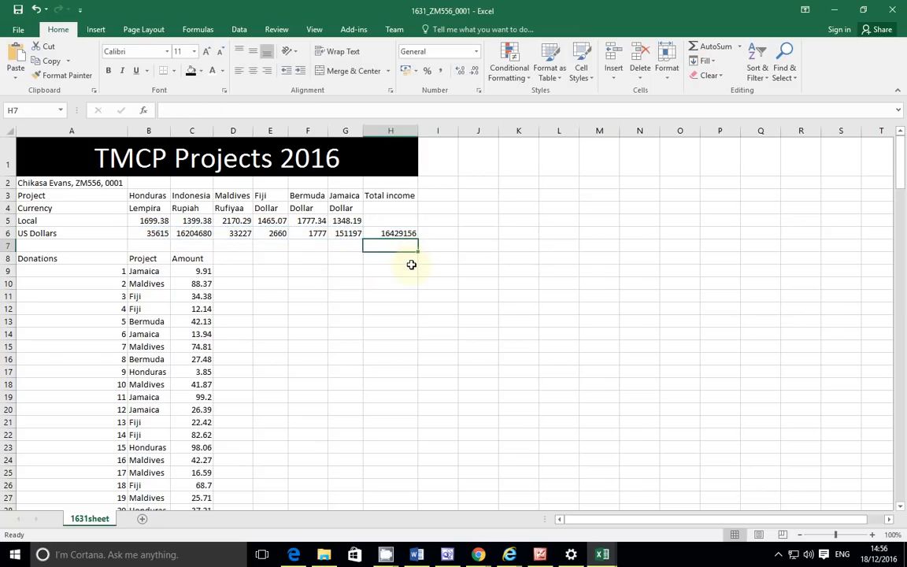
click(293, 555)
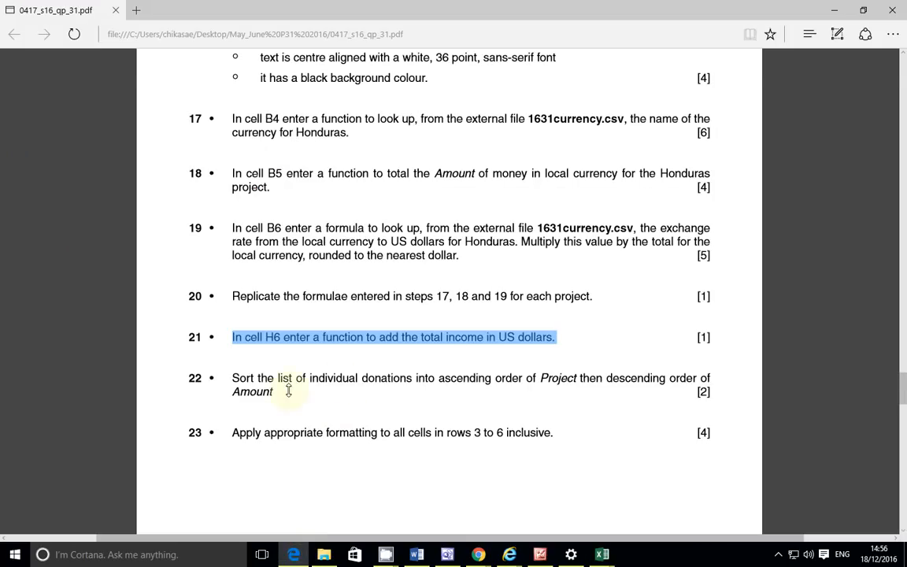
scroll(286, 377, down, 1)
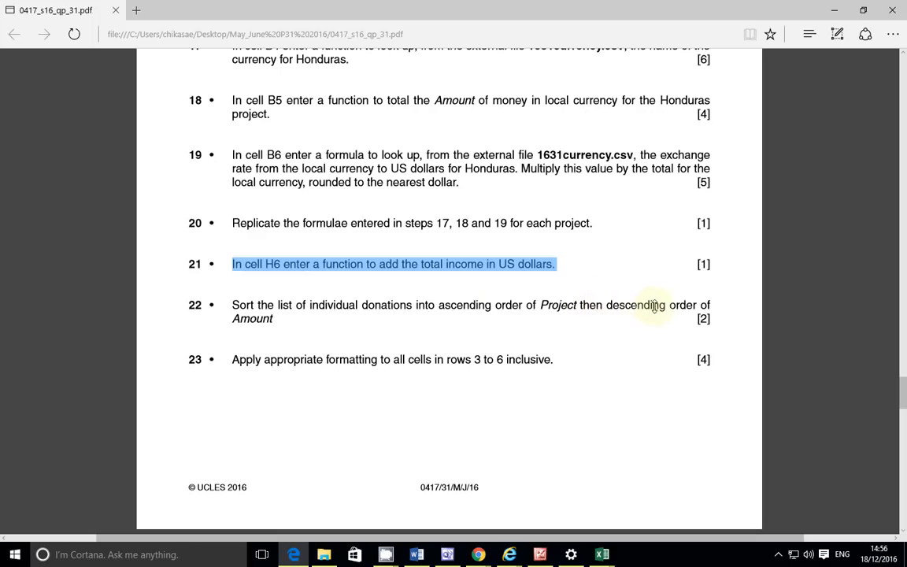
mouse_move(600, 556)
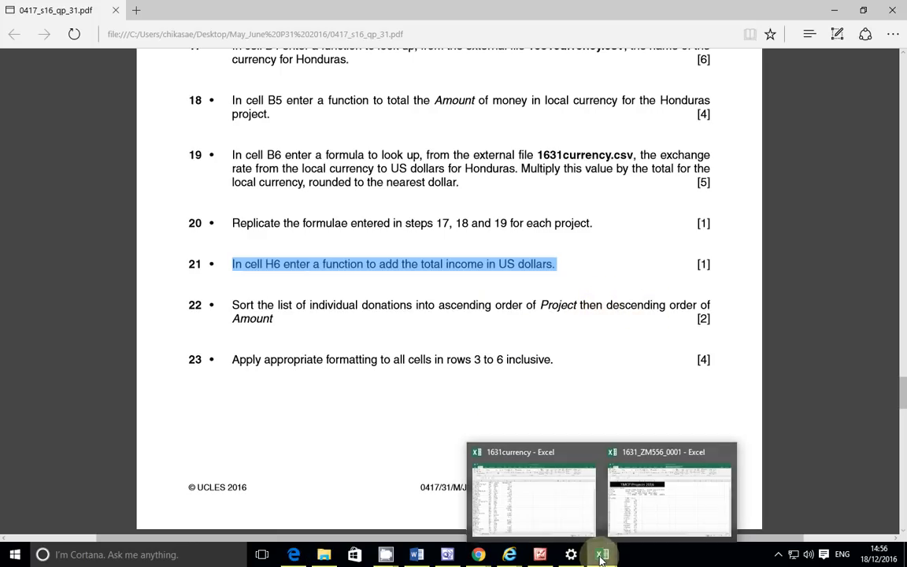
mouse_move(531, 455)
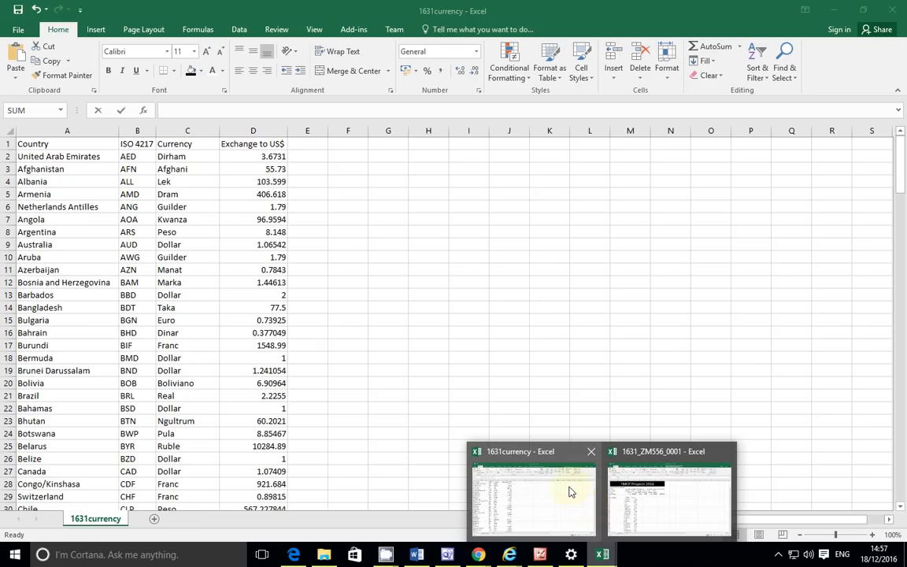
Step: In the projects workbook, begin selecting the donations list in columns A–C from A8
mouse_move(655, 502)
click(663, 503)
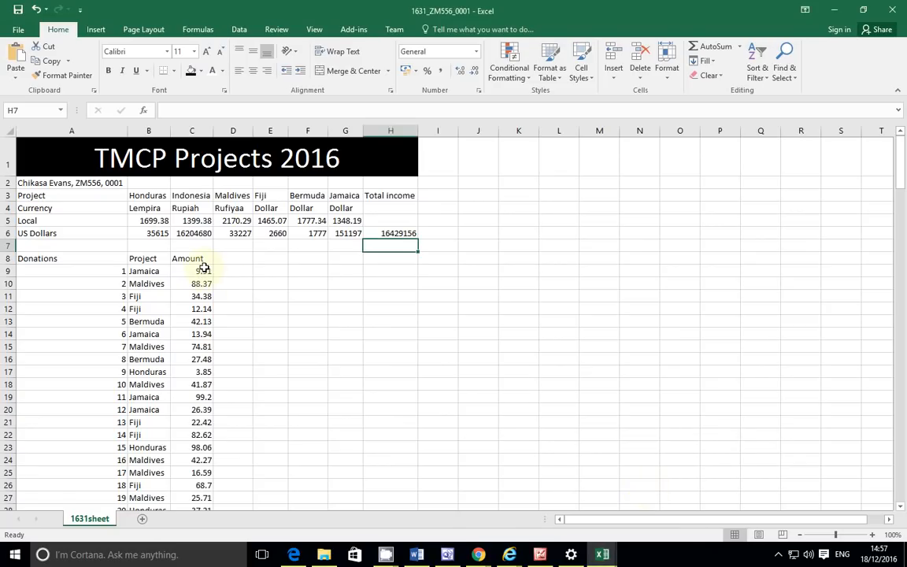
drag(61, 258, 242, 294)
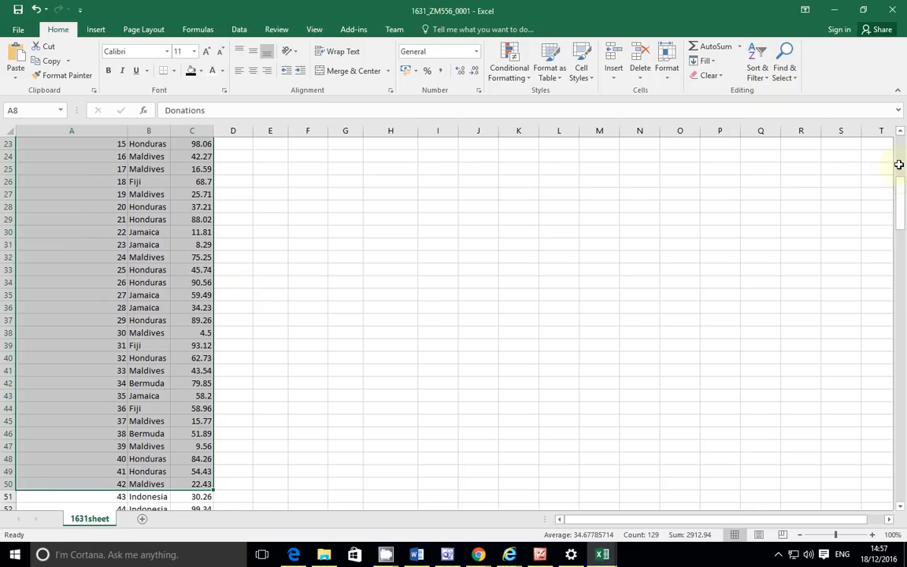
scroll(898, 162, up, 7)
click(255, 299)
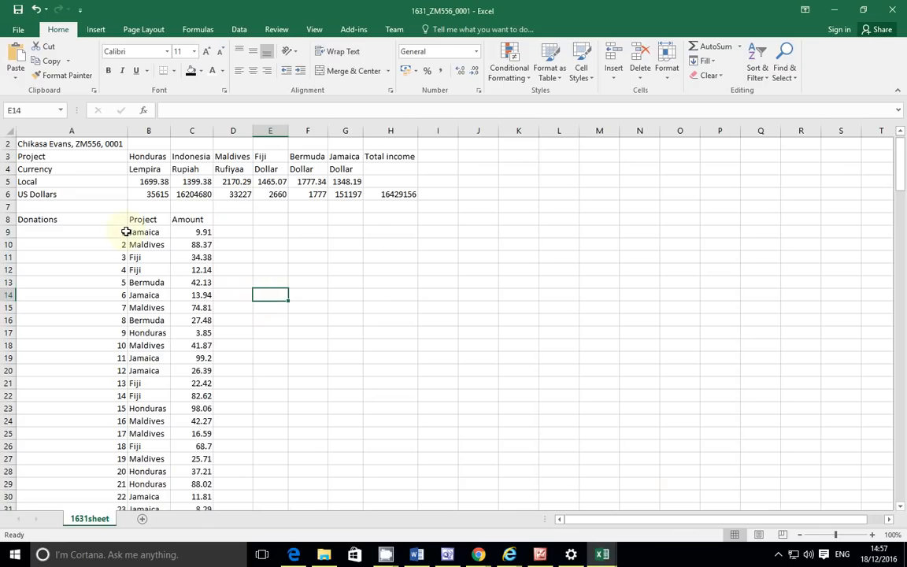
click(58, 220)
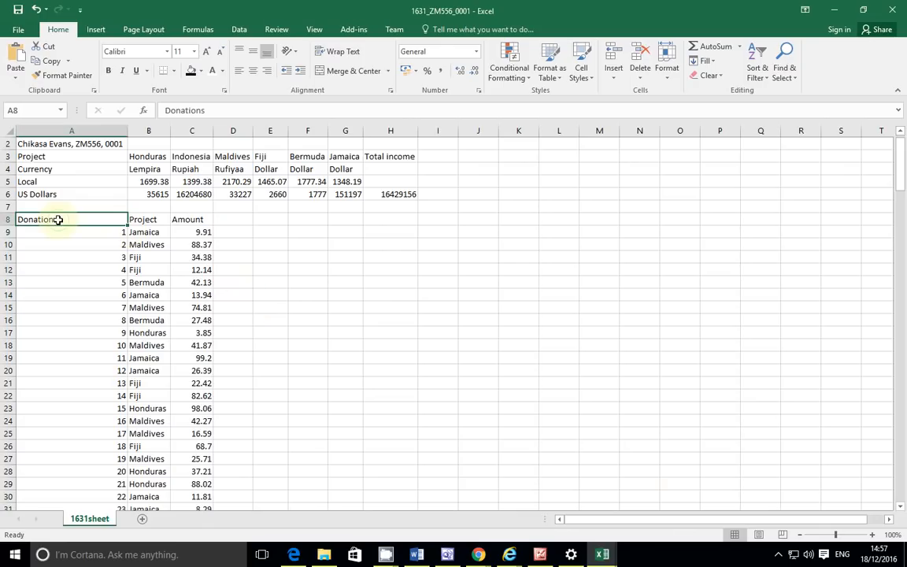
drag(58, 220, 174, 183)
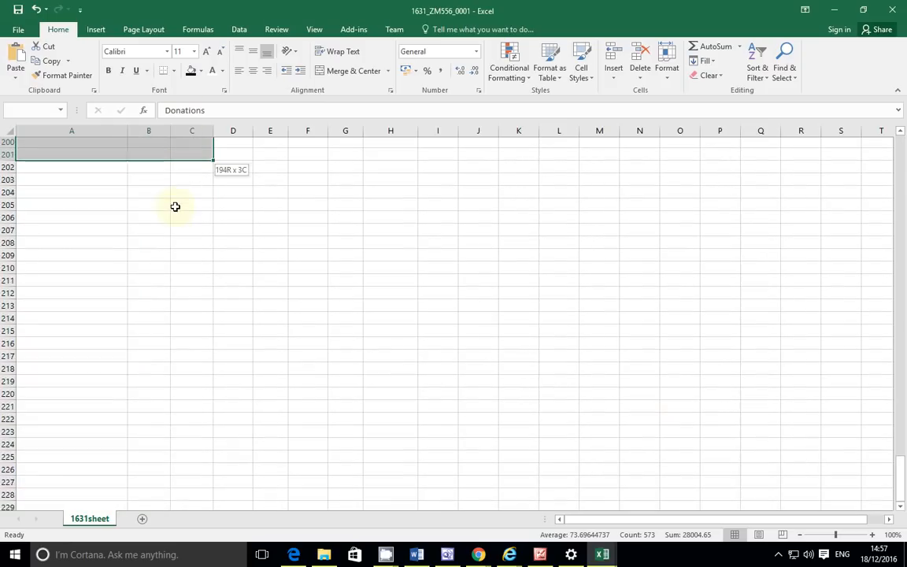
drag(180, 203, 153, 371)
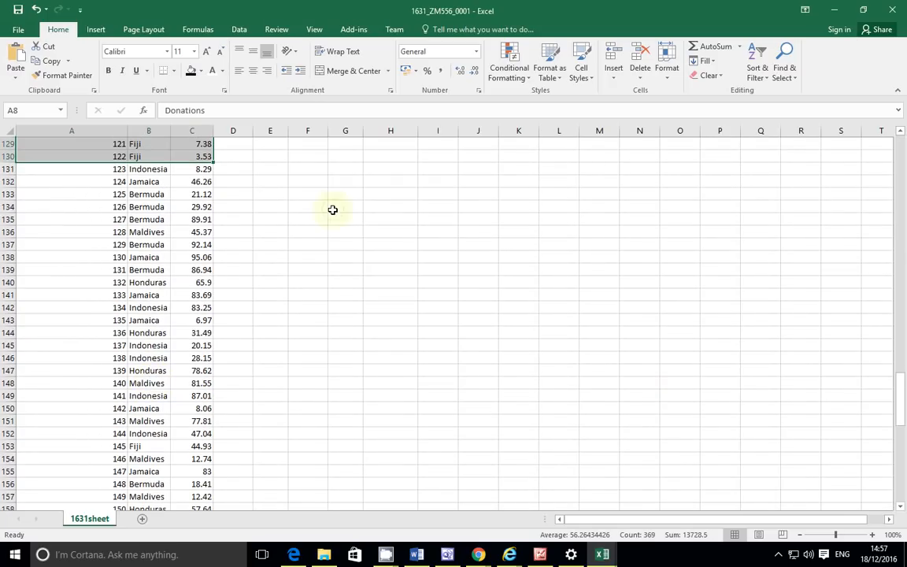
scroll(832, 231, down, 1)
click(345, 207)
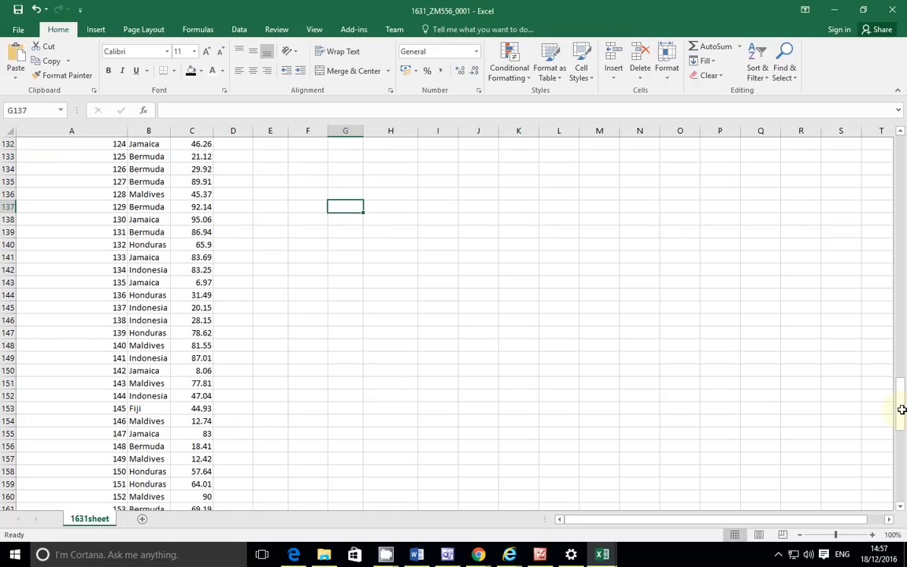
drag(902, 410, 900, 134)
Step: Select the donations list A8:C198, trimming the empty rows off the end
click(90, 257)
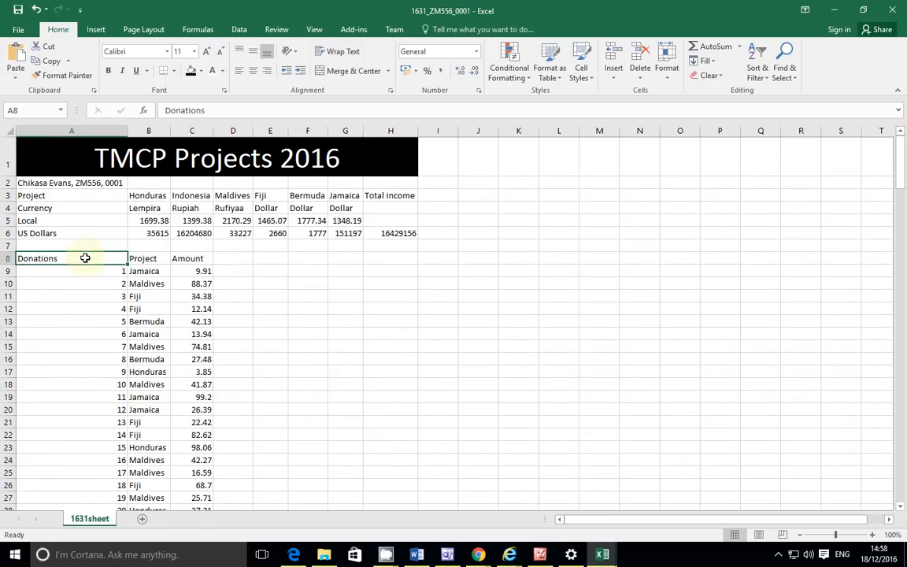
drag(85, 258, 211, 179)
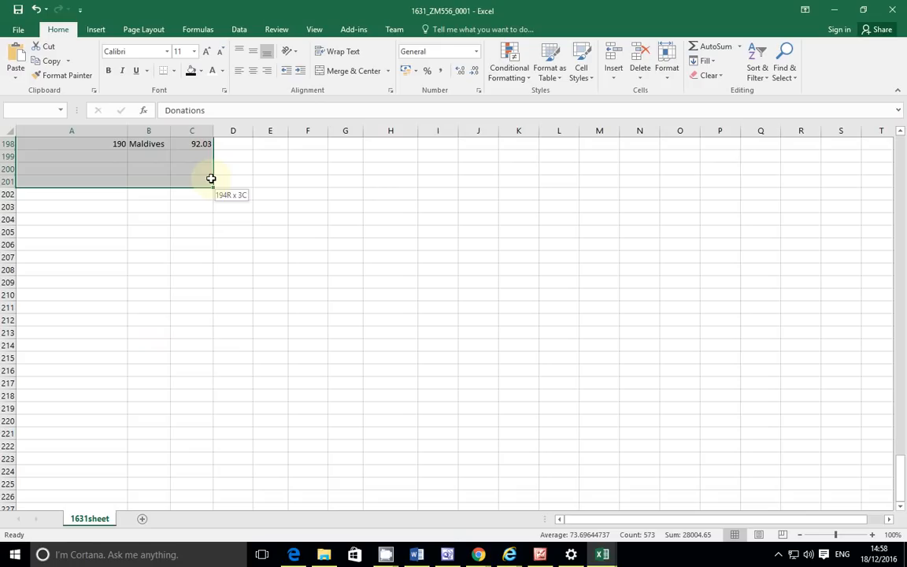
drag(211, 178, 208, 182)
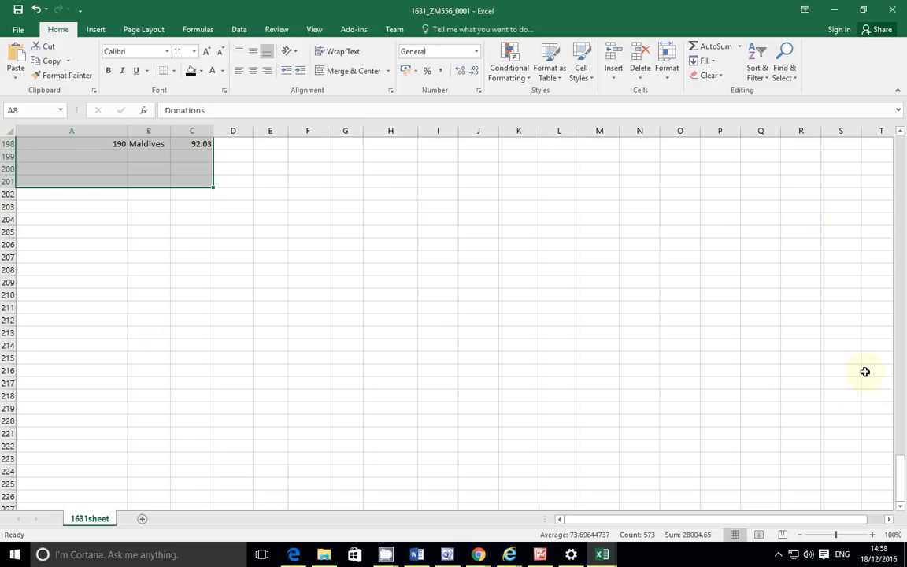
scroll(477, 421, up, 5)
scroll(233, 316, down, 2)
scroll(232, 317, up, 1)
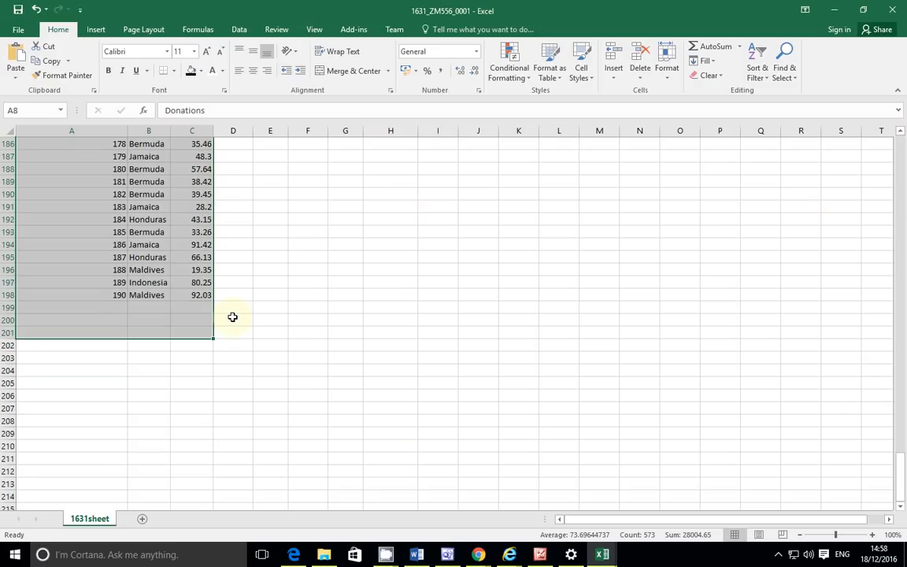
key(shift+Up)
key(shift+Up)
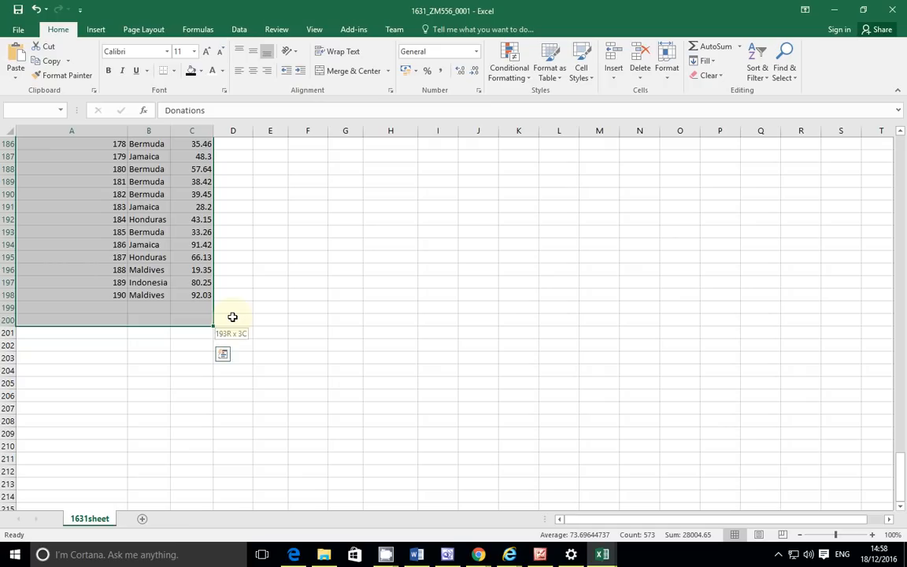
key(shift+Up)
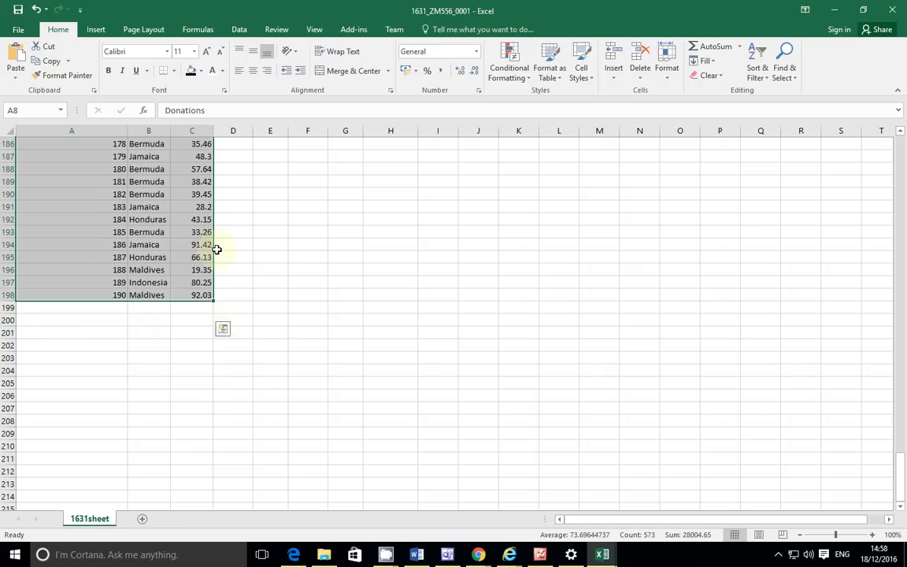
click(760, 77)
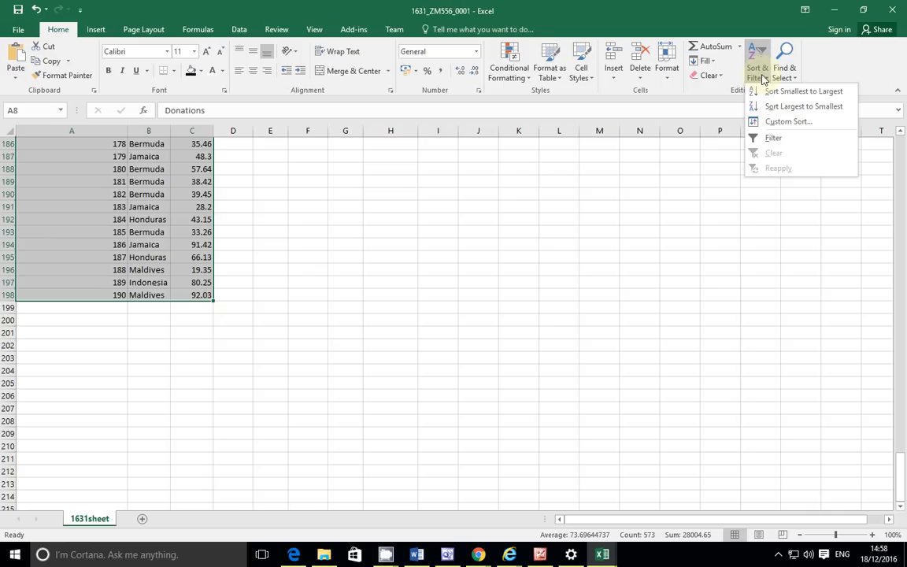
Step: Open Custom Sort and set the first level to sort by Project, A to Z
click(787, 122)
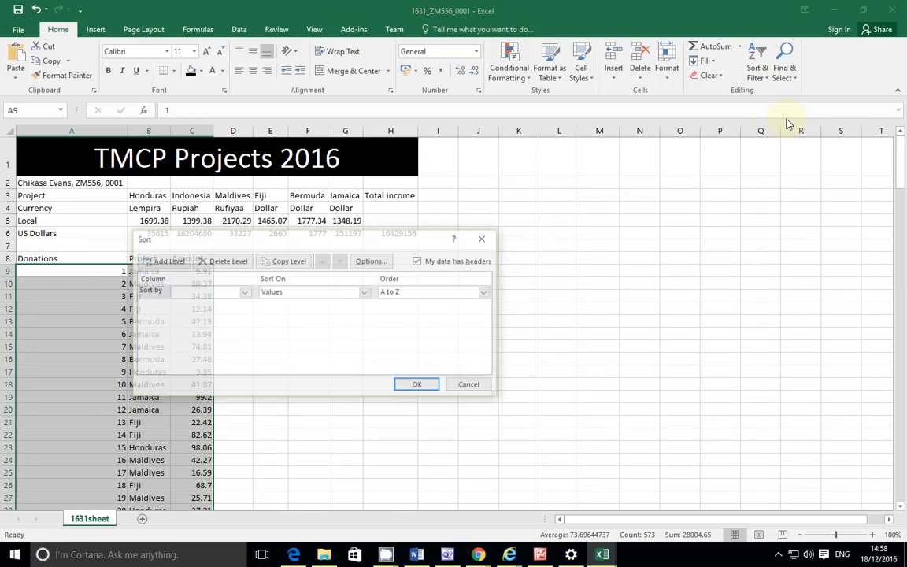
click(244, 292)
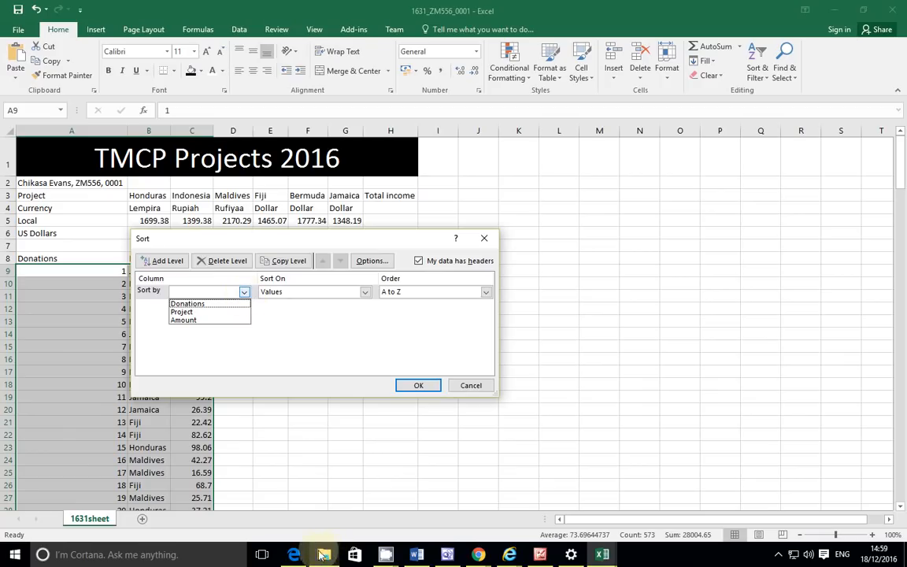
click(293, 555)
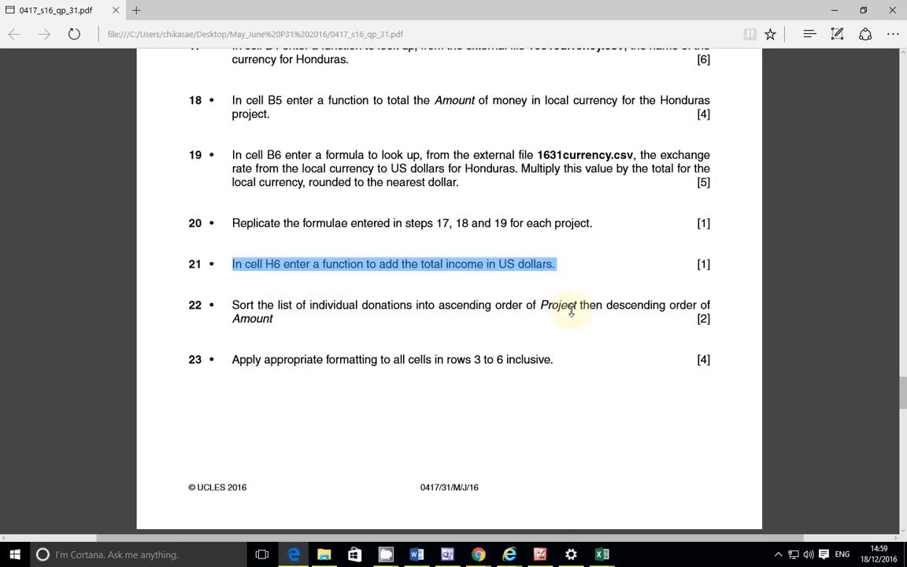
mouse_move(603, 554)
click(671, 517)
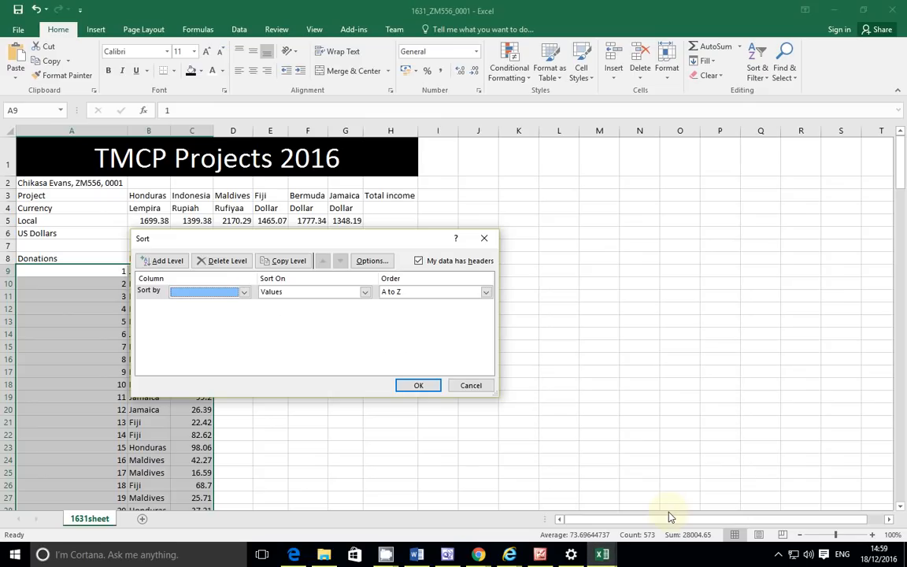
click(244, 293)
click(228, 312)
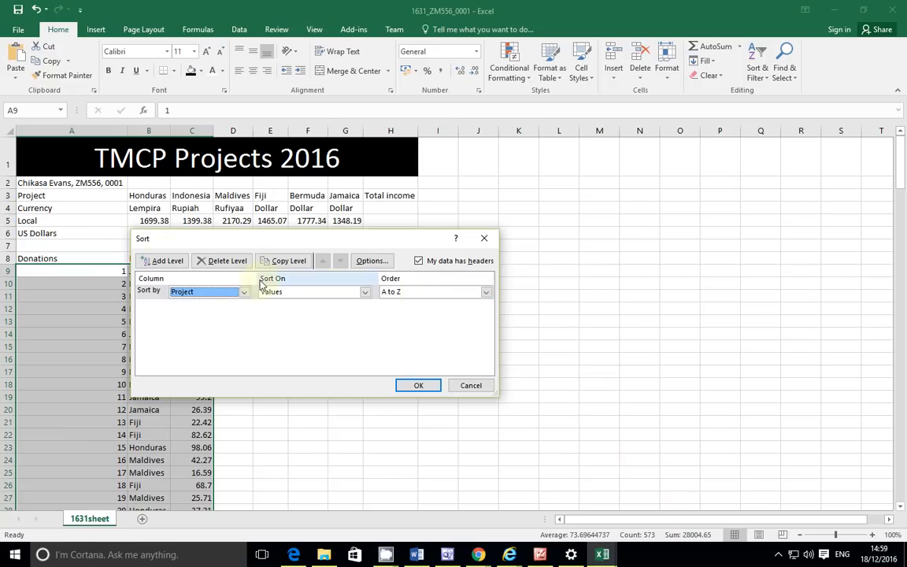
Step: Add a second level sorting Amount largest to smallest and apply the sort
click(165, 262)
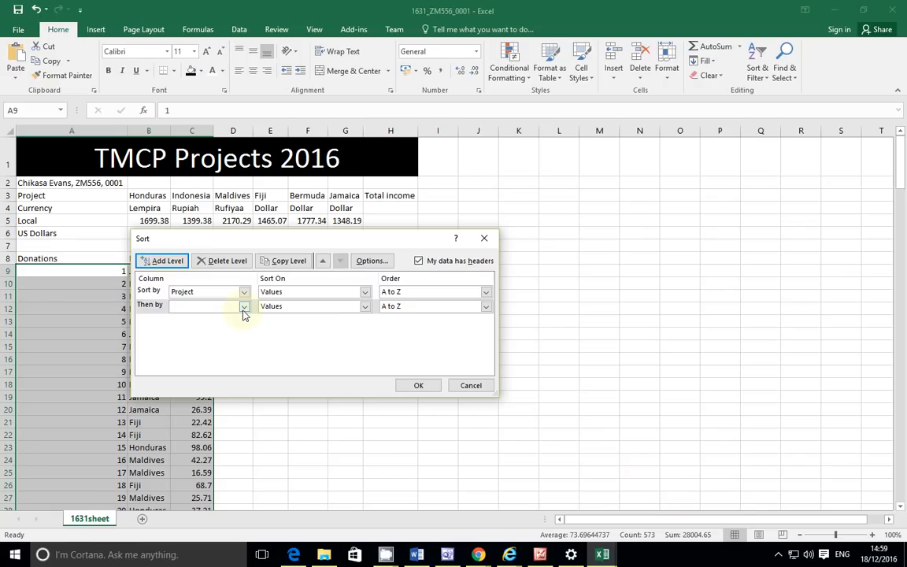
click(294, 557)
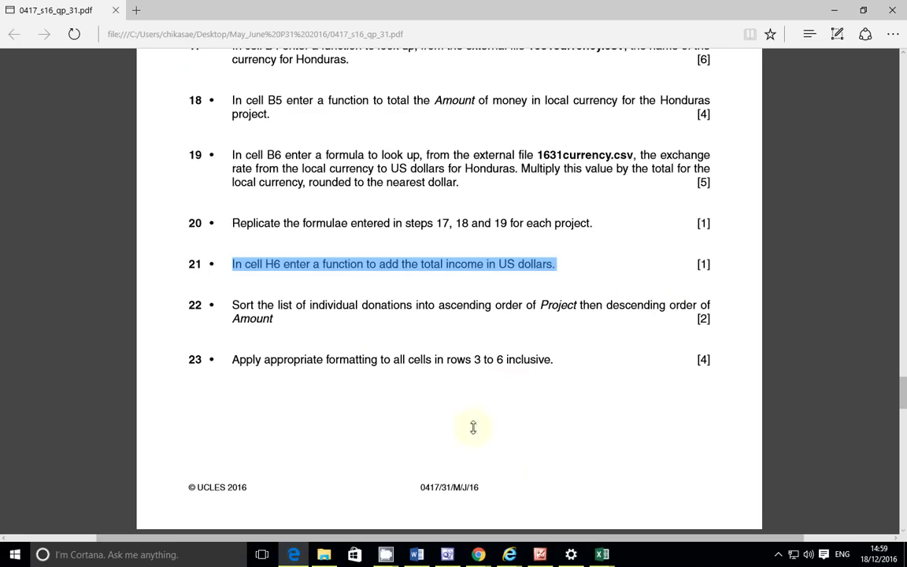
mouse_move(604, 556)
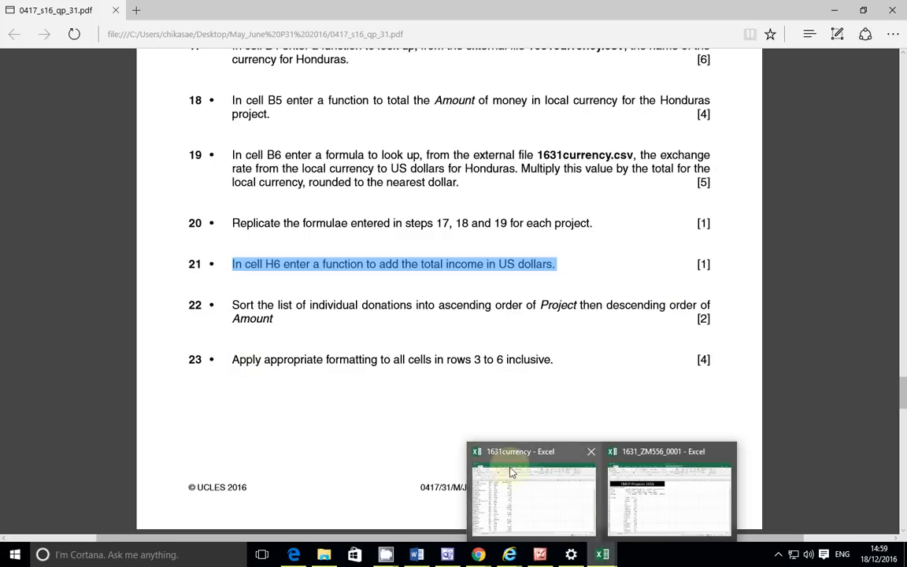
click(636, 501)
click(244, 307)
click(195, 340)
click(441, 306)
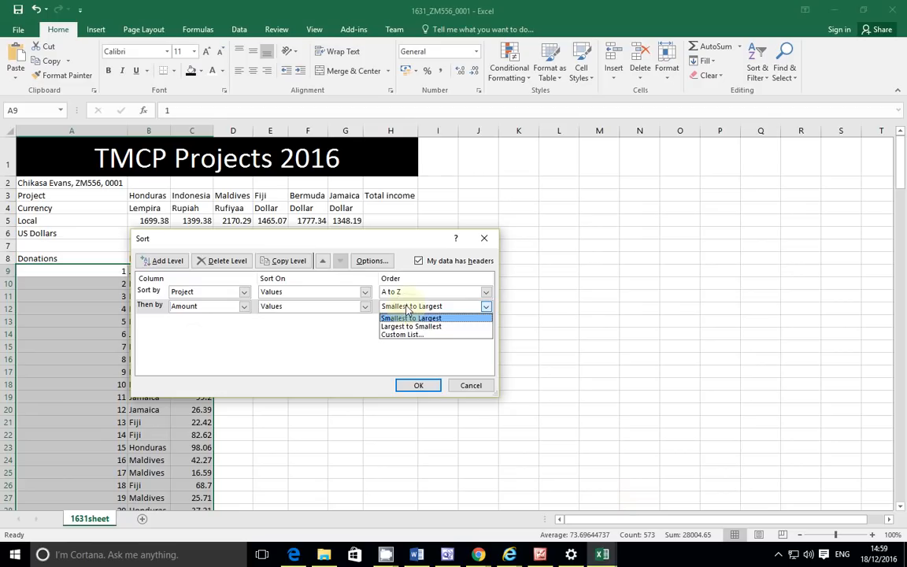
click(409, 327)
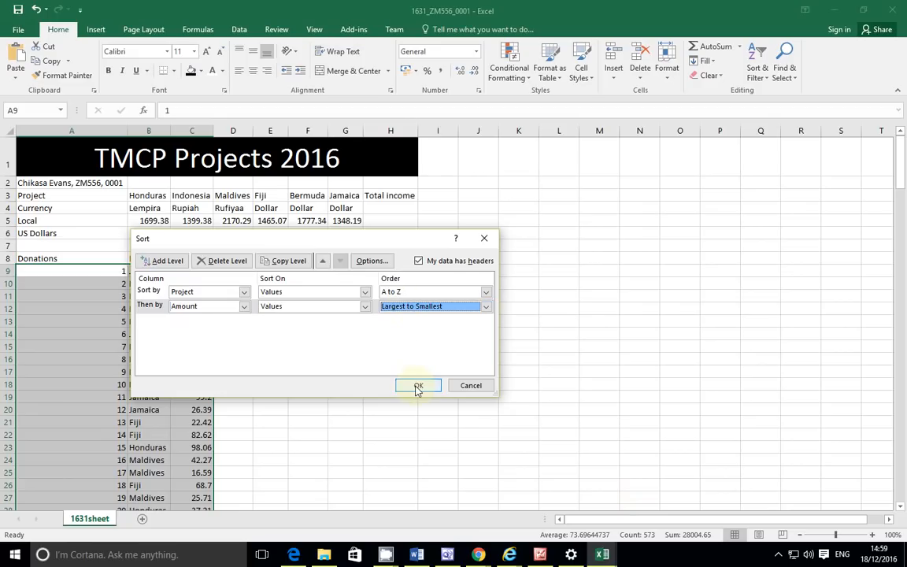
click(295, 555)
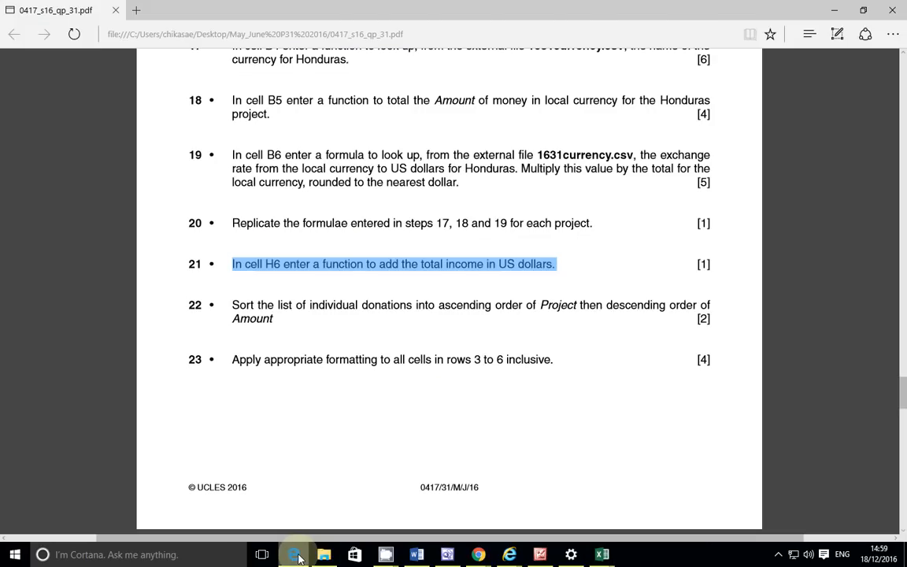
click(296, 555)
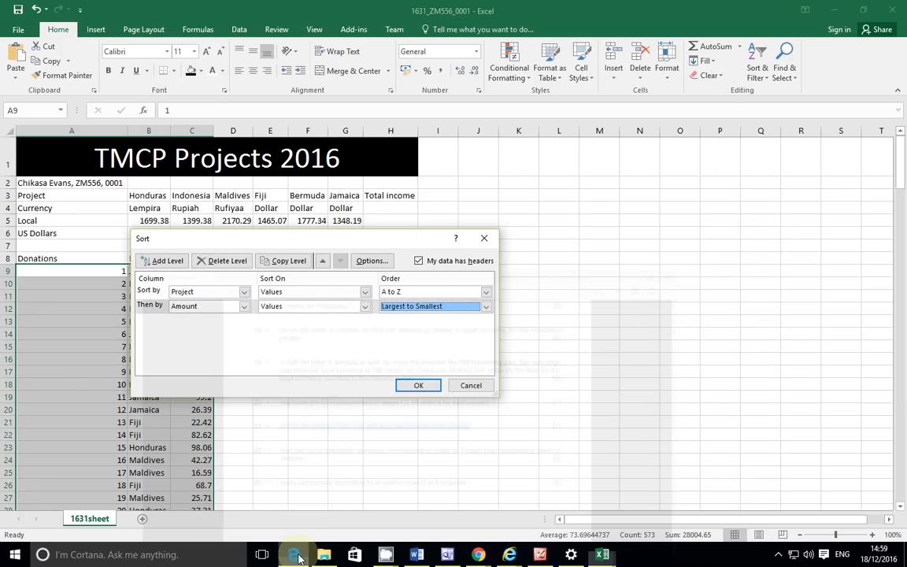
click(416, 385)
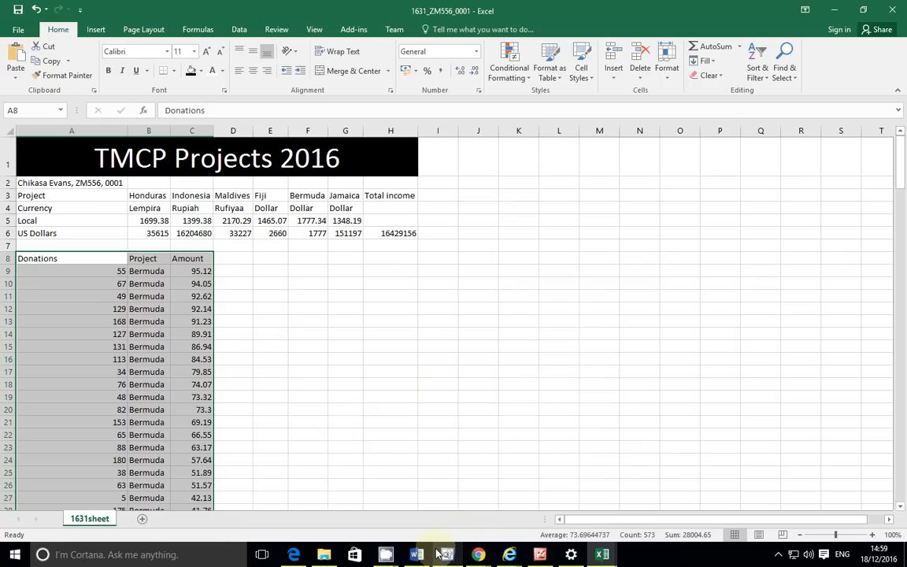
mouse_move(439, 555)
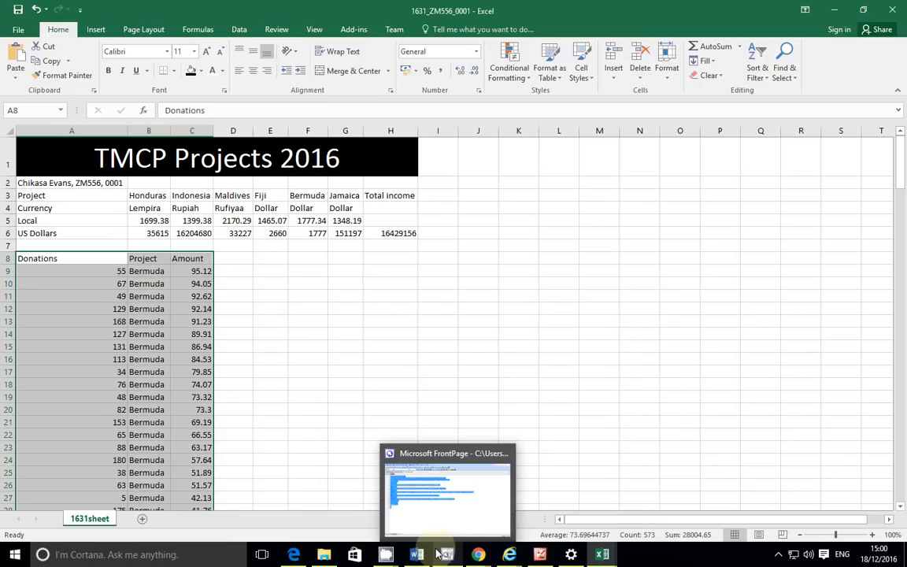
mouse_move(386, 555)
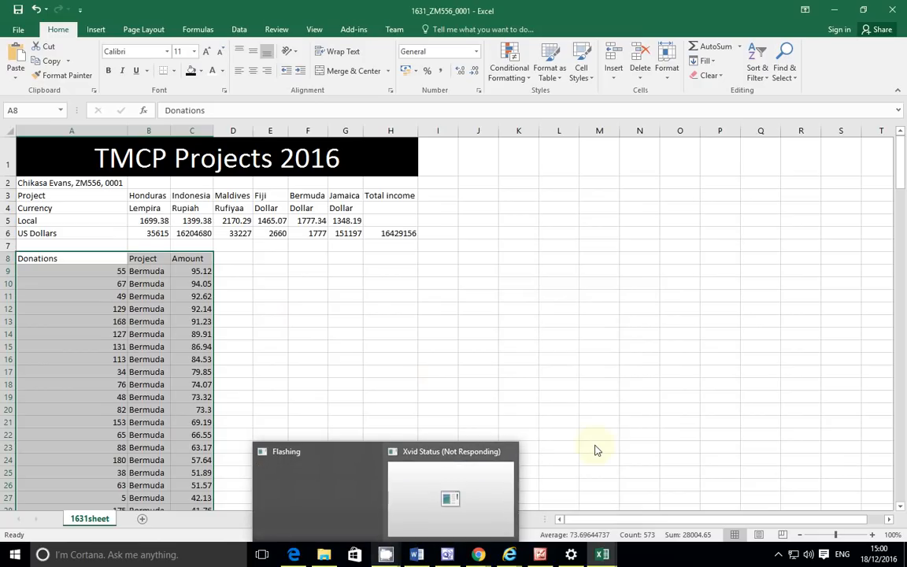
Step: In the Edge exam PDF, highlight step 23 on formatting all cells in rows 3 to 6
click(294, 554)
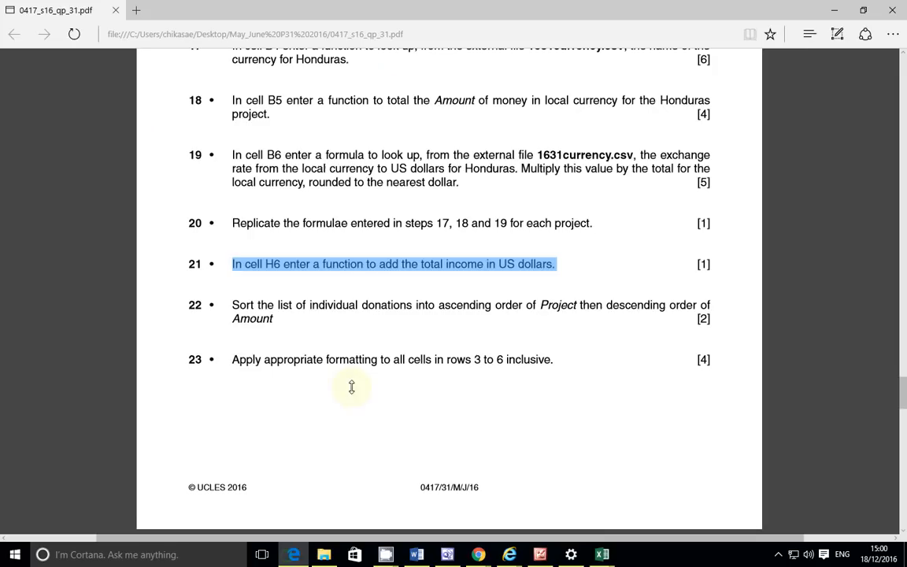
drag(234, 359, 535, 361)
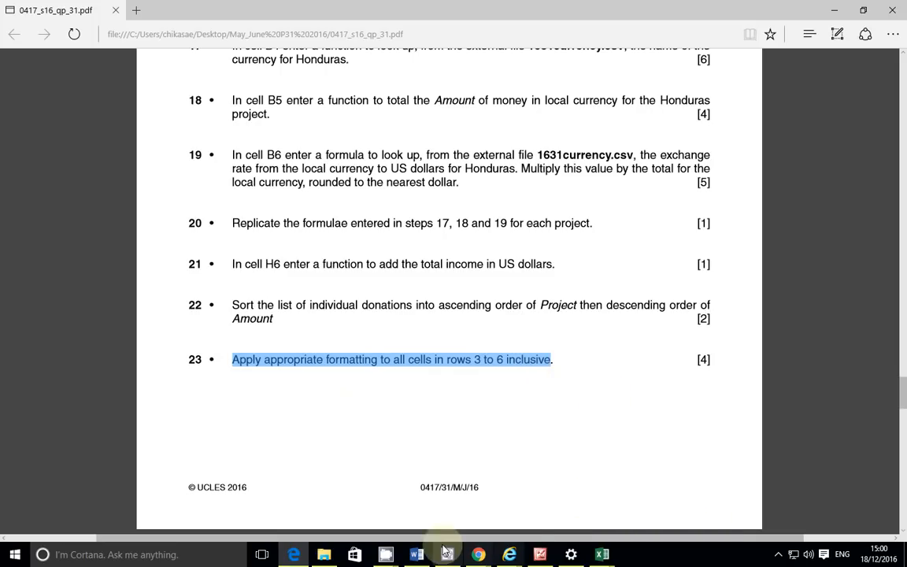
Step: Back in the workbook, select the US Dollars totals B6:H6 and apply Currency format
mouse_move(607, 556)
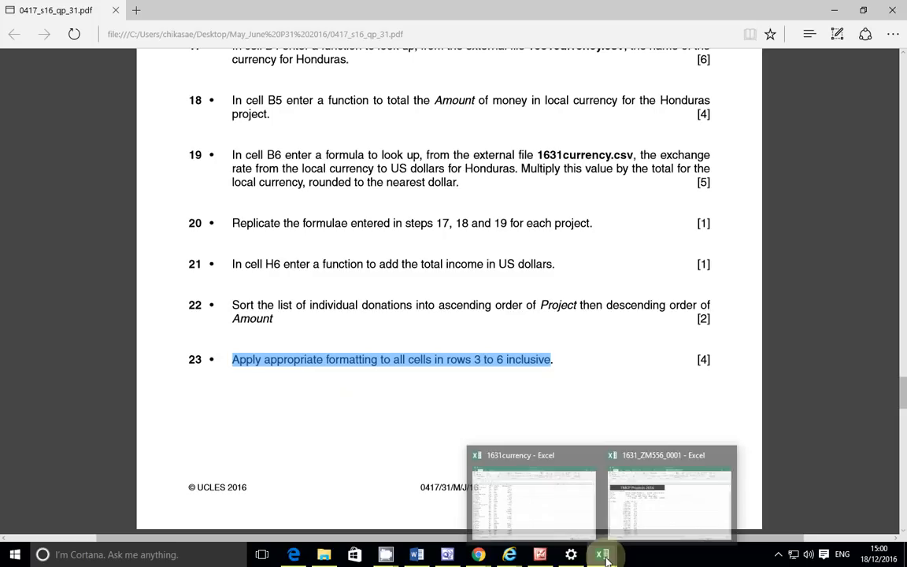
click(652, 519)
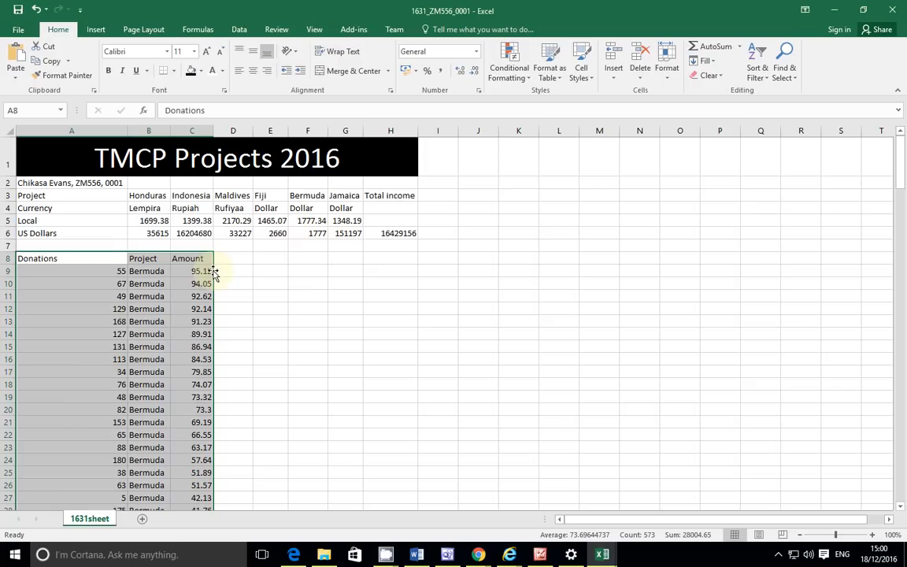
click(135, 231)
drag(135, 231, 378, 231)
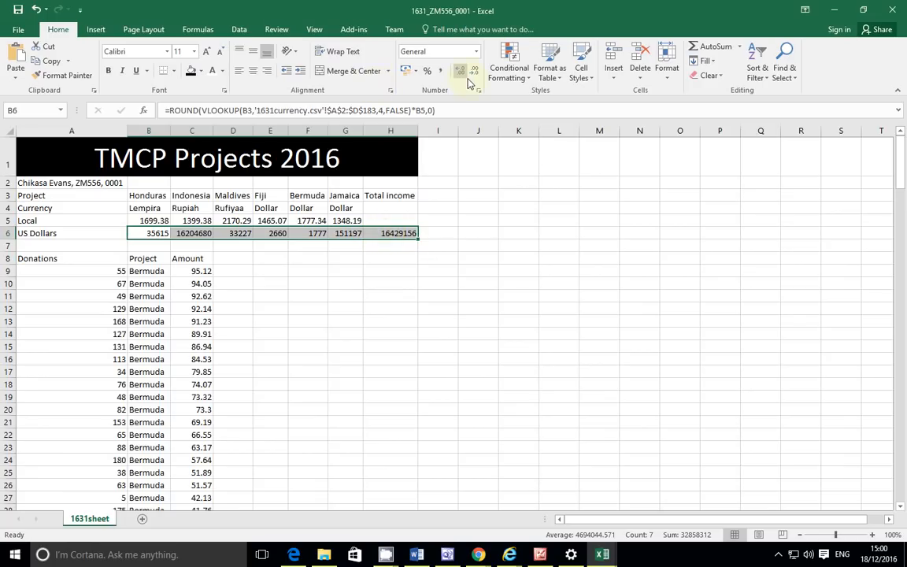
click(475, 51)
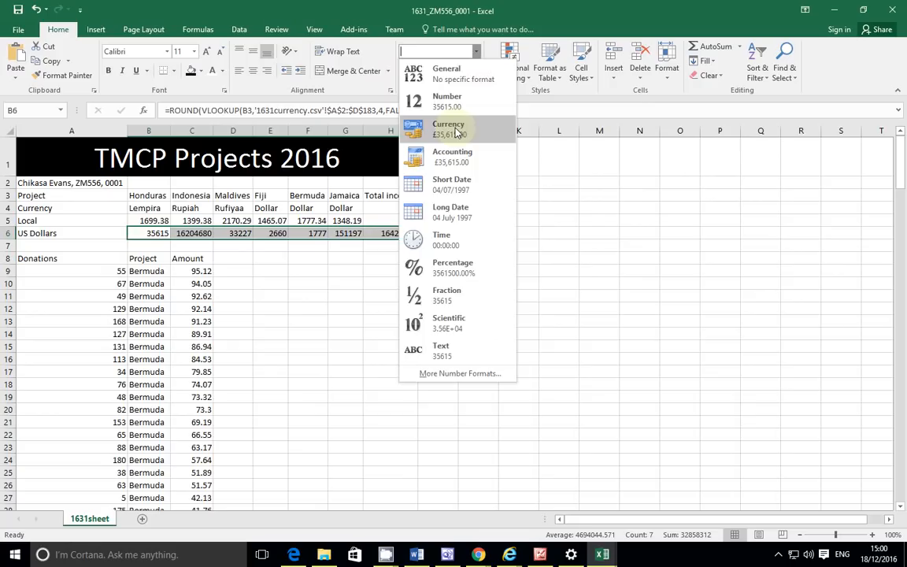
click(458, 134)
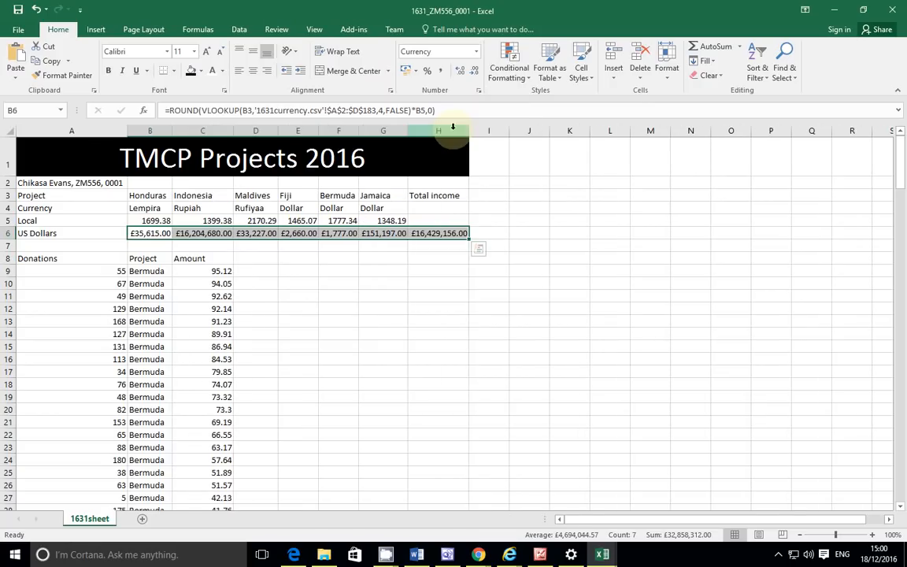
Step: Set the B6:H6 currency symbol to the English (Australia) $ in Format Cells
click(478, 90)
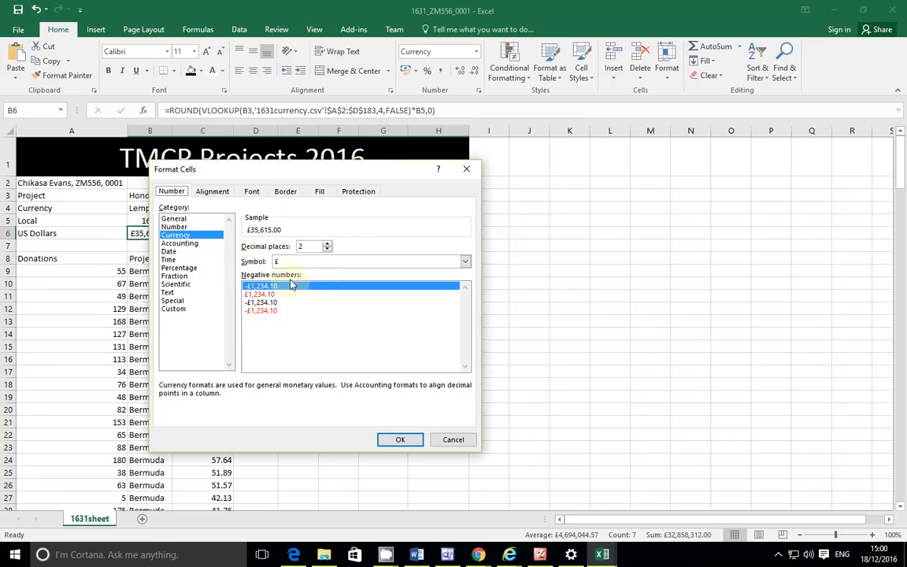
mouse_move(299, 557)
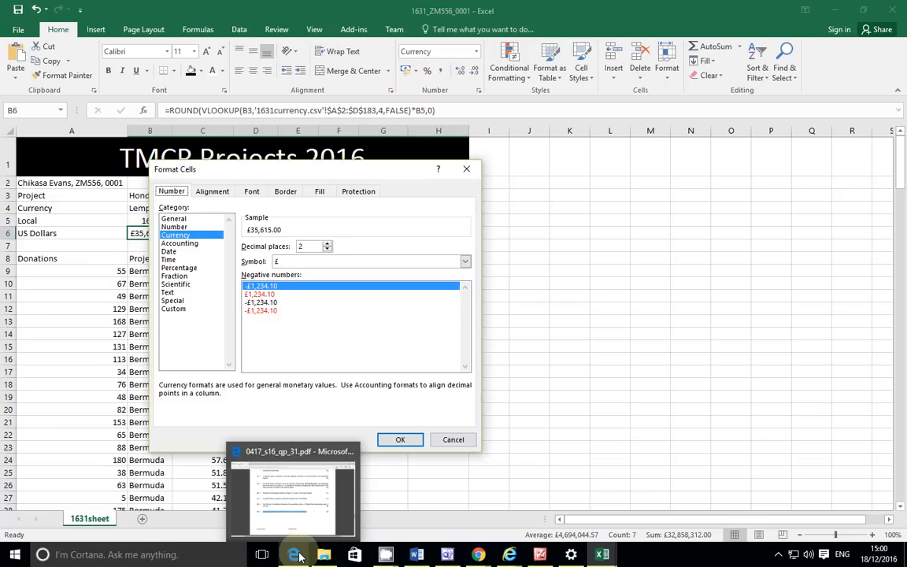
click(465, 261)
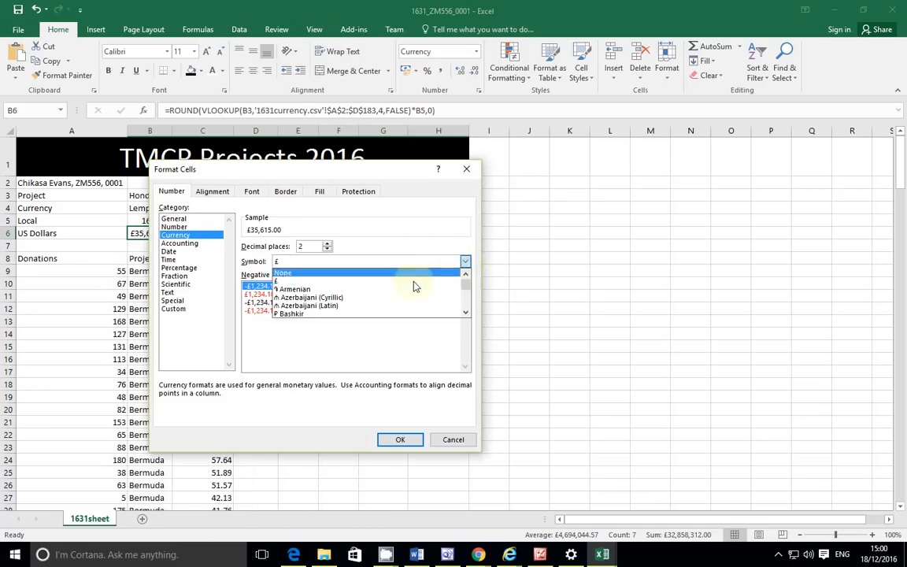
scroll(332, 295, down, 5)
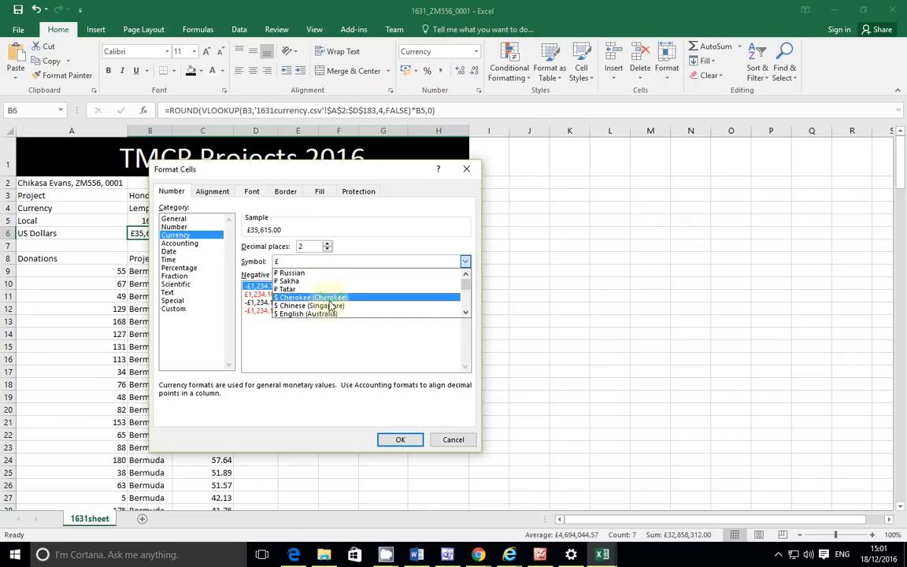
click(329, 314)
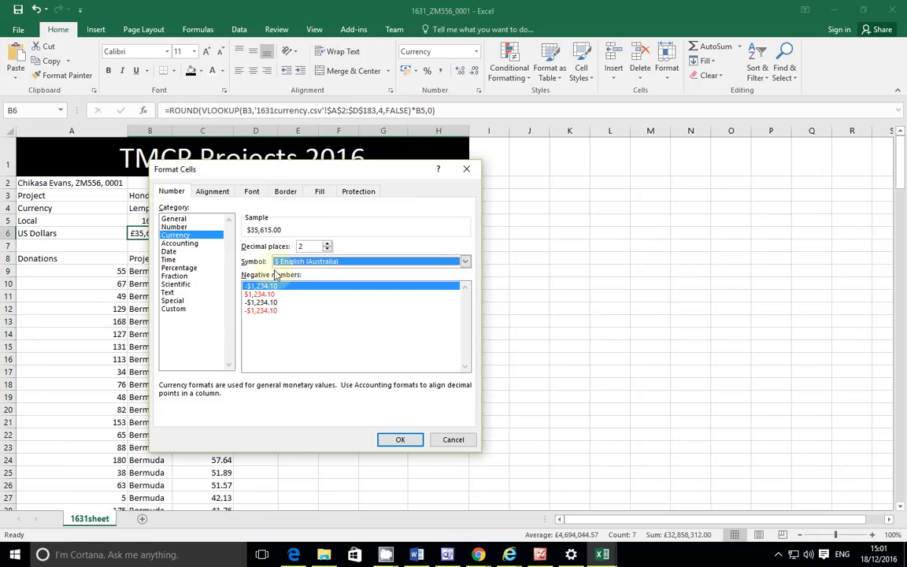
click(395, 442)
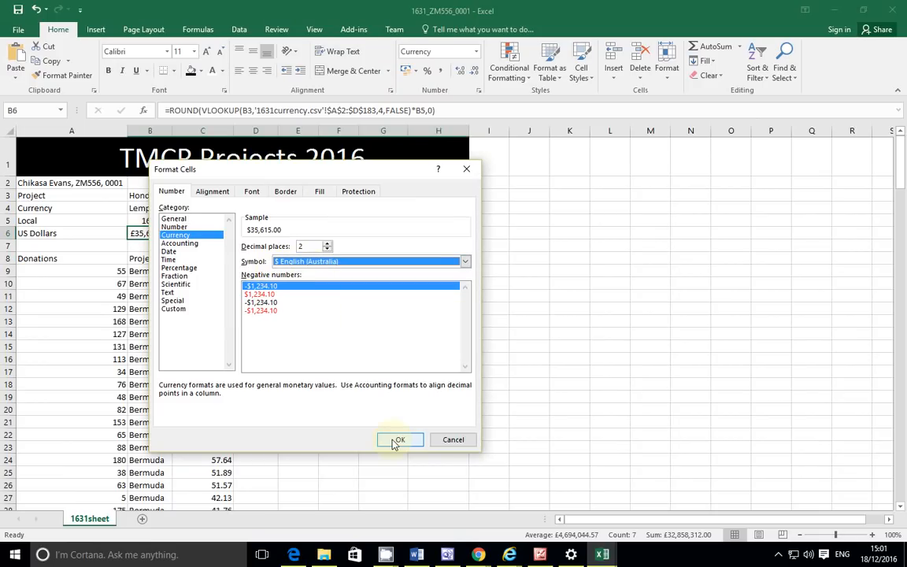
click(395, 444)
click(397, 441)
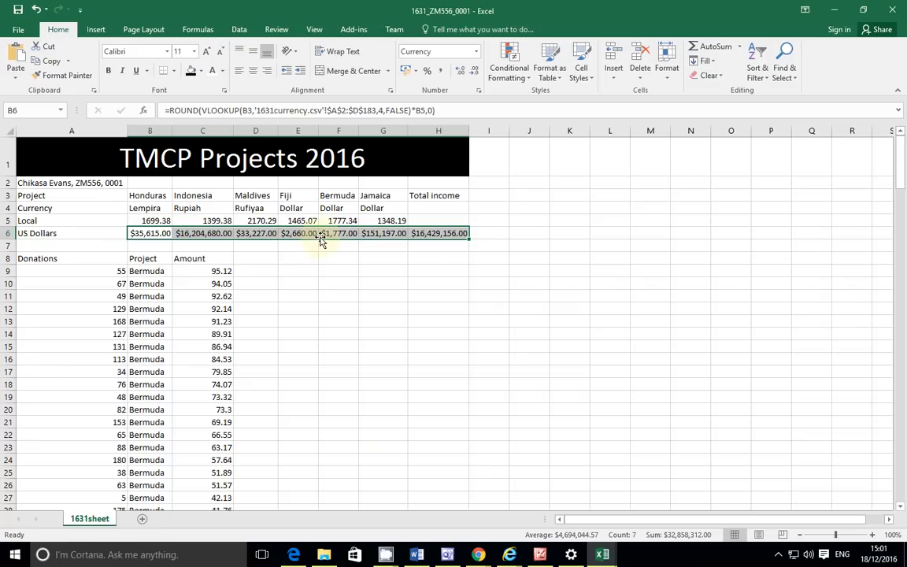
Step: Reduce the row 6 currency decimal places to 0
click(478, 92)
click(327, 250)
click(327, 249)
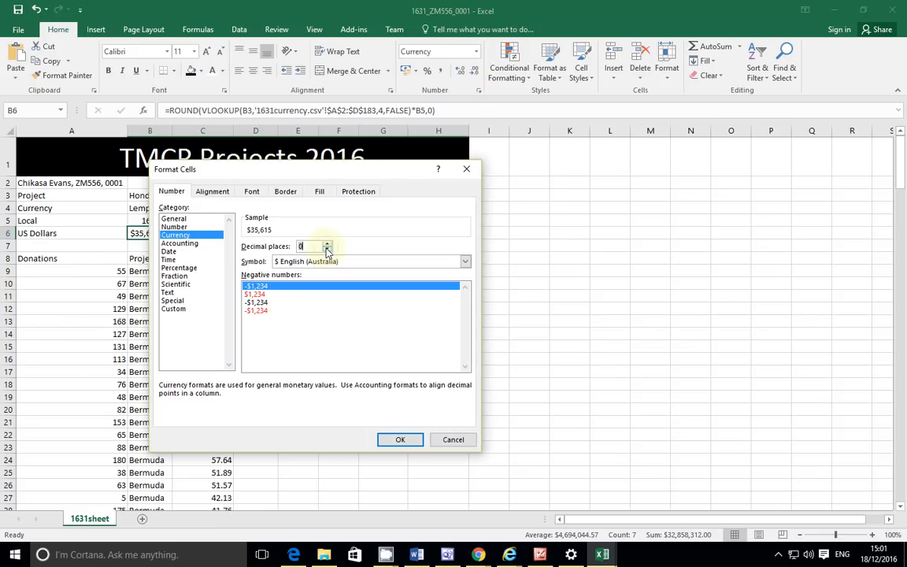
click(395, 439)
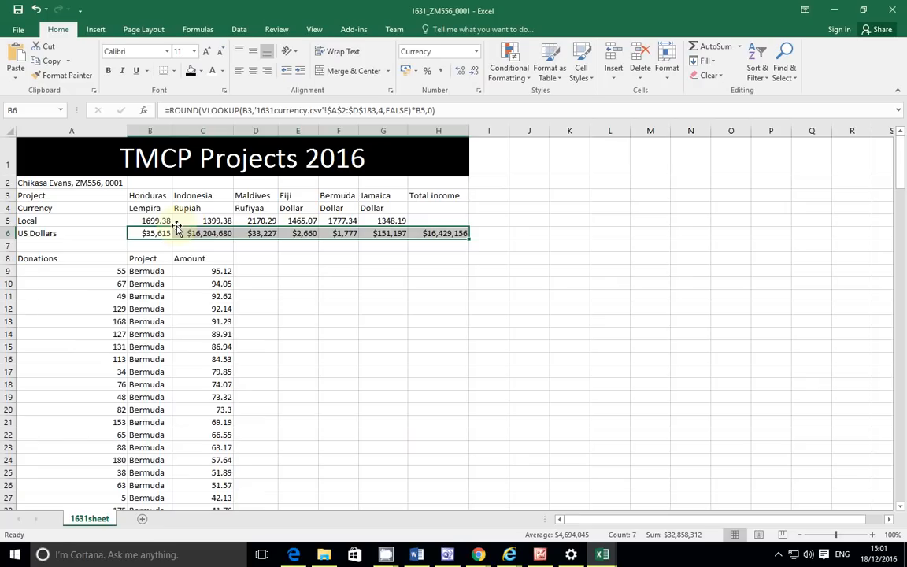
Step: Format E5:G5 as Accounting with 0 decimals and the Chinese (Singapore) $ symbol
drag(305, 223, 374, 227)
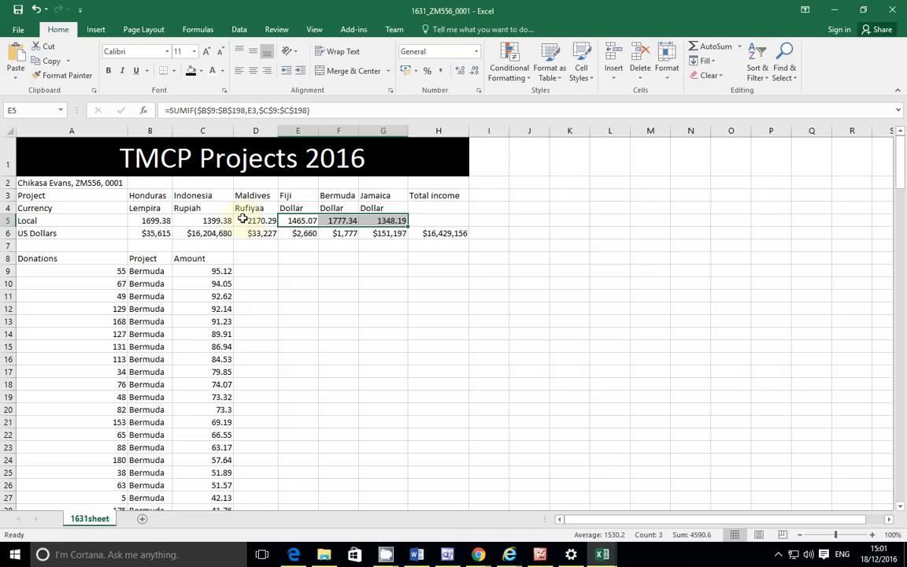
key(ctrl+v)
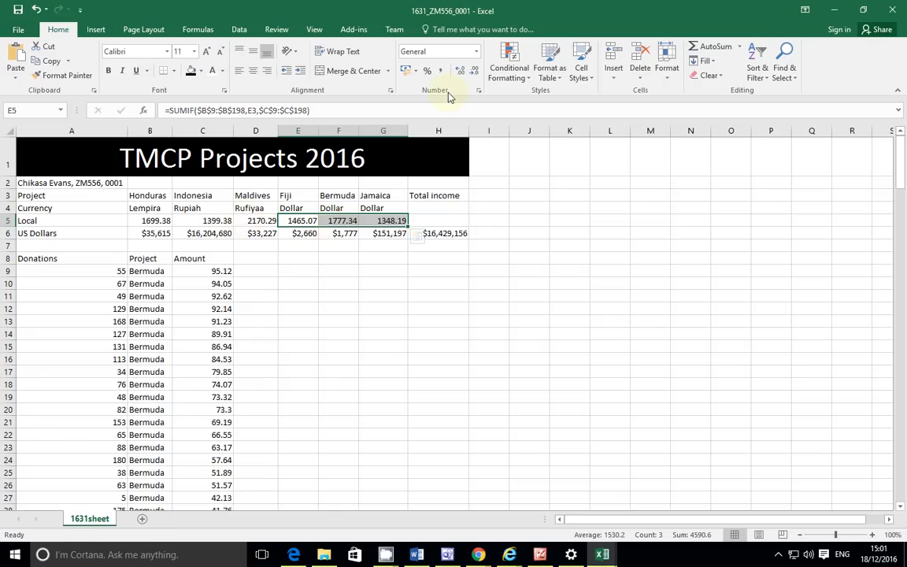
click(476, 52)
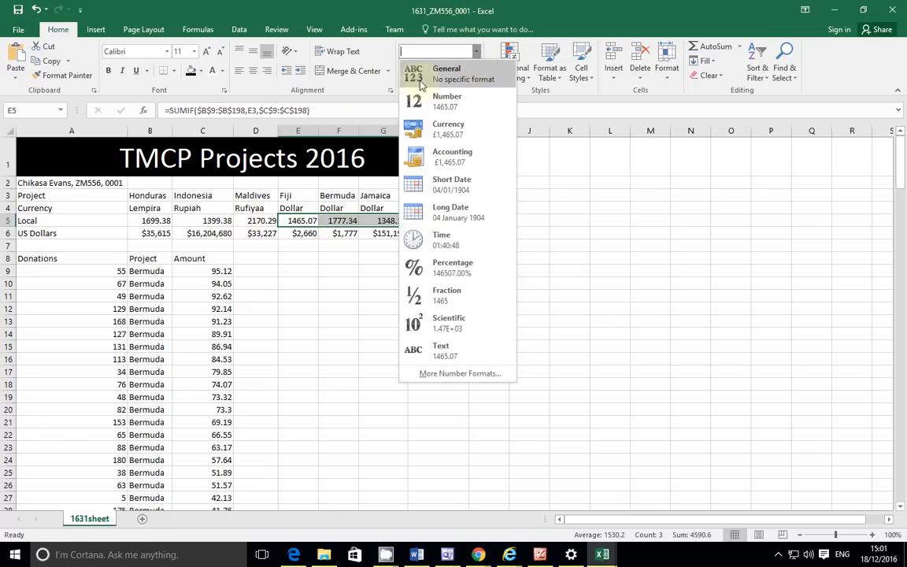
click(372, 92)
click(479, 93)
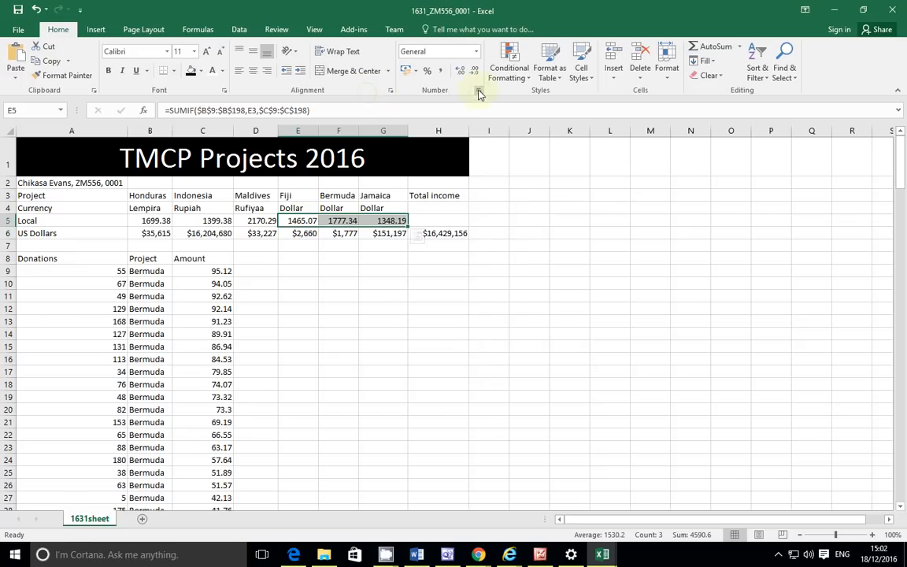
click(179, 243)
click(327, 249)
click(327, 248)
click(313, 263)
scroll(307, 295, down, 5)
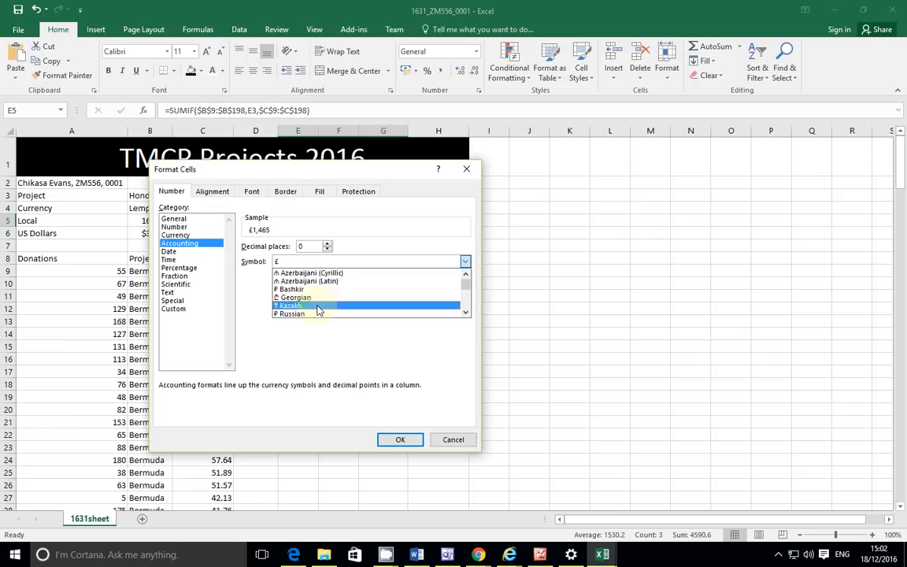
scroll(315, 310, down, 2)
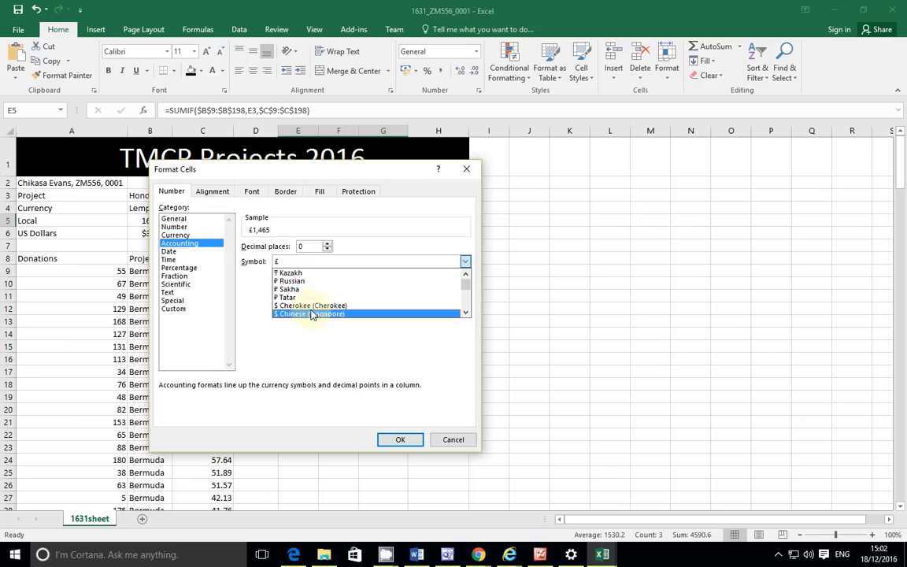
click(312, 314)
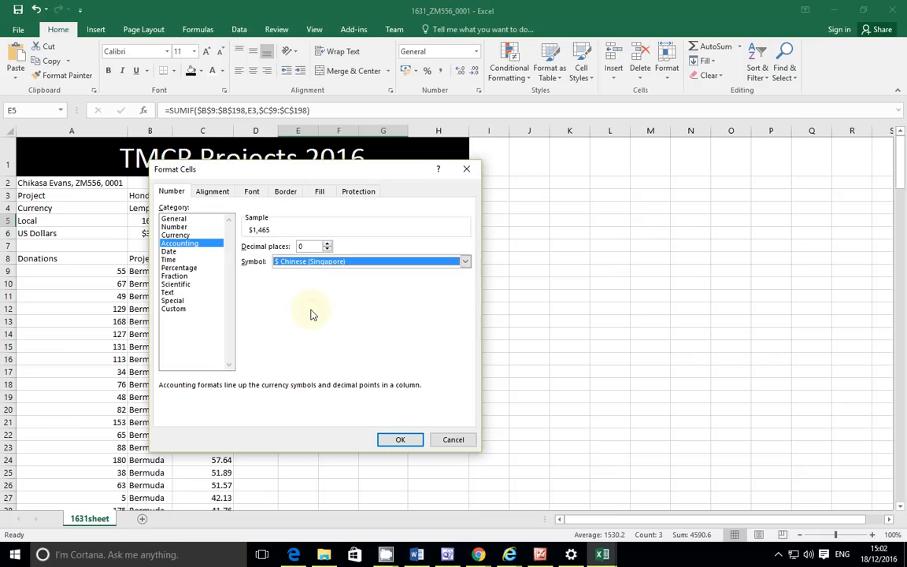
click(392, 443)
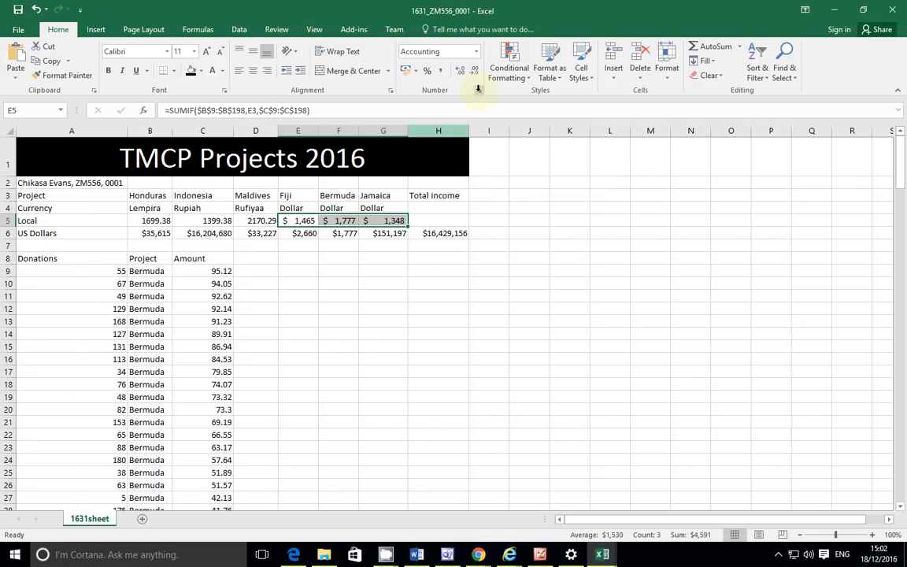
Step: Change the E5:G5 accounting symbol to $ English (United States)
click(478, 89)
click(465, 261)
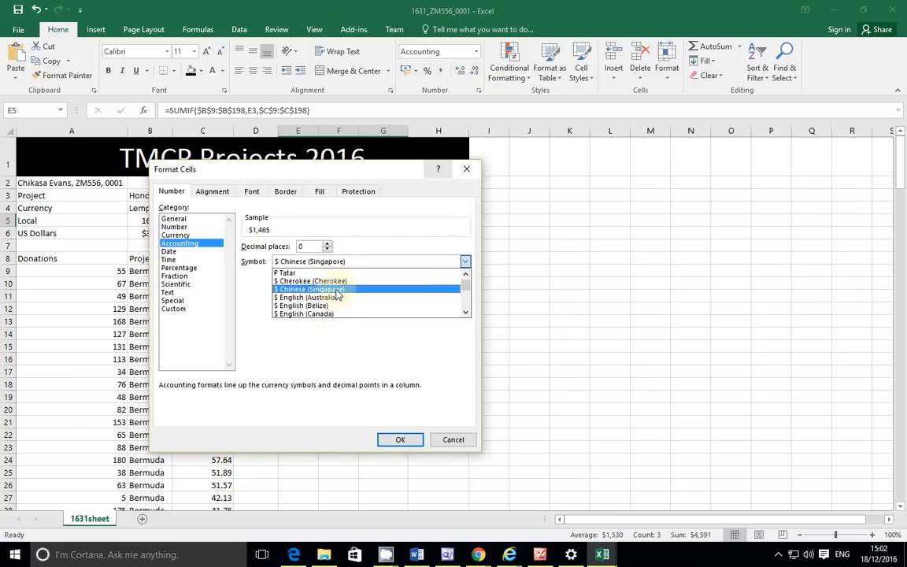
scroll(336, 305, down, 1)
scroll(342, 309, down, 2)
scroll(341, 310, down, 4)
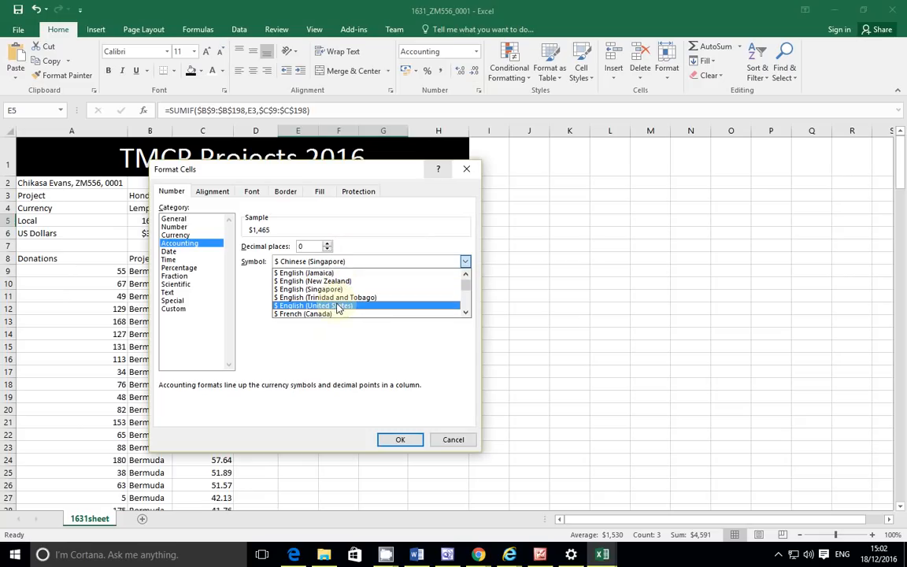
click(337, 307)
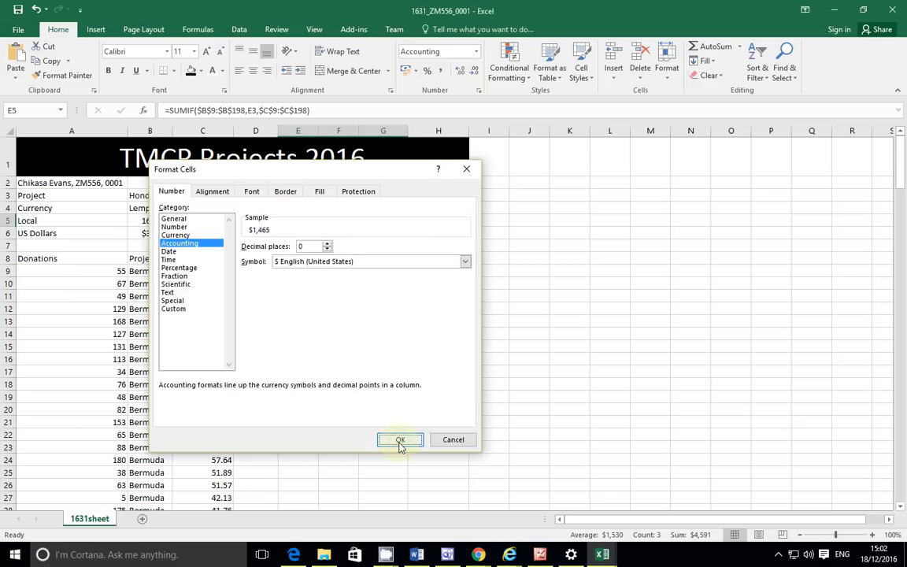
click(400, 443)
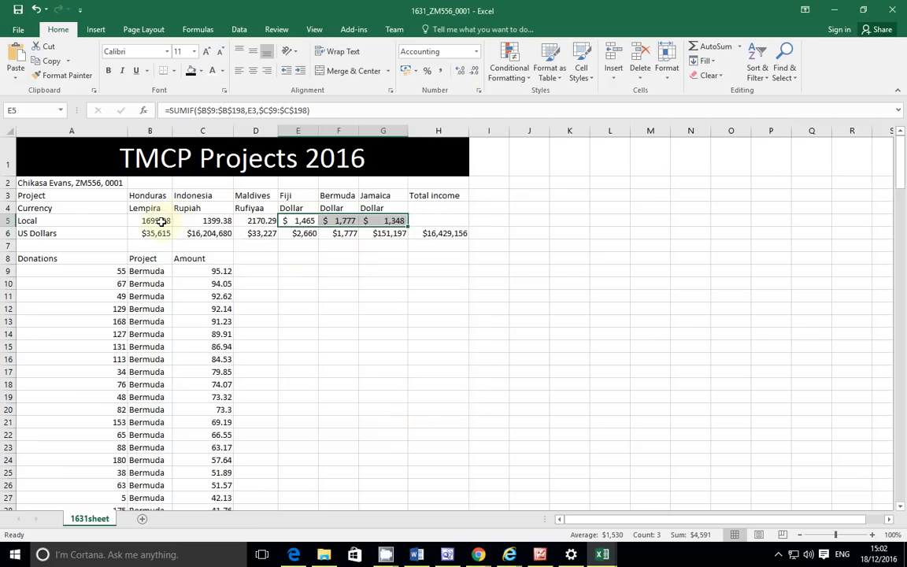
Step: Set the Honduras local total in B5 to Currency format with 2 decimals
click(159, 221)
click(479, 91)
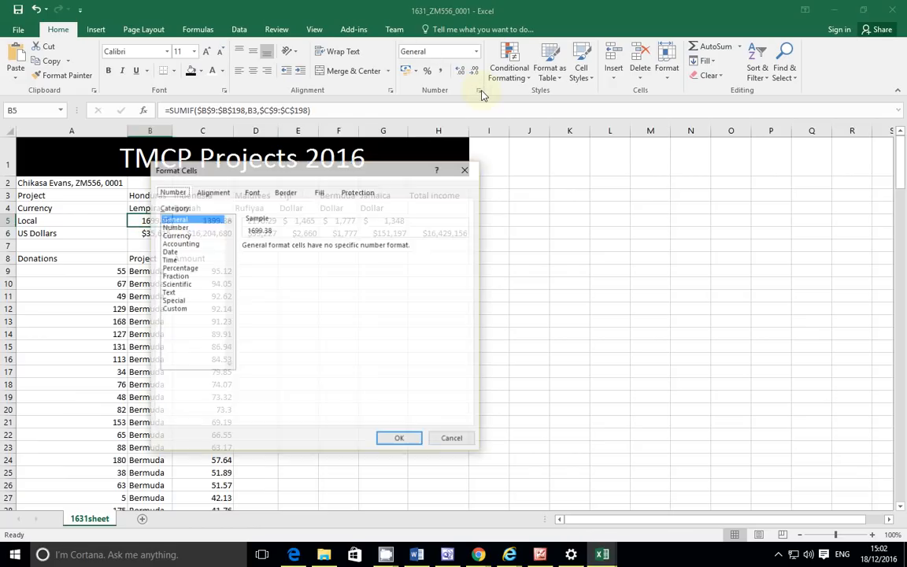
click(176, 235)
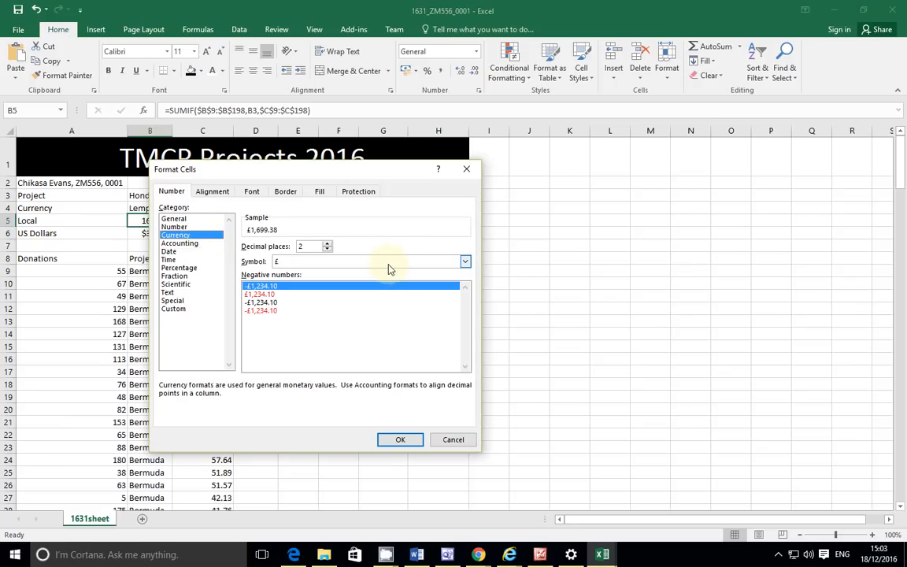
Step: Scroll through the currency Symbol list in search of the Honduran lempira
click(388, 263)
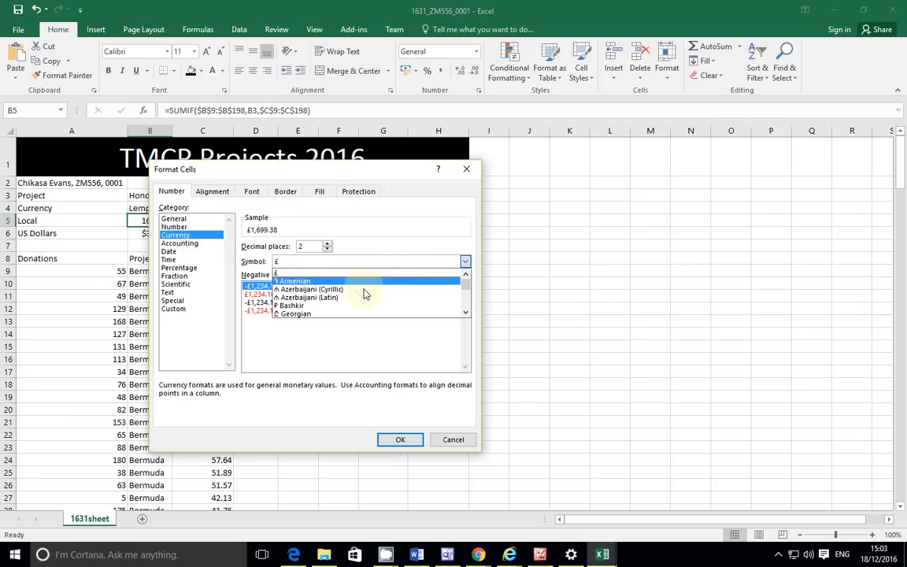
scroll(365, 294, down, 2)
scroll(365, 294, down, 8)
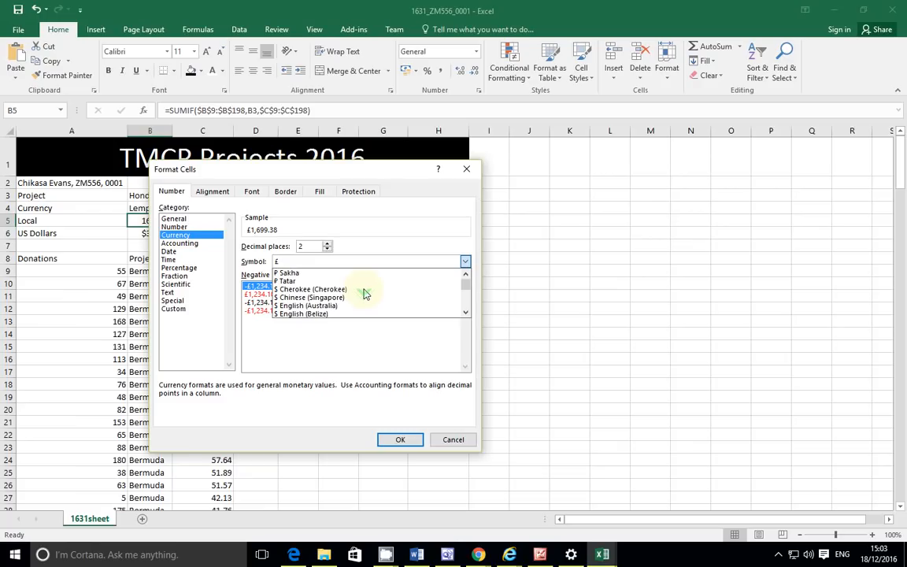
scroll(365, 293, down, 3)
scroll(364, 293, down, 1)
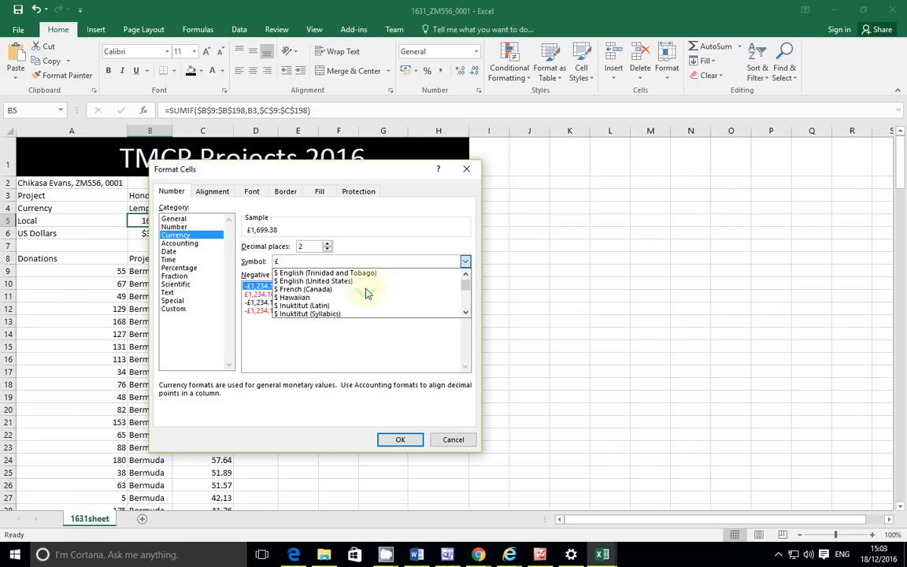
scroll(365, 293, down, 3)
scroll(365, 293, down, 2)
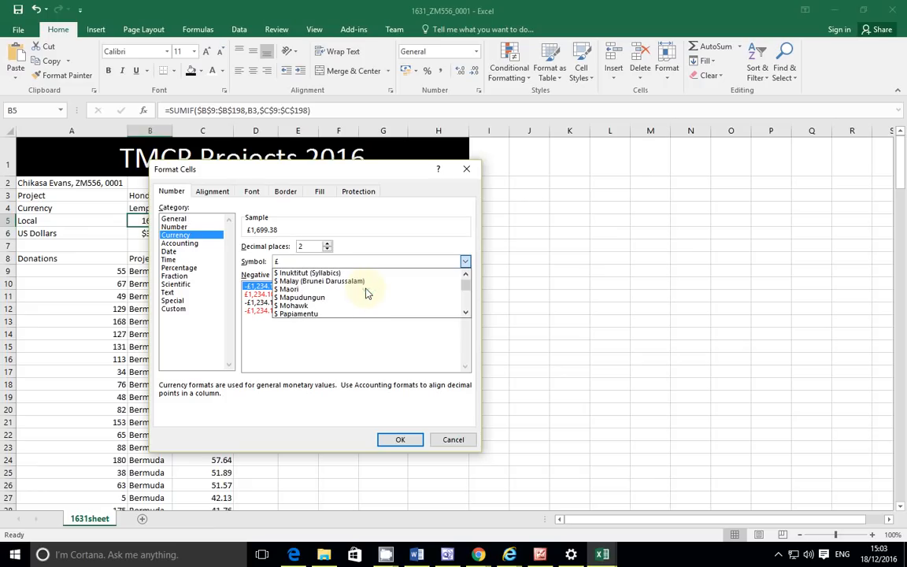
scroll(366, 294, down, 3)
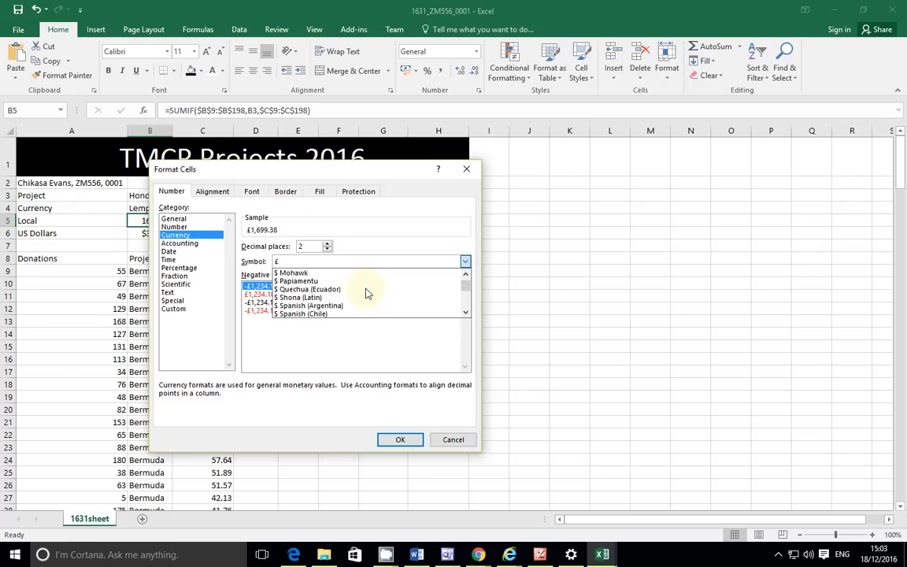
scroll(365, 293, down, 13)
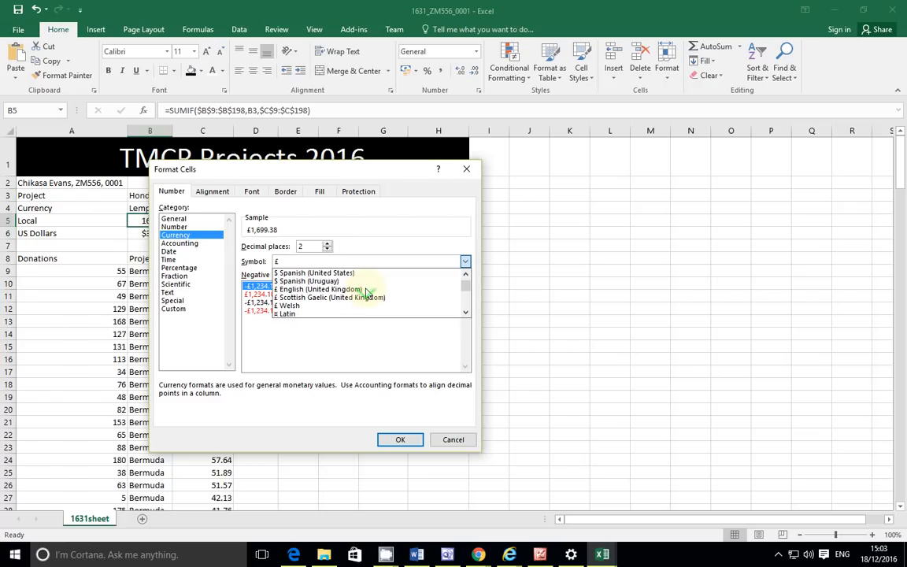
scroll(365, 293, down, 4)
scroll(365, 294, up, 1)
scroll(365, 293, down, 8)
scroll(365, 294, down, 5)
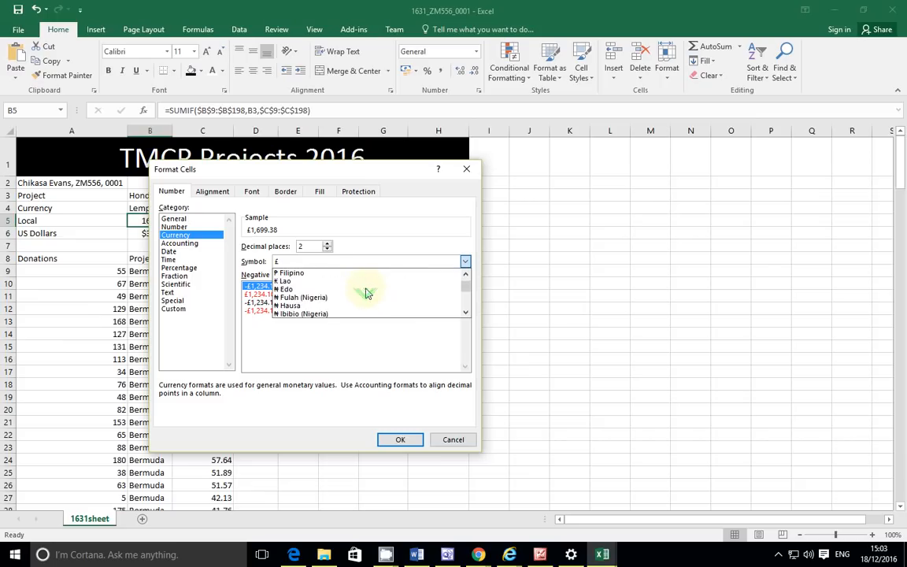
scroll(365, 294, down, 2)
scroll(366, 293, down, 12)
scroll(365, 293, down, 7)
scroll(365, 293, down, 1)
scroll(365, 293, down, 12)
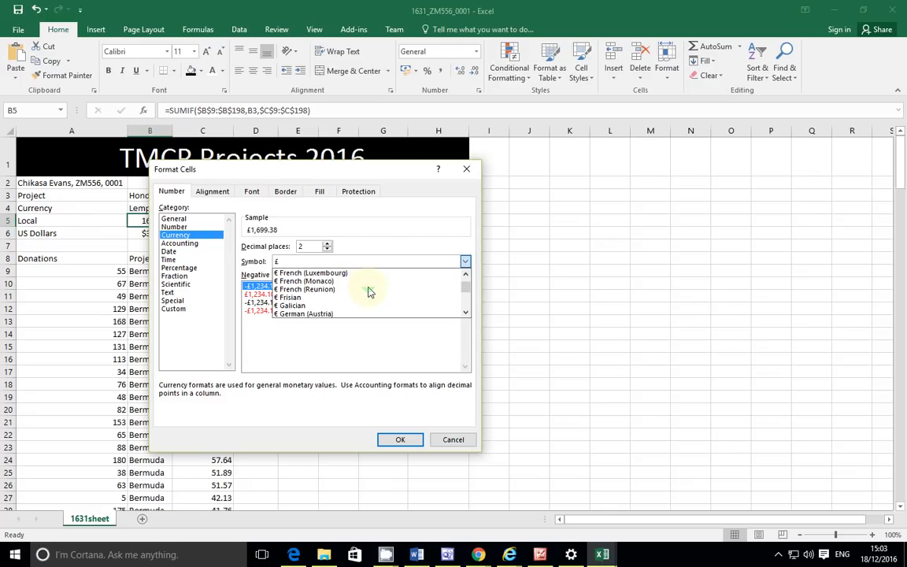
scroll(369, 292, down, 5)
scroll(369, 292, up, 2)
scroll(368, 292, down, 1)
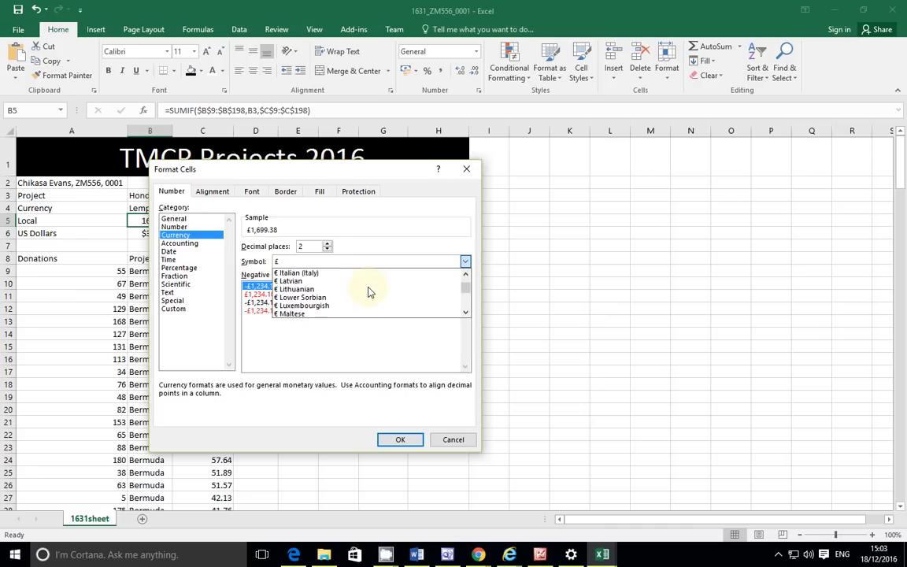
scroll(370, 291, down, 6)
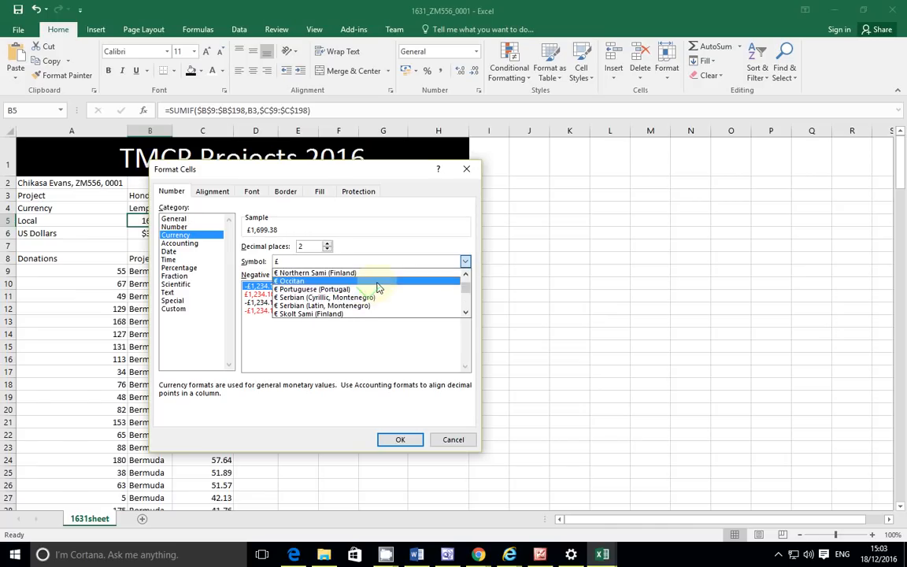
scroll(378, 288, down, 3)
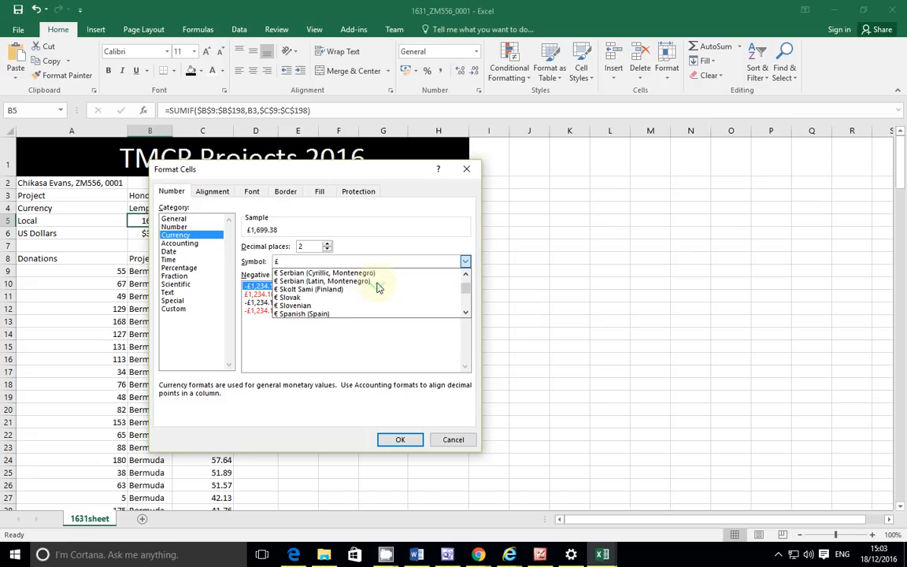
scroll(377, 288, down, 8)
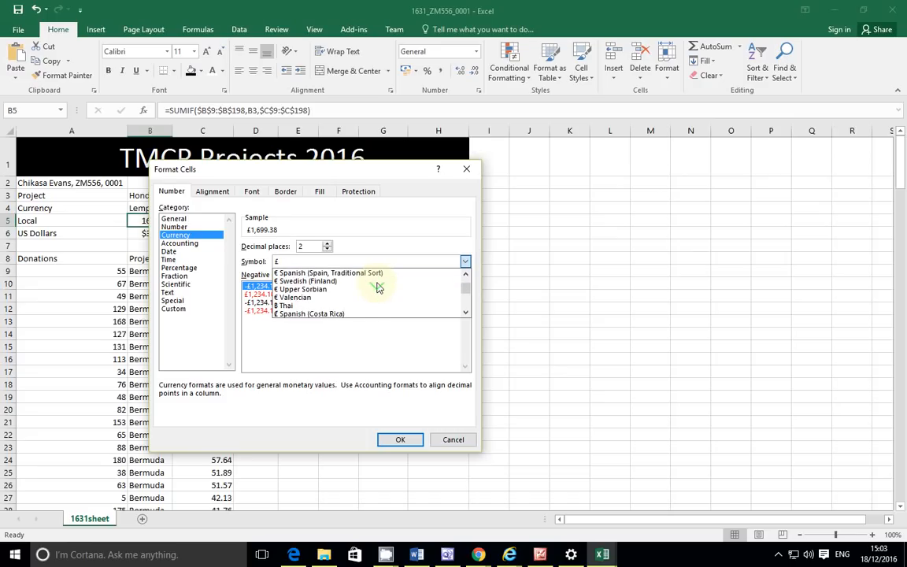
scroll(377, 288, down, 8)
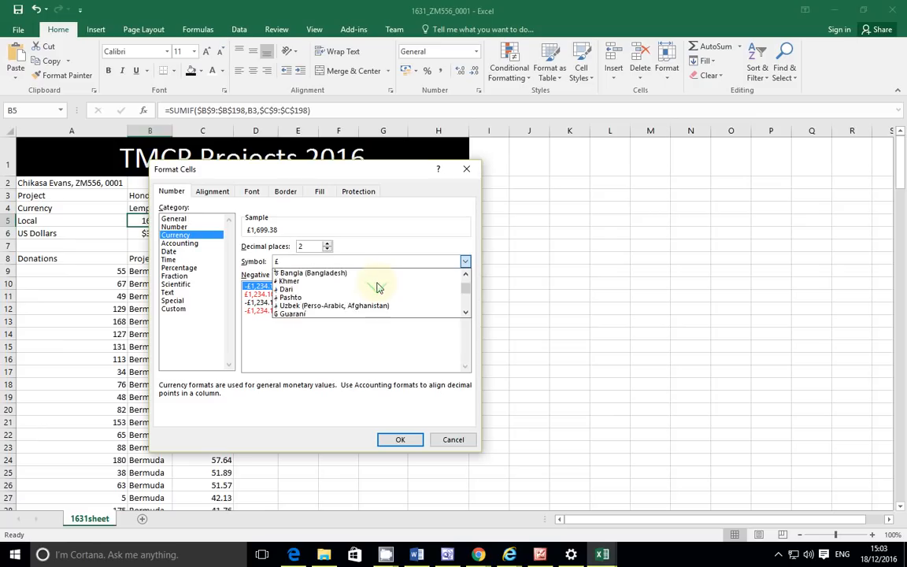
scroll(377, 288, down, 8)
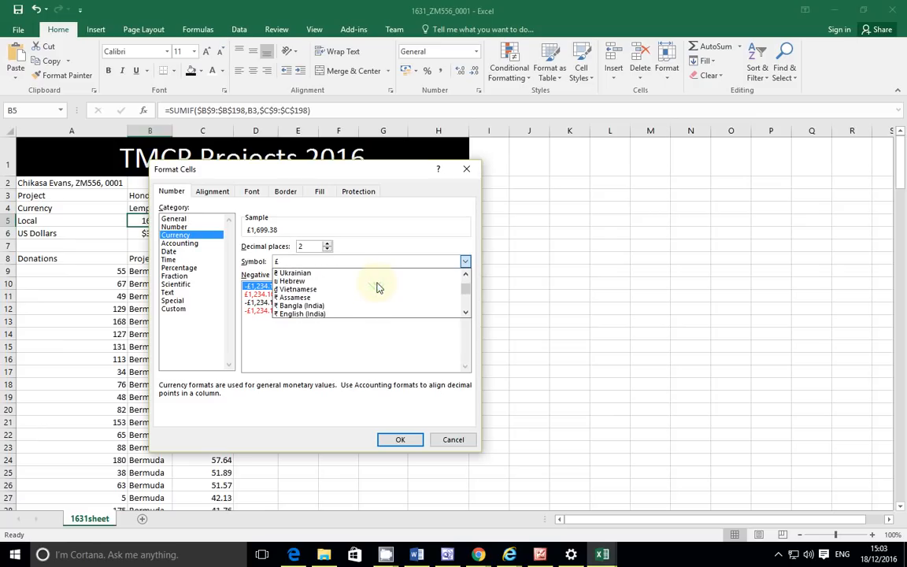
scroll(377, 288, down, 9)
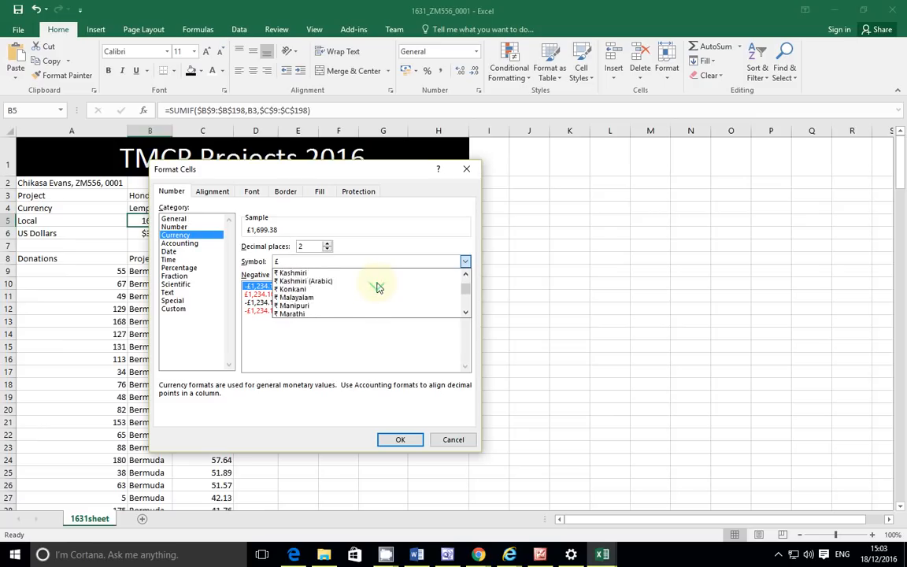
scroll(377, 288, down, 2)
scroll(377, 288, down, 9)
scroll(377, 288, down, 4)
scroll(377, 288, down, 1)
scroll(377, 288, down, 3)
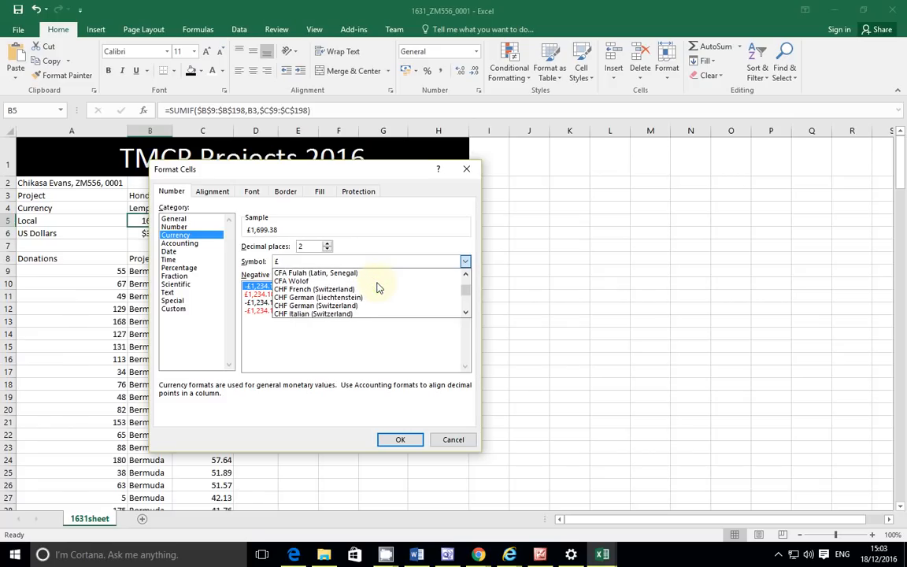
scroll(377, 288, down, 1)
scroll(377, 288, down, 4)
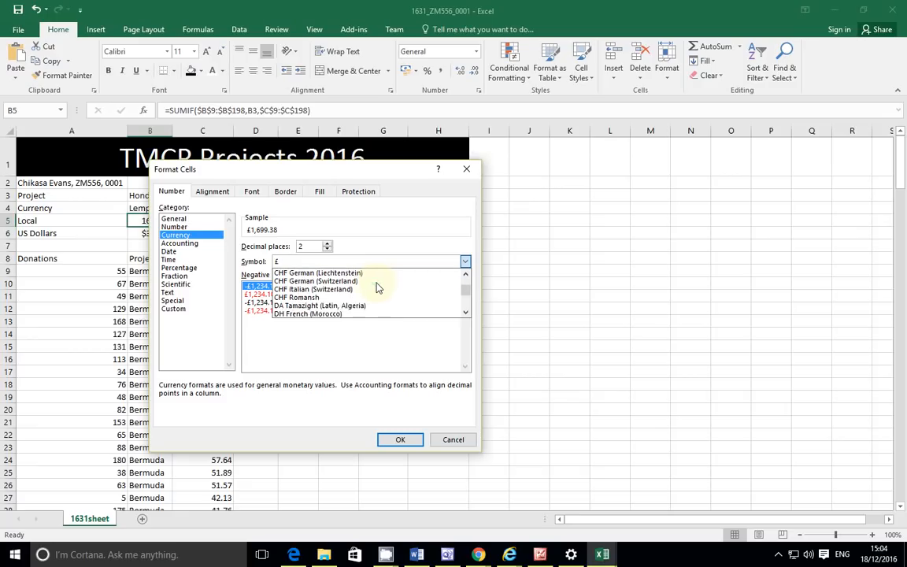
scroll(377, 289, down, 1)
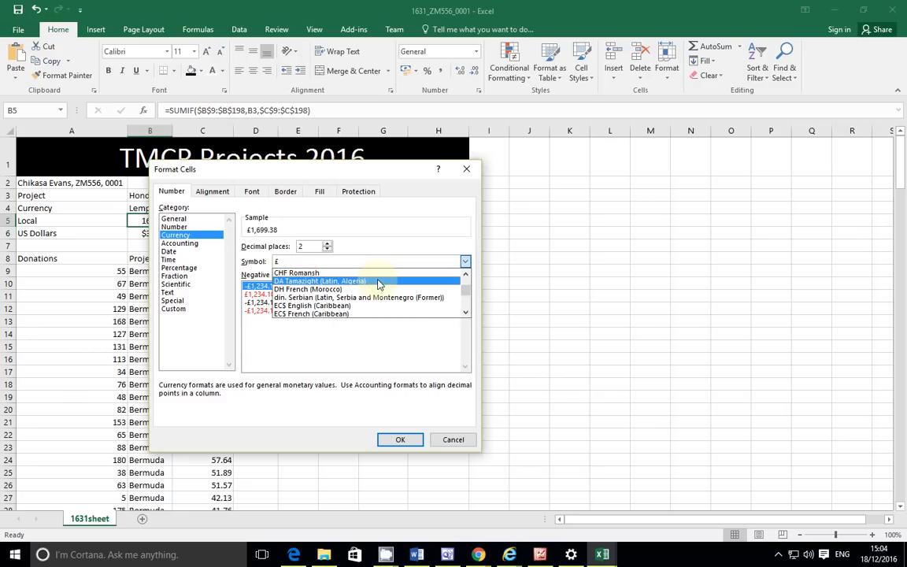
scroll(377, 283, down, 6)
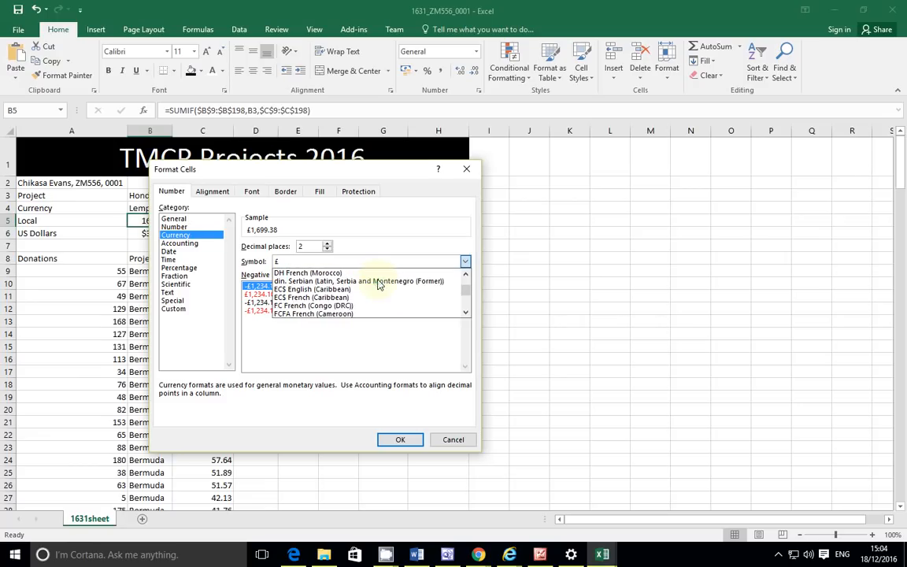
scroll(377, 284, down, 6)
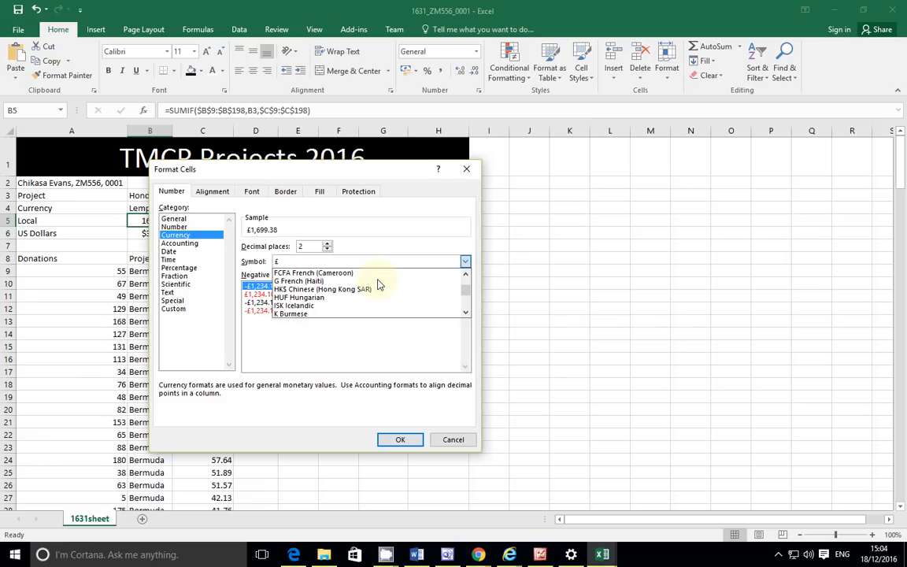
scroll(377, 283, down, 7)
scroll(377, 283, down, 3)
scroll(377, 283, down, 6)
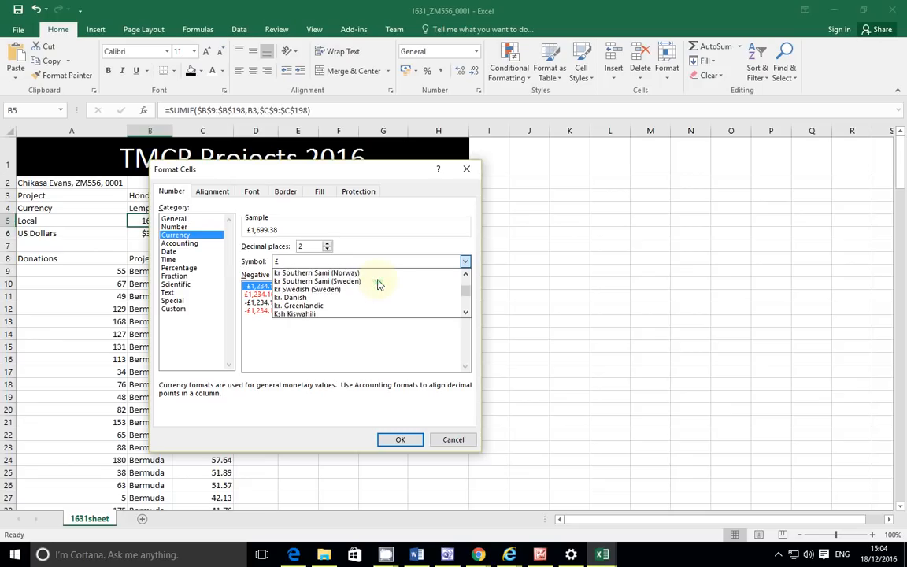
scroll(377, 283, down, 3)
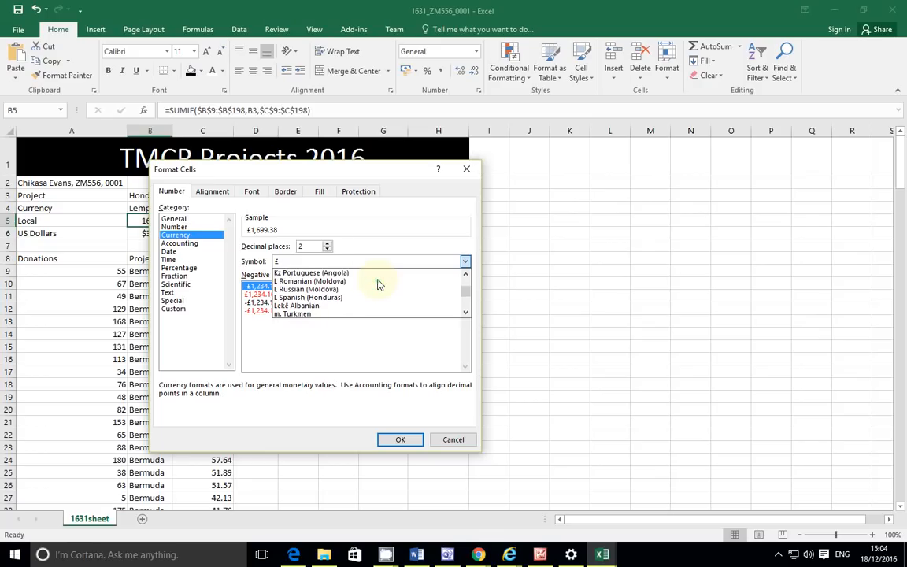
Step: Give B5 the L Spanish (Honduras) symbol with 0 decimal places, showing L1,699
click(337, 298)
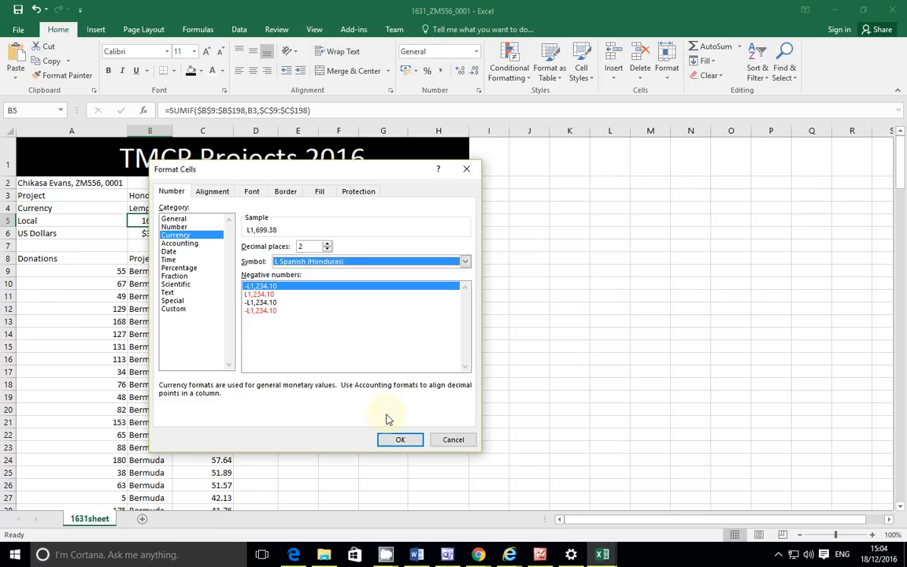
click(326, 249)
click(326, 248)
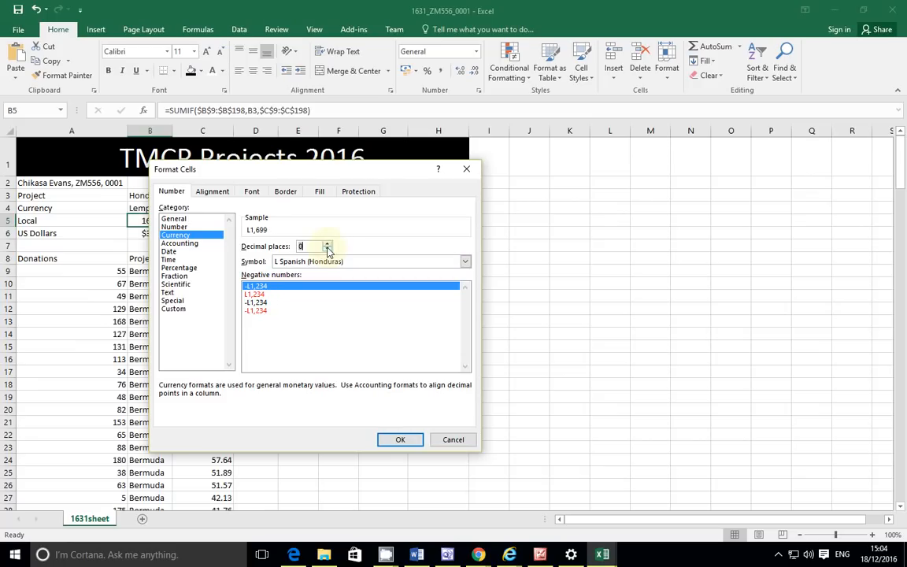
click(400, 438)
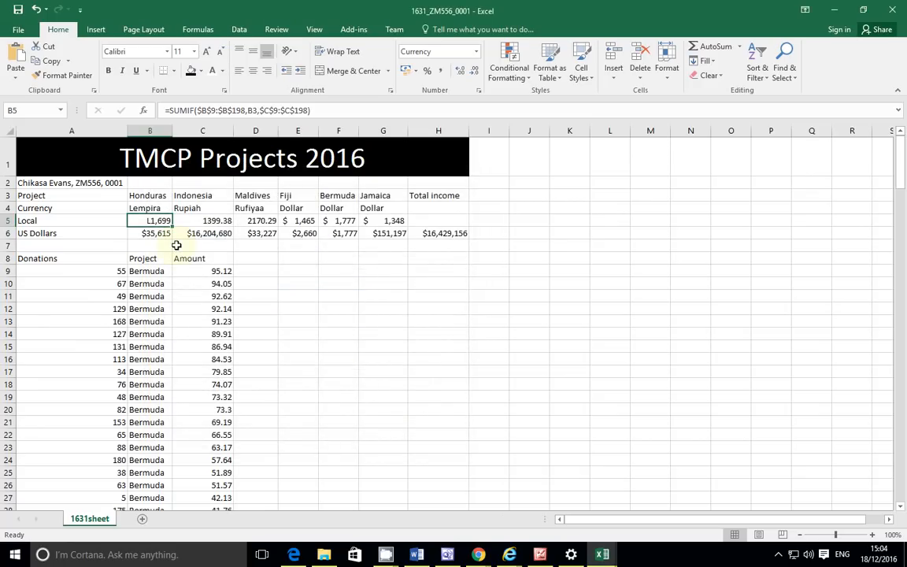
Step: Set the Indonesia local total in C5 to Currency with 0 decimal places
click(225, 219)
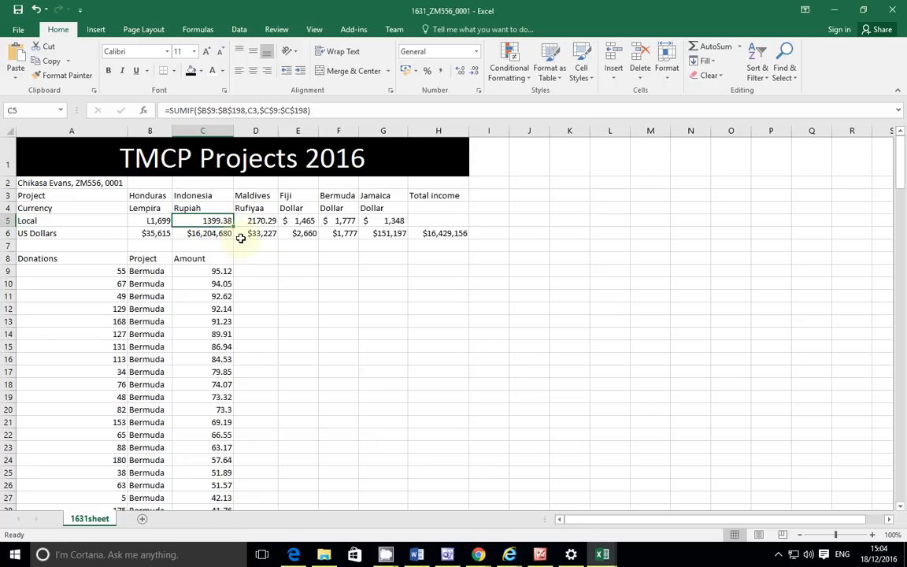
click(478, 91)
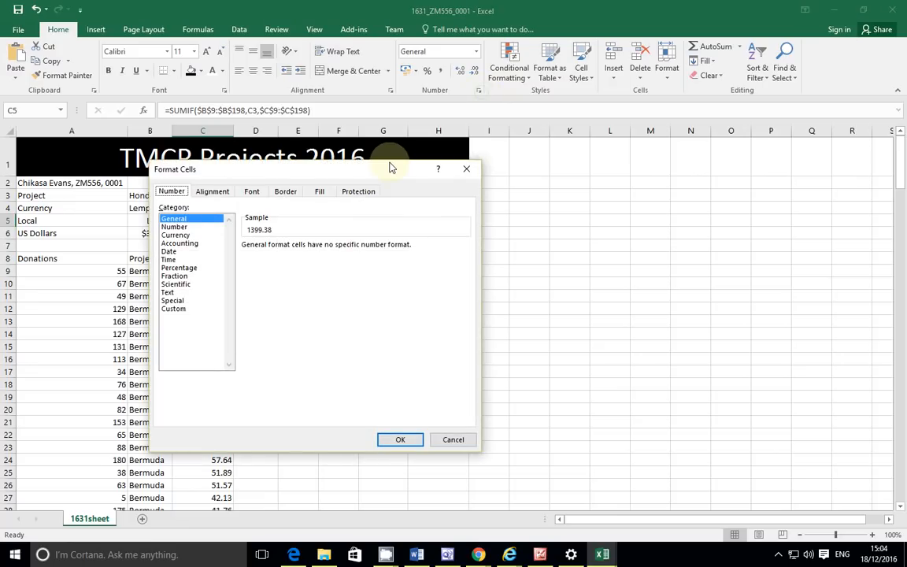
click(175, 235)
click(327, 249)
click(327, 248)
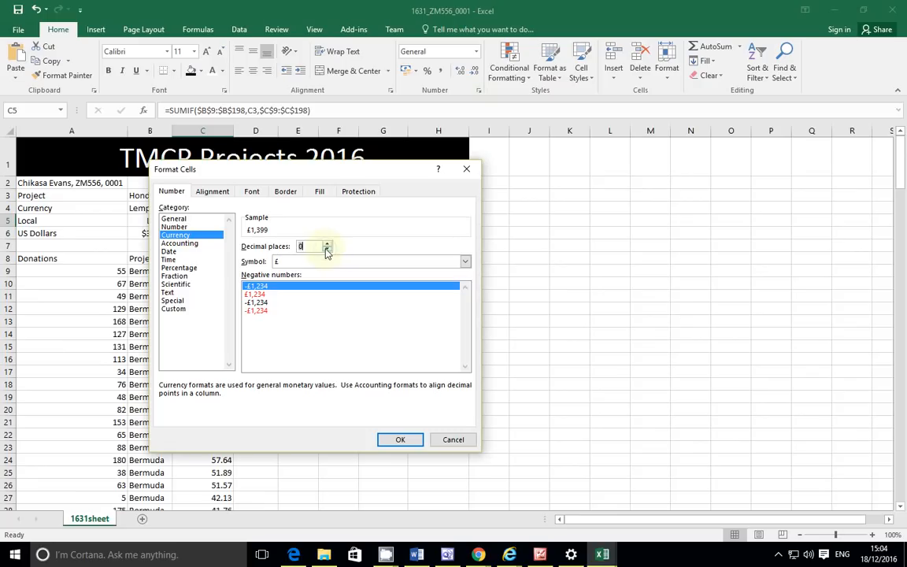
Step: Choose the Rp Indonesian symbol for C5 so it shows Rp1,399
click(327, 261)
scroll(323, 297, down, 5)
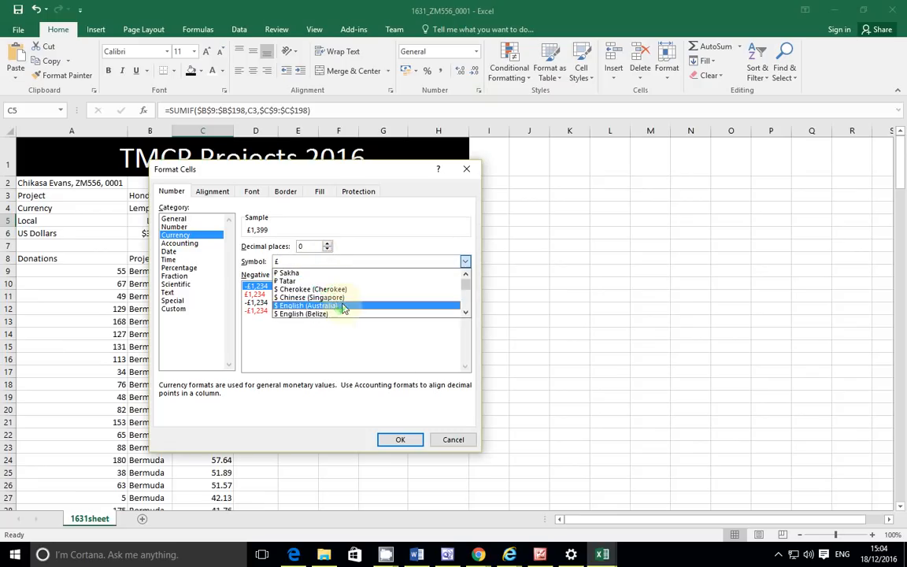
scroll(349, 296, down, 1)
scroll(349, 296, down, 1)
scroll(349, 296, down, 3)
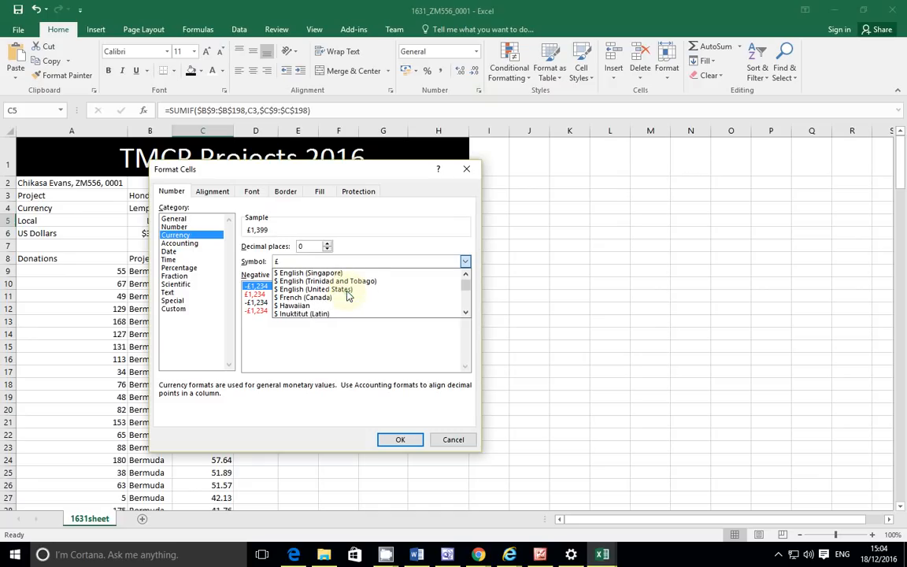
scroll(348, 296, down, 4)
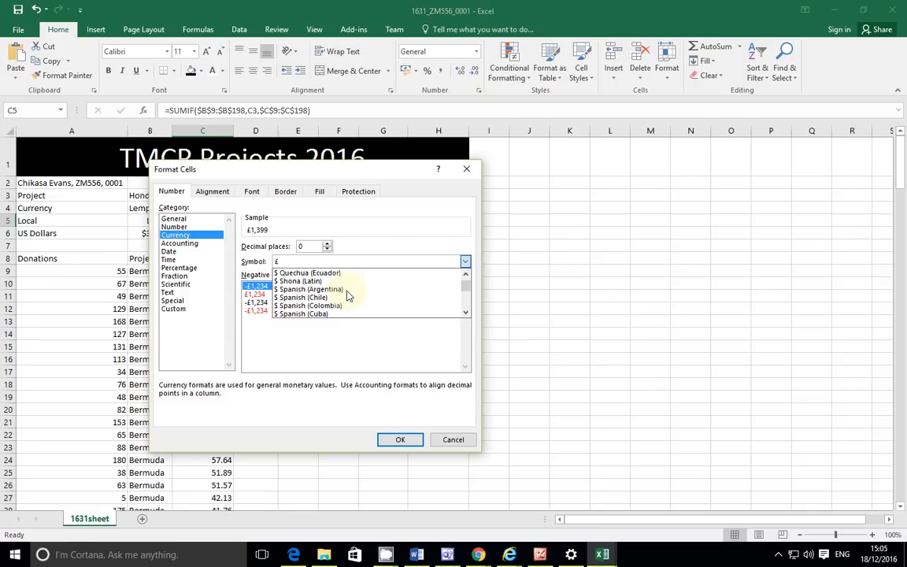
scroll(348, 296, down, 5)
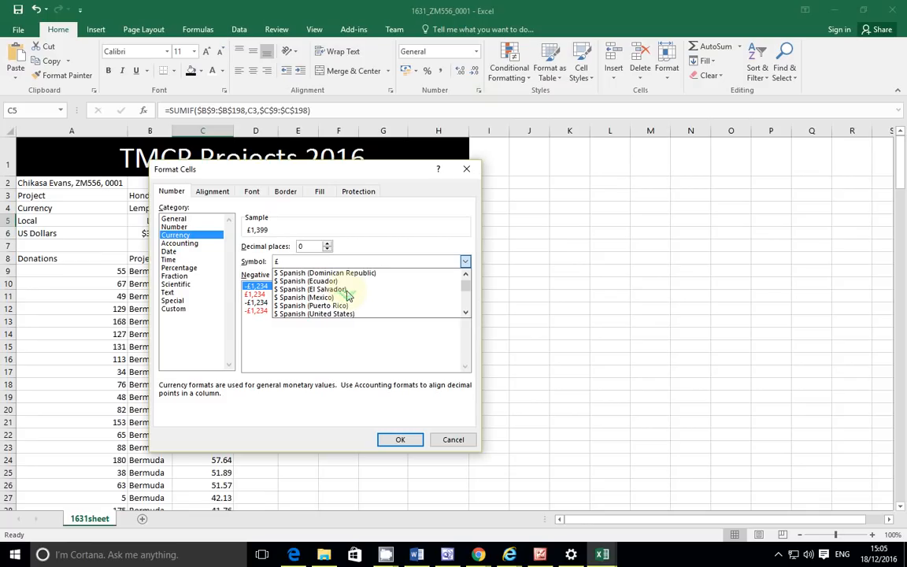
scroll(349, 296, down, 8)
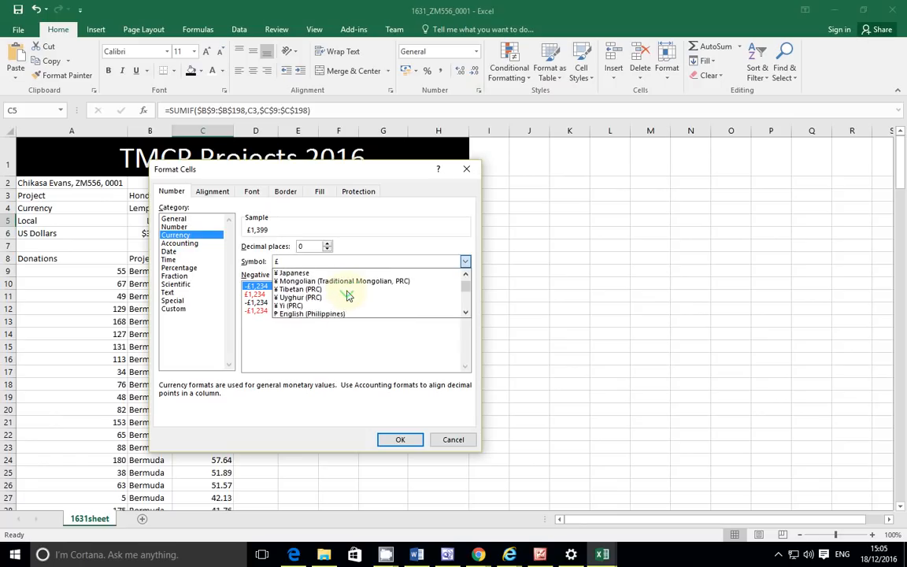
scroll(348, 296, down, 6)
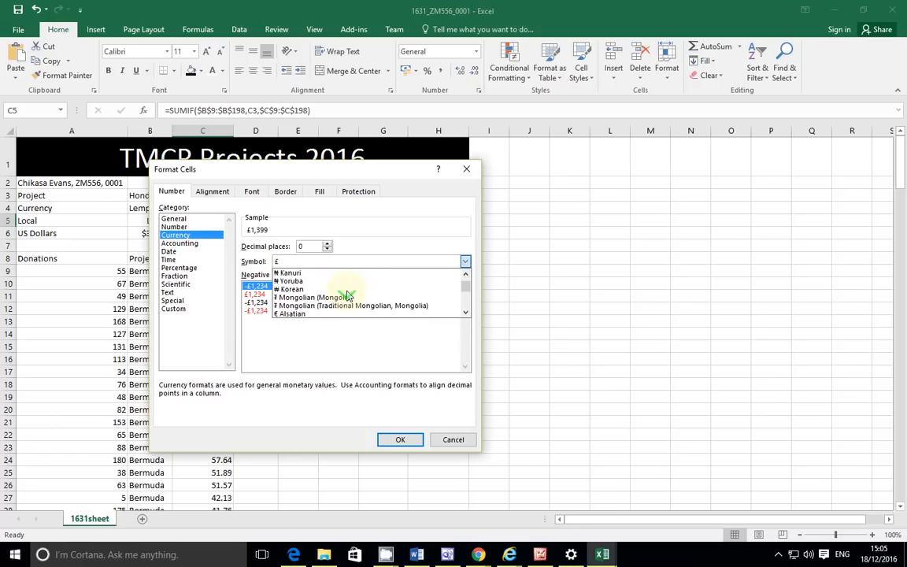
scroll(349, 296, down, 5)
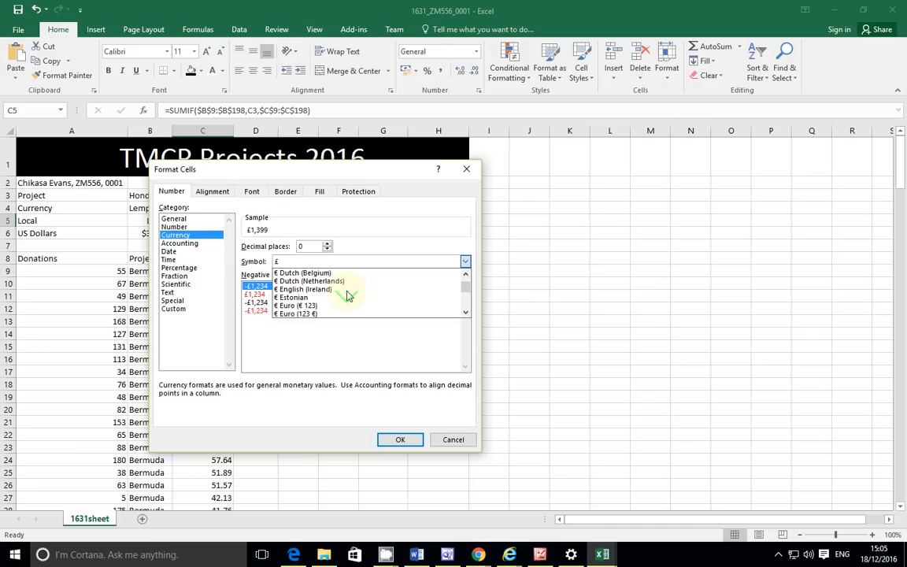
scroll(348, 296, down, 5)
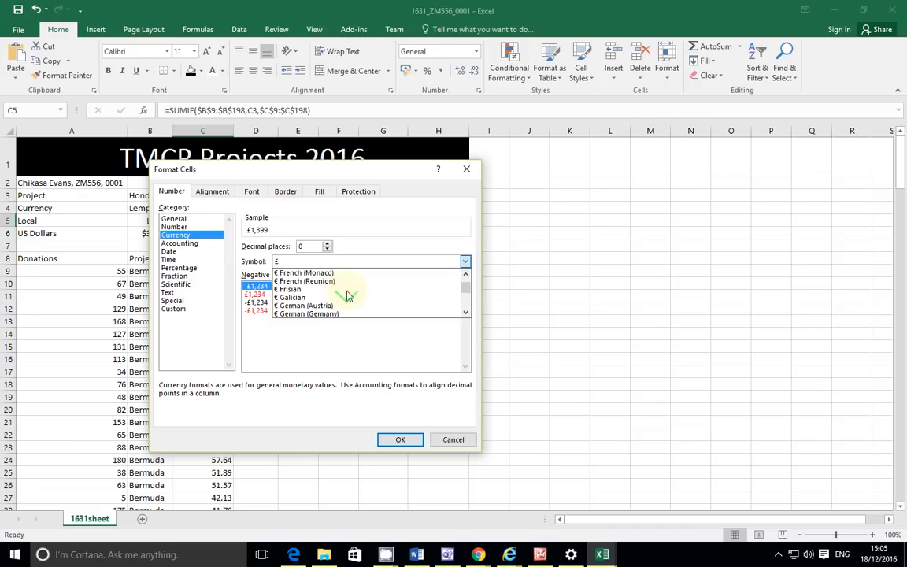
scroll(349, 296, down, 5)
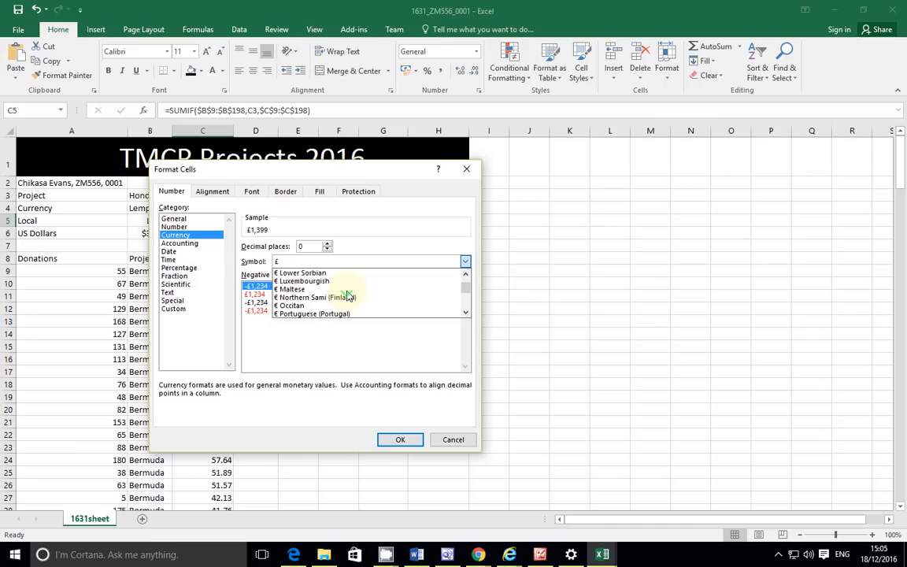
scroll(349, 296, down, 5)
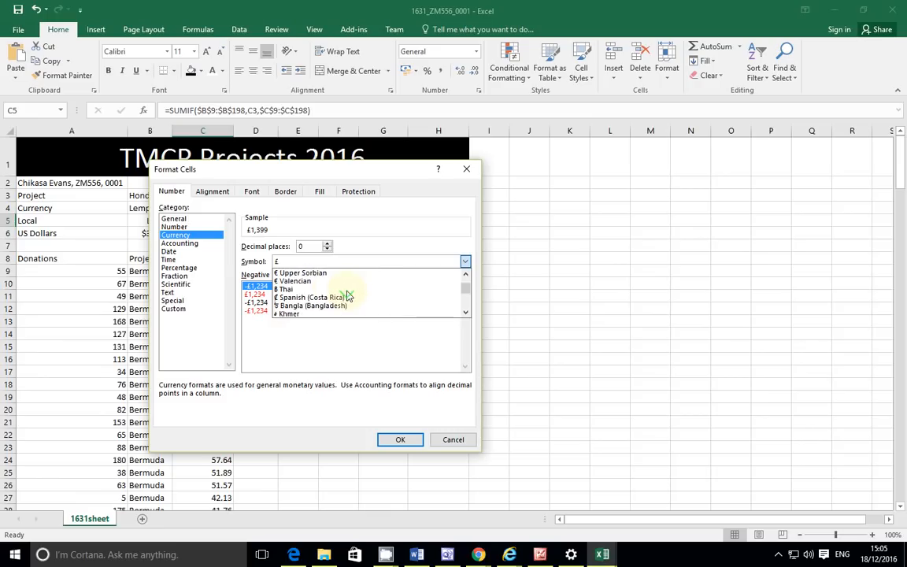
scroll(349, 296, down, 2)
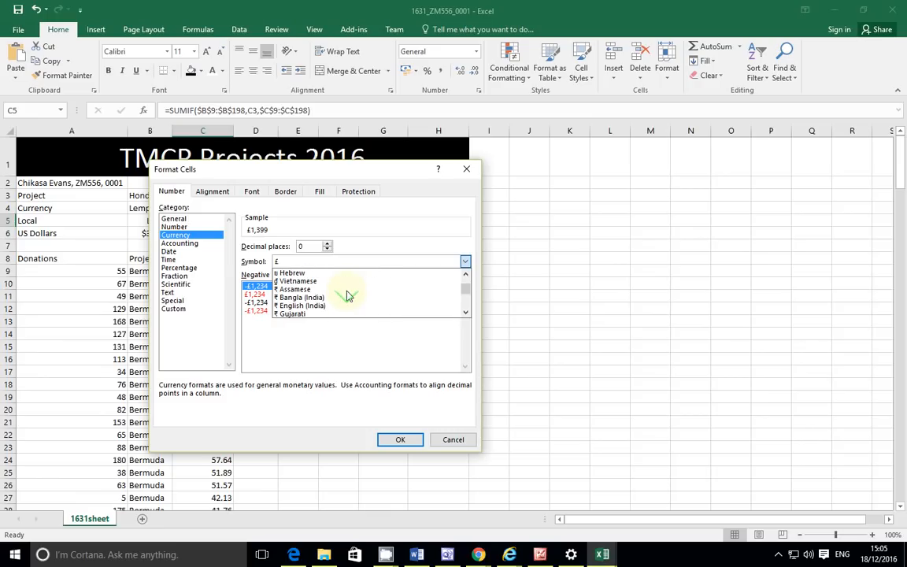
scroll(349, 296, down, 5)
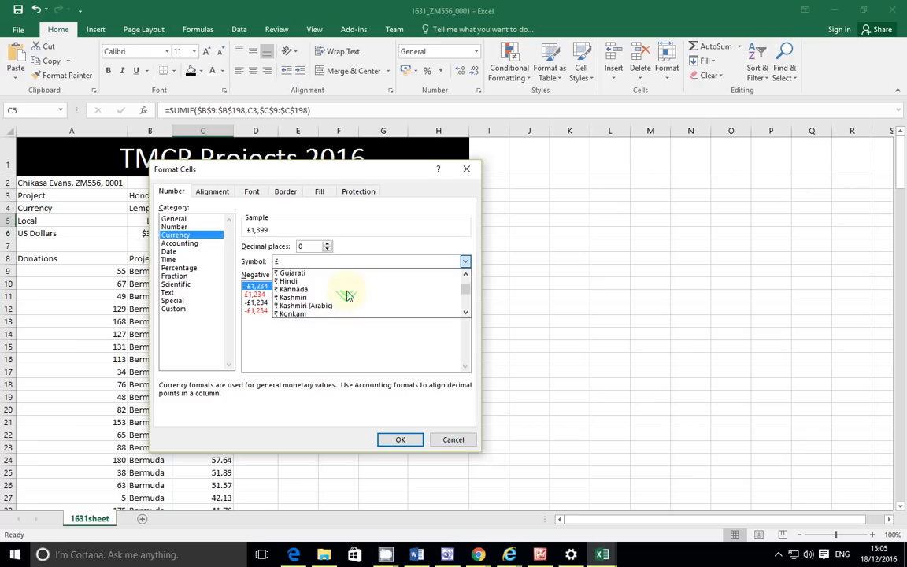
scroll(349, 296, up, 1)
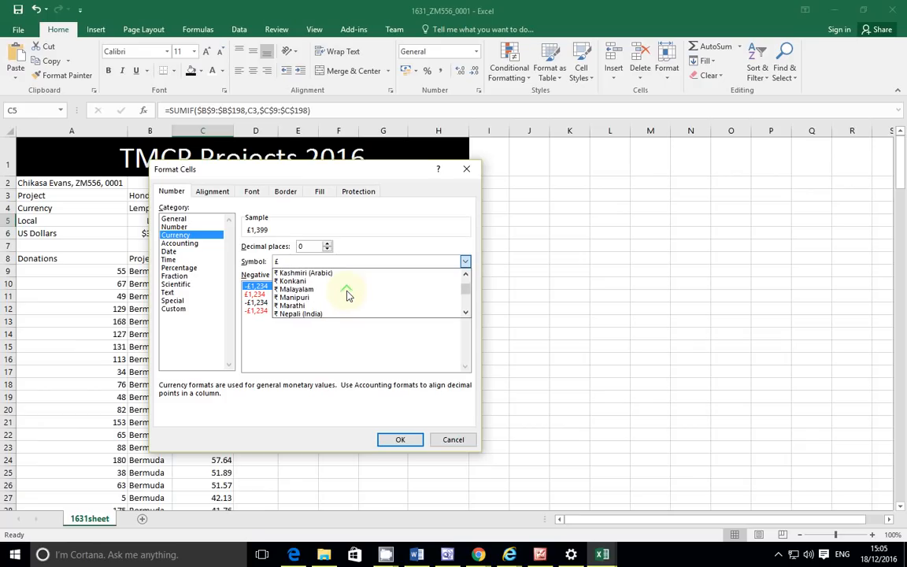
scroll(348, 296, down, 3)
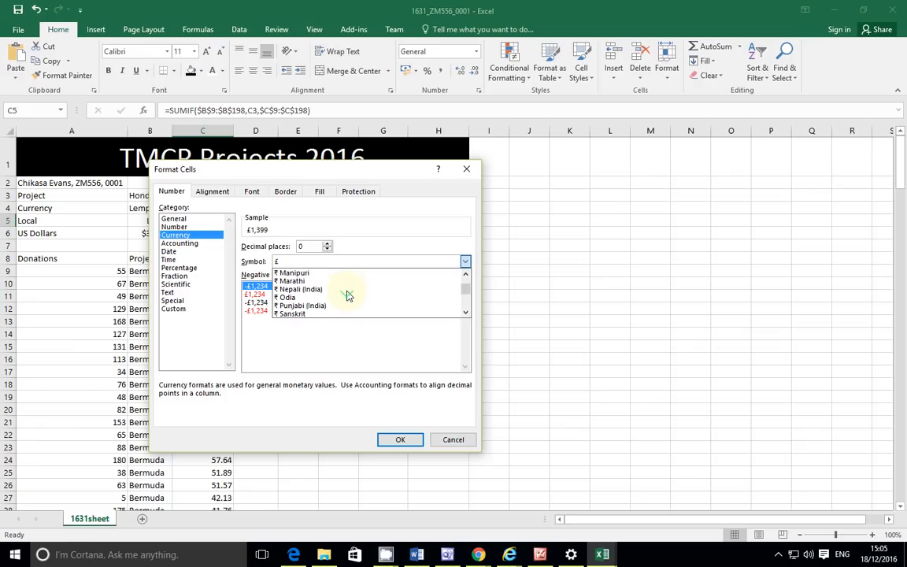
scroll(348, 297, down, 1)
scroll(349, 296, down, 1)
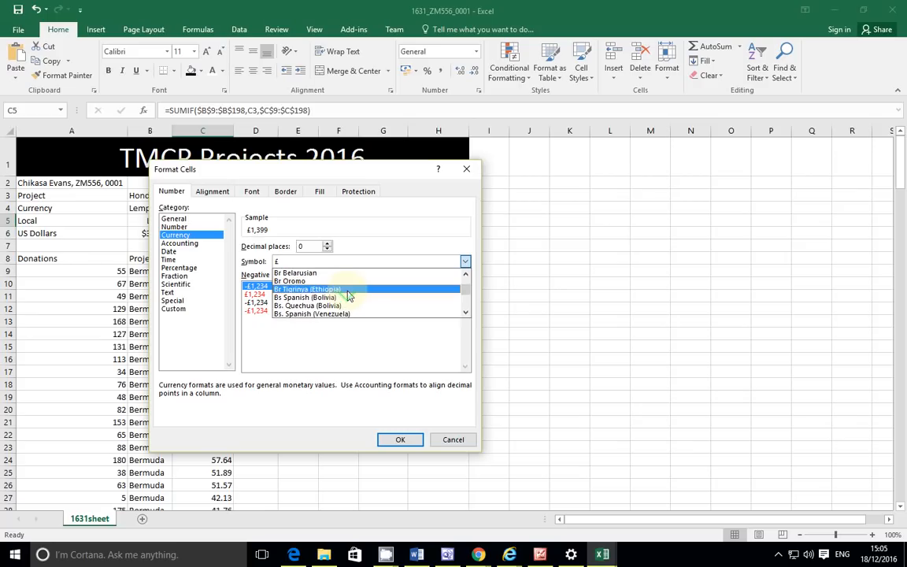
scroll(349, 296, down, 4)
scroll(347, 289, down, 4)
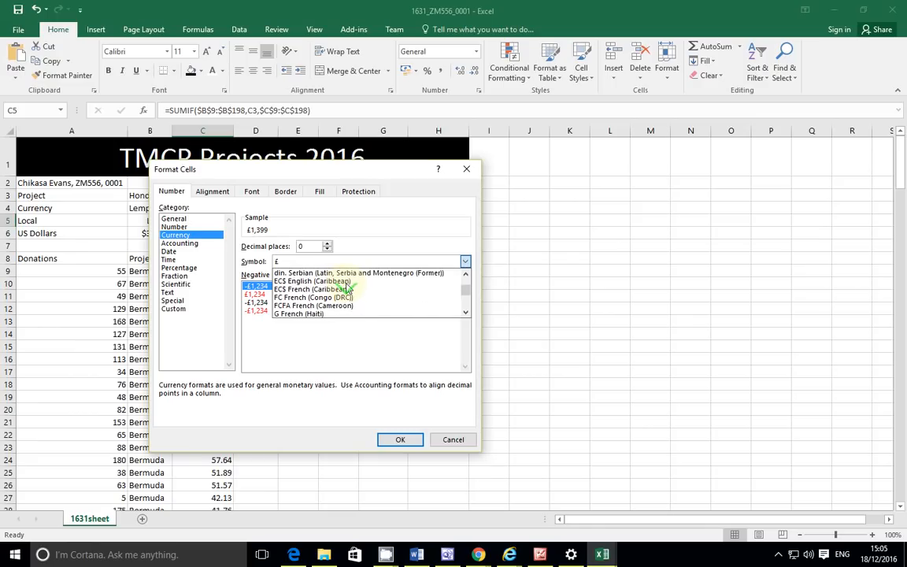
scroll(348, 289, down, 2)
scroll(347, 289, down, 2)
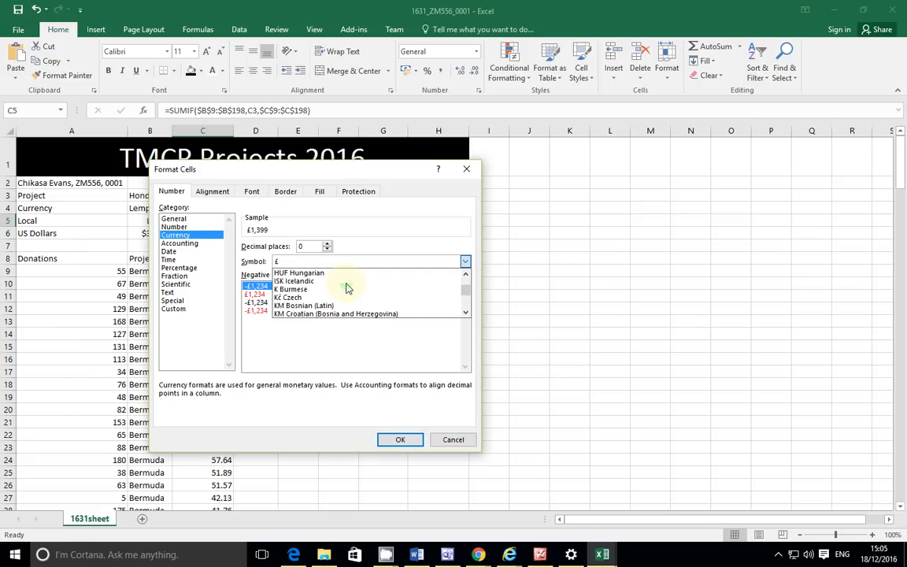
scroll(347, 289, down, 2)
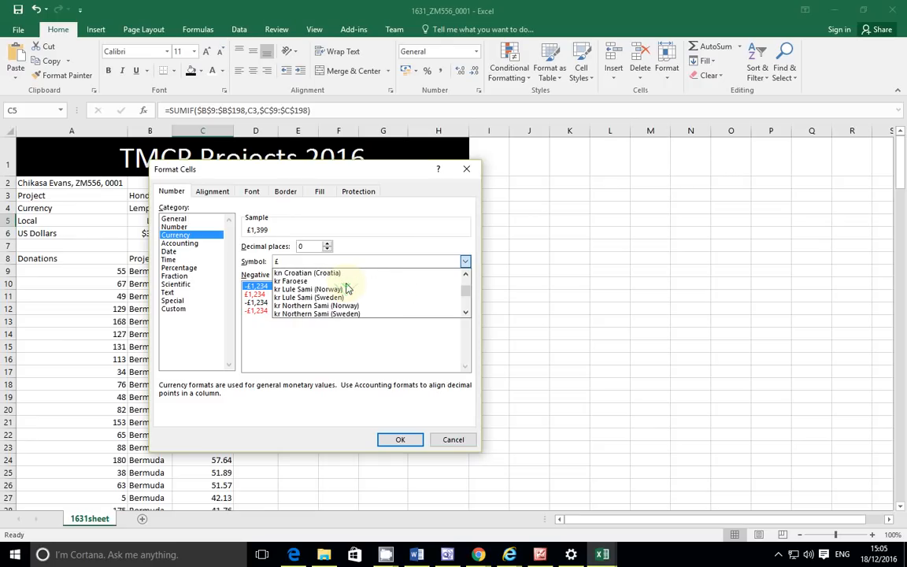
scroll(347, 289, down, 5)
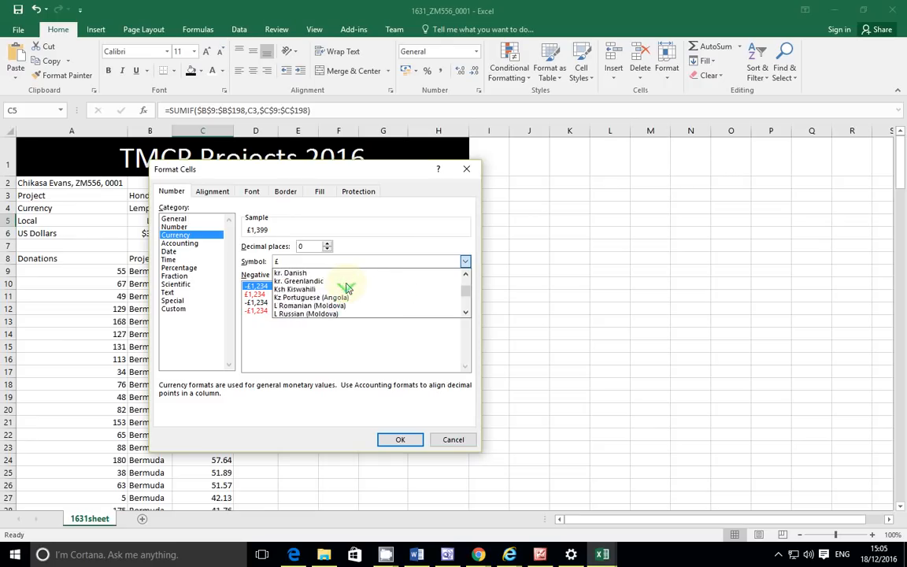
scroll(348, 289, down, 1)
scroll(347, 289, down, 2)
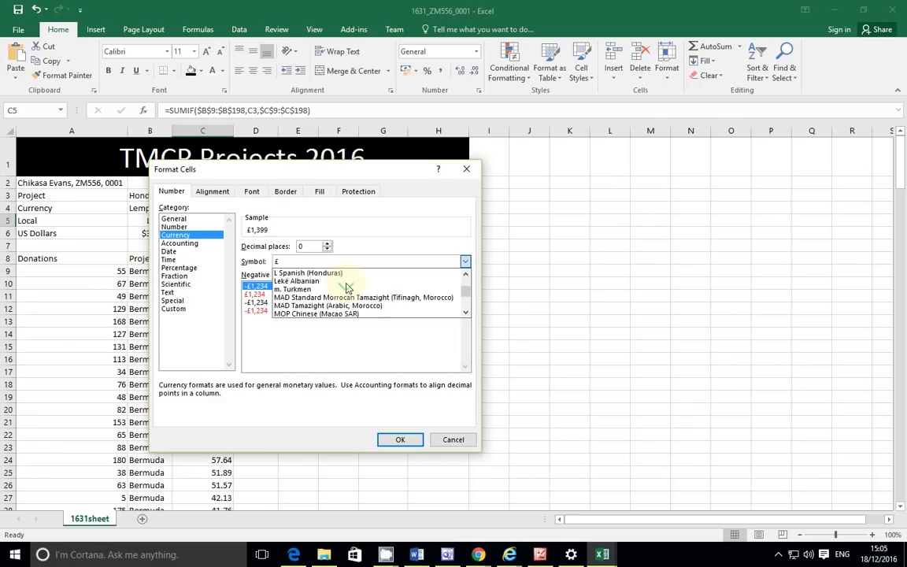
scroll(347, 289, down, 6)
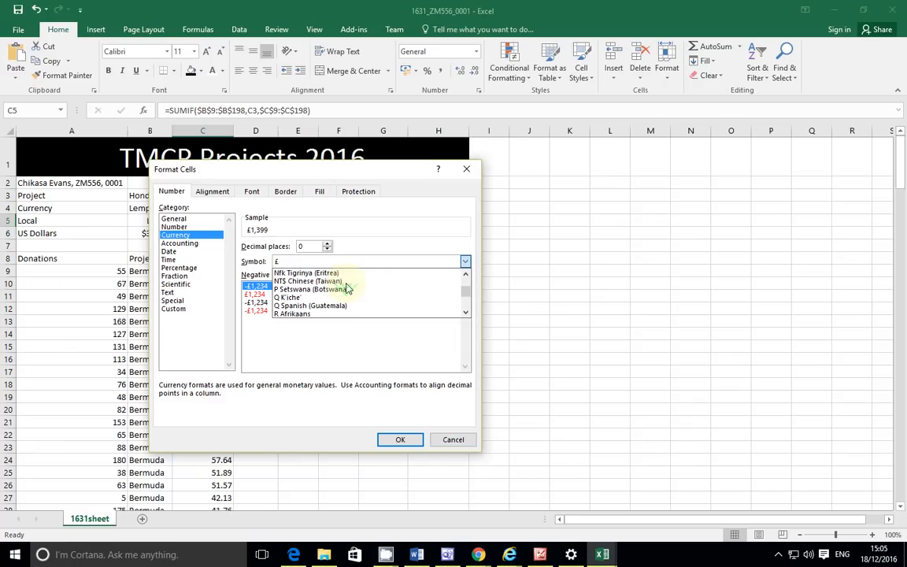
scroll(347, 289, down, 5)
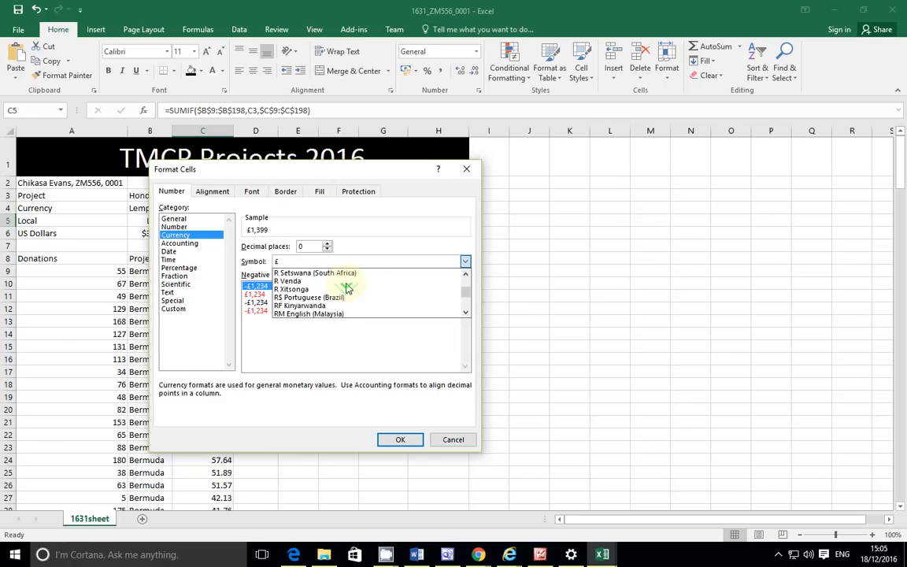
scroll(347, 289, down, 2)
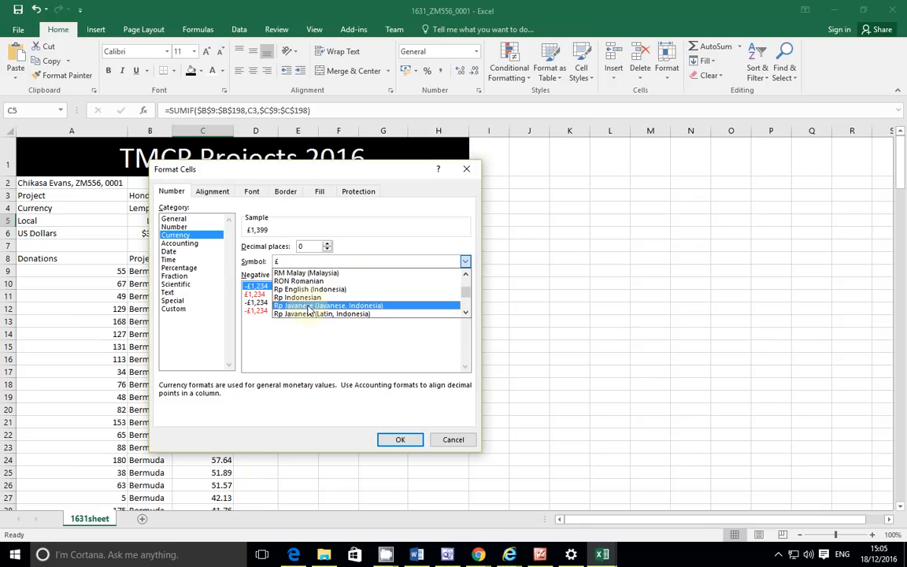
click(312, 299)
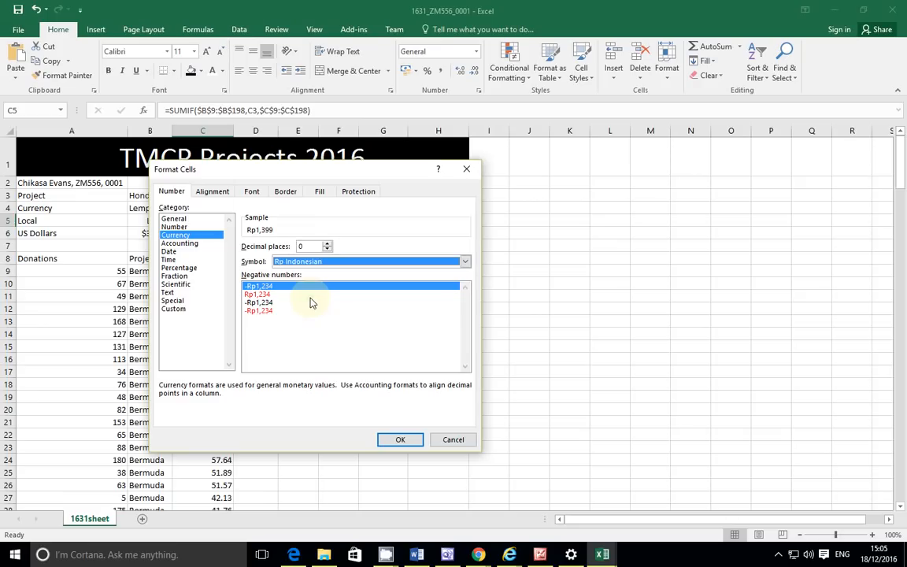
click(399, 442)
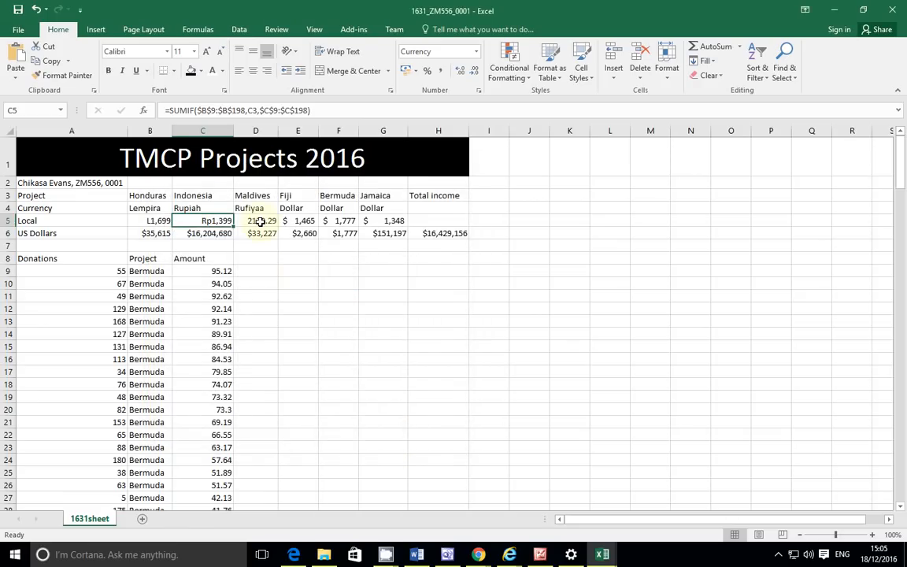
Step: Select the Maldives total in D5, then bring Chrome forward and close its My balance window
click(260, 221)
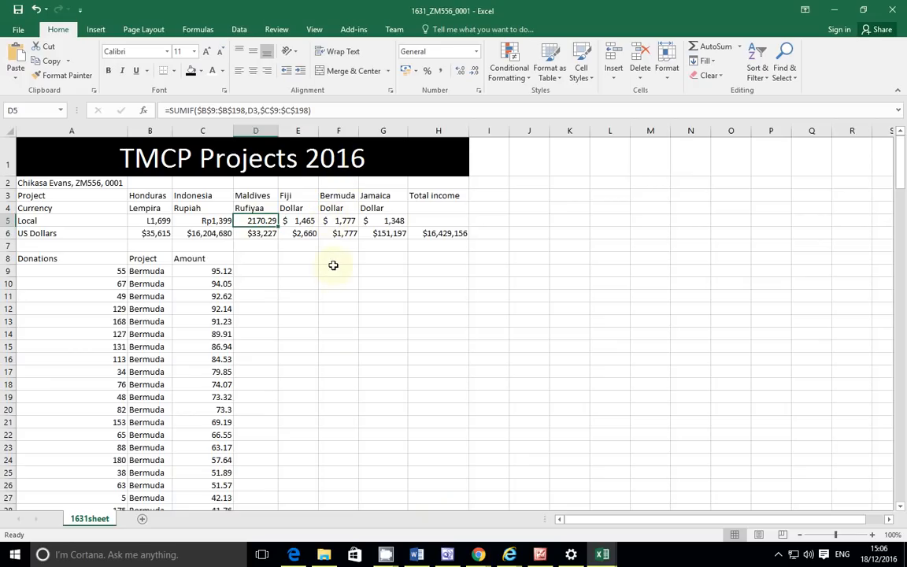
mouse_move(488, 559)
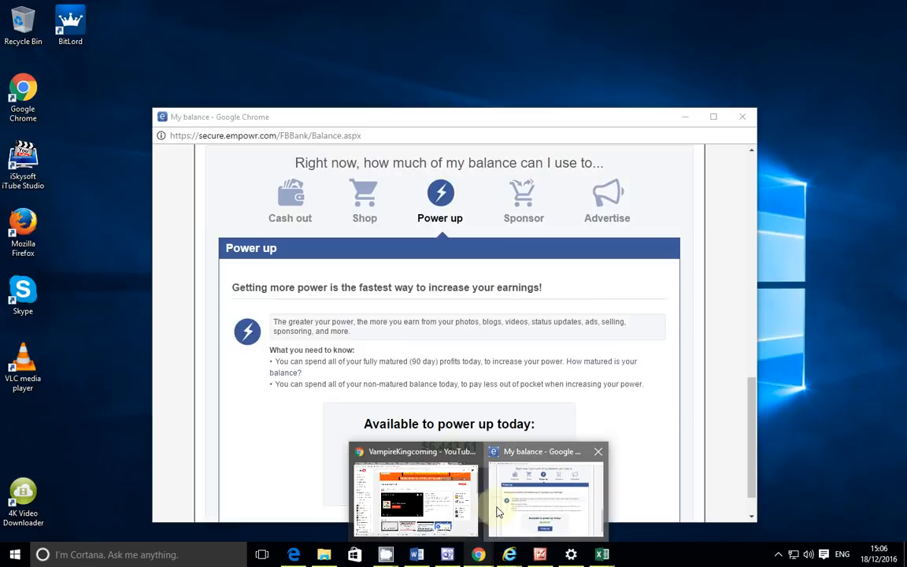
click(543, 496)
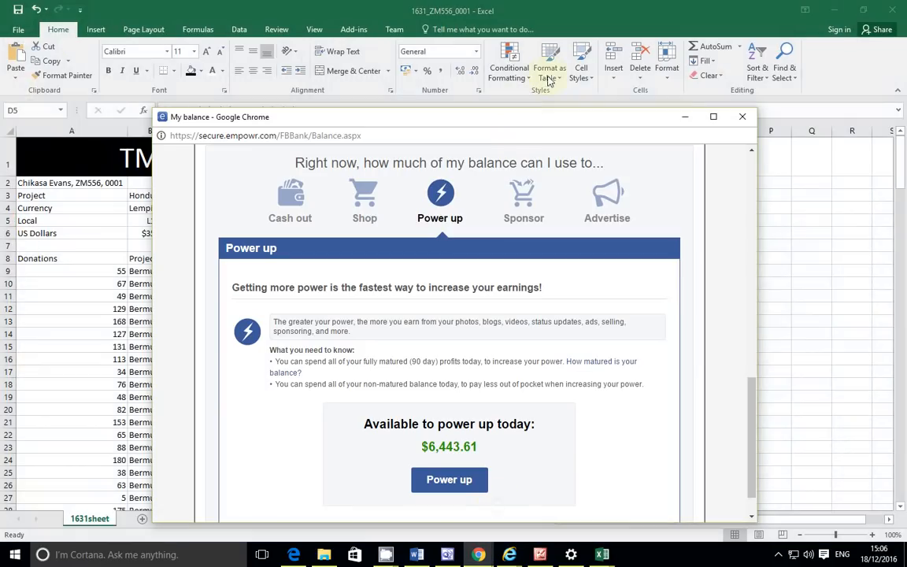
click(743, 117)
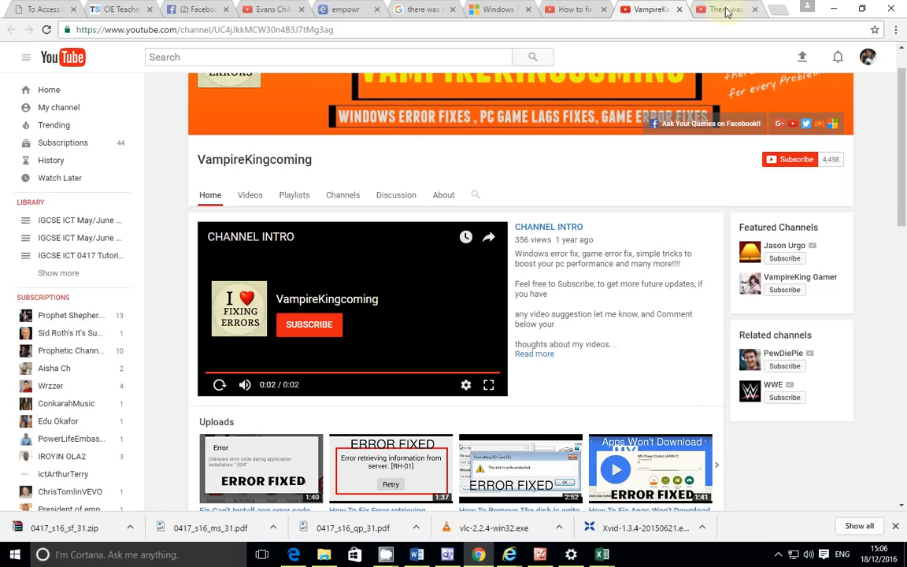
Step: Google 'maldives currency' in a new Chrome tab
click(772, 13)
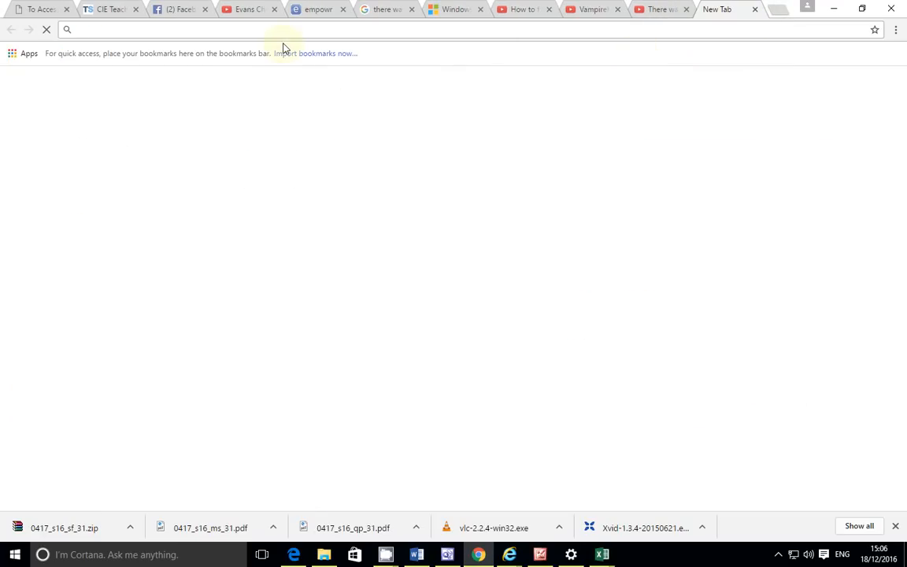
text(maldi)
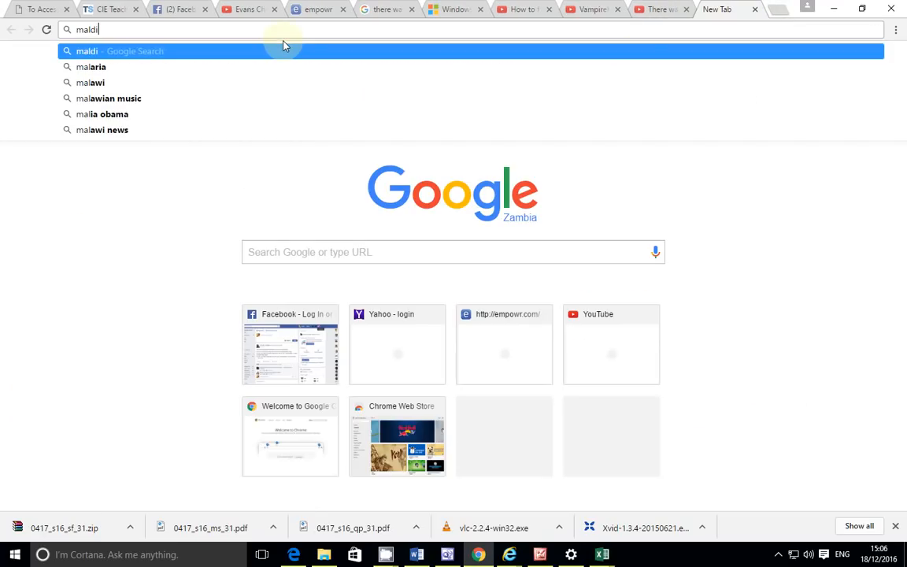
text(ves c)
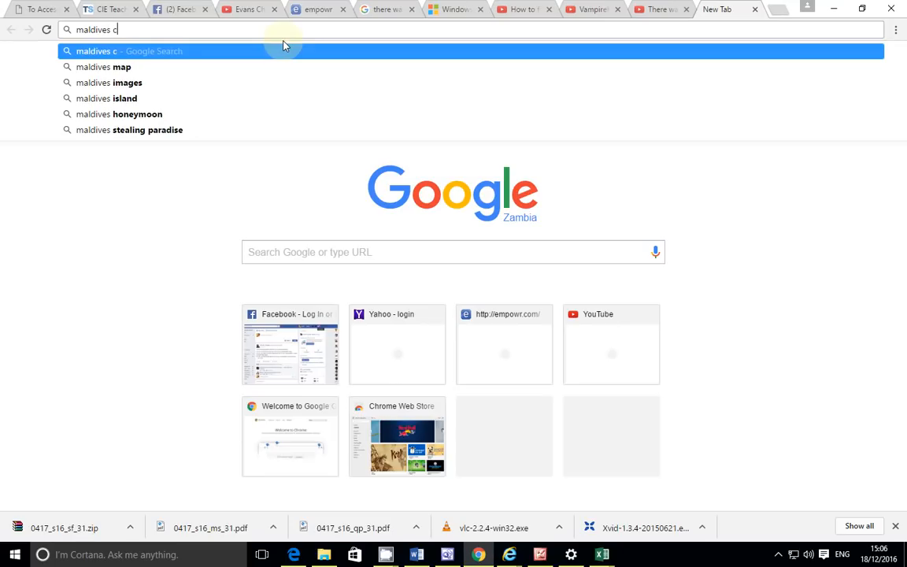
text(urrency)
key(Return)
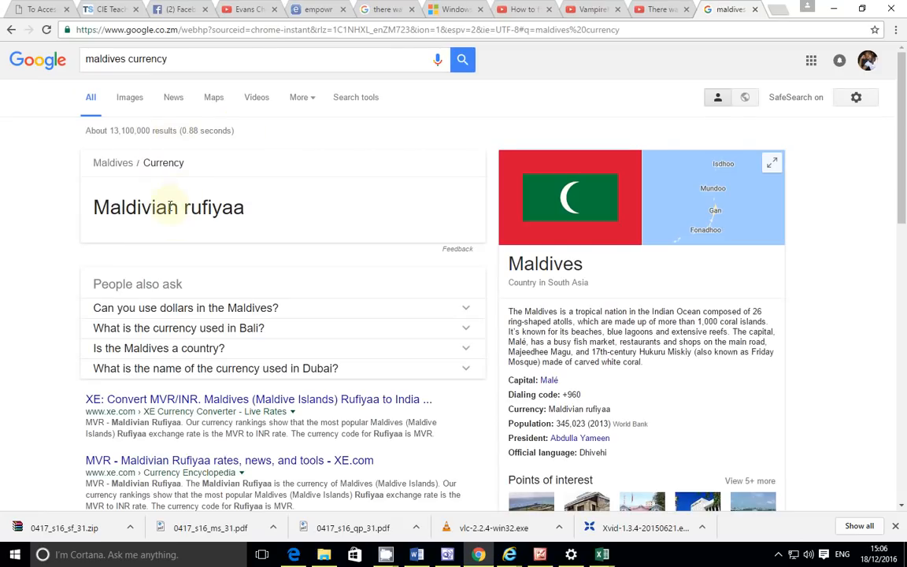
Step: Show image results for 'maldives currency symbol' to find the Rf. rufiyaa sign
click(132, 102)
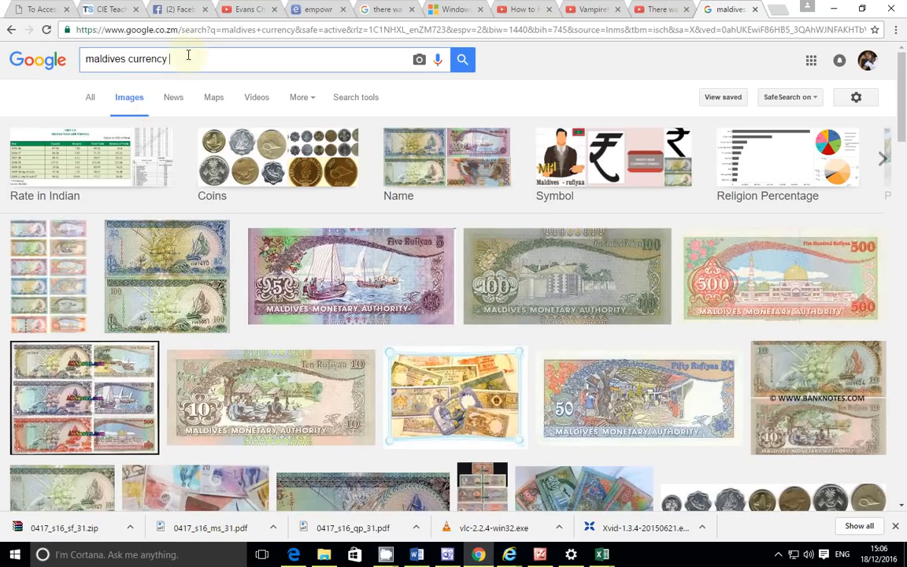
text(symbol)
key(Return)
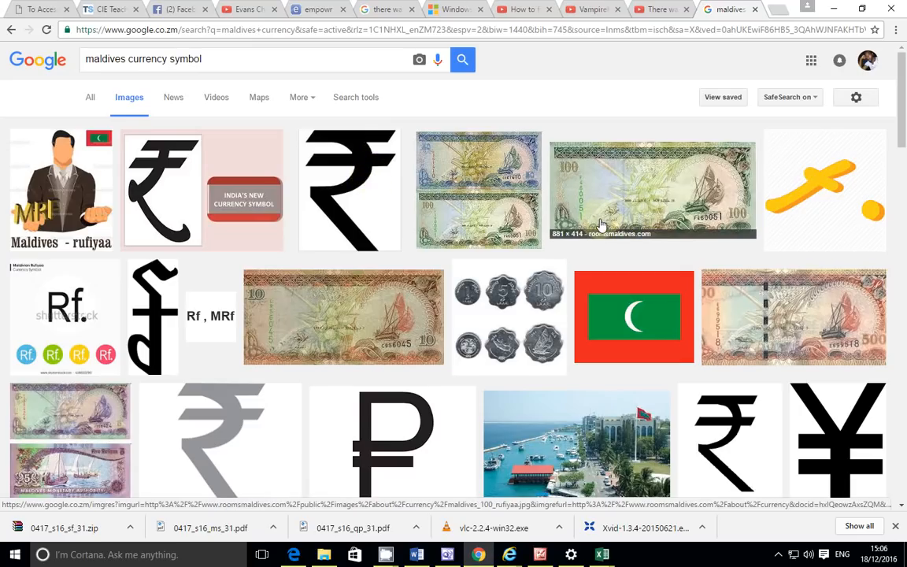
scroll(630, 220, down, 3)
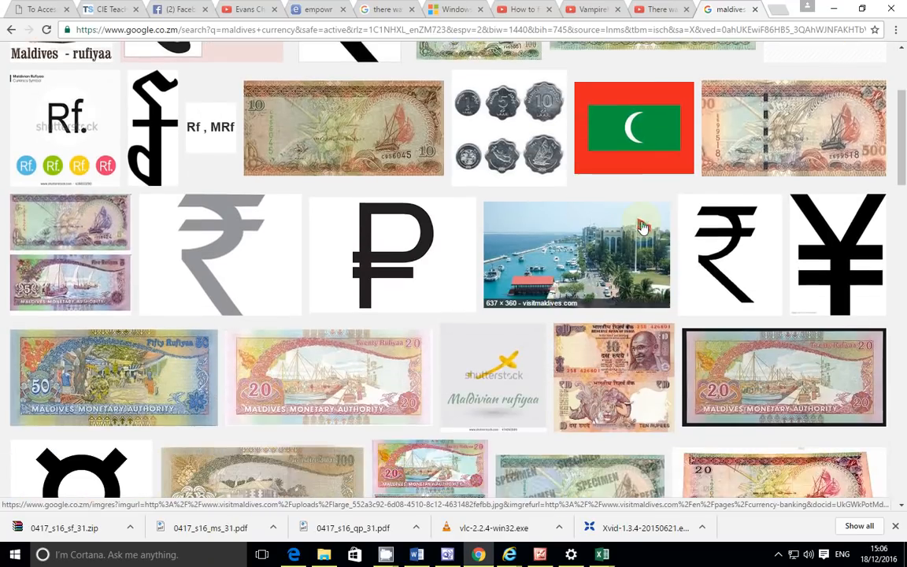
scroll(642, 226, up, 1)
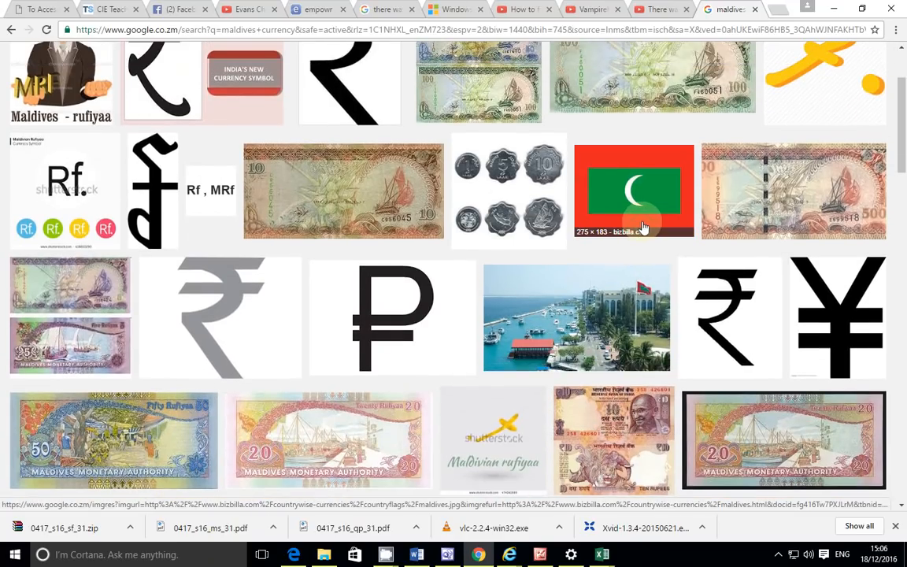
scroll(642, 227, up, 1)
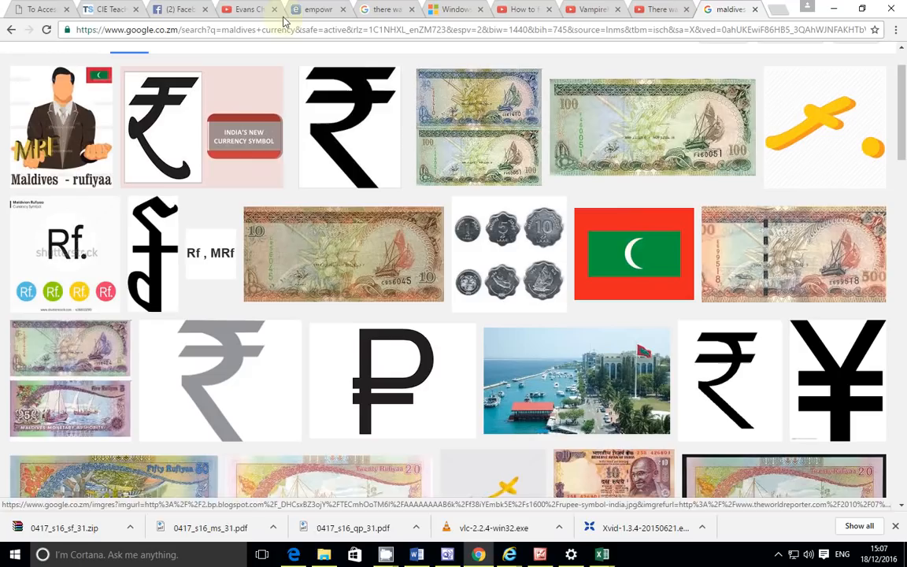
mouse_move(600, 556)
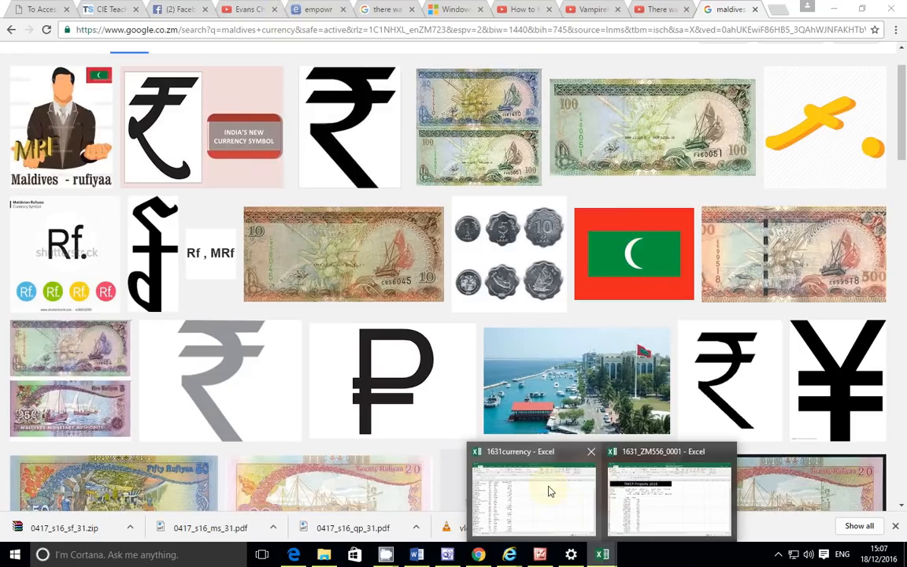
Step: Give D5 a Currency format with zero decimal places
click(658, 501)
click(479, 92)
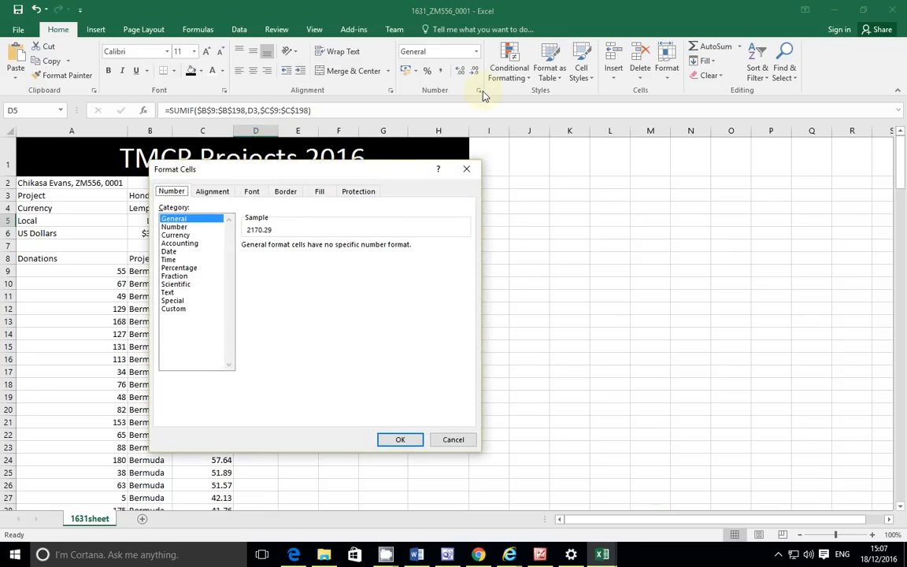
click(187, 237)
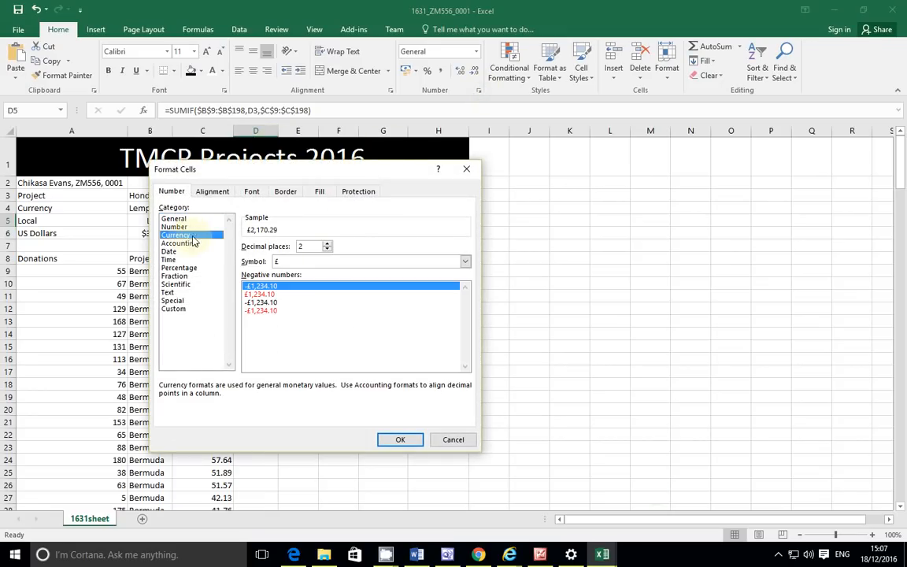
click(325, 261)
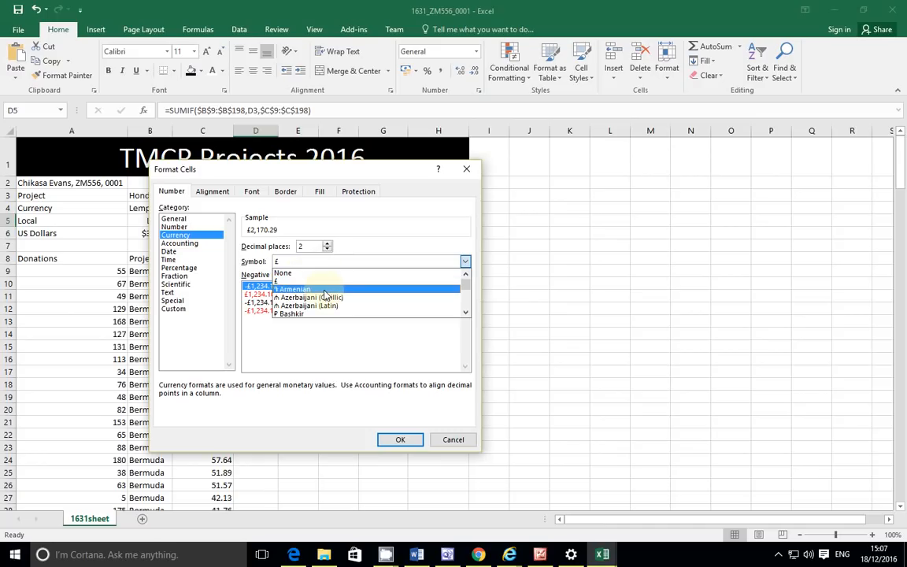
click(327, 249)
click(326, 249)
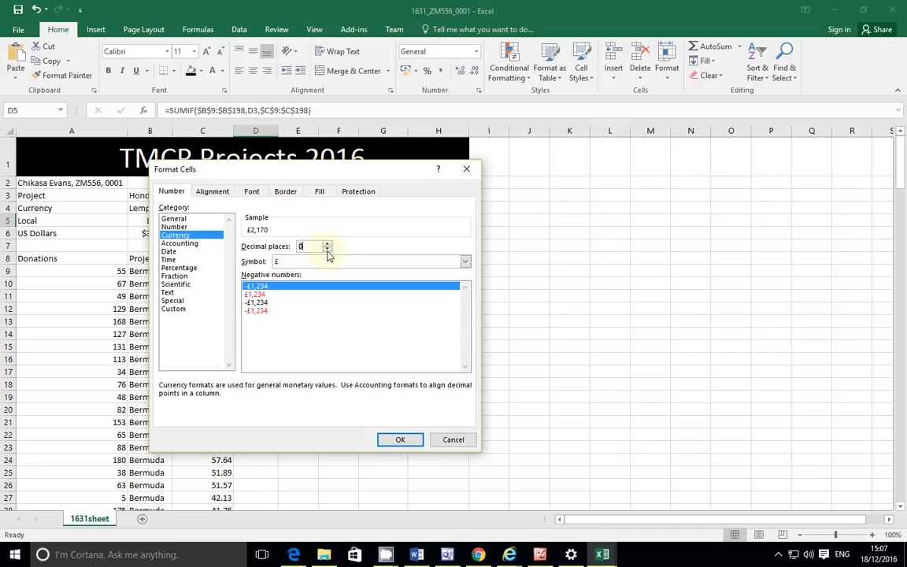
Step: Pick the Divehi currency symbol for the Maldives total in D5
click(322, 264)
scroll(330, 294, down, 10)
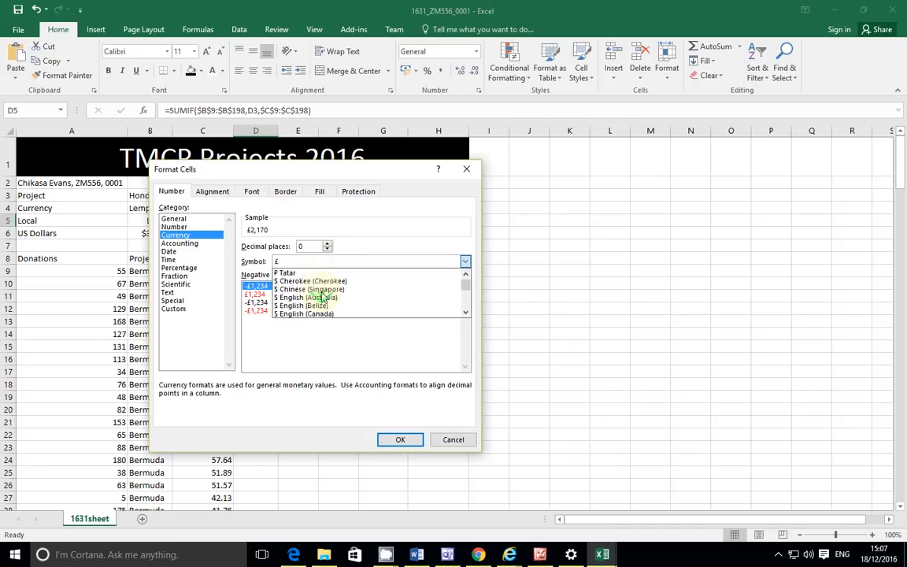
scroll(330, 294, down, 3)
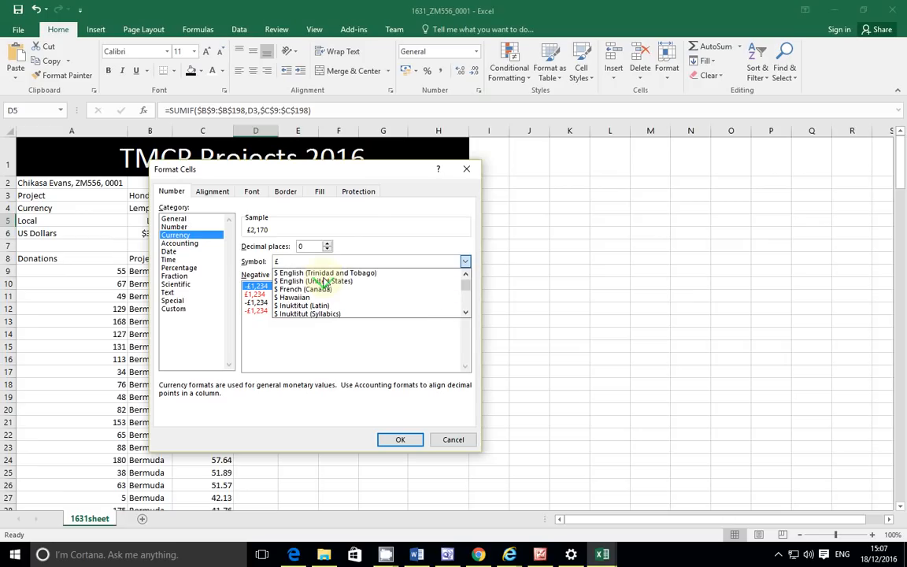
scroll(325, 282, down, 2)
scroll(325, 282, down, 5)
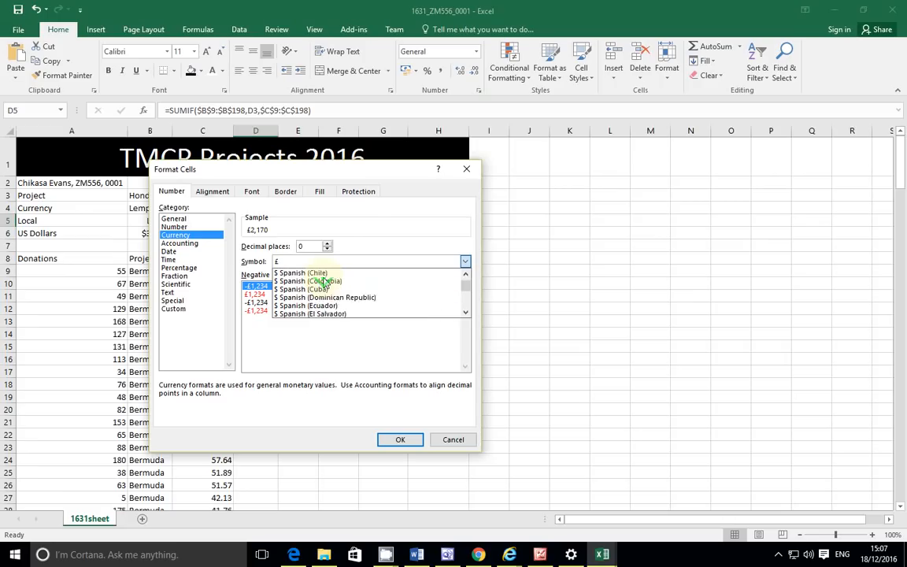
scroll(326, 282, down, 2)
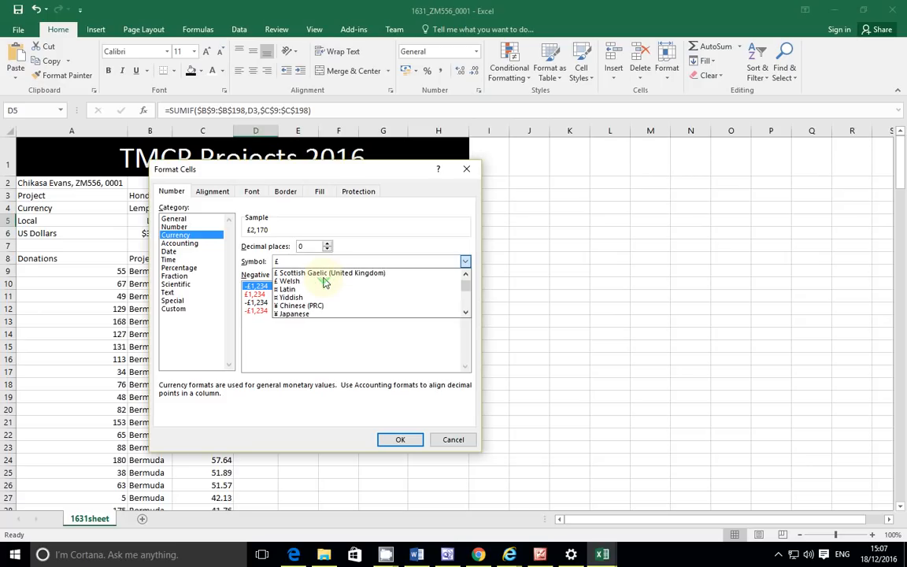
scroll(326, 282, down, 4)
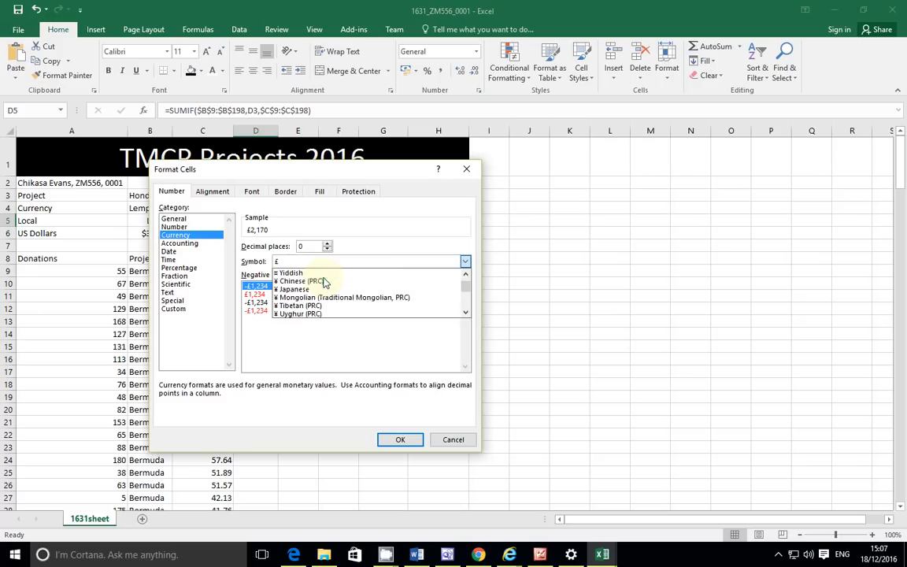
scroll(325, 282, down, 4)
scroll(325, 282, down, 8)
scroll(325, 281, down, 8)
scroll(325, 282, down, 4)
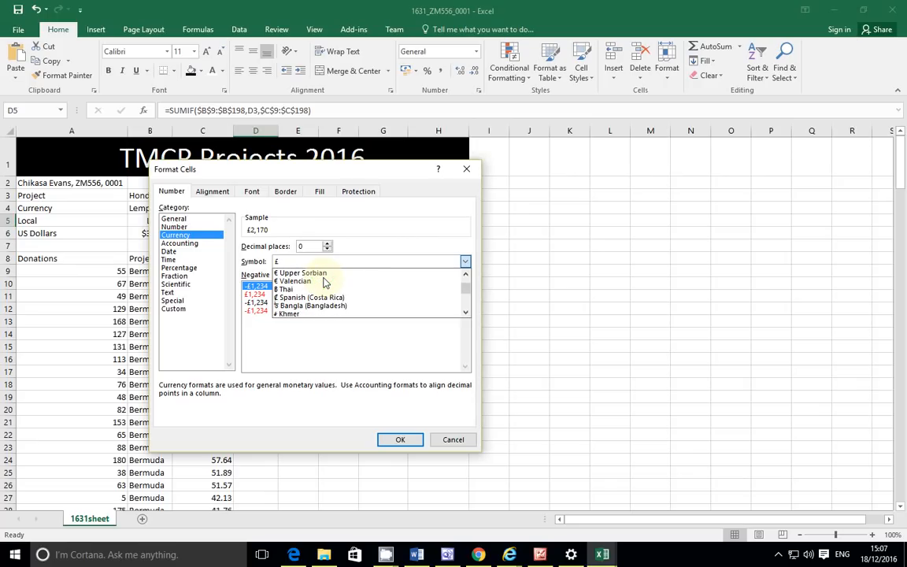
scroll(325, 282, down, 8)
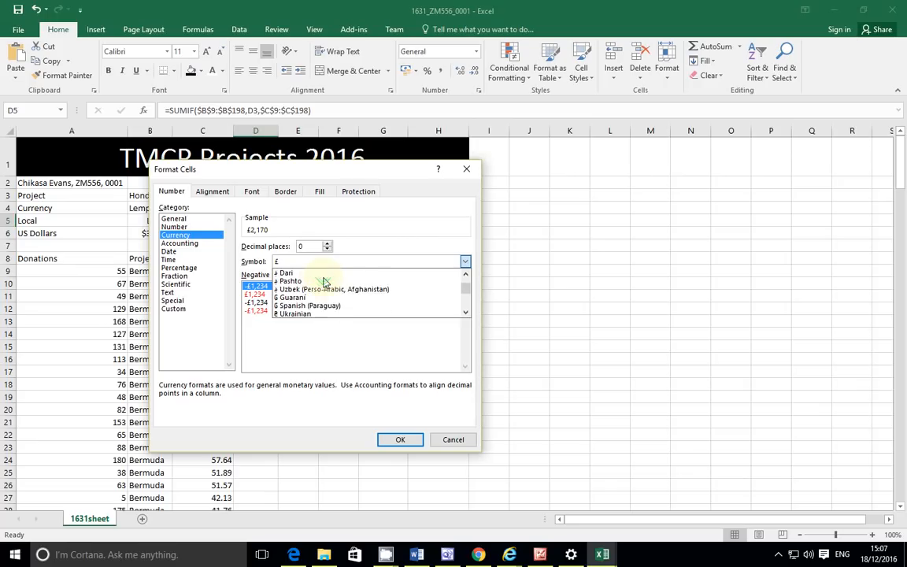
scroll(325, 282, down, 5)
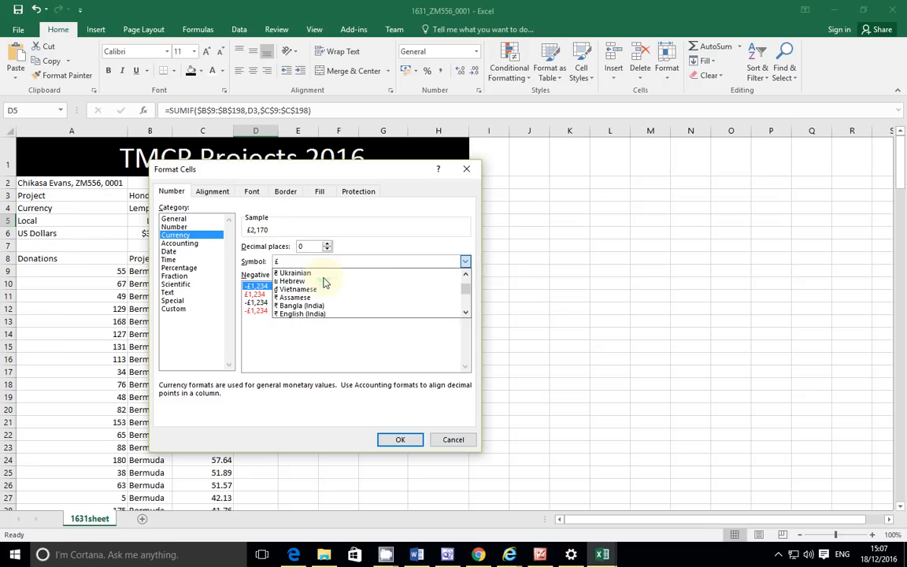
scroll(326, 282, down, 4)
scroll(325, 282, down, 3)
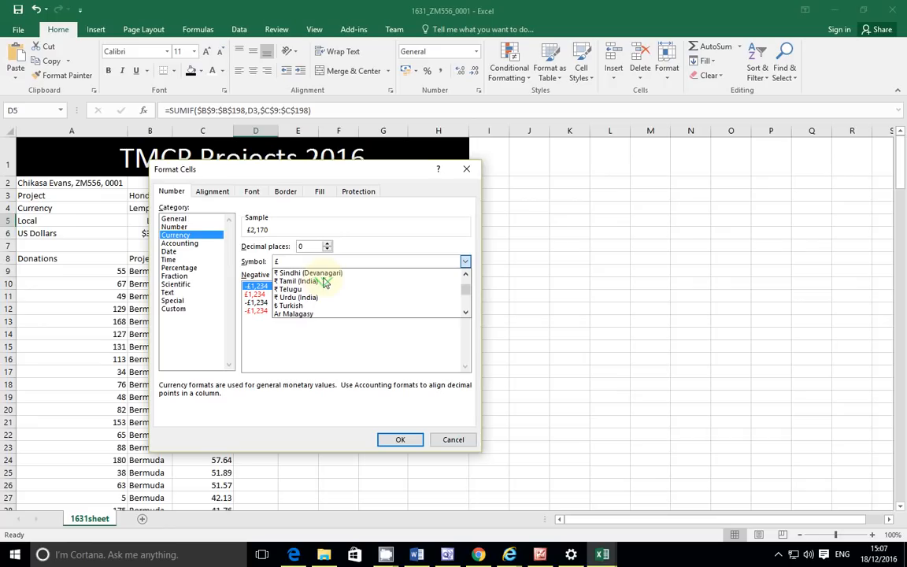
scroll(324, 282, down, 8)
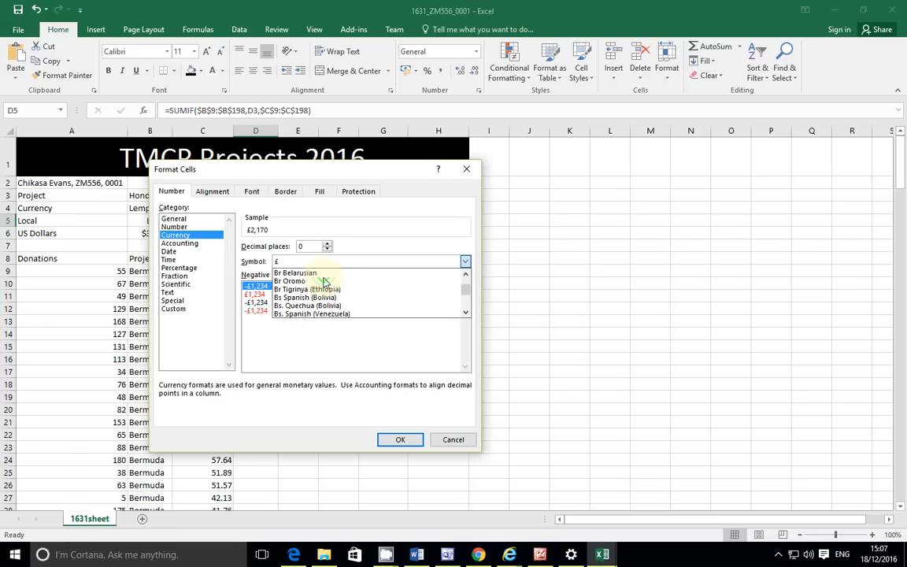
scroll(324, 282, down, 10)
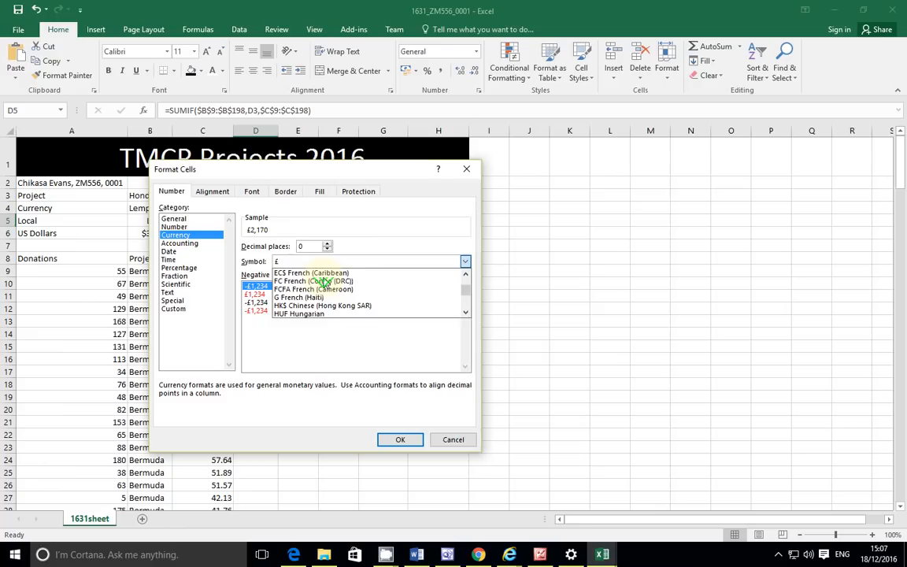
scroll(324, 282, down, 4)
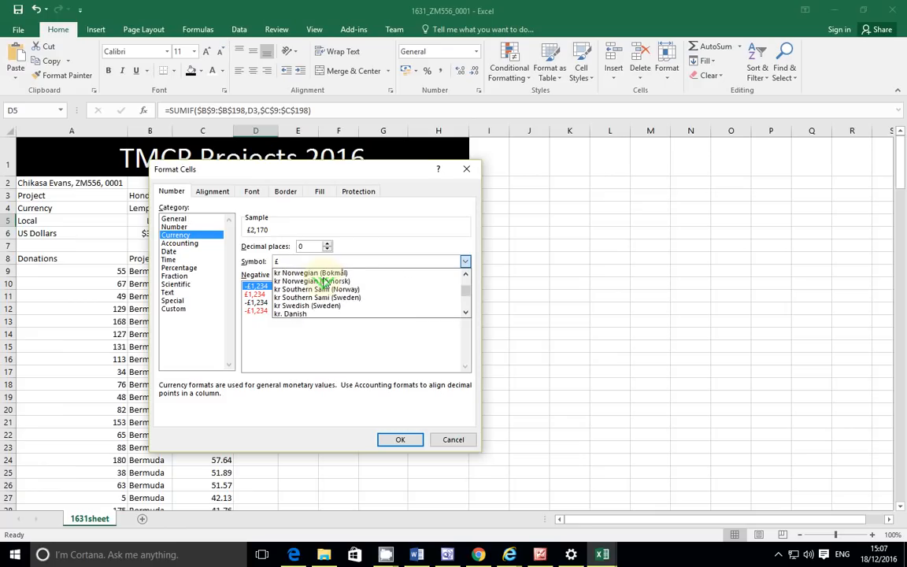
scroll(324, 282, down, 1)
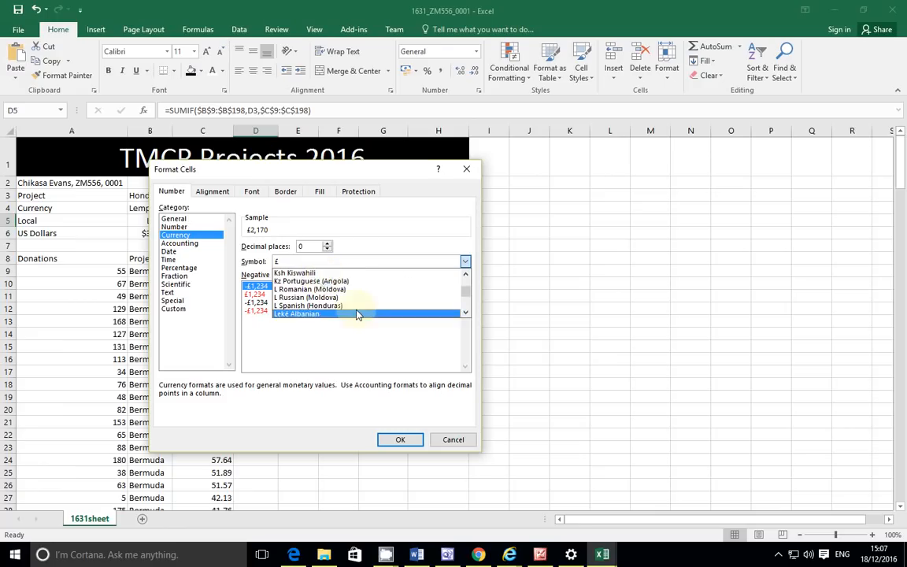
scroll(352, 297, down, 6)
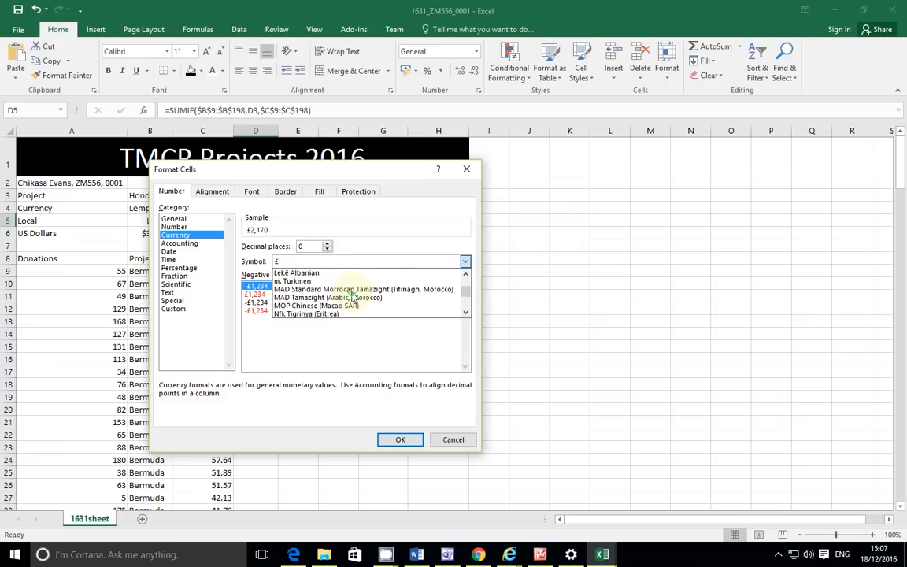
scroll(352, 296, down, 6)
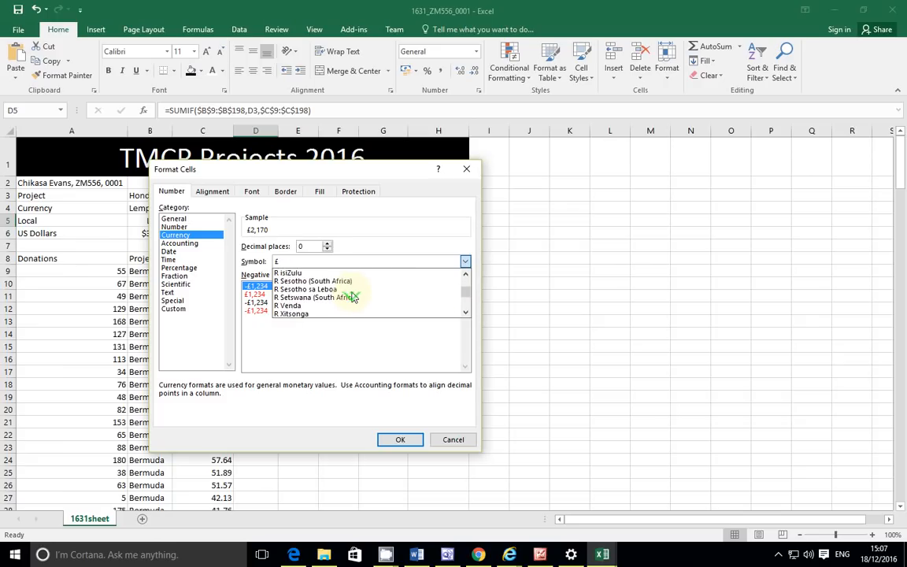
scroll(352, 297, down, 6)
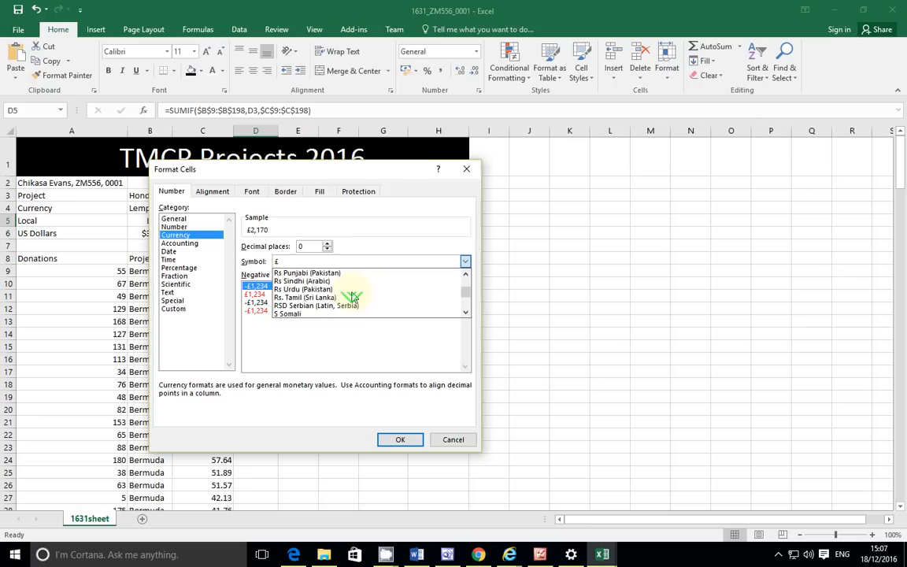
scroll(352, 297, down, 3)
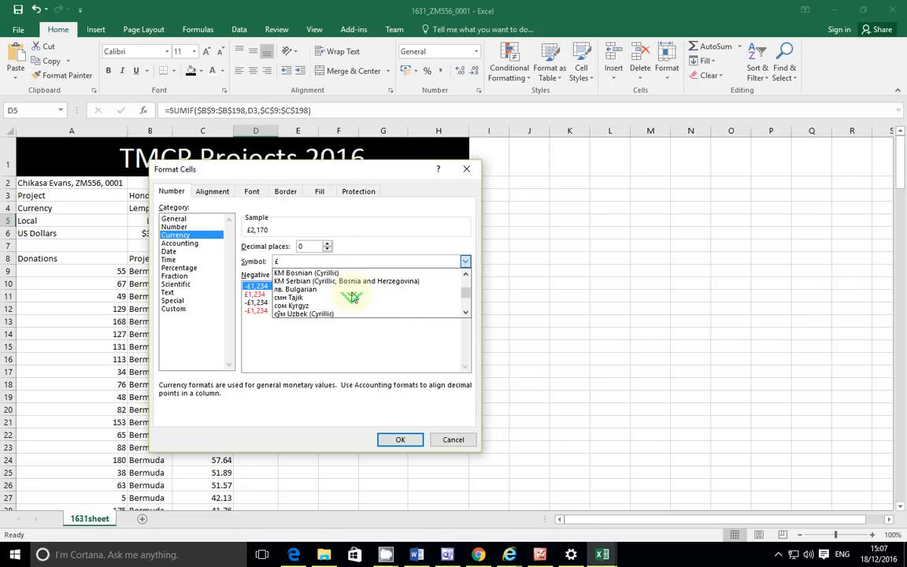
scroll(351, 297, down, 3)
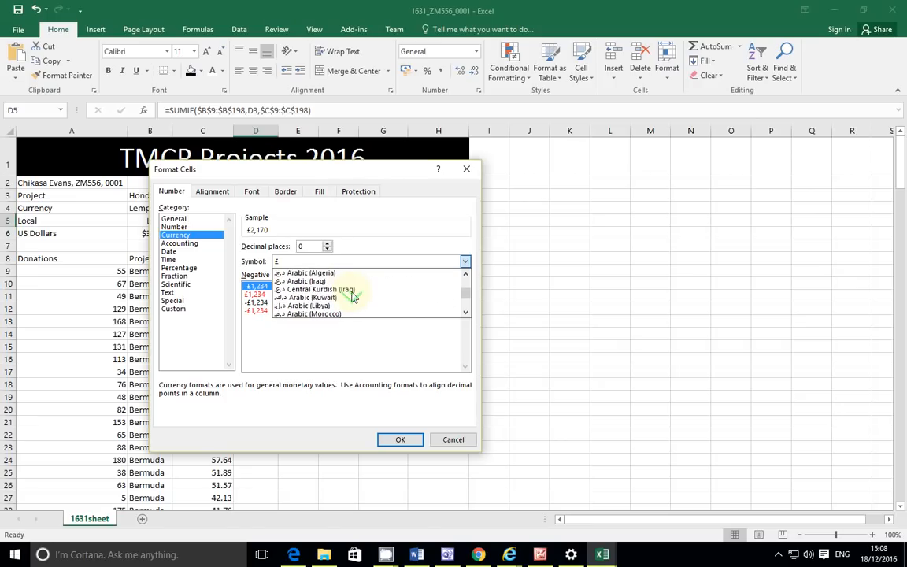
scroll(352, 297, down, 1)
scroll(352, 296, down, 1)
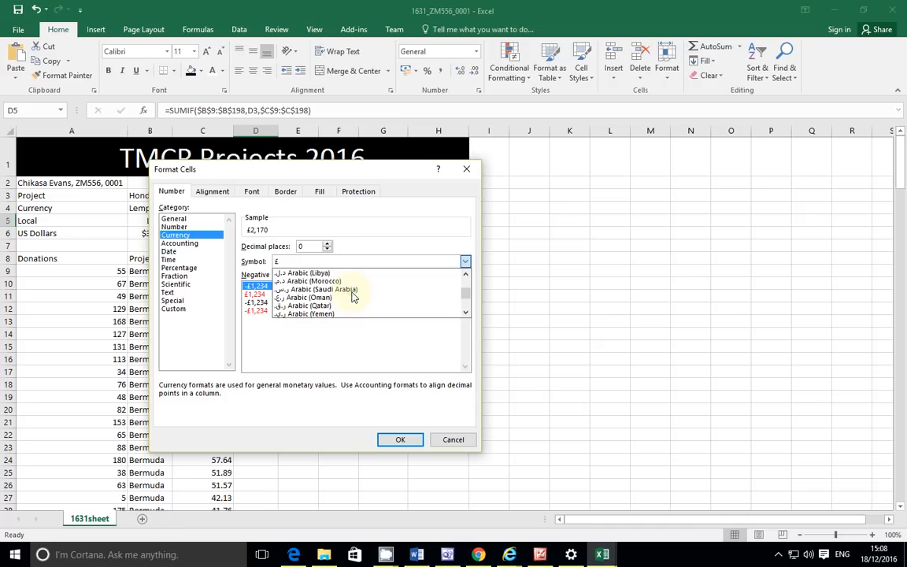
scroll(352, 297, down, 1)
scroll(352, 296, down, 2)
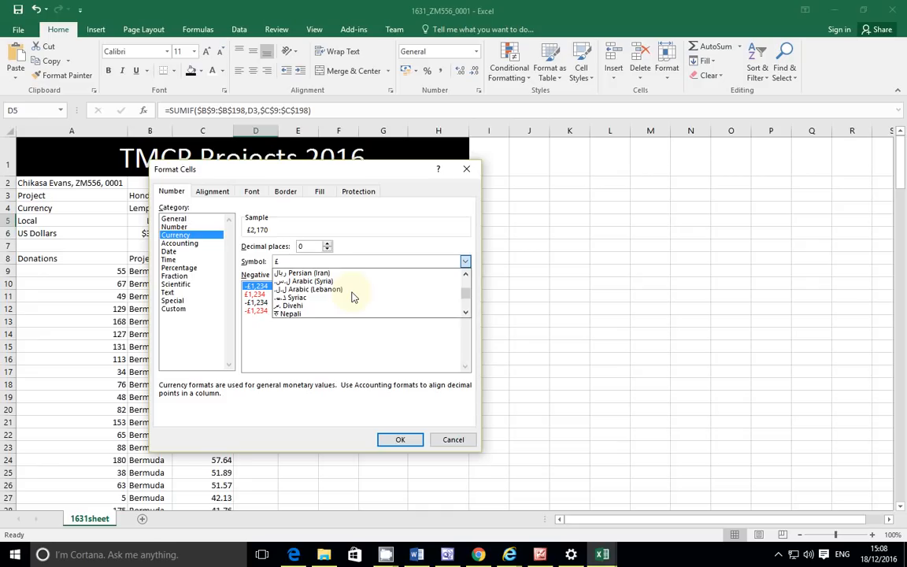
click(283, 306)
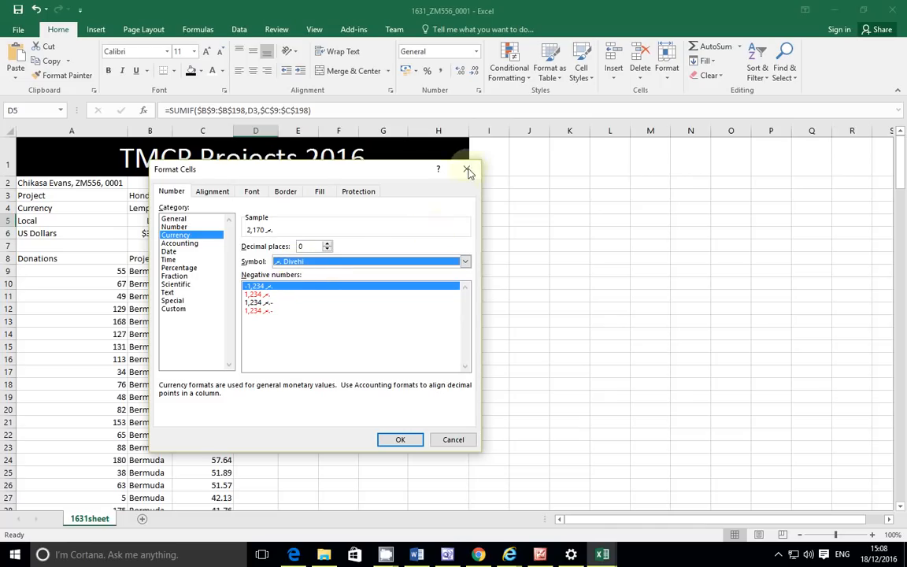
click(480, 556)
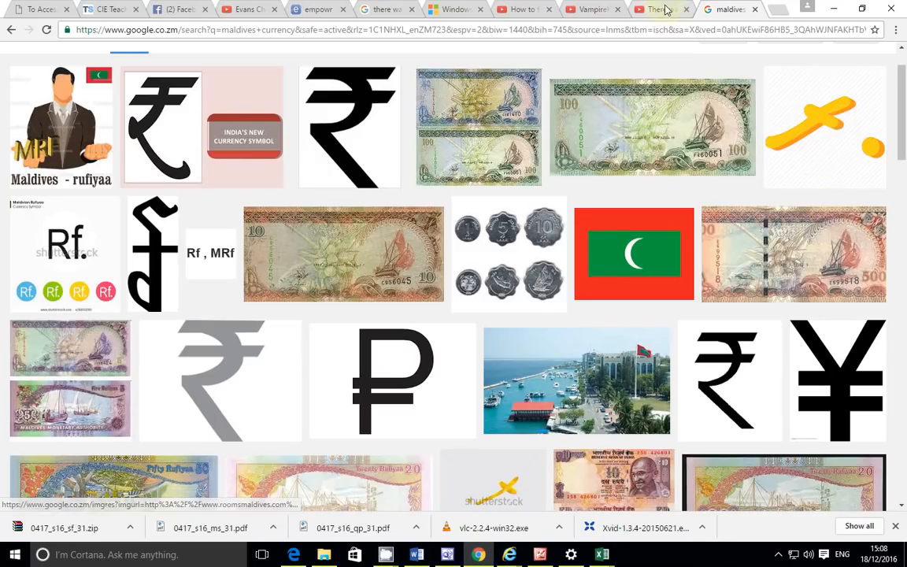
Step: Look up 'dhivehi' web results in Google, then return to the Excel workbook
scroll(221, 83, up, 1)
drag(221, 62, 54, 63)
text(Dive)
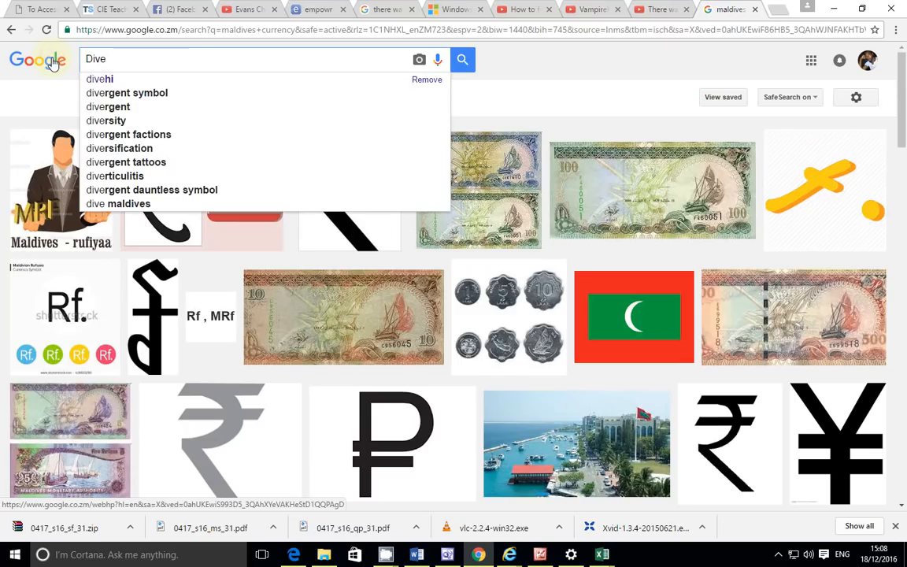
click(86, 76)
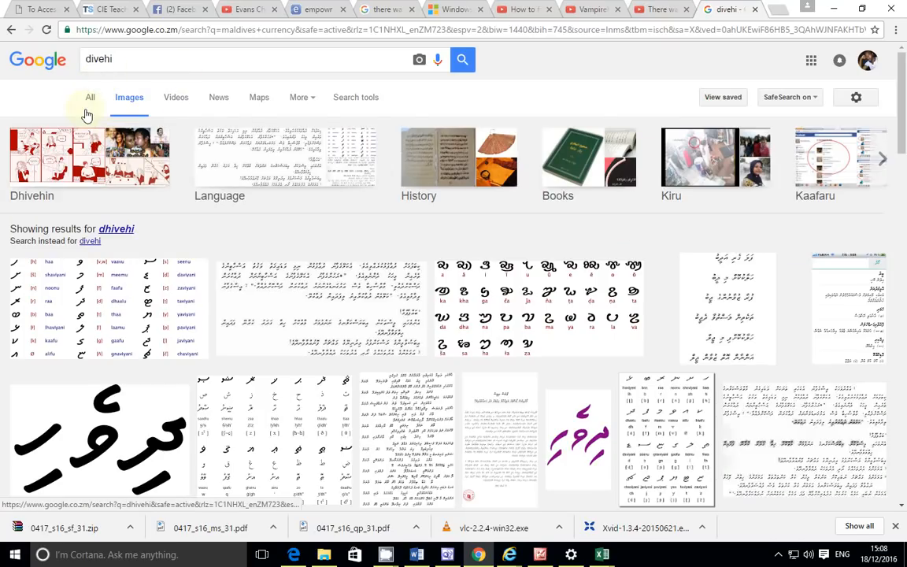
click(90, 103)
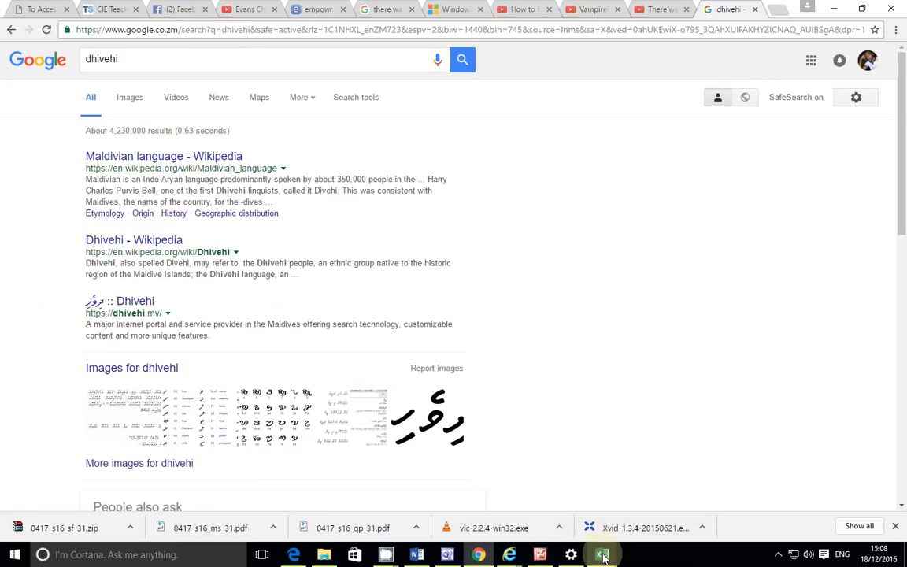
mouse_move(603, 556)
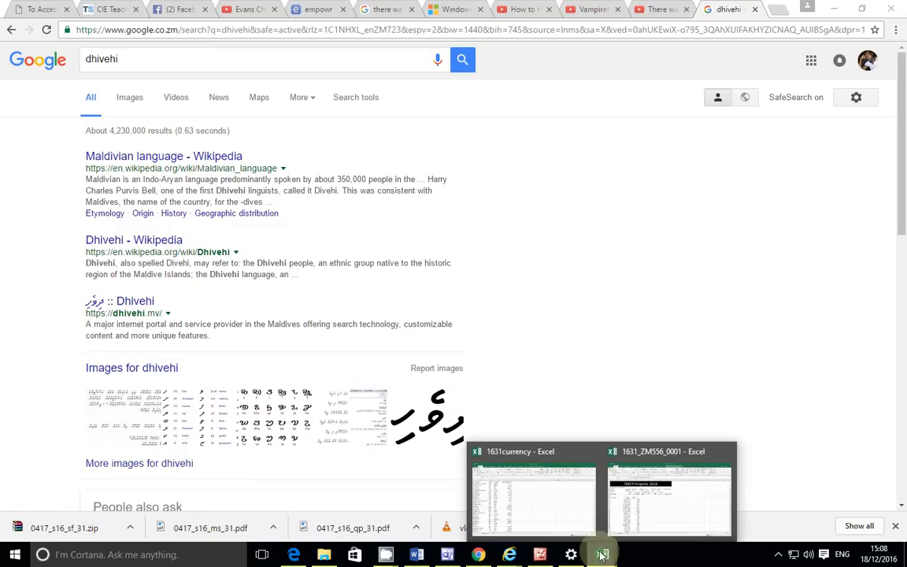
click(644, 520)
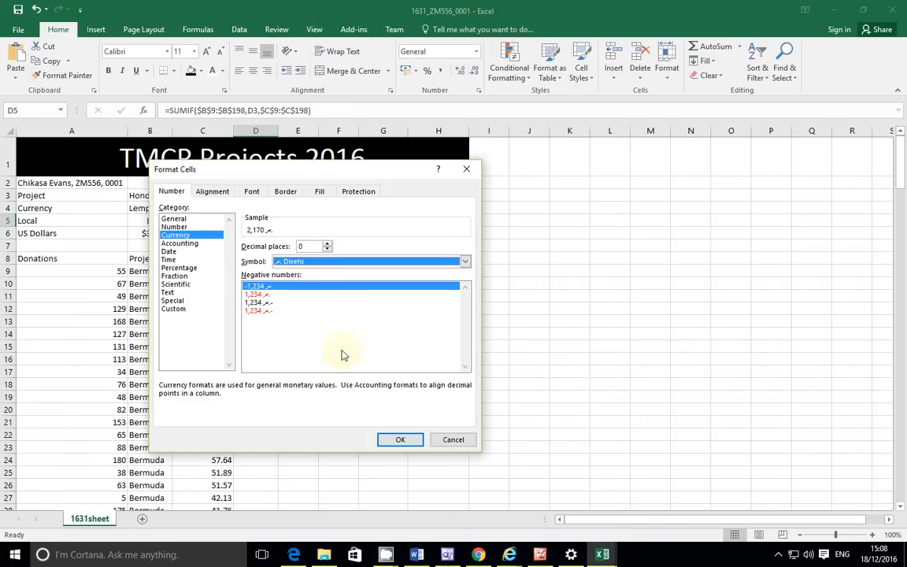
Step: Apply the Divehi currency format so D5 displays 2,170
click(394, 440)
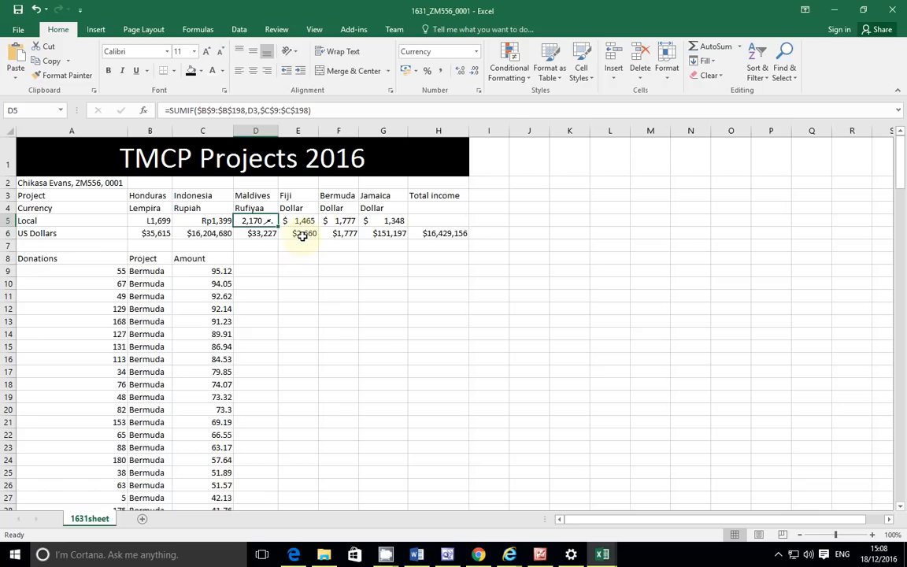
Step: Bring up the exam PDF at the Task 3 instructions
key(alt+Tab)
scroll(415, 359, up, 10)
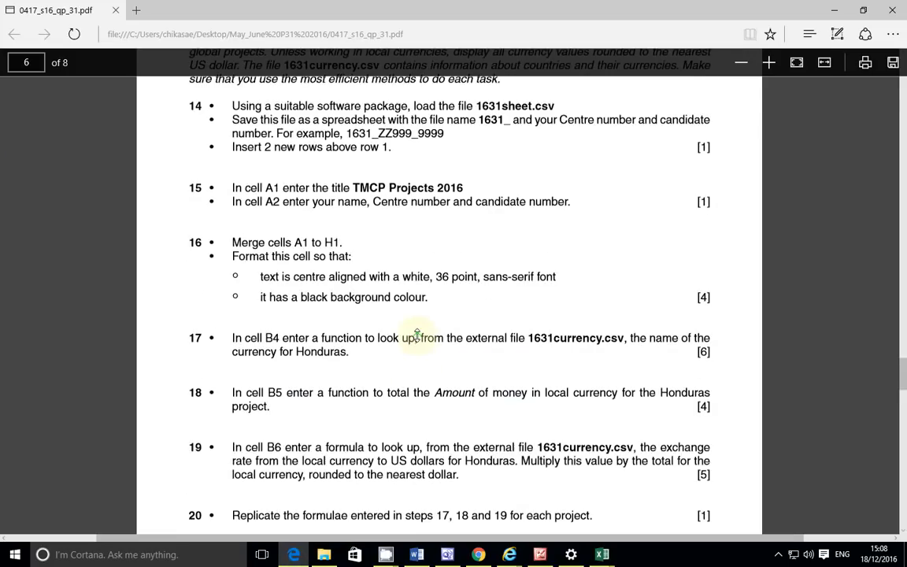
scroll(417, 335, up, 15)
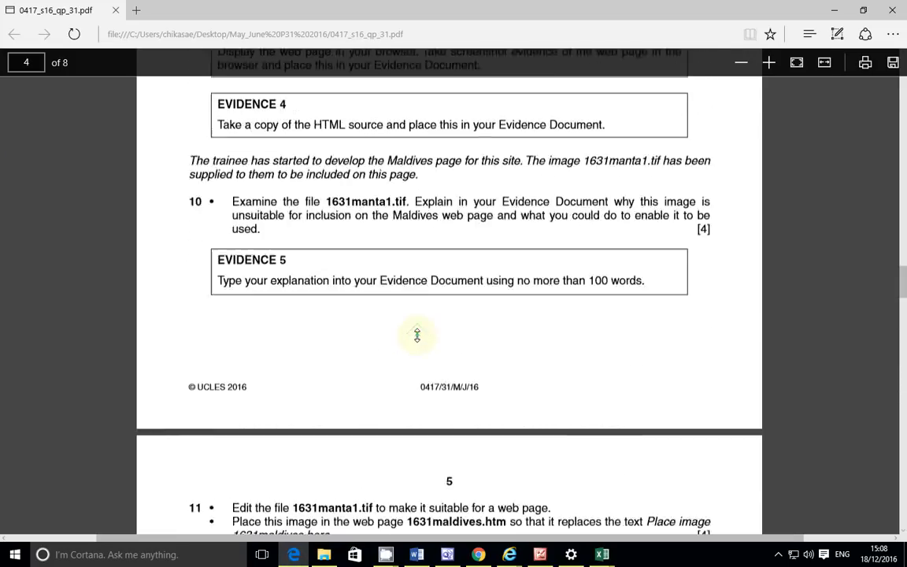
scroll(418, 334, up, 5)
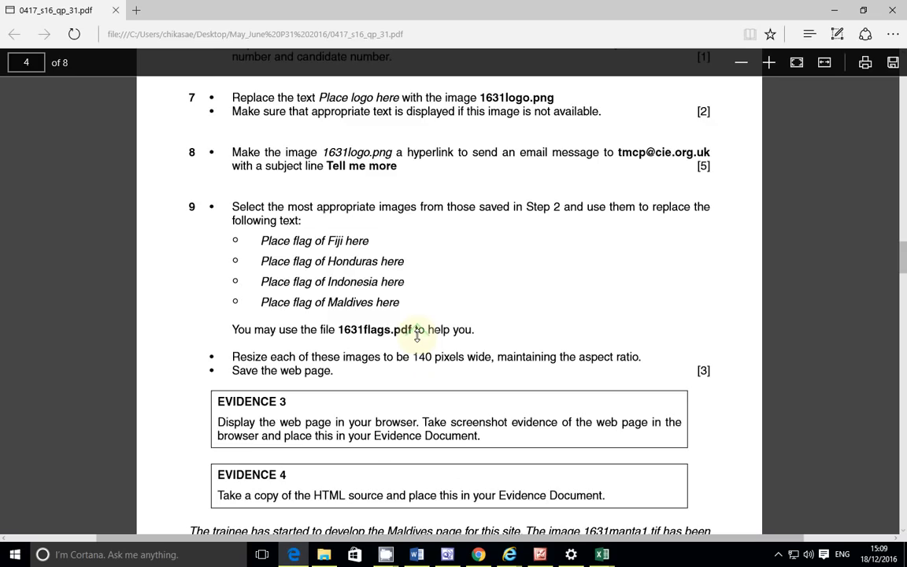
scroll(418, 334, up, 15)
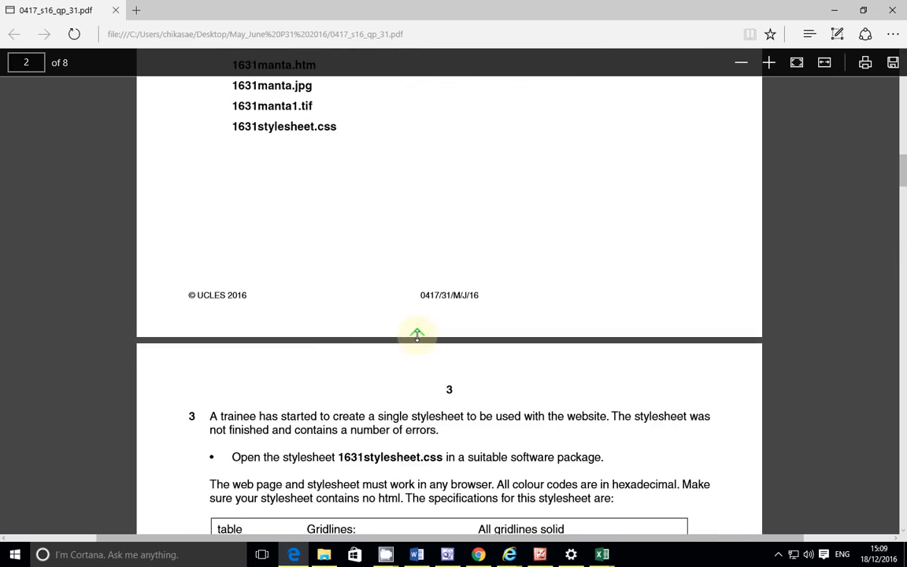
scroll(417, 334, up, 6)
scroll(418, 336, down, 10)
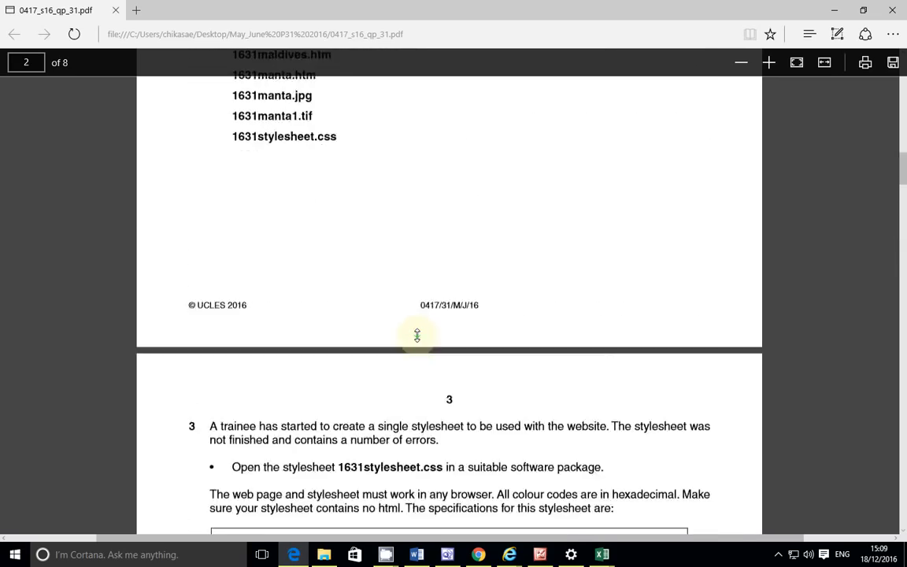
scroll(418, 336, down, 15)
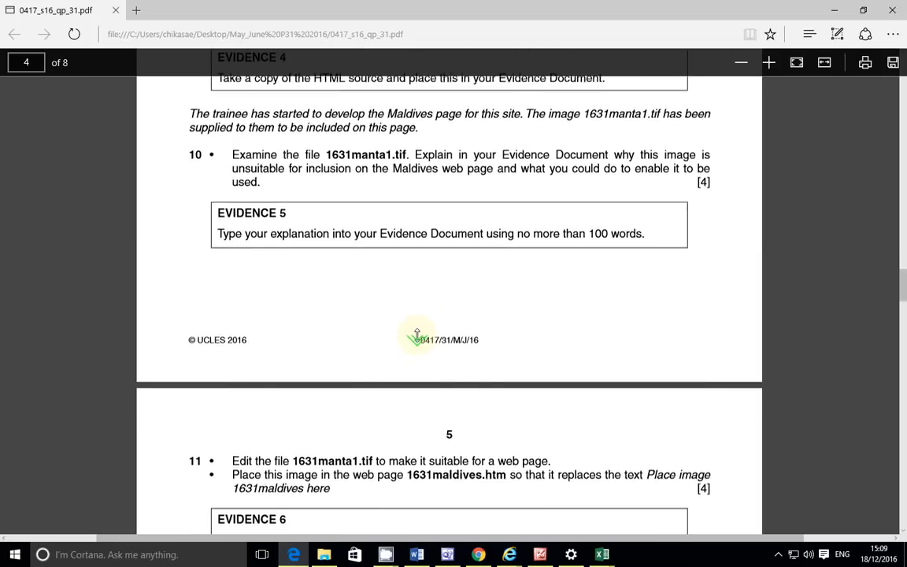
scroll(418, 336, down, 8)
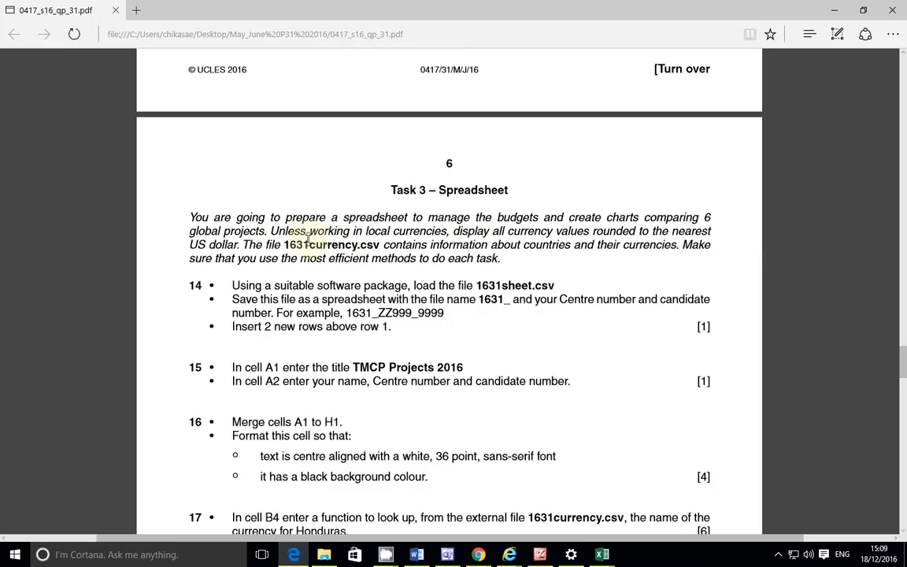
Step: Mark 'Unless working in local currencies' in Task 3 and return to the workbook
drag(270, 231, 684, 244)
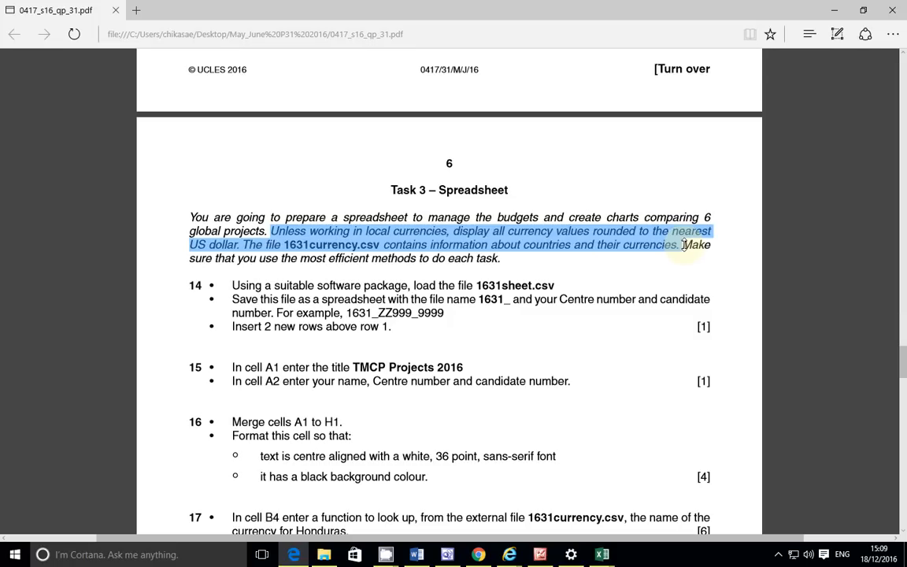
click(461, 252)
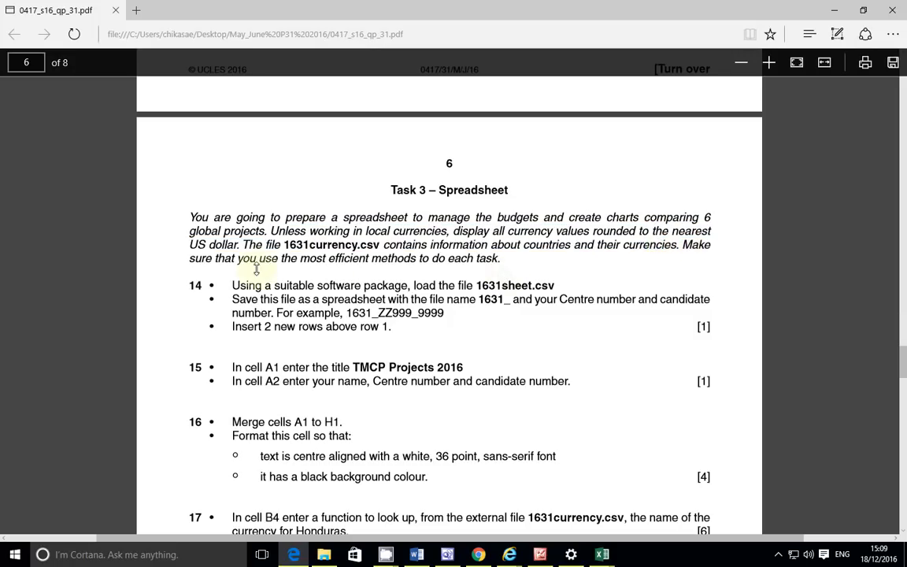
drag(461, 232, 741, 258)
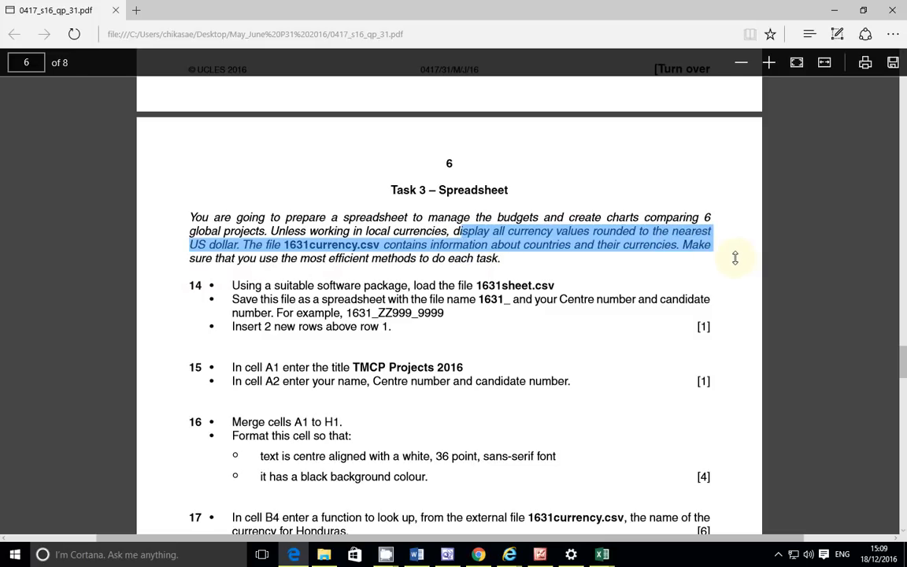
drag(269, 232, 410, 233)
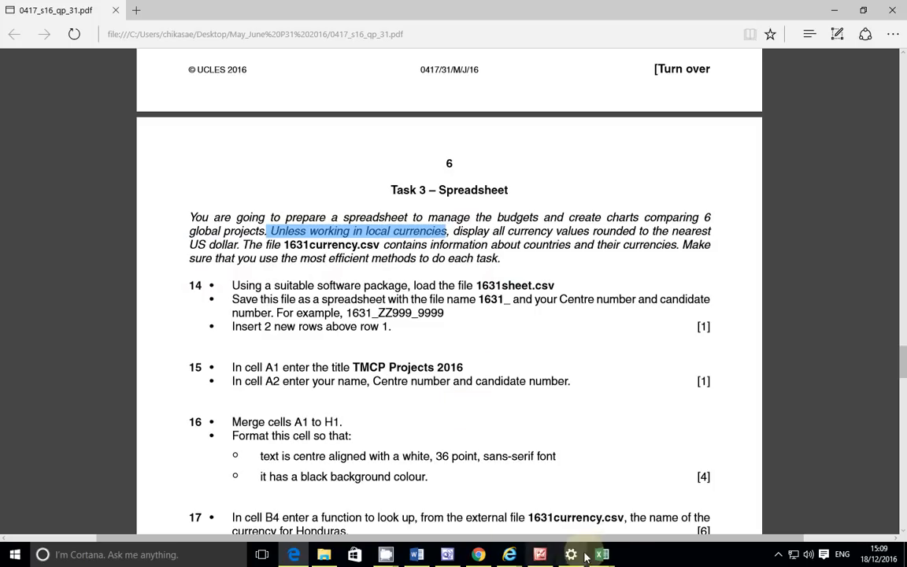
mouse_move(610, 556)
click(654, 523)
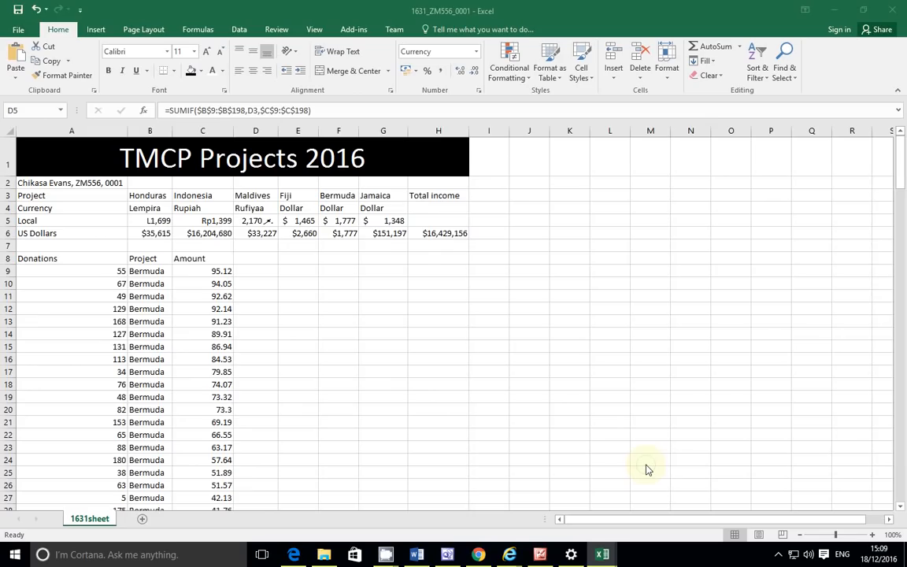
Step: Show the Honduras, Indonesia and Maldives totals (B5–D5) with two decimals
click(159, 221)
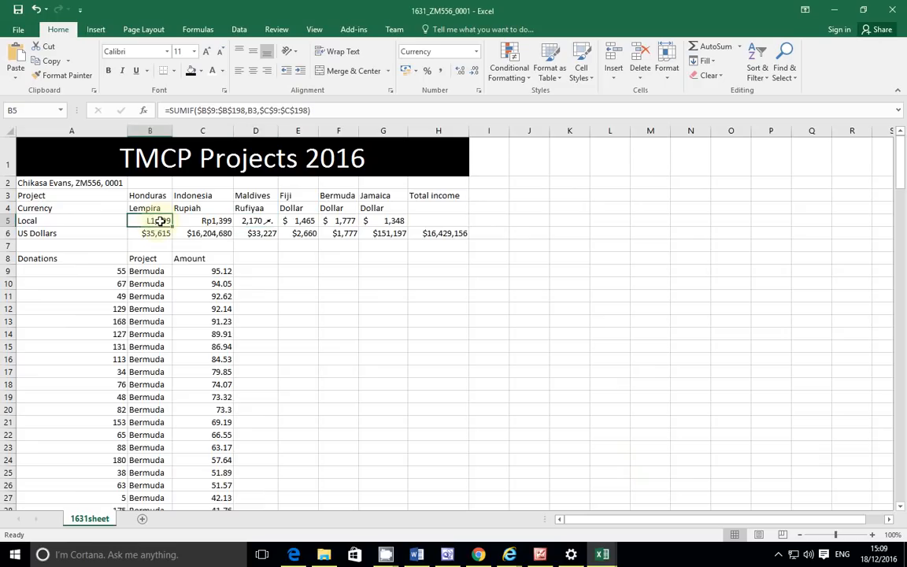
click(461, 70)
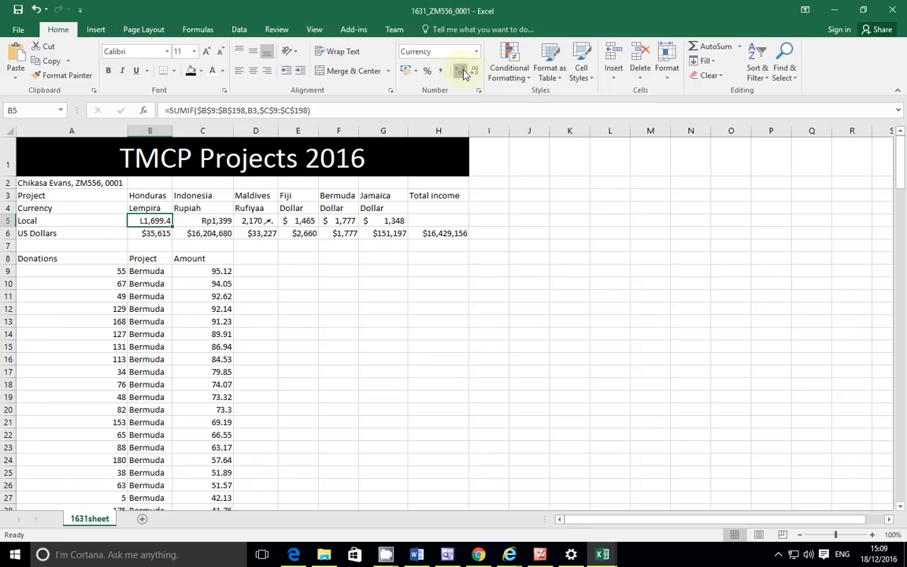
click(462, 71)
key(Right)
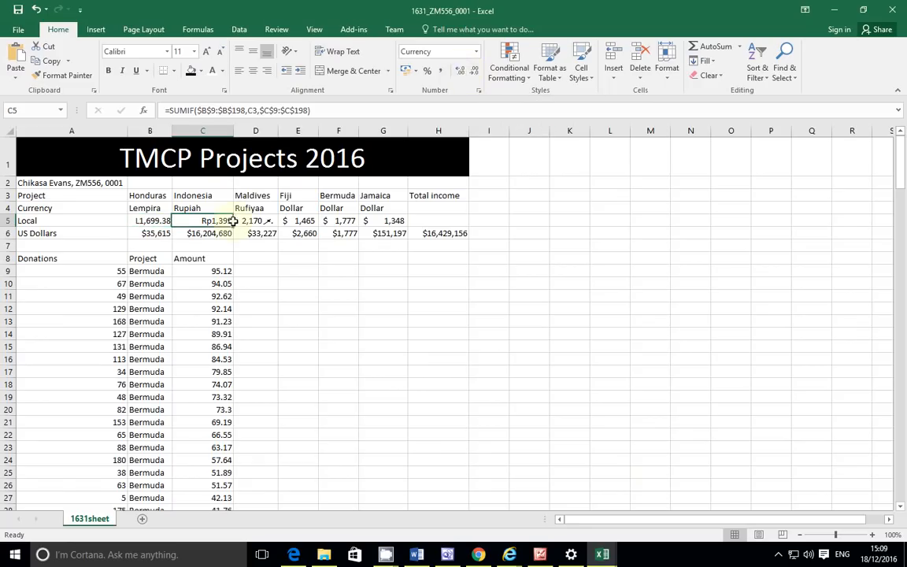
click(463, 72)
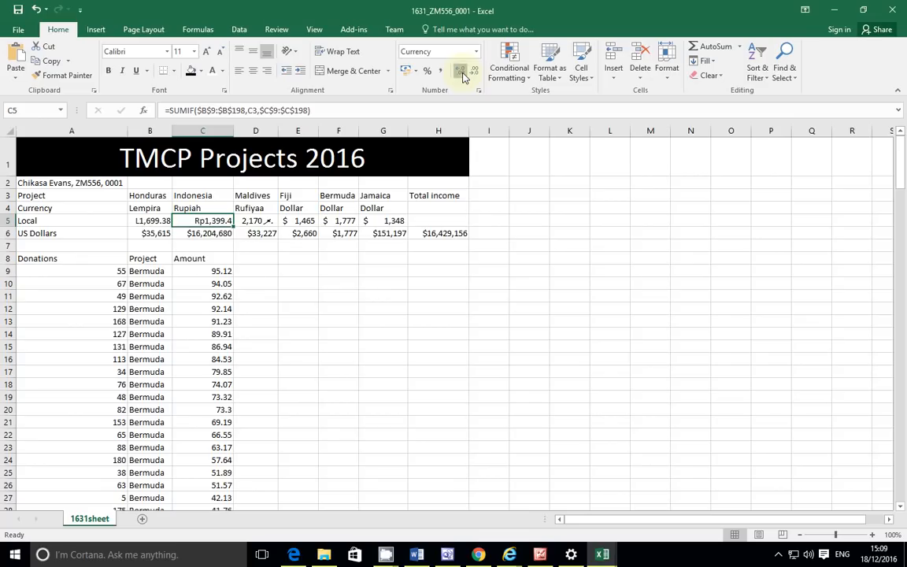
click(461, 72)
key(Right)
click(461, 73)
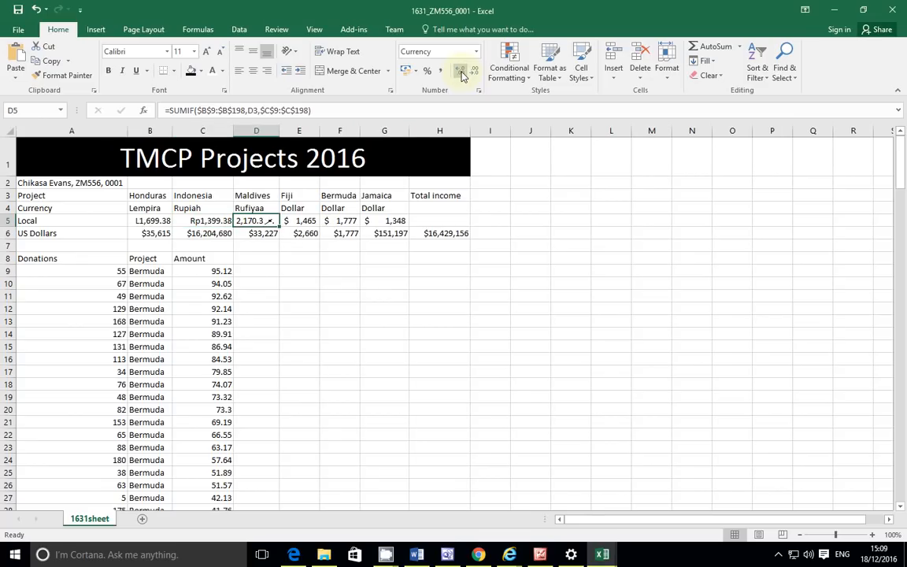
click(462, 73)
Step: Show the Fiji, Bermuda and Jamaica totals (E5–G5) with two decimals
click(315, 224)
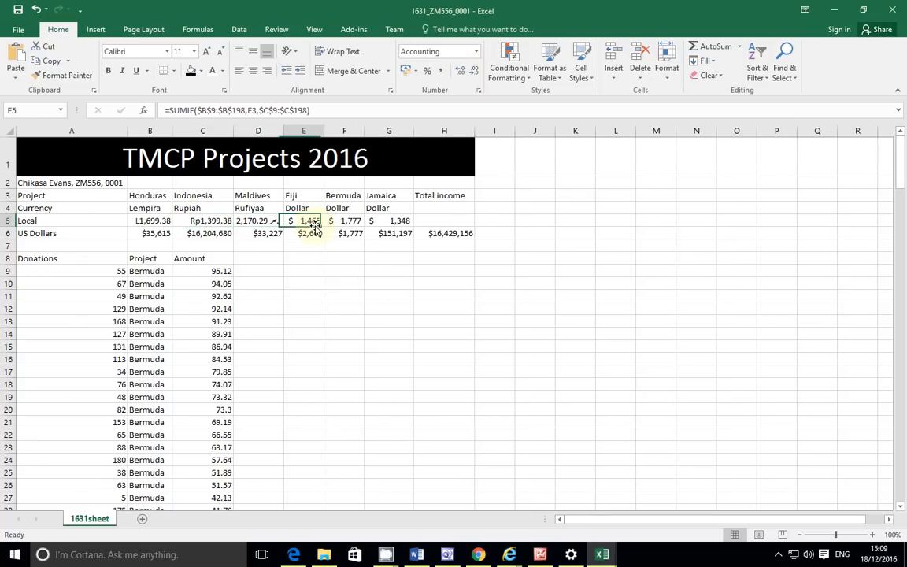
click(460, 72)
click(461, 72)
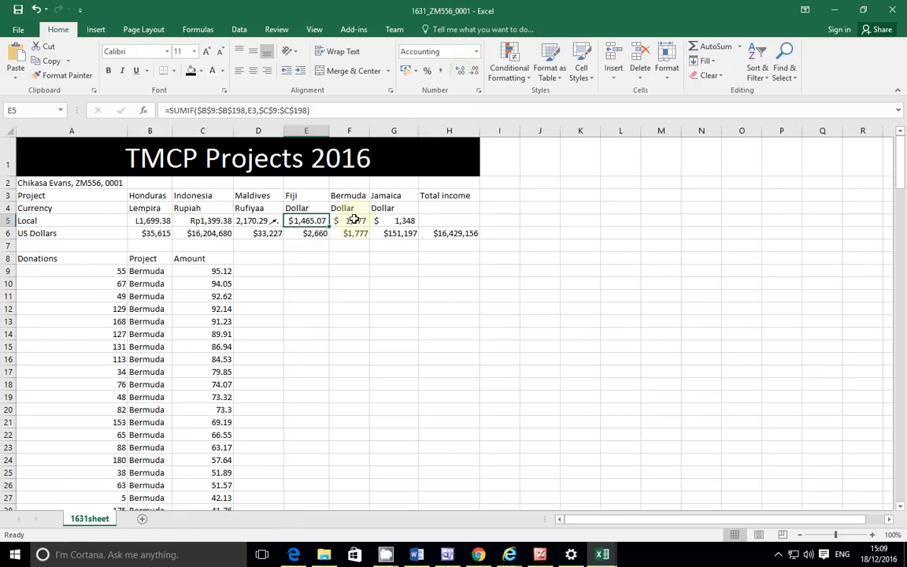
click(354, 220)
click(456, 74)
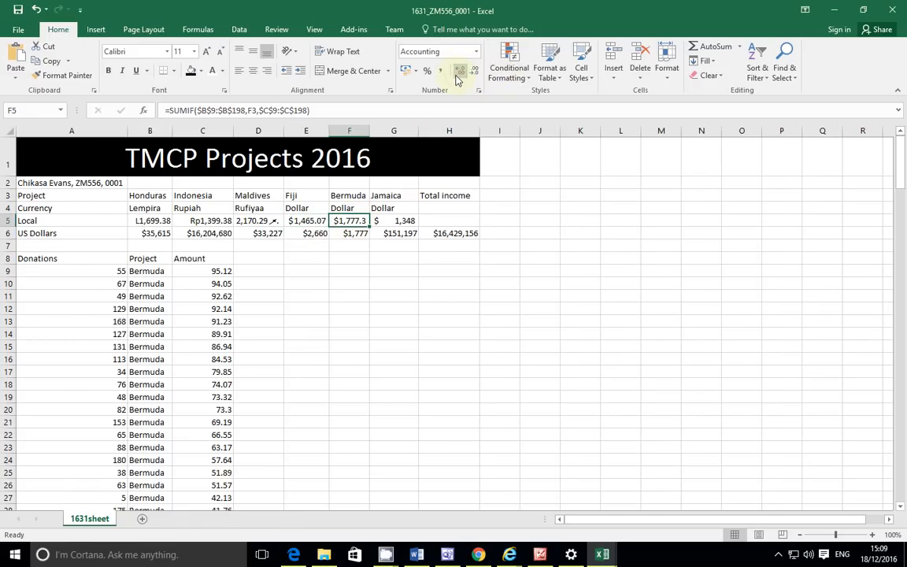
click(456, 74)
click(398, 220)
click(458, 72)
click(458, 73)
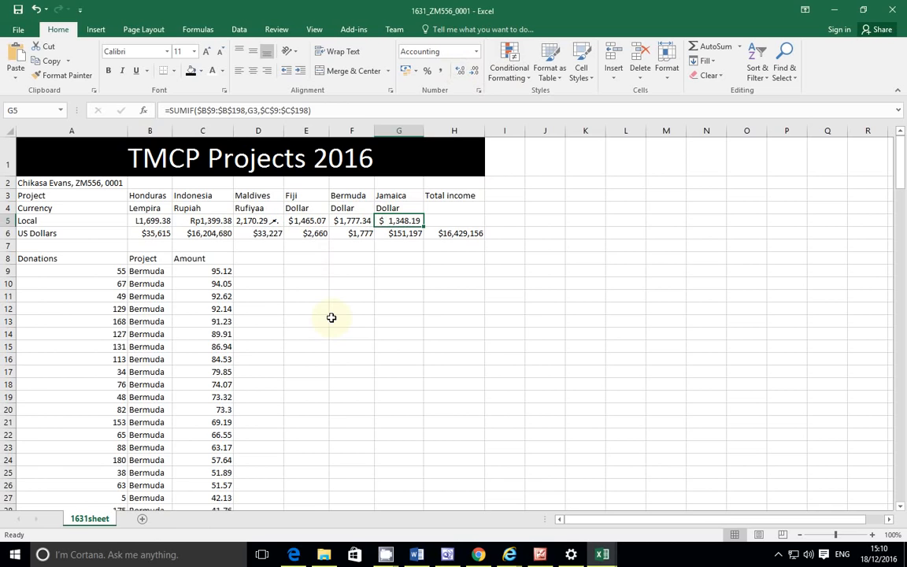
Step: Review steps 23–24 in the exam PDF, then check the workbook
click(293, 555)
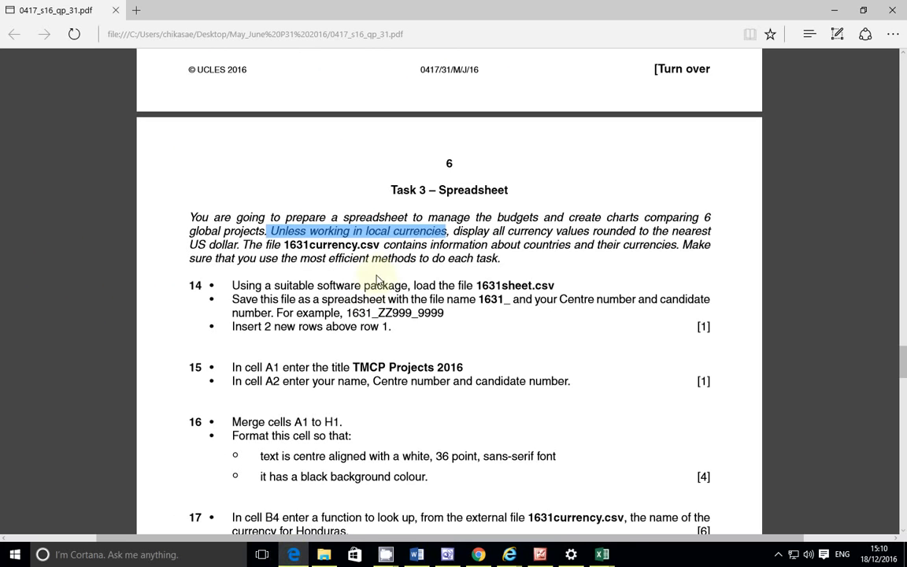
scroll(411, 356, down, 15)
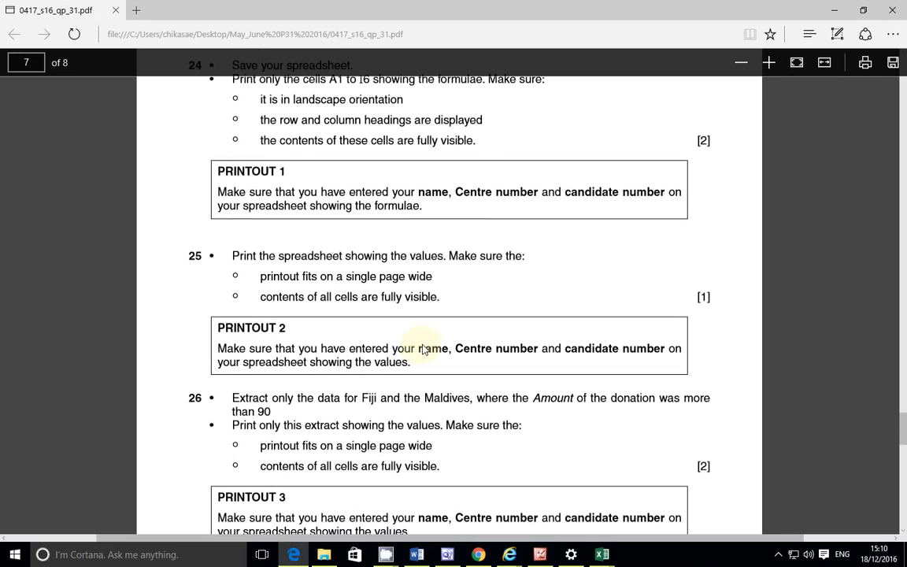
scroll(422, 350, up, 4)
scroll(423, 349, up, 3)
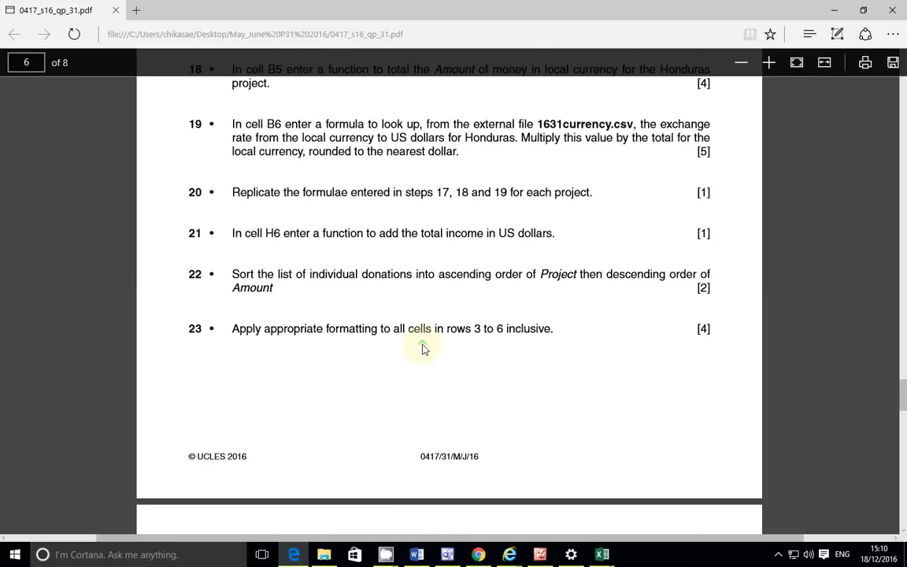
scroll(406, 351, down, 2)
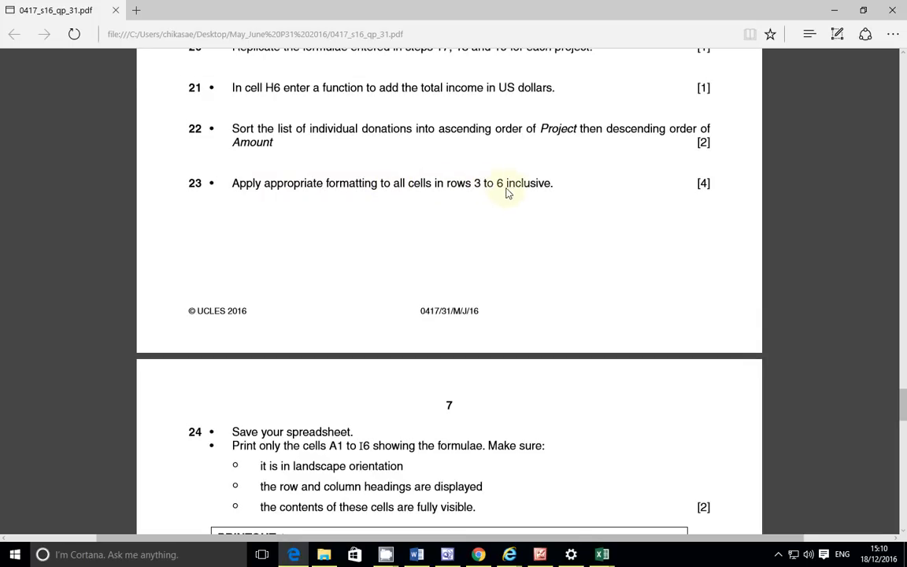
mouse_move(600, 553)
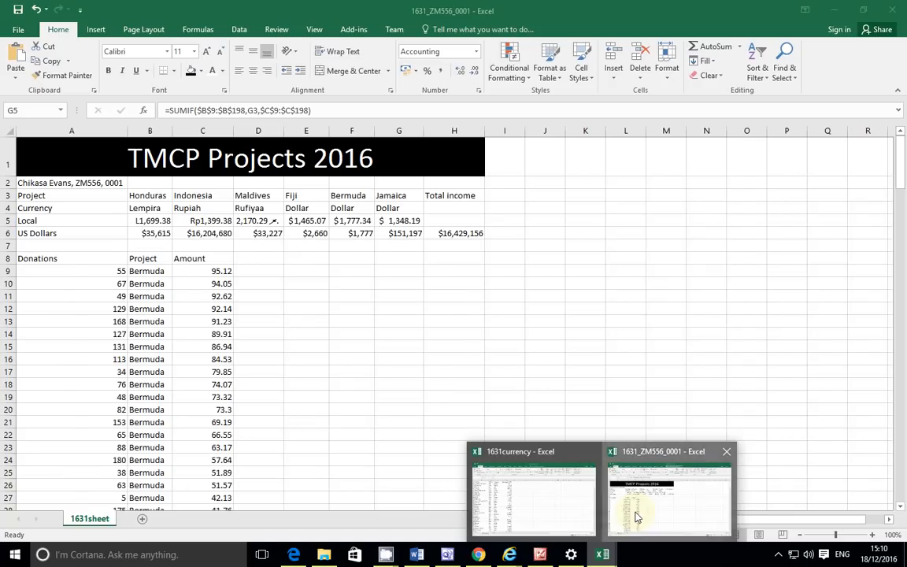
click(634, 513)
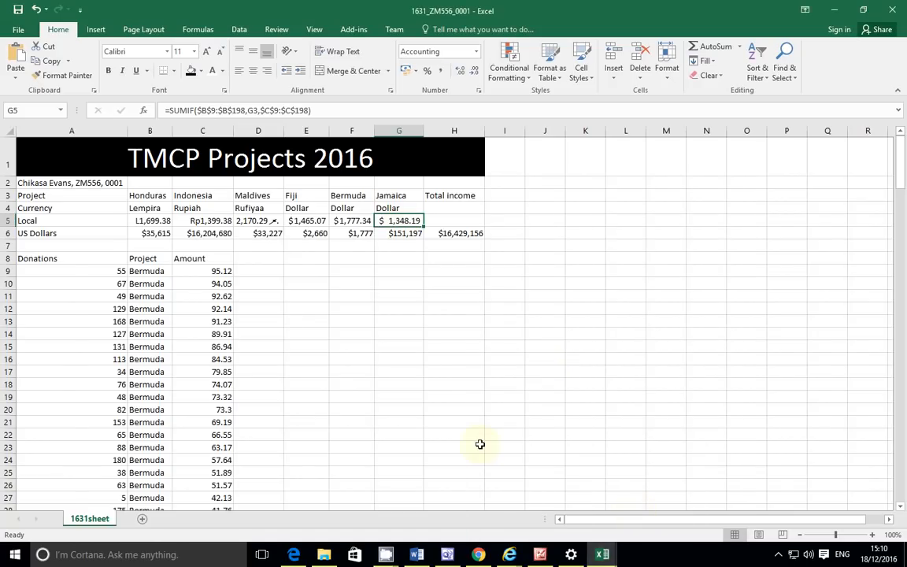
Step: Mark the page 7 bullet about cells being fully visible, then clear it
click(293, 554)
scroll(350, 447, down, 3)
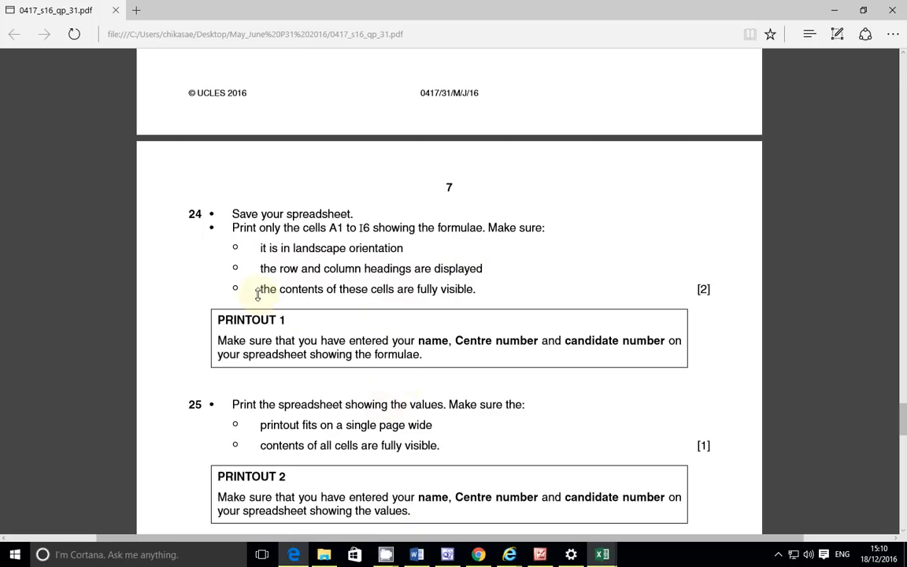
drag(258, 294, 467, 291)
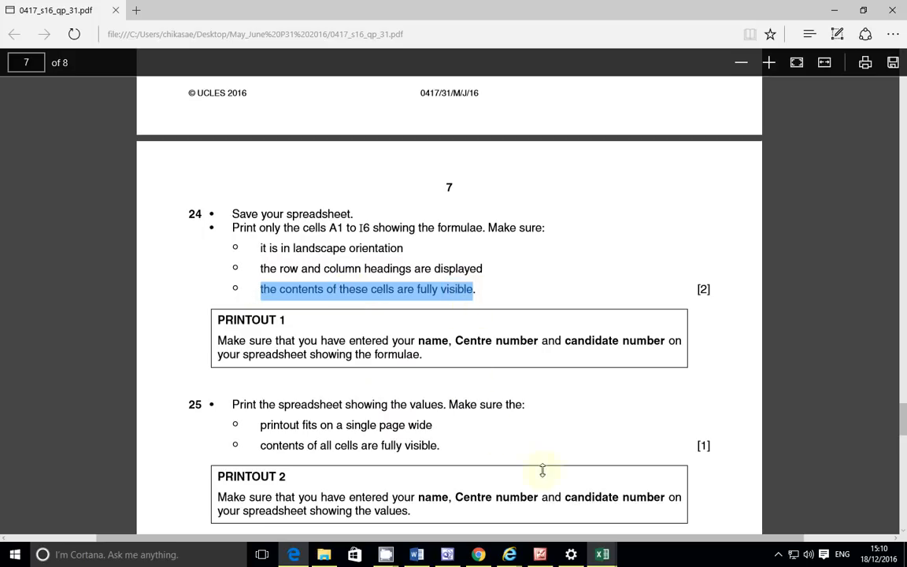
mouse_move(601, 556)
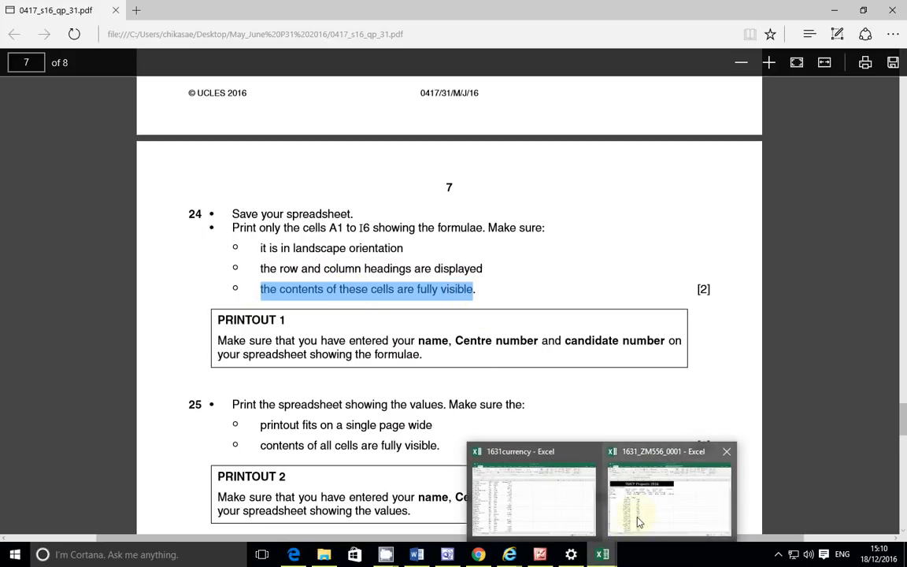
mouse_move(637, 516)
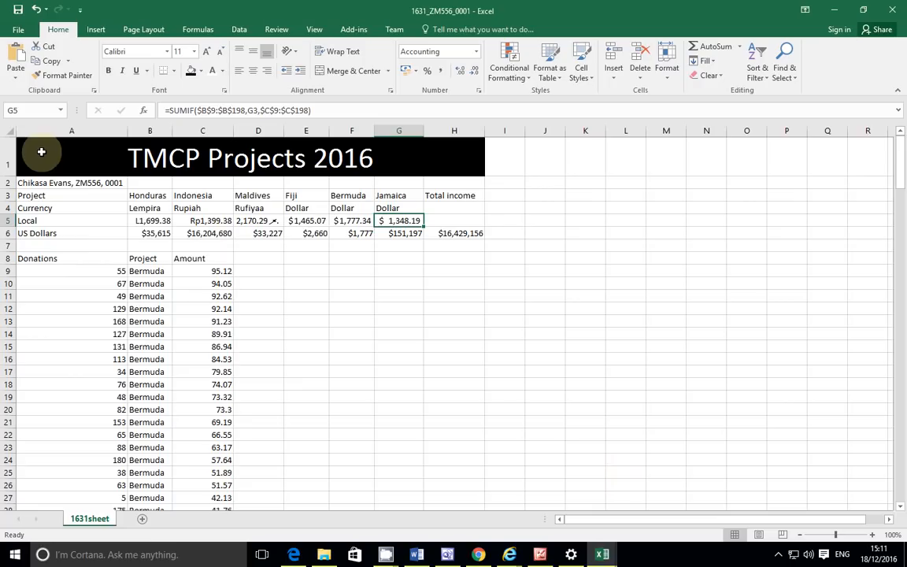
click(294, 555)
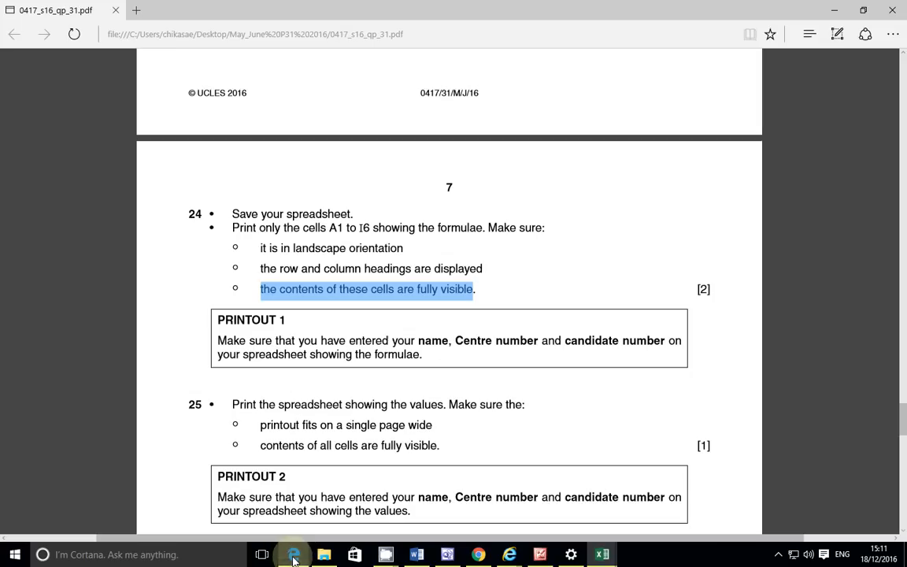
click(343, 264)
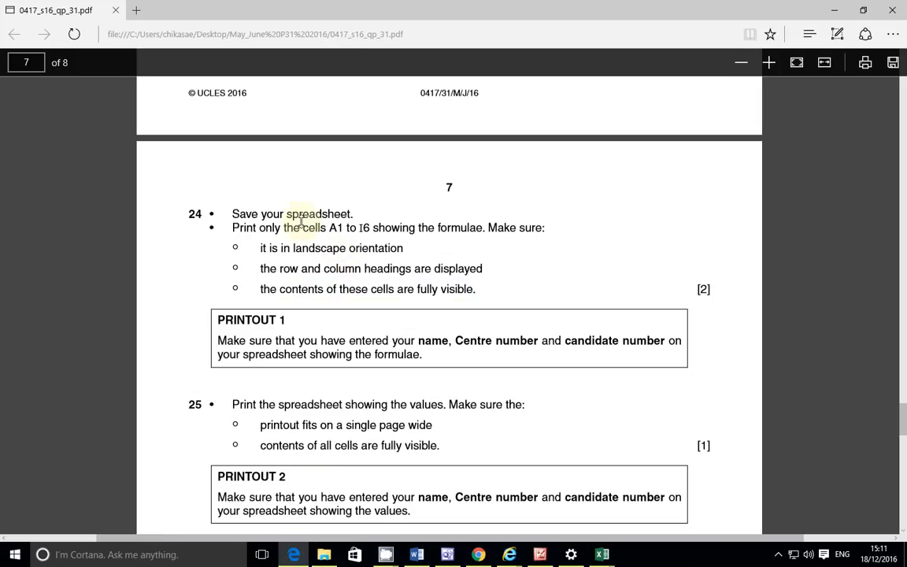
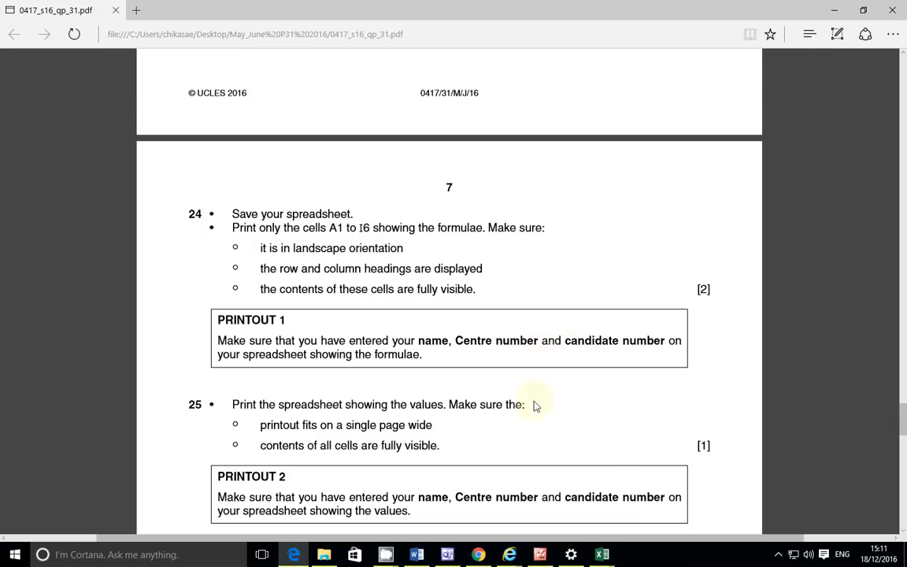
Step: Switch from task 24 in the exam PDF to the 1631_ZM556_0001 workbook in Excel
mouse_move(602, 554)
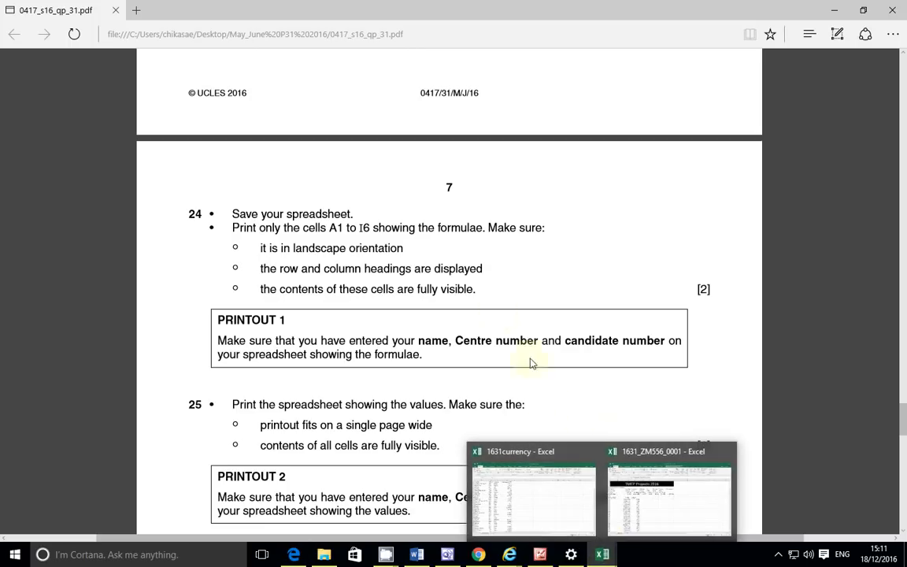
click(646, 515)
click(48, 148)
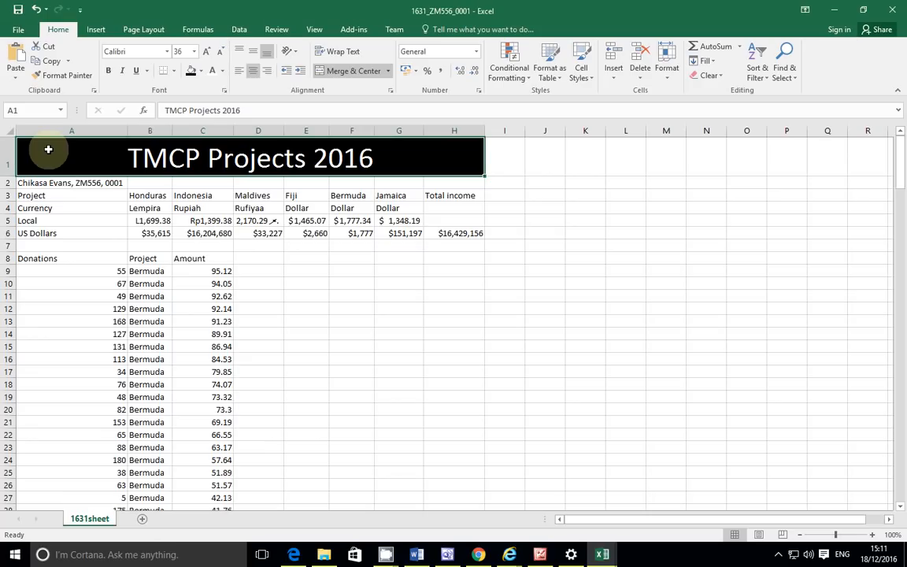
Step: Select A1:I6, check the exam task, and turn on Show Formulas for the sheet
drag(48, 149, 516, 234)
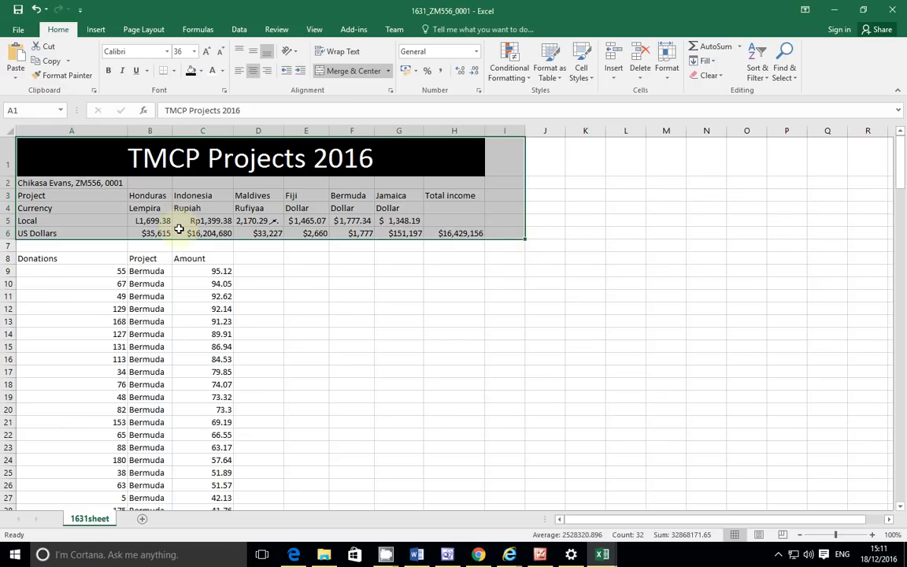
key(alt+Tab)
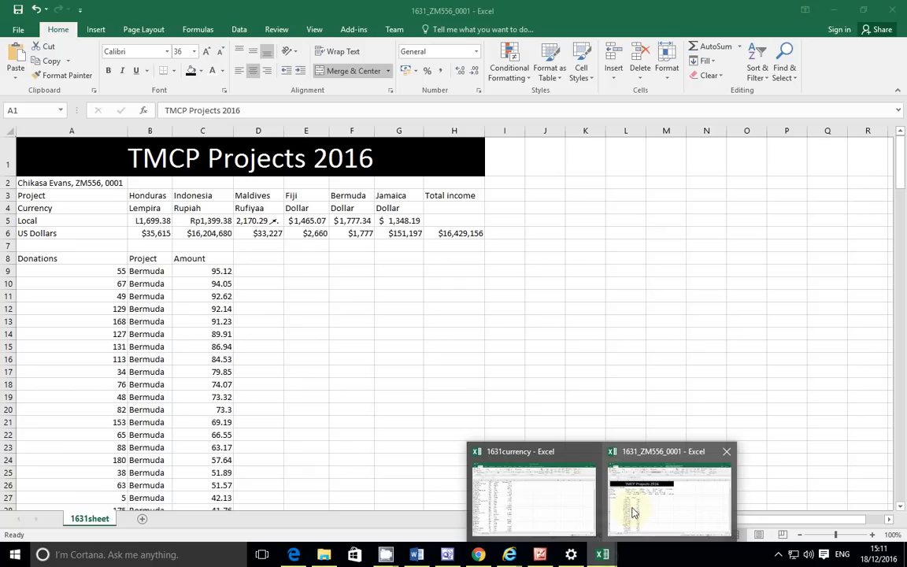
click(634, 507)
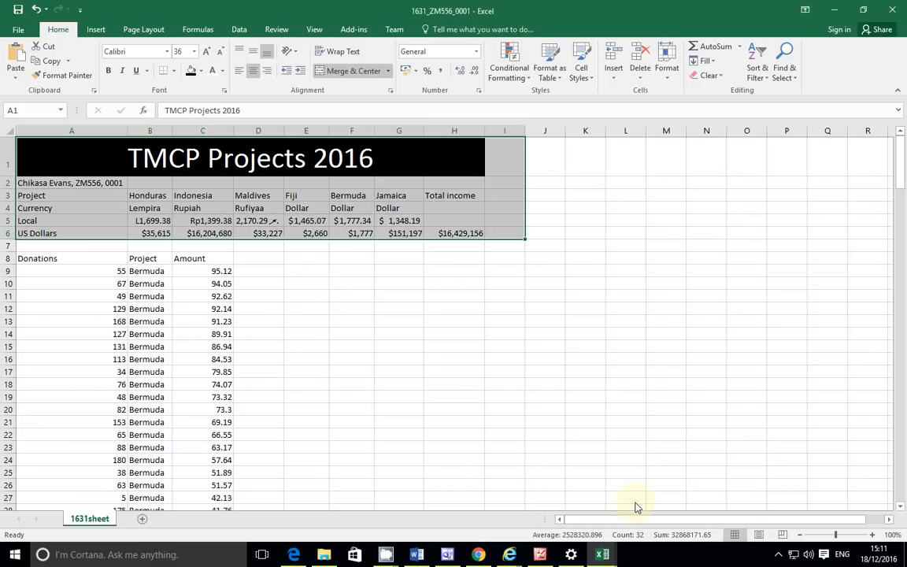
click(198, 29)
click(575, 47)
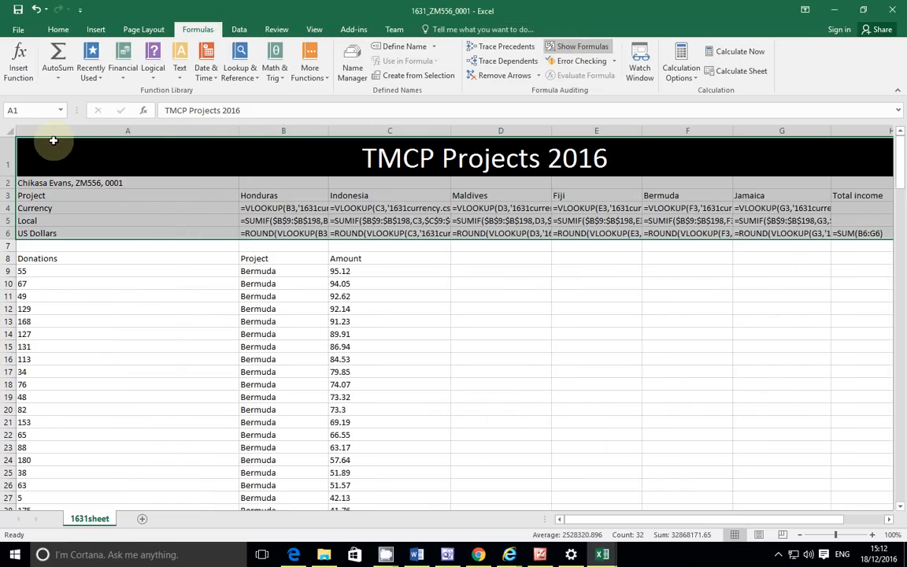
Step: Widen columns A through E so their formulas show in full
double_click(238, 130)
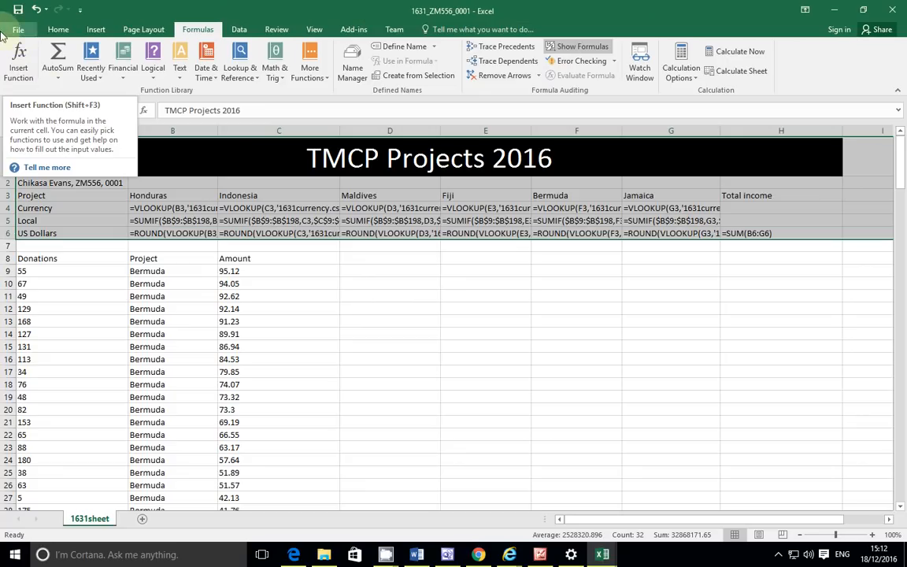
double_click(218, 131)
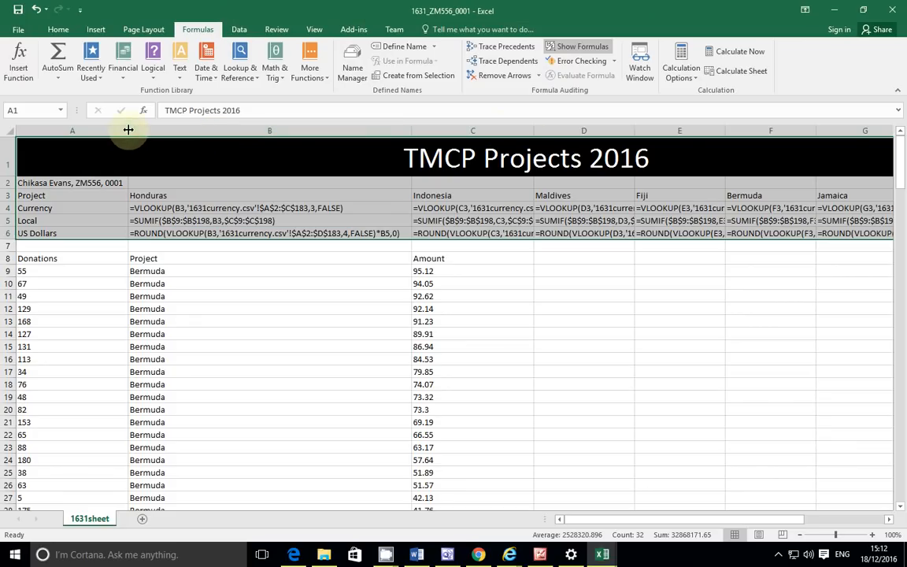
drag(536, 130, 695, 131)
double_click(792, 131)
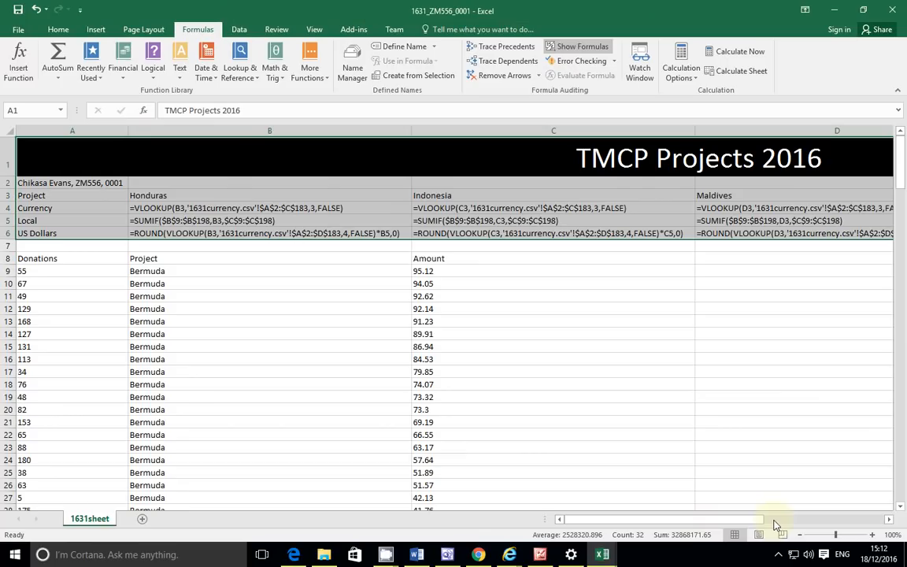
drag(744, 522, 807, 521)
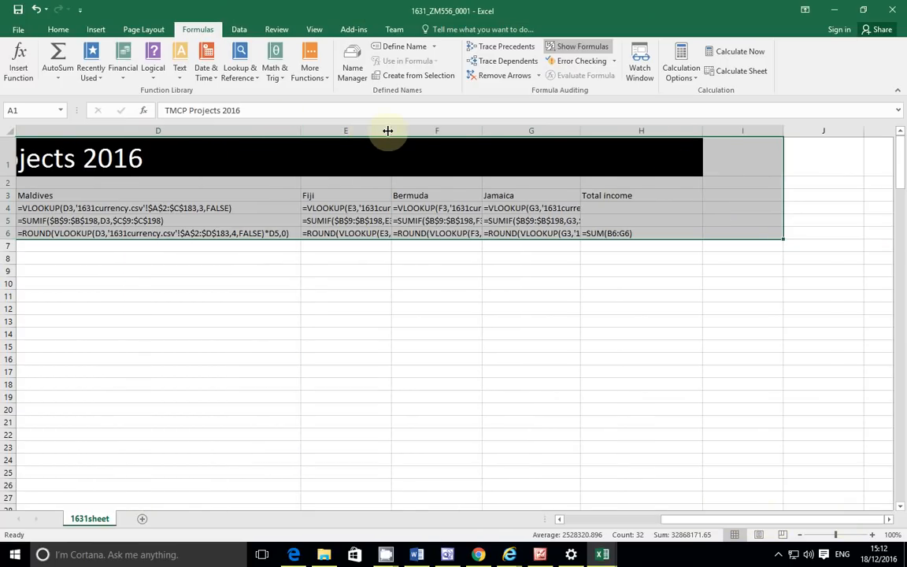
double_click(390, 130)
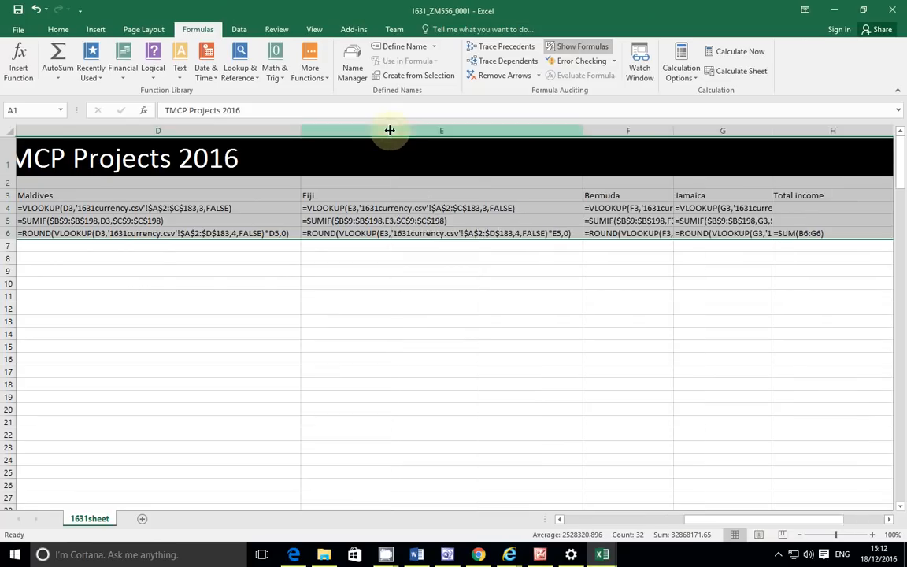
Step: Mark the exam paper's line about cells being fully visible, then return to the workbook
click(296, 555)
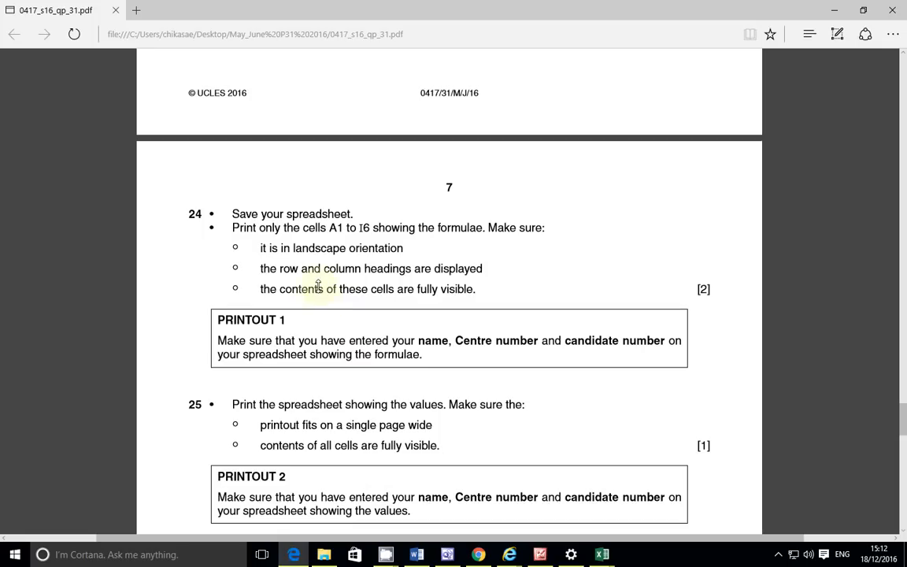
drag(246, 289, 474, 290)
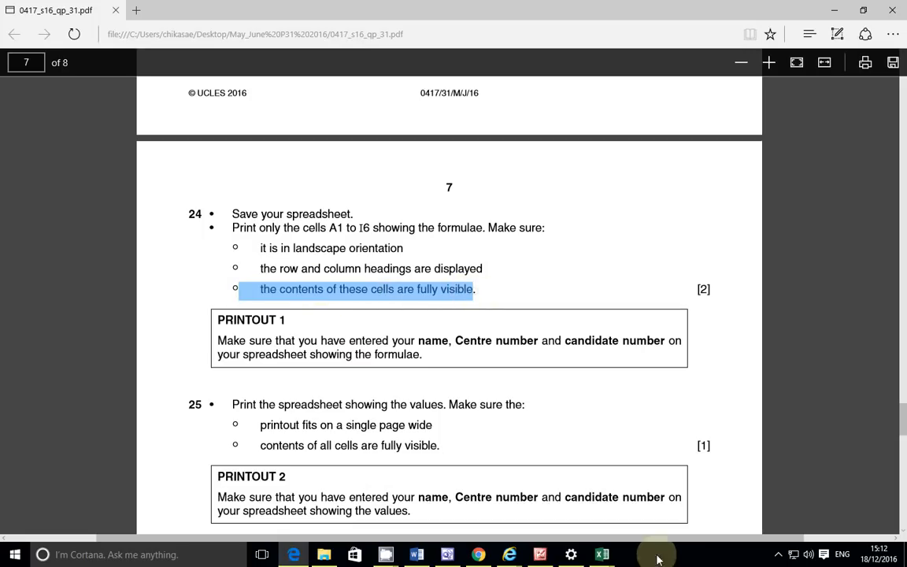
mouse_move(605, 551)
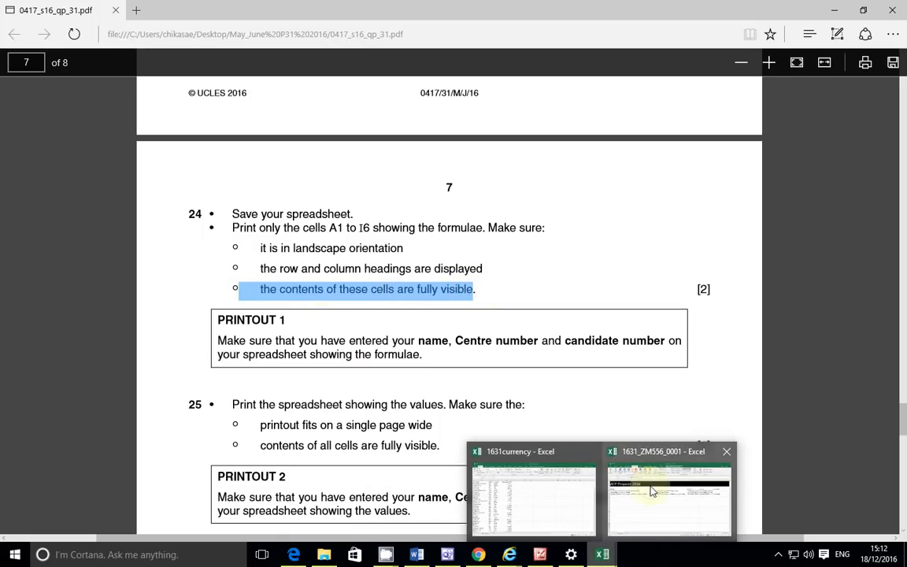
click(652, 491)
Step: Auto-fit columns F and G to their full formulas
double_click(670, 130)
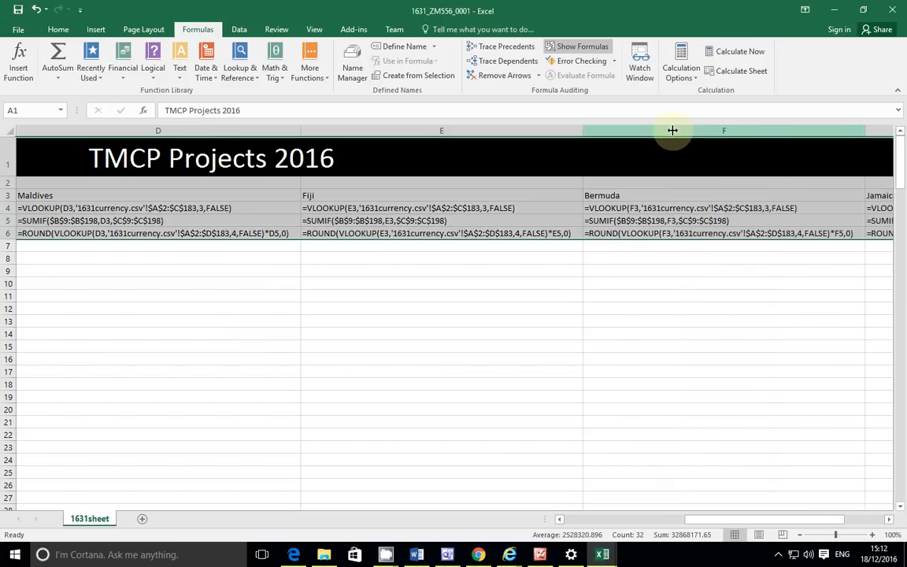
drag(703, 520, 733, 526)
click(679, 129)
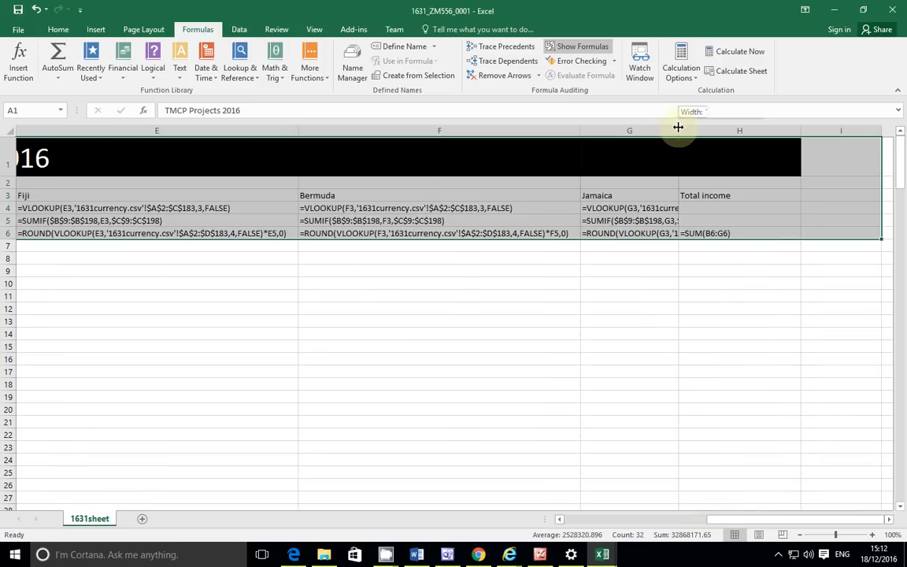
double_click(679, 130)
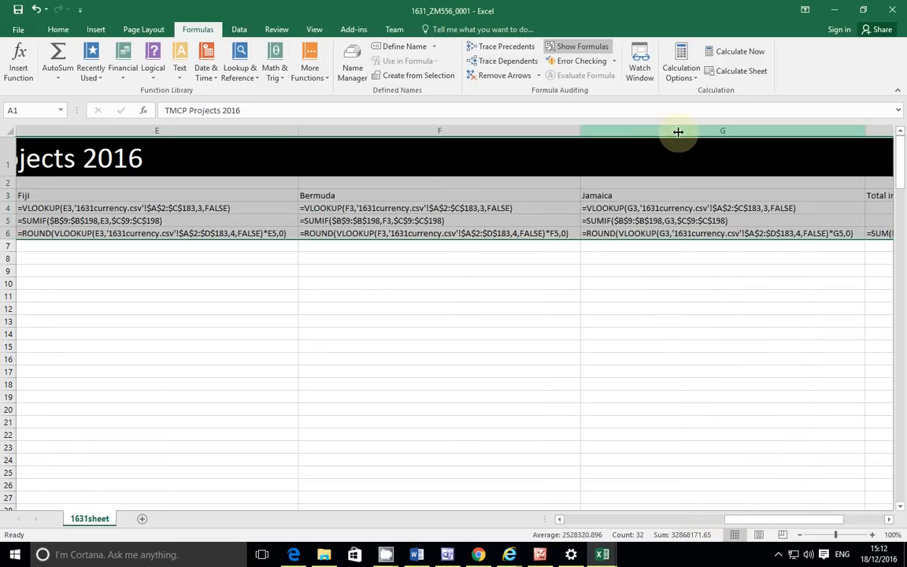
drag(746, 523, 803, 520)
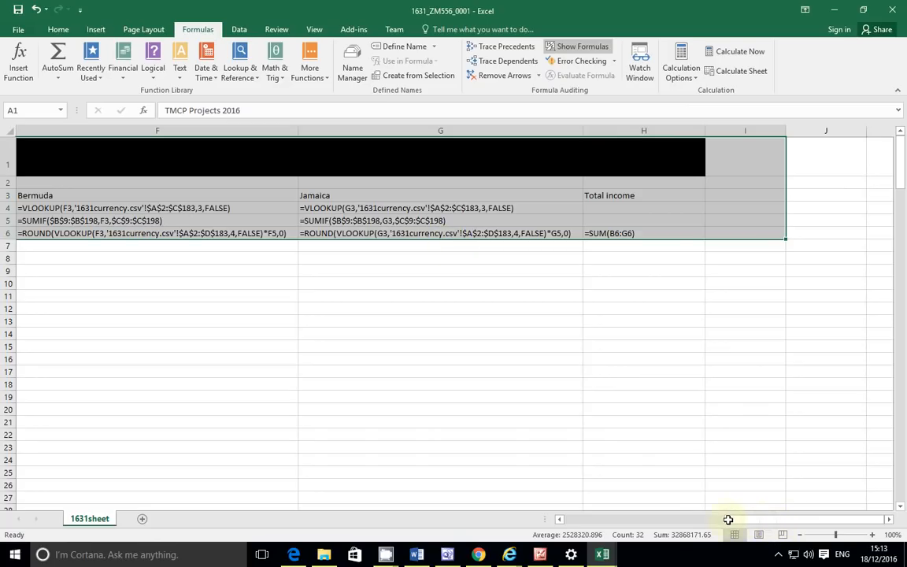
drag(716, 520, 587, 529)
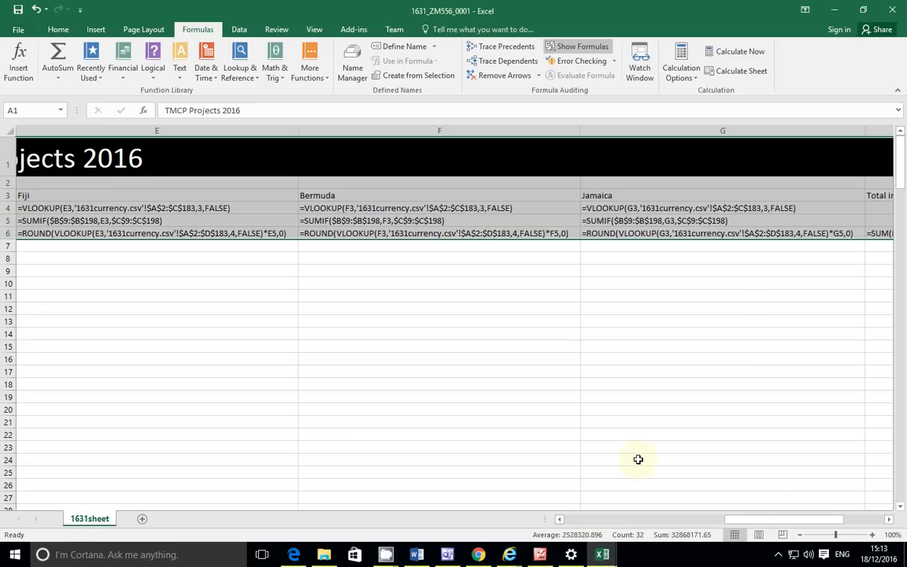
key(alt+Tab)
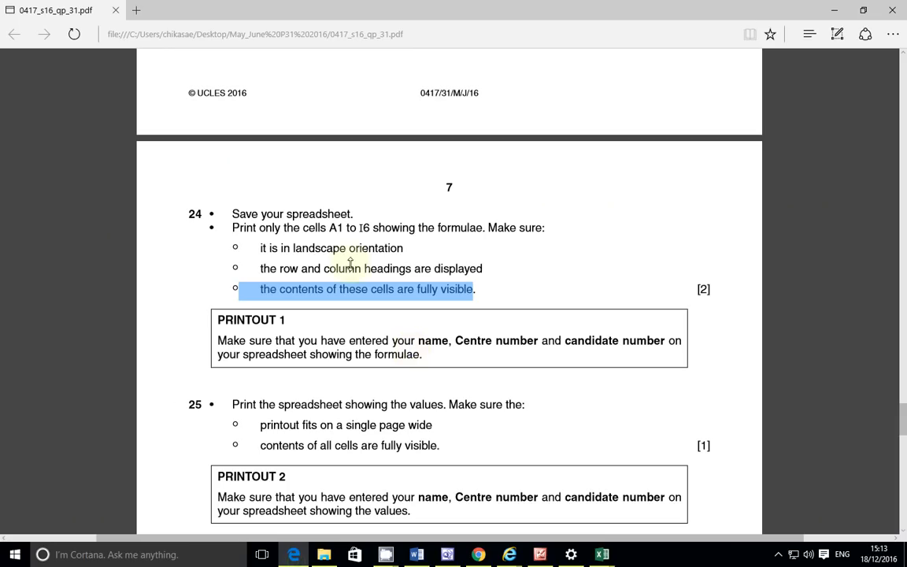
Step: Mark the PDF line requiring row and column headings, then return to the workbook
drag(240, 262, 513, 277)
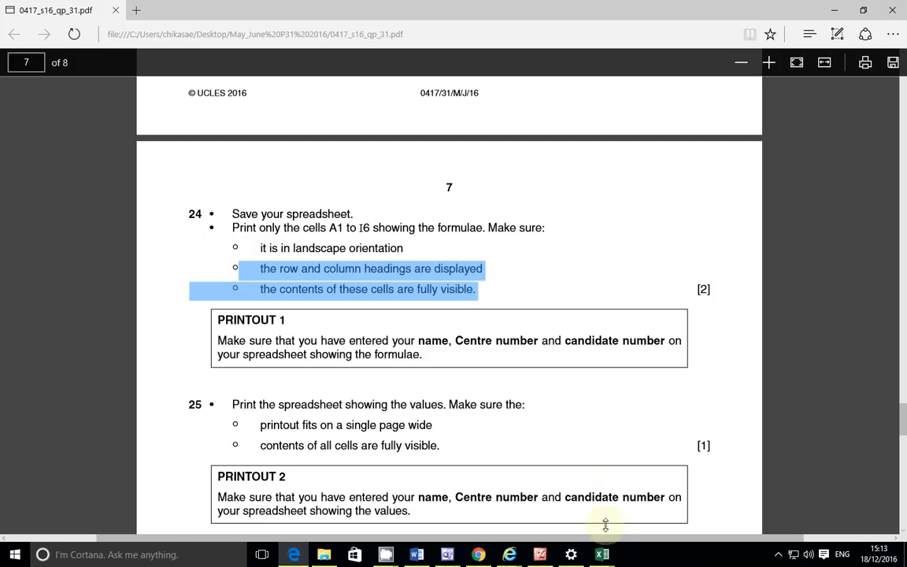
mouse_move(603, 556)
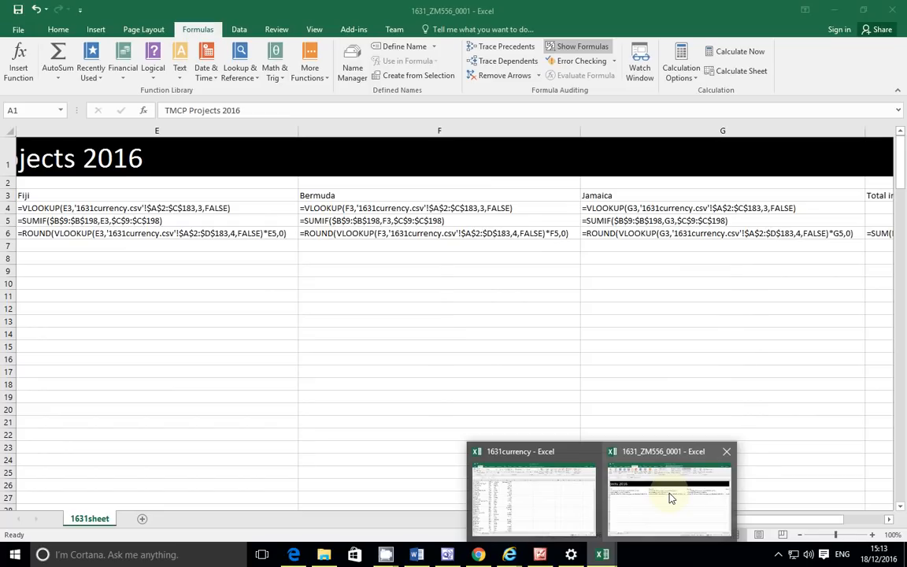
click(671, 497)
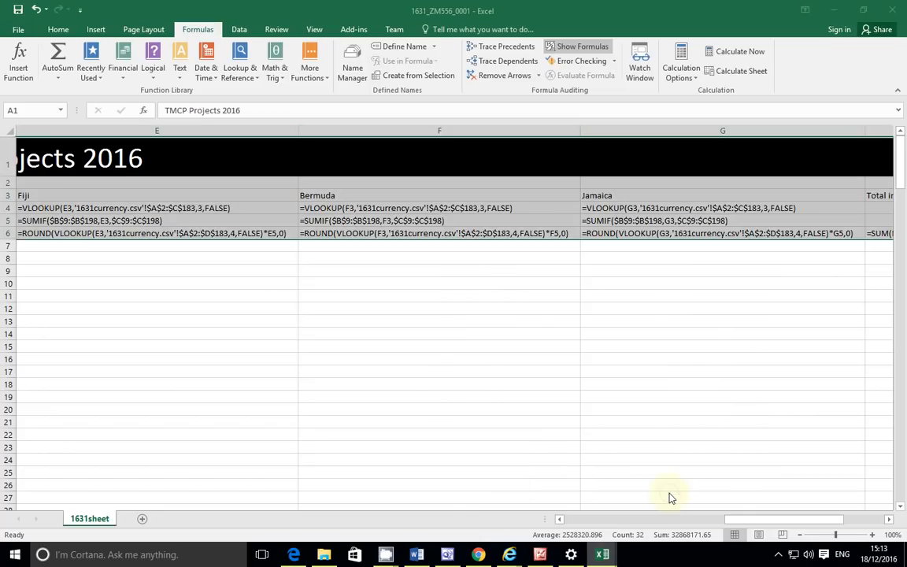
Step: Set the printout to landscape and print only the selection A1:I6
click(14, 29)
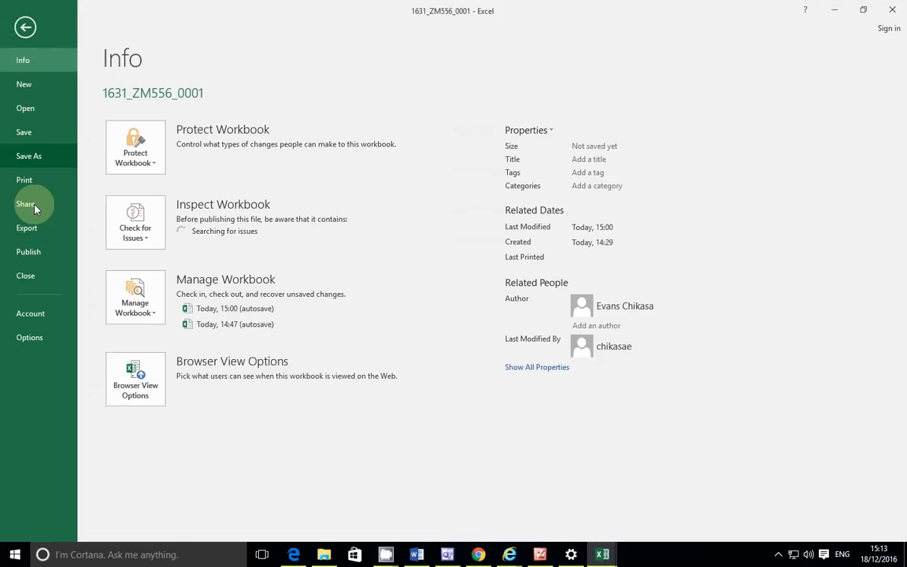
click(25, 179)
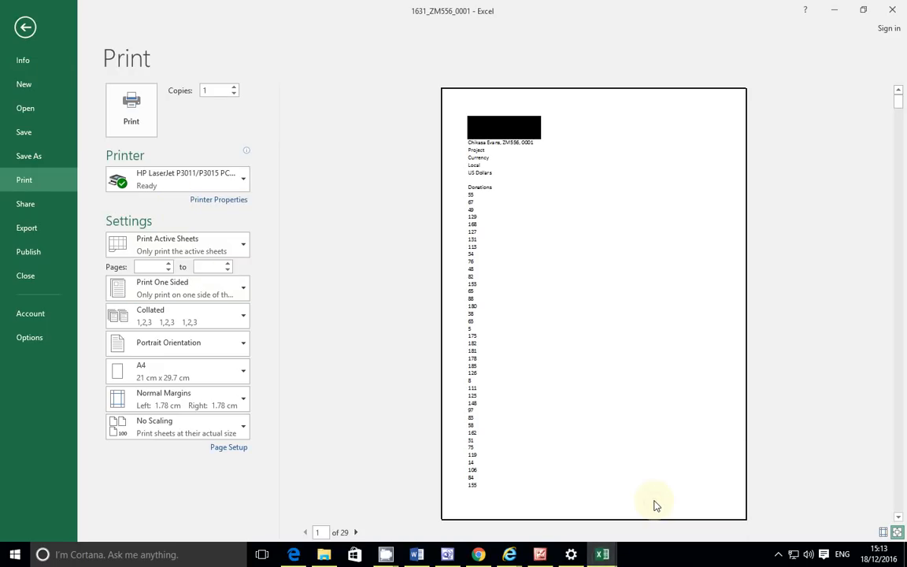
click(22, 31)
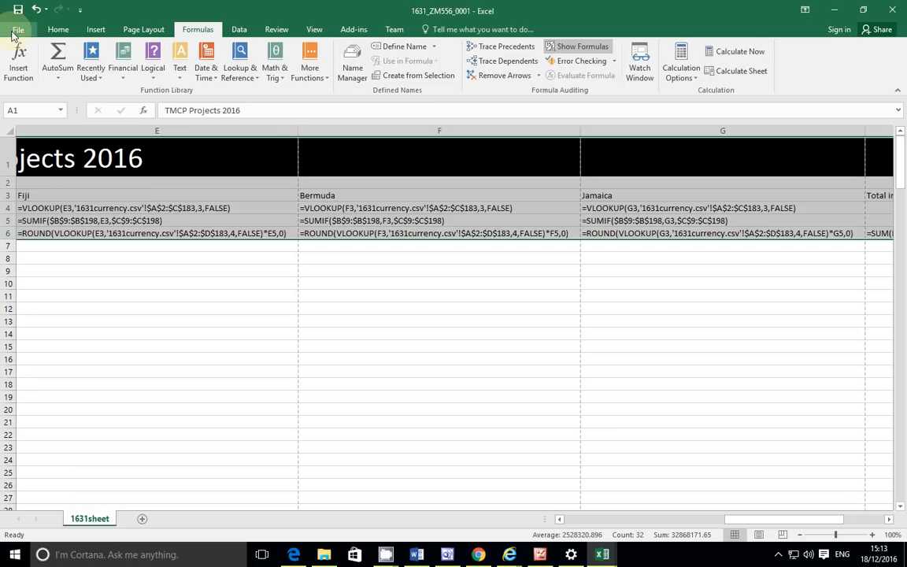
click(13, 31)
click(23, 180)
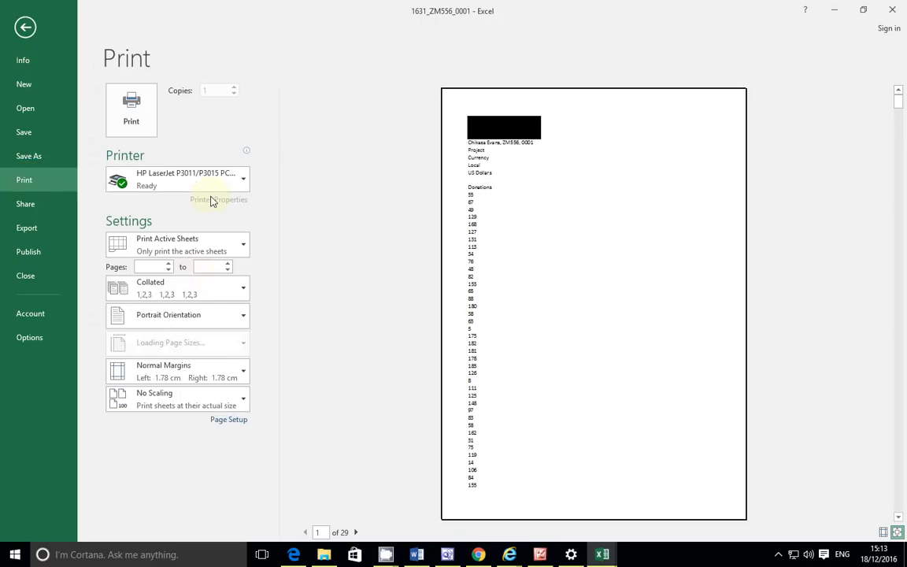
click(222, 344)
click(187, 399)
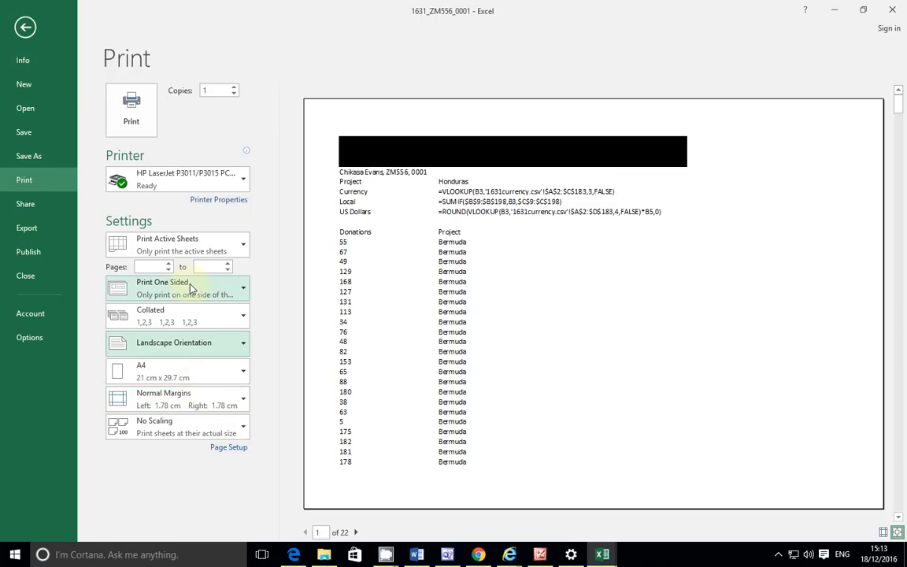
click(208, 244)
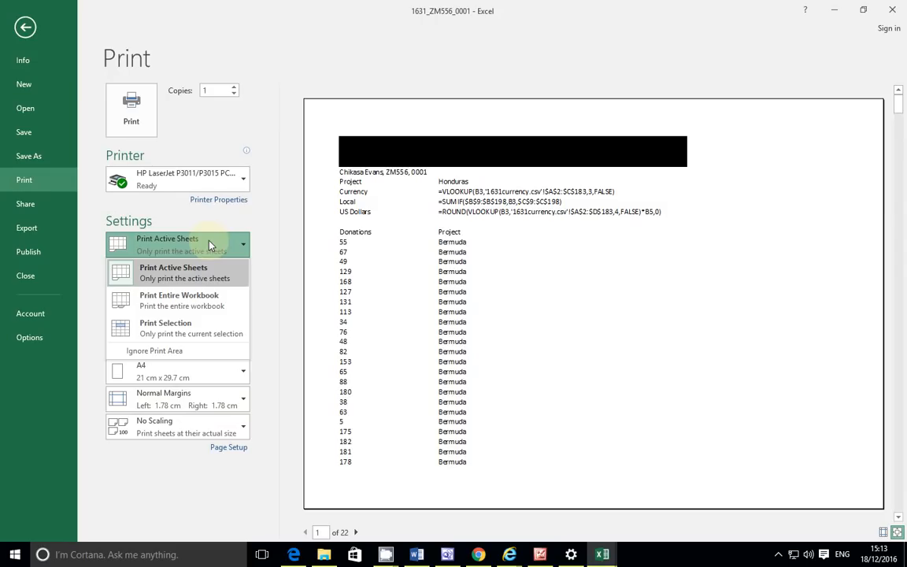
click(178, 329)
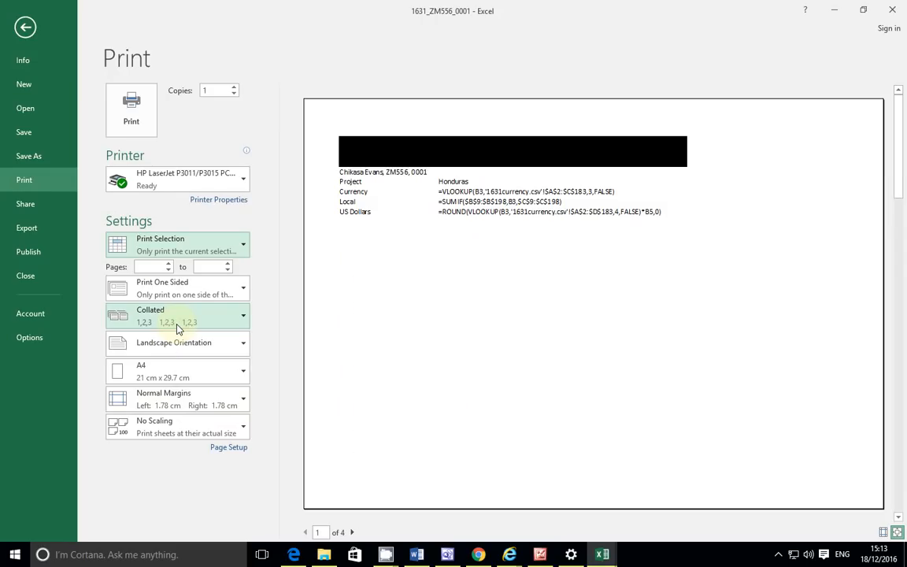
Step: Turn on Row and column headings in Page Setup's Sheet options
click(220, 448)
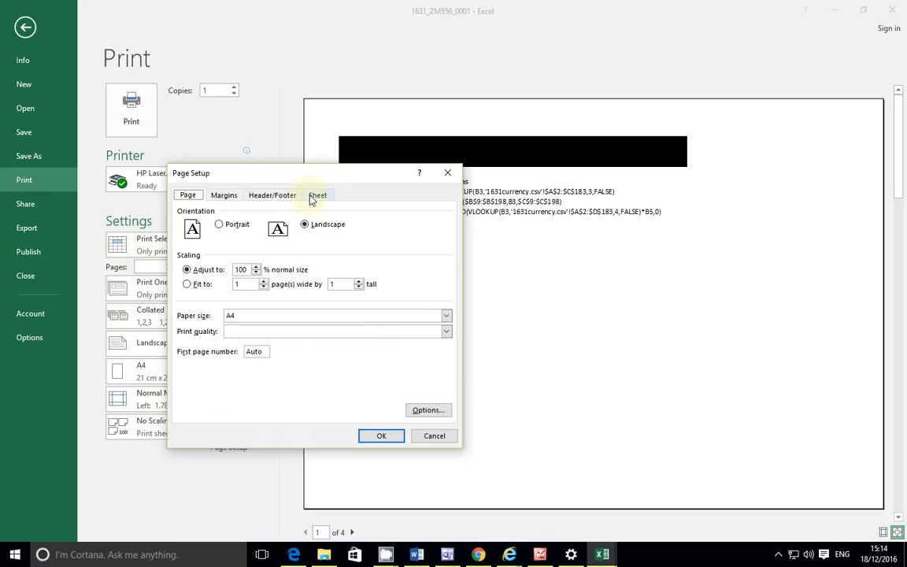
click(315, 196)
click(210, 320)
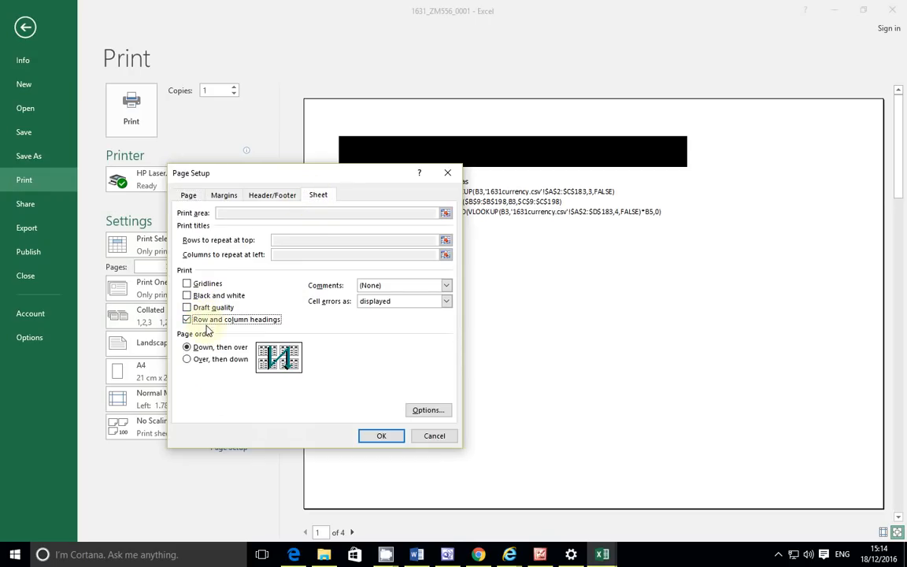
click(382, 436)
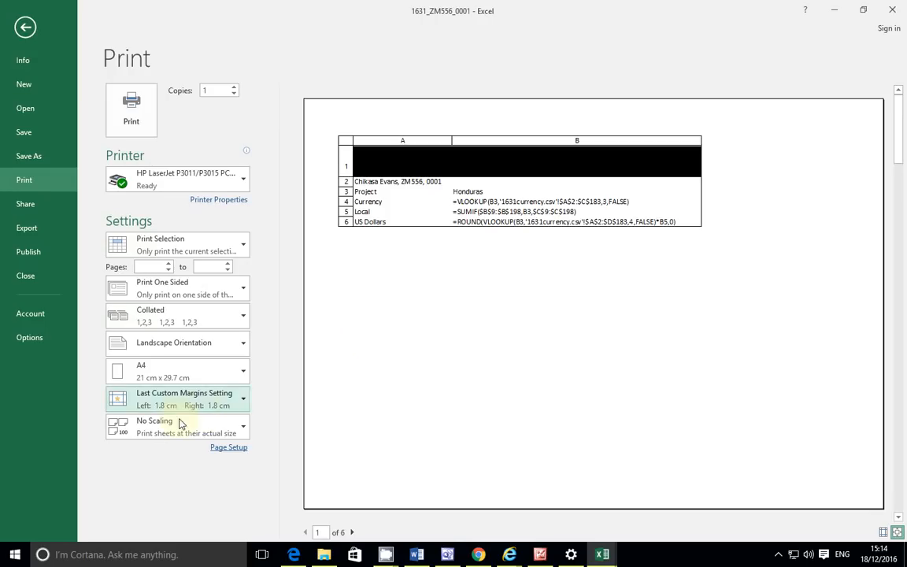
click(293, 554)
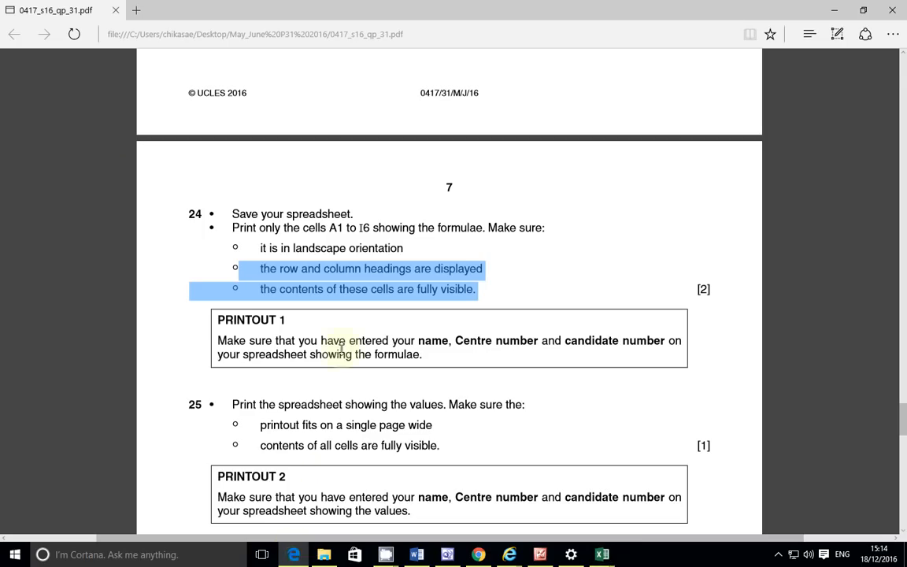
click(319, 213)
drag(327, 227, 522, 227)
click(332, 250)
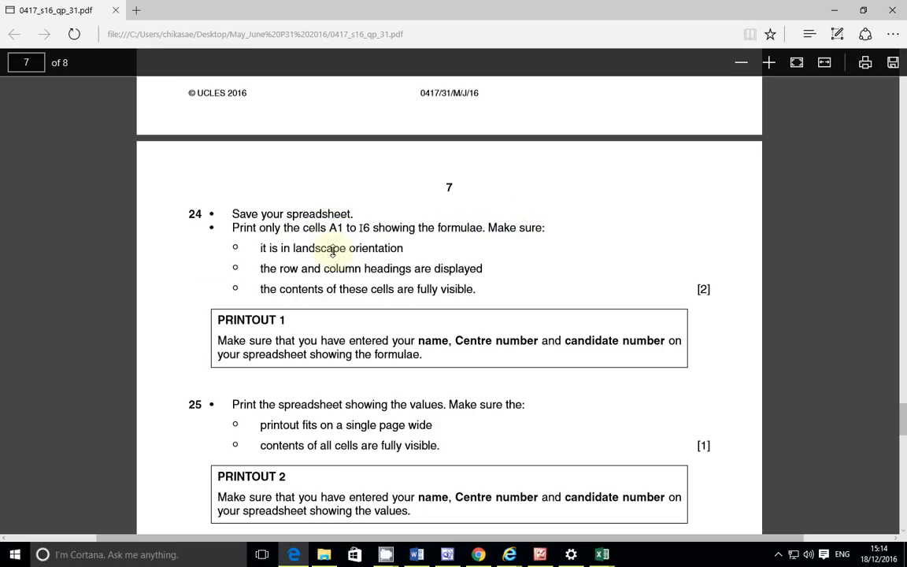
drag(259, 248, 395, 246)
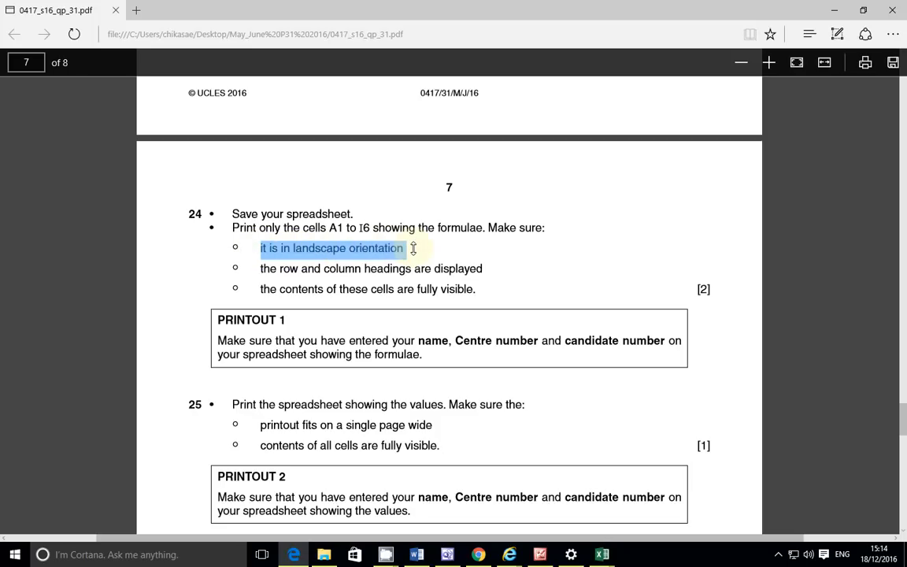
drag(261, 269, 496, 269)
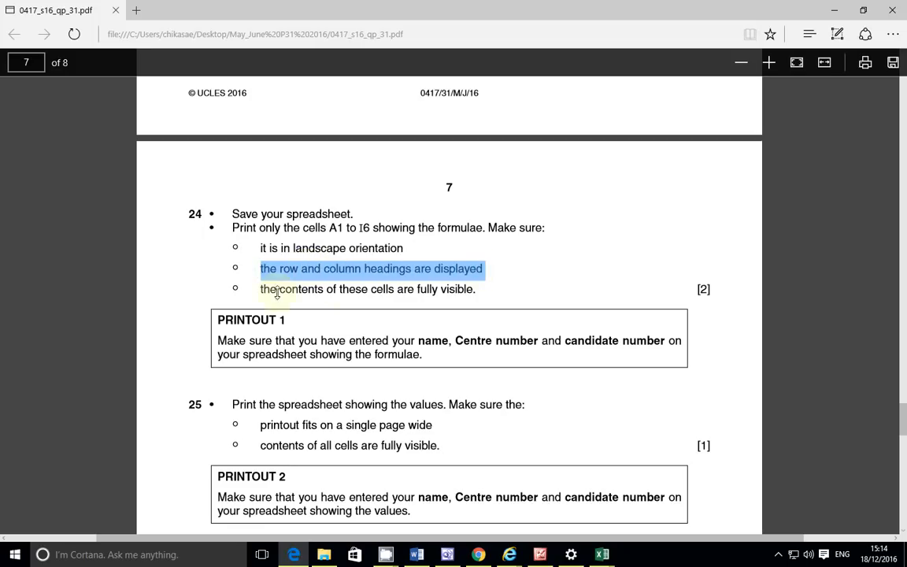
drag(262, 287, 500, 310)
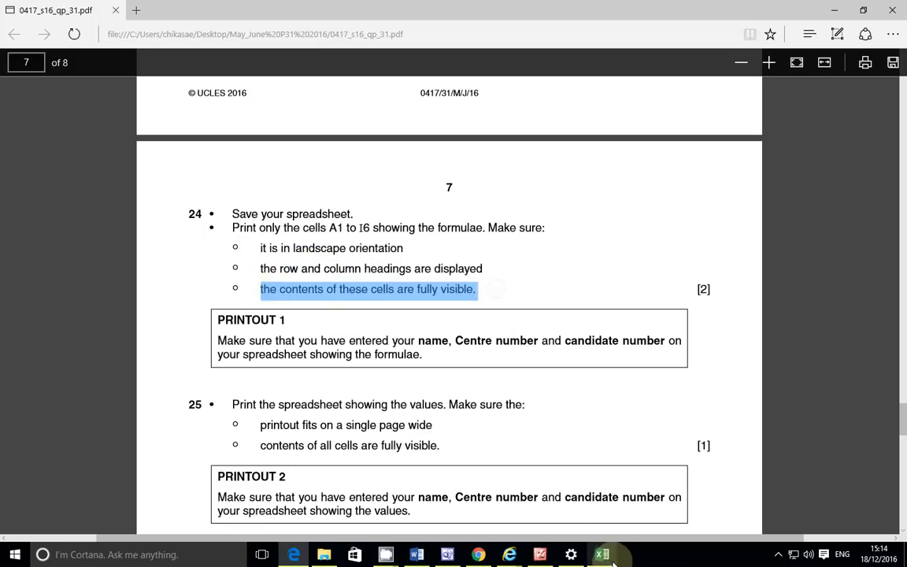
mouse_move(605, 555)
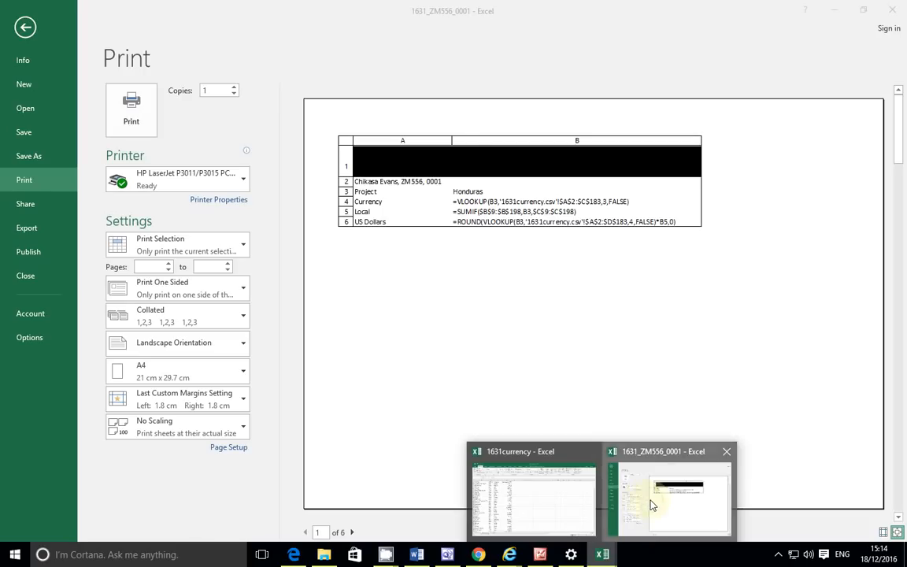
click(594, 455)
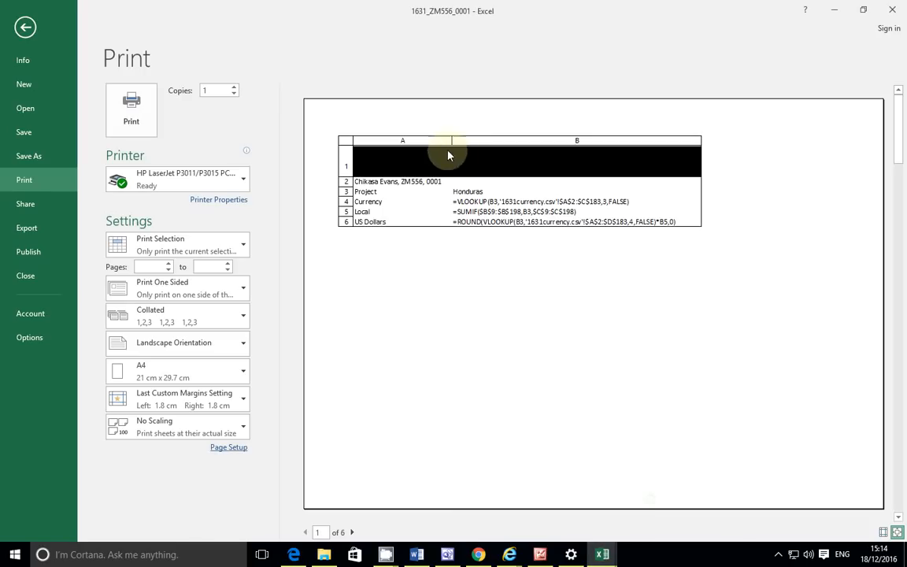
click(353, 533)
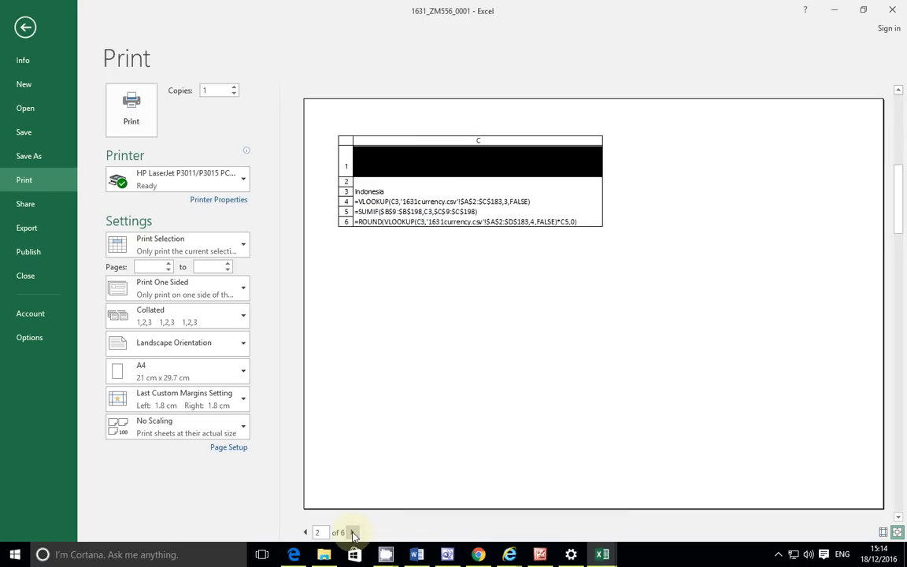
Step: Page forward through the print preview and check the exam paper's requirements
click(353, 533)
click(353, 533)
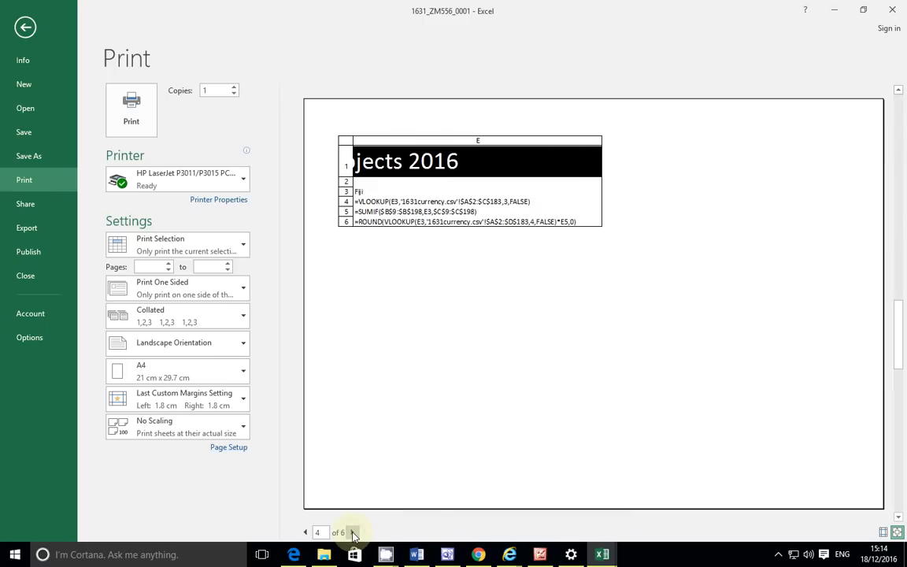
click(353, 533)
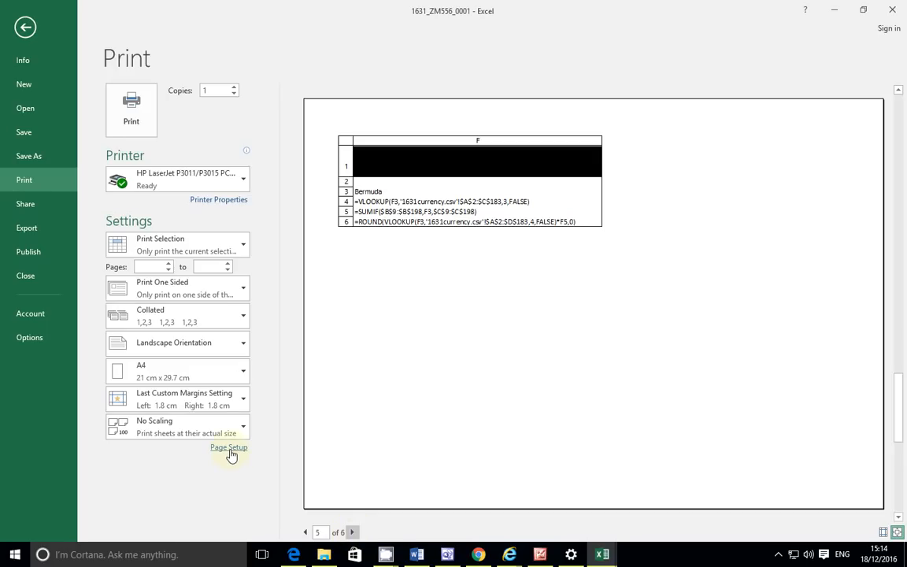
click(296, 558)
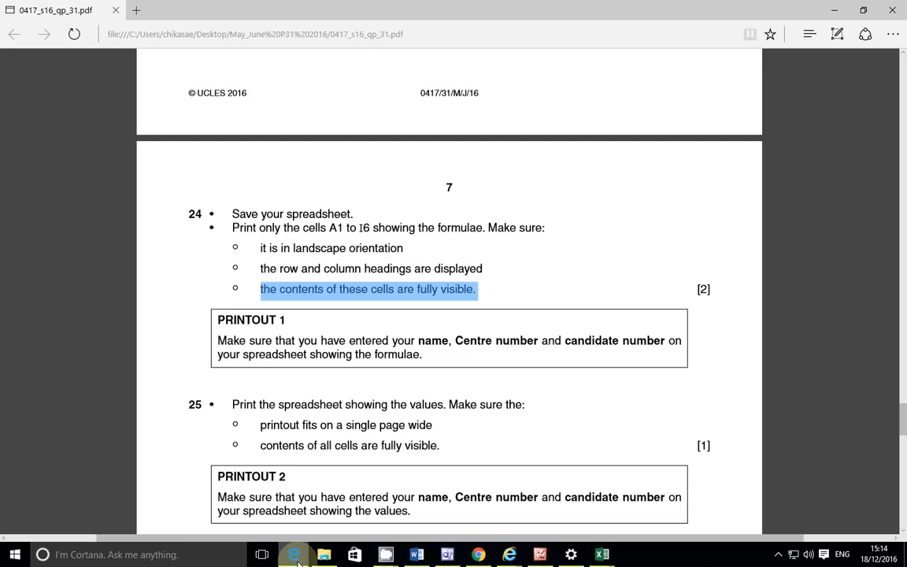
click(297, 558)
Step: Tick Gridlines in Page Setup's Sheet options so the printout shows them
click(239, 448)
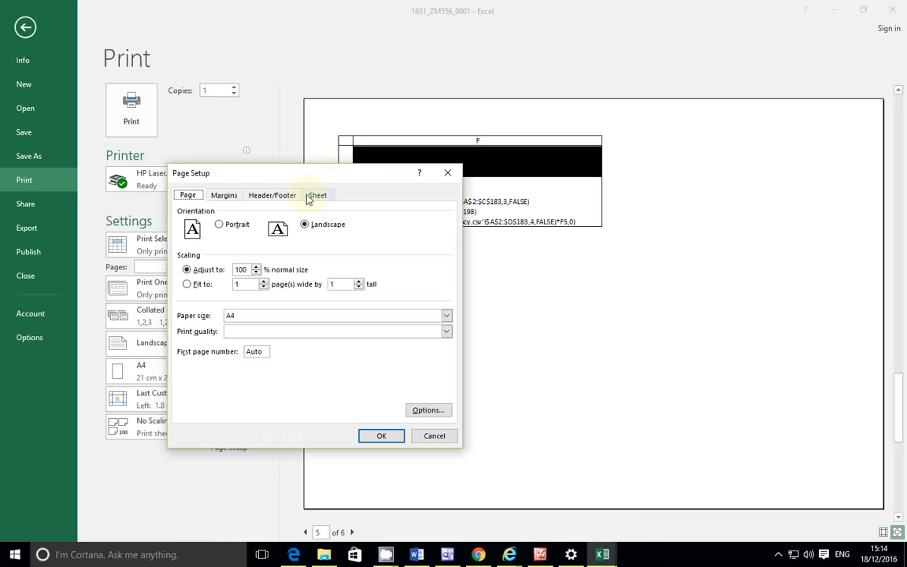
click(308, 198)
click(189, 283)
click(382, 437)
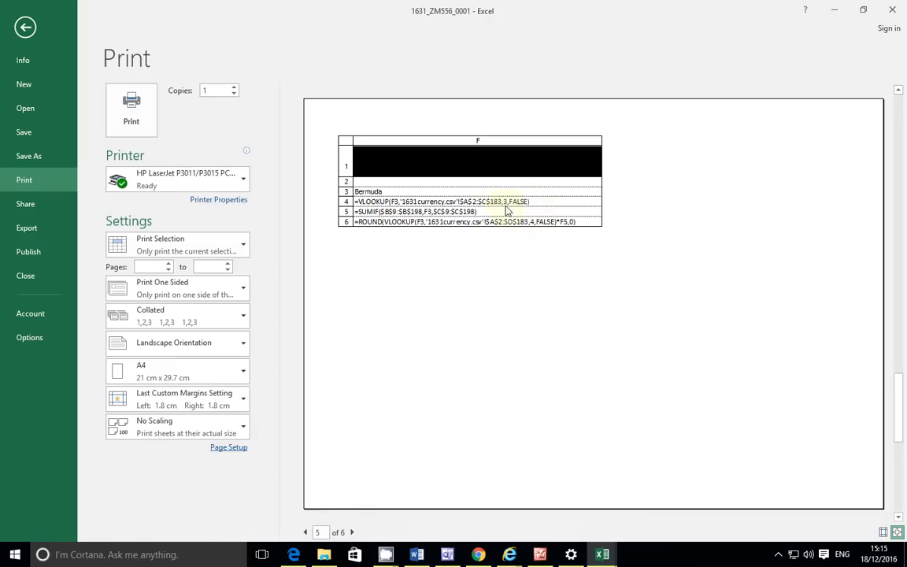
Step: From page 1, try Fit All Columns on One Page, then choose Fit All Rows on One Page
click(305, 532)
click(305, 532)
click(305, 532)
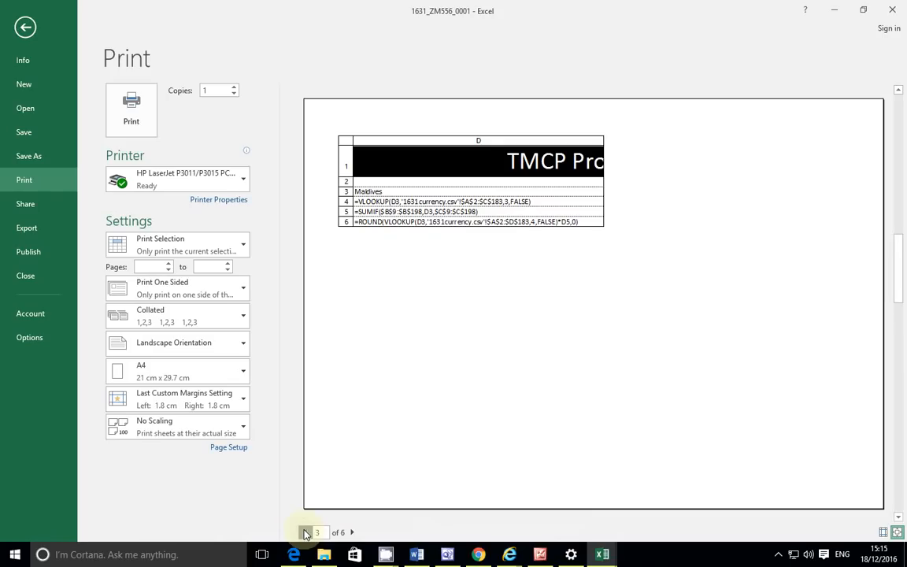
click(305, 533)
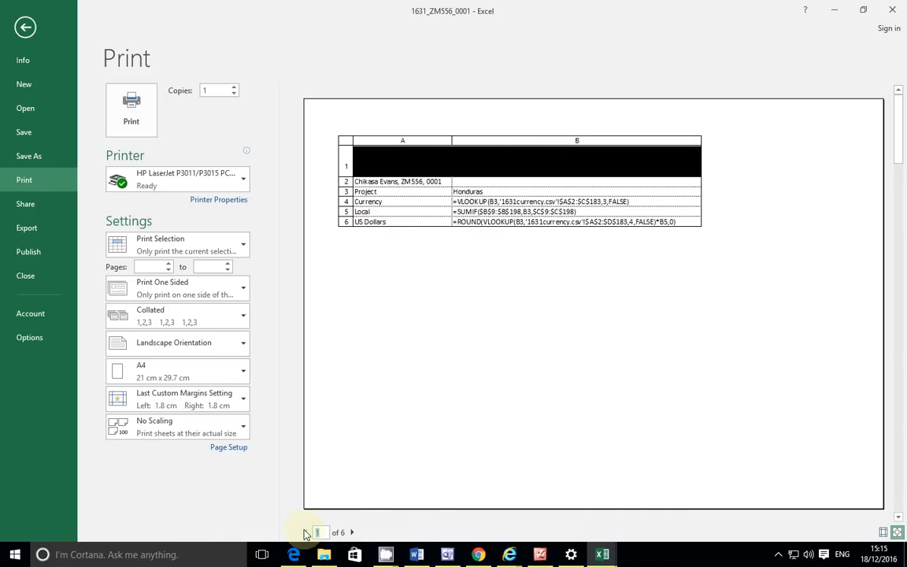
click(242, 426)
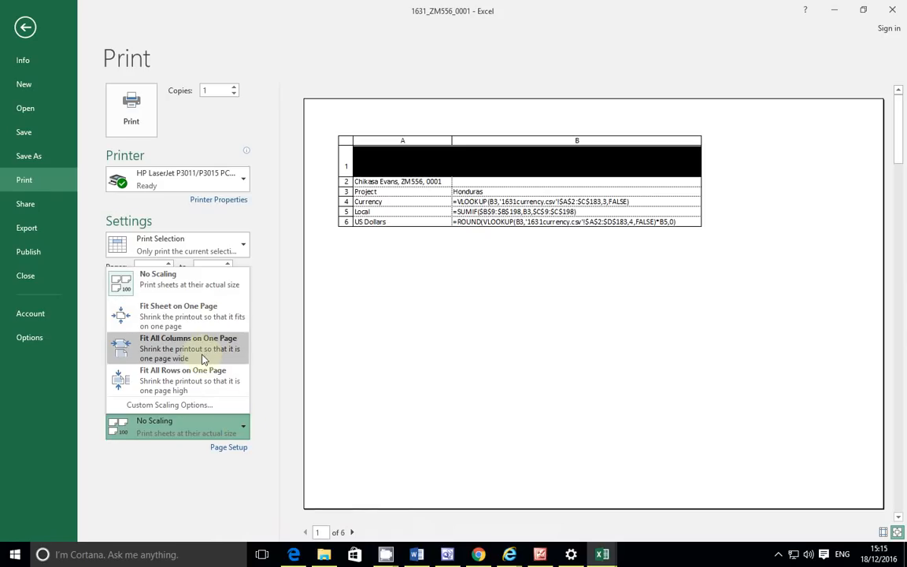
click(227, 354)
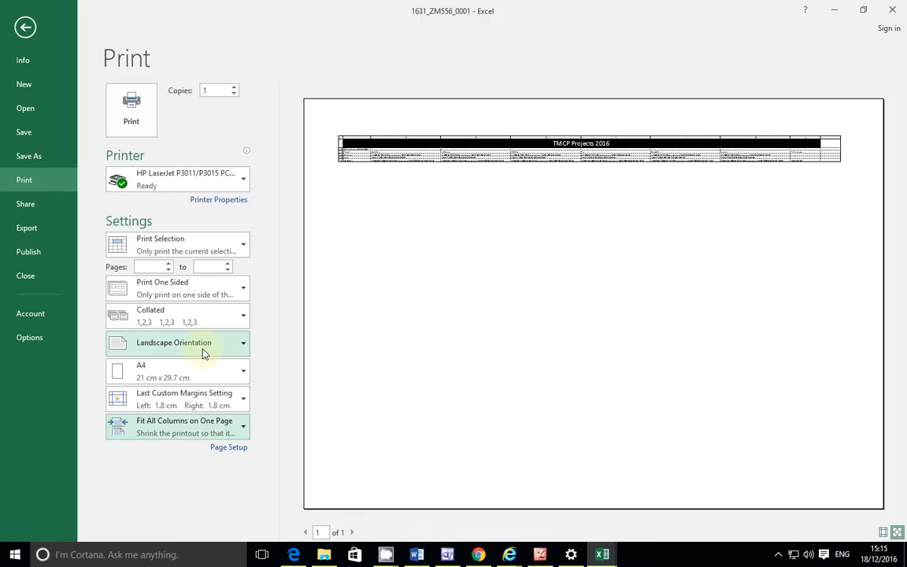
click(240, 430)
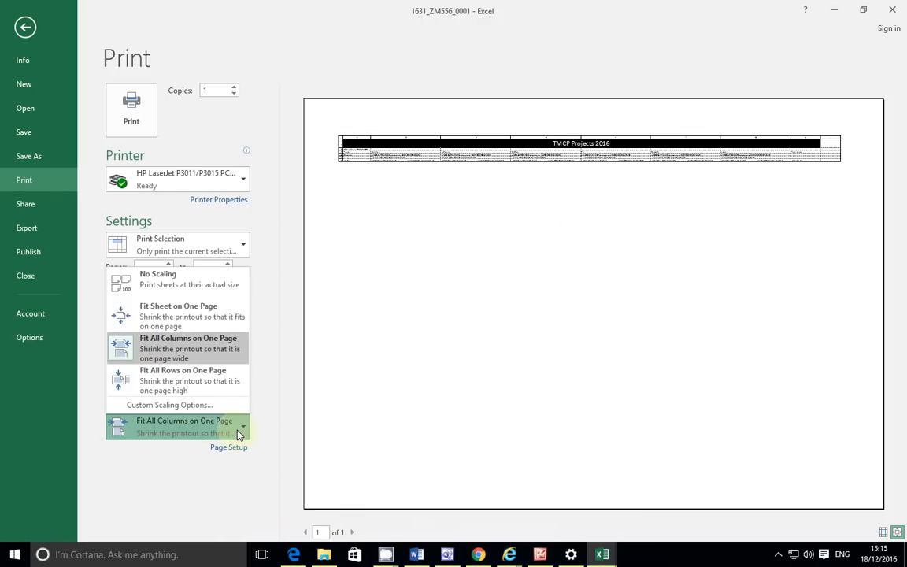
click(211, 378)
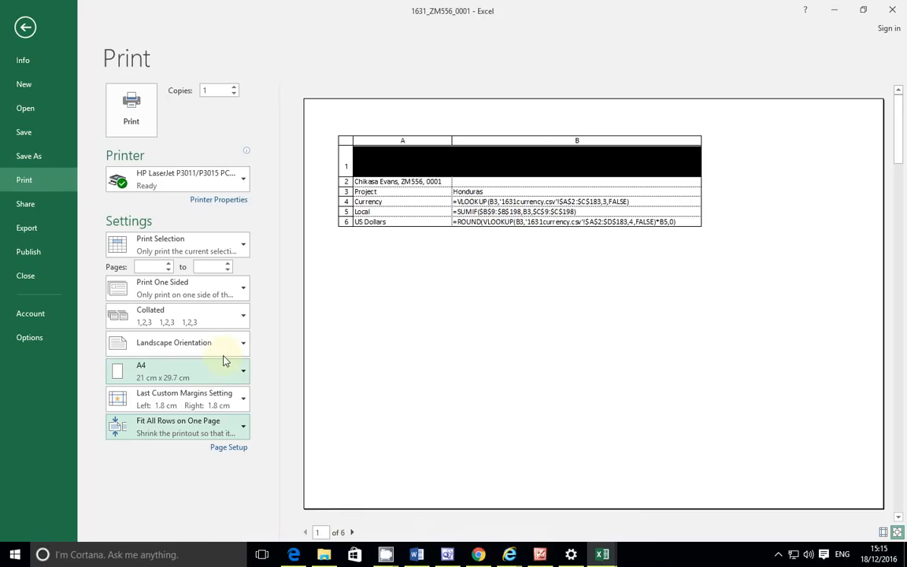
Step: Page through all six preview pages and back to page 1
click(353, 533)
click(353, 533)
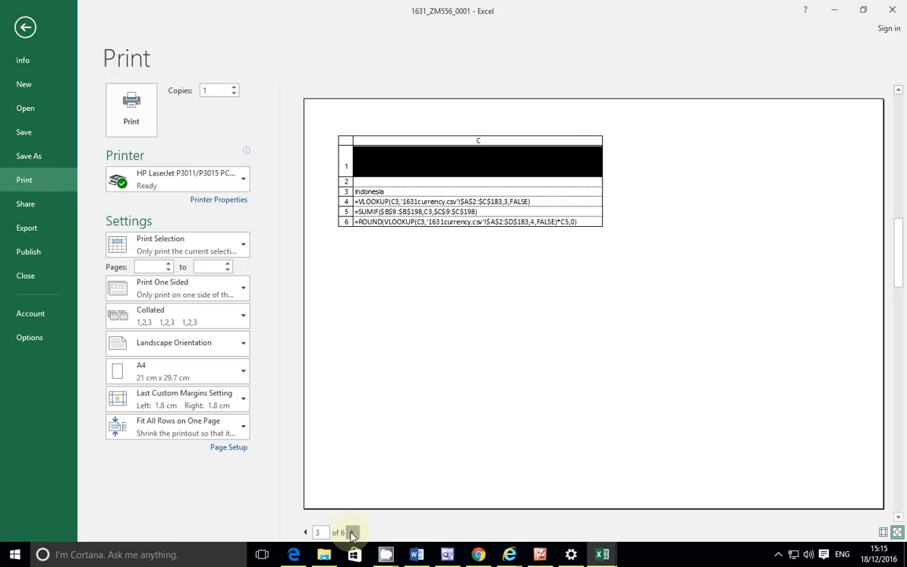
click(353, 533)
click(352, 533)
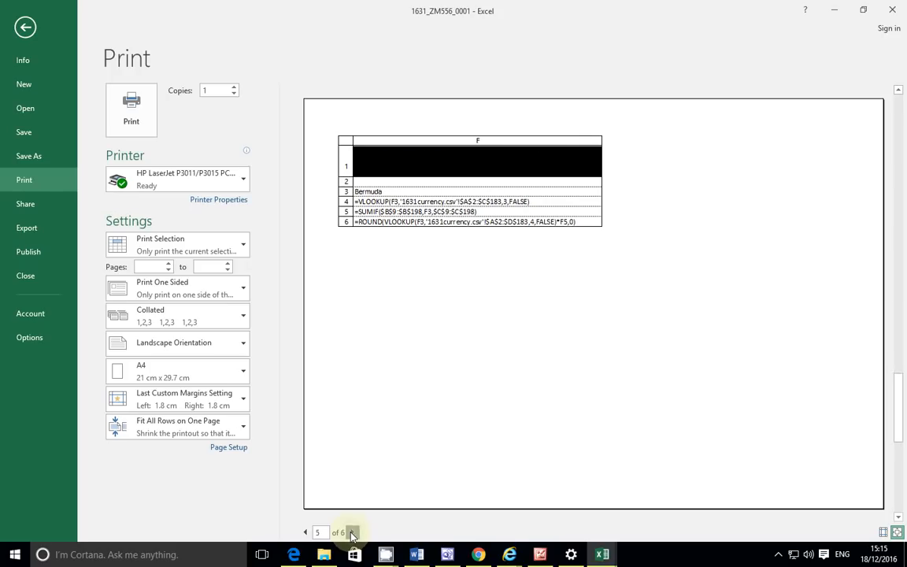
click(353, 533)
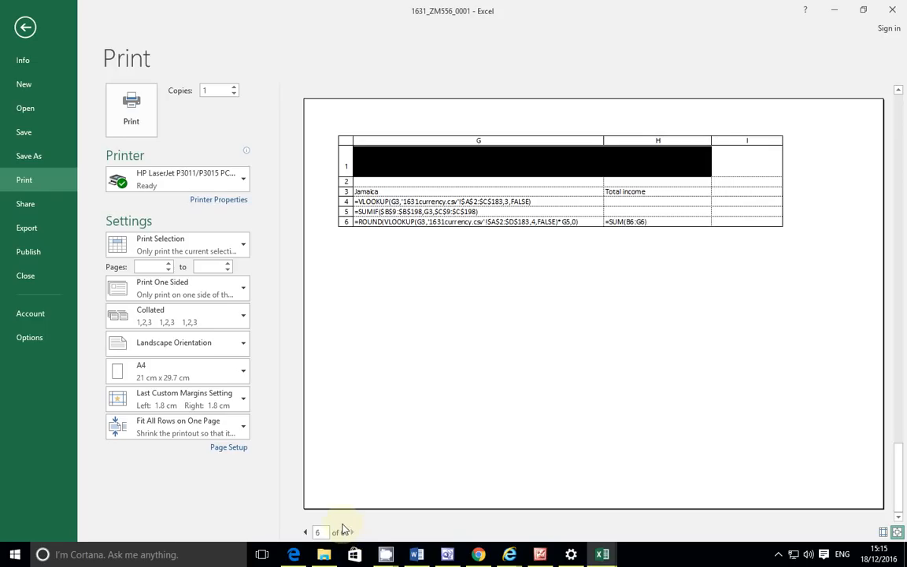
click(305, 532)
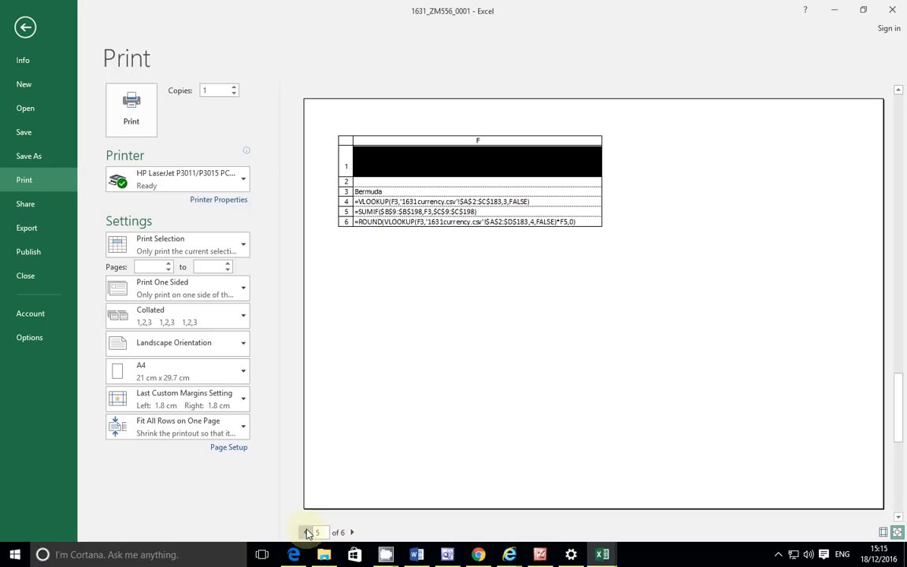
click(305, 532)
click(307, 533)
click(307, 533)
click(307, 533)
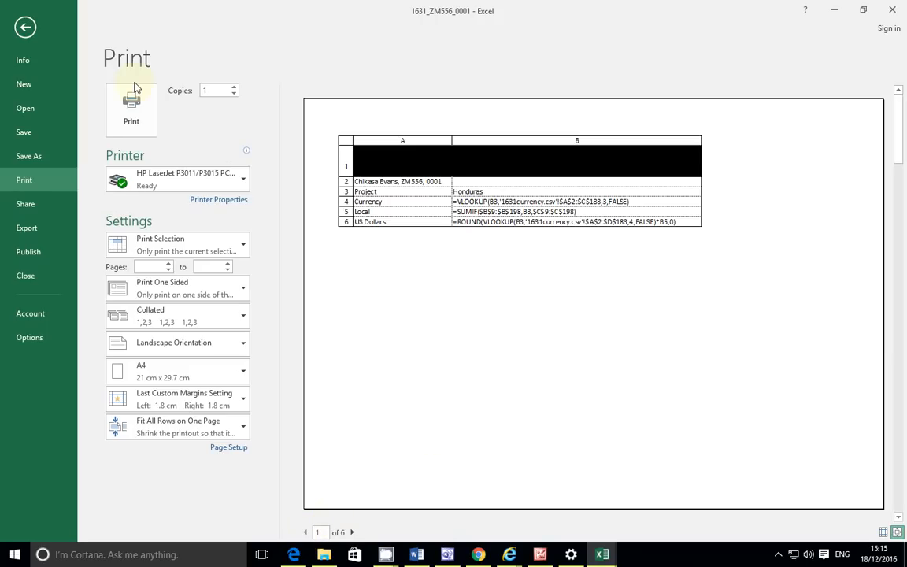
Step: Leave the print screen, reread the exam's printing instructions, and open the workbook's File Info page
mouse_move(292, 555)
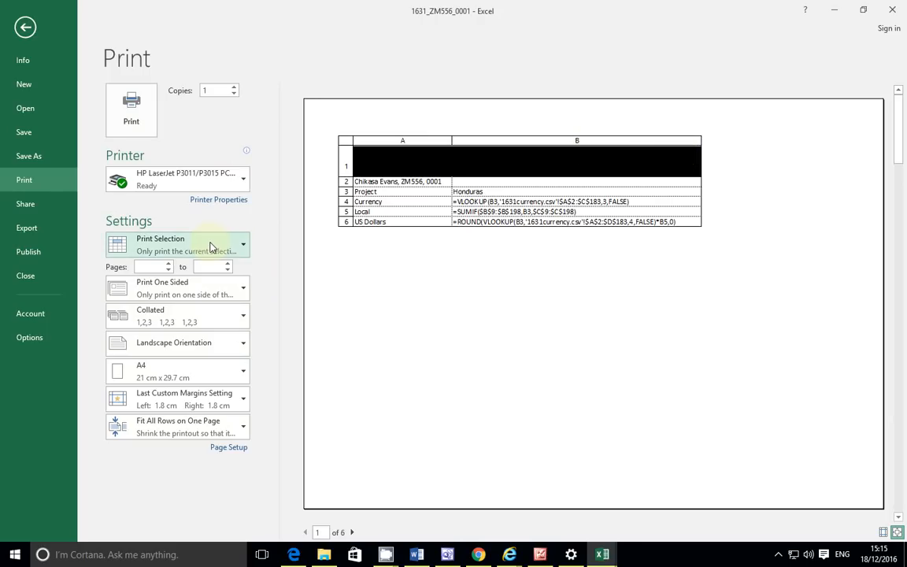
mouse_move(604, 555)
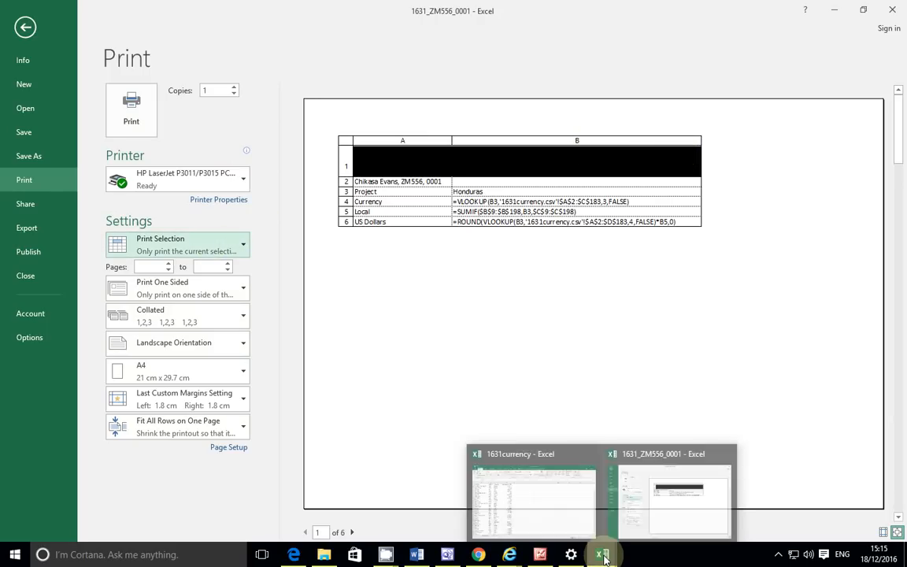
mouse_move(574, 554)
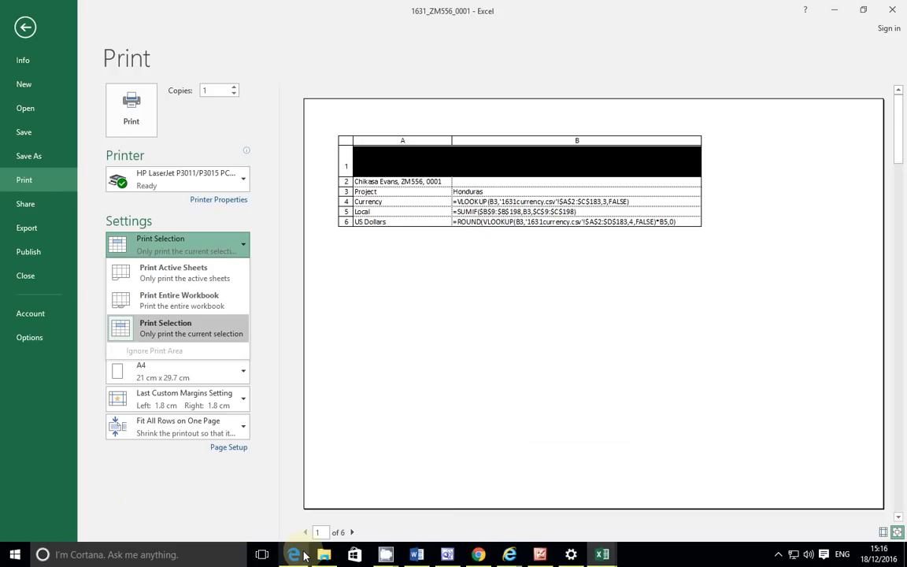
click(25, 27)
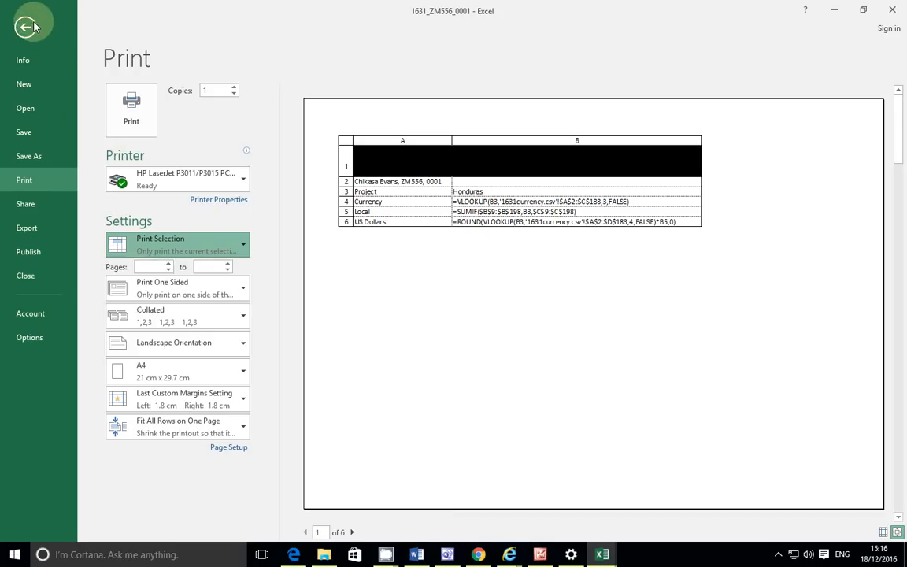
click(26, 28)
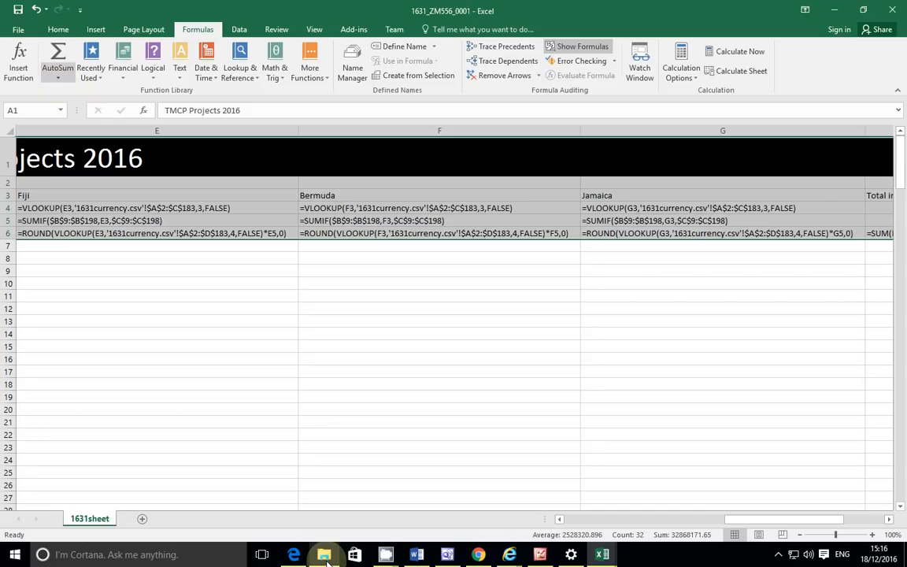
click(292, 554)
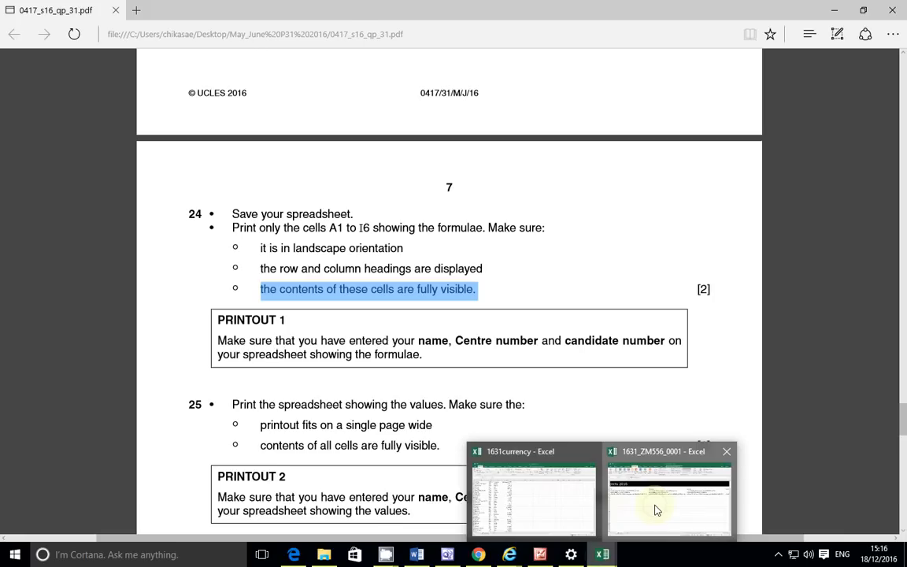
click(657, 510)
click(22, 28)
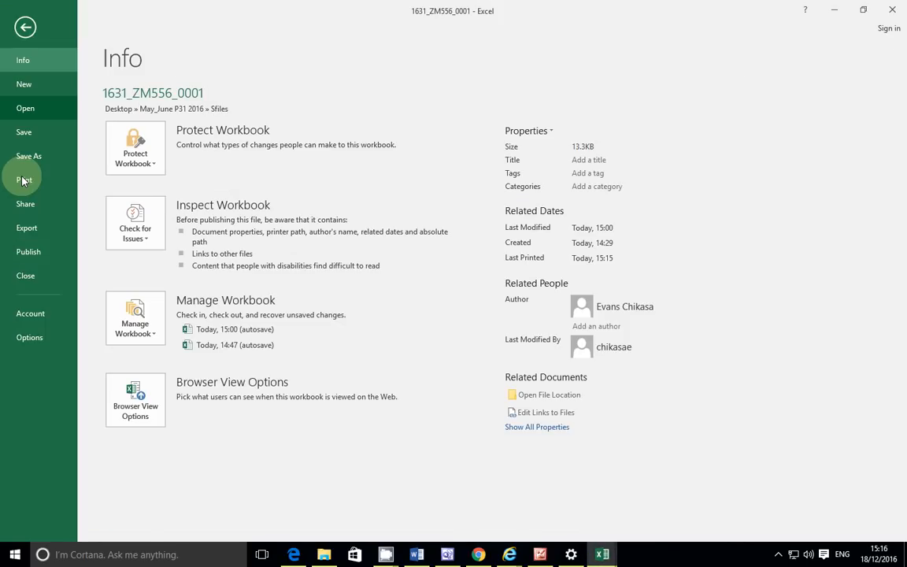
Step: Add a custom page header with the candidate's name on the left and the centre number in the middle
click(23, 181)
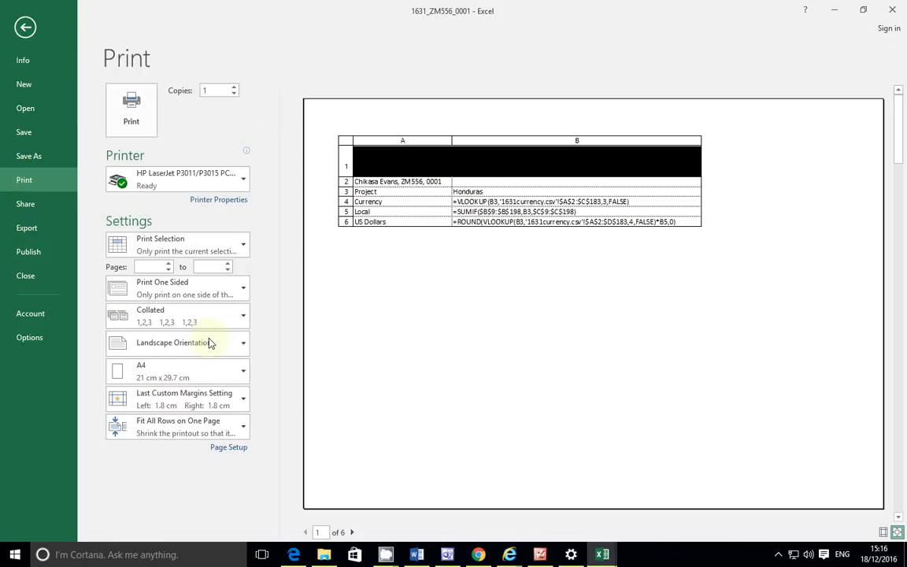
click(220, 449)
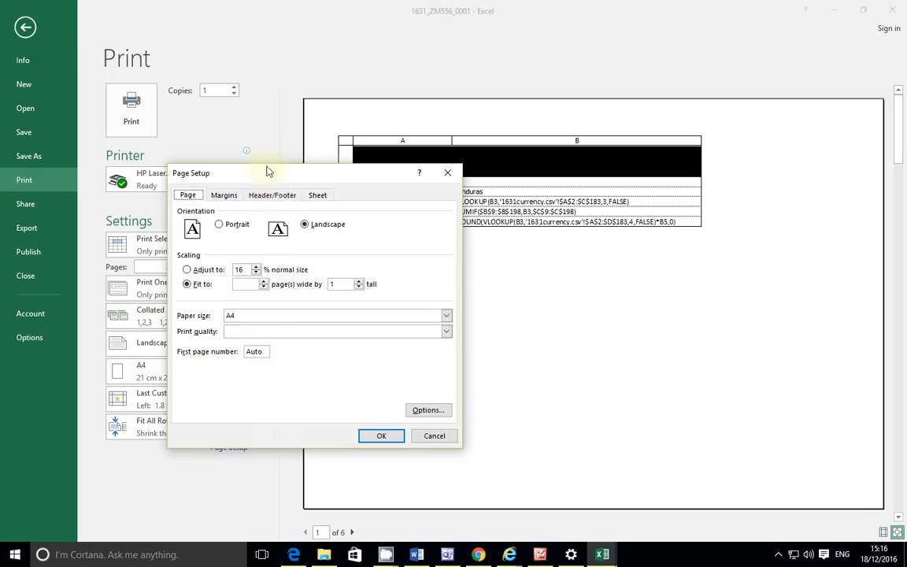
click(267, 195)
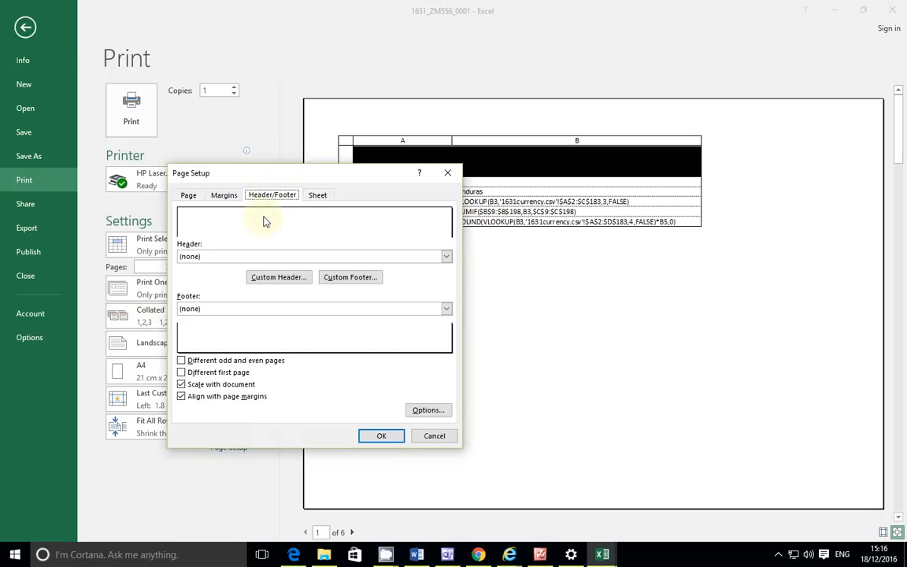
click(276, 278)
key(Tab)
text(ZM556)
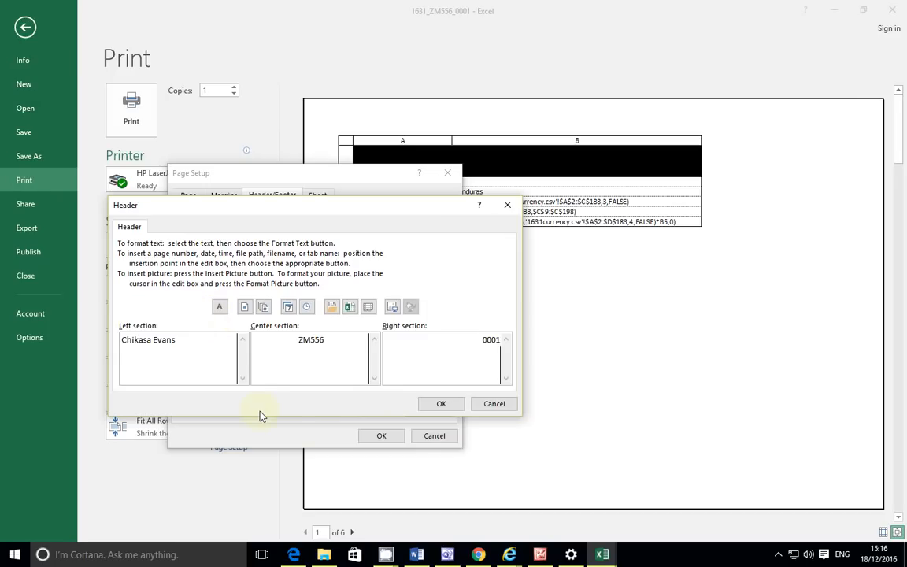
click(423, 405)
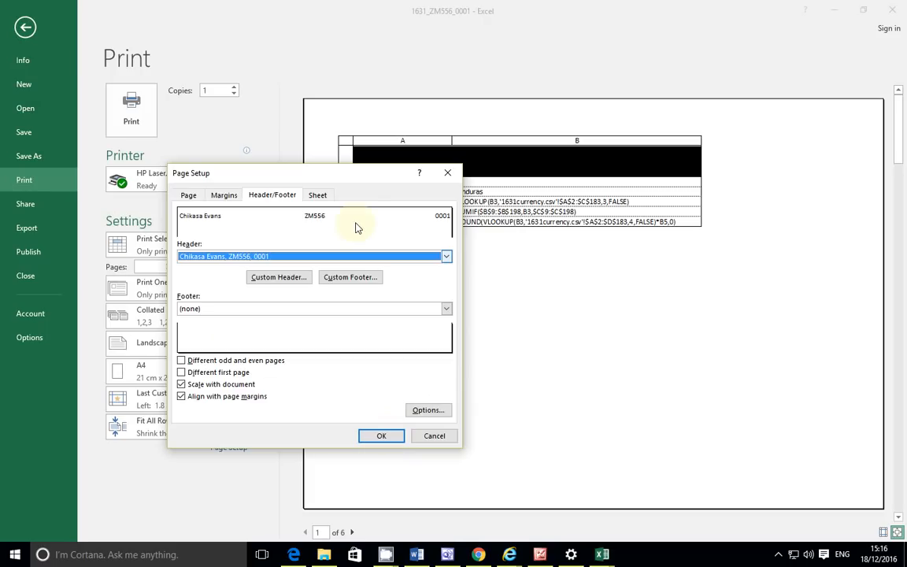
click(379, 438)
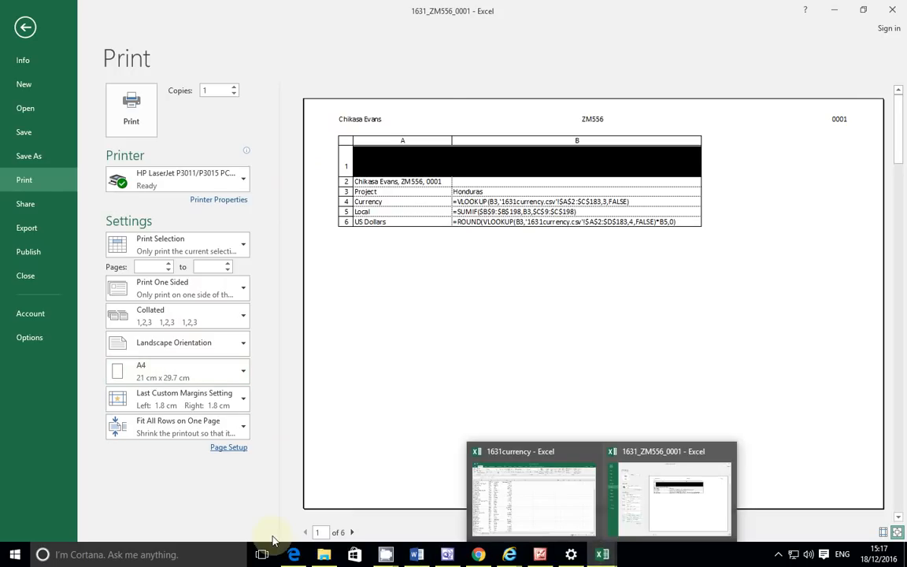
click(294, 554)
Step: Scroll to task 25 in the exam paper, then return to the worksheet out of the print screen
scroll(307, 394, down, 1)
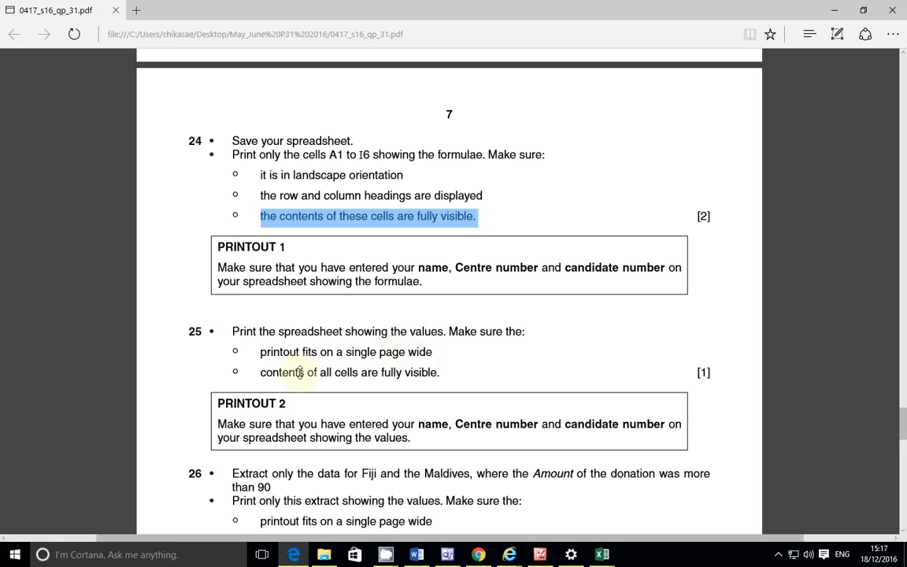
mouse_move(600, 551)
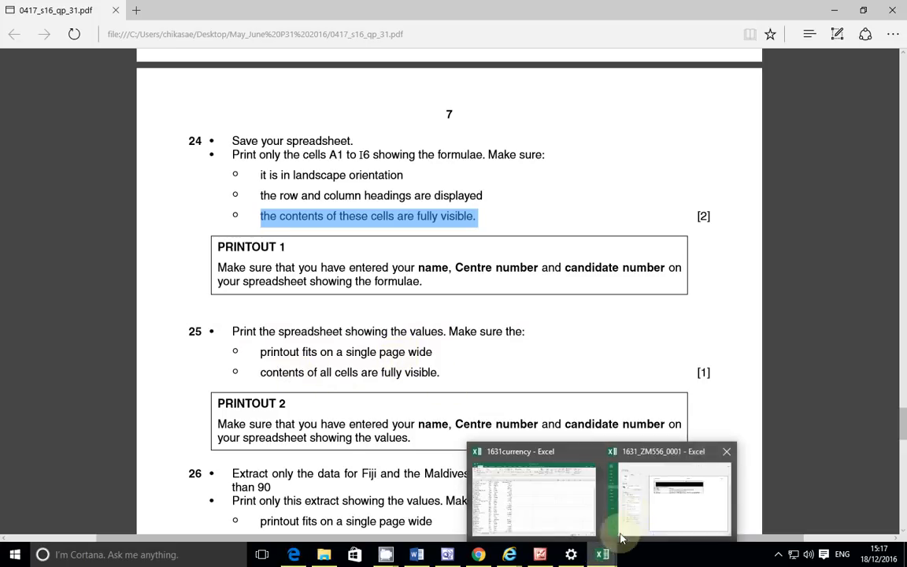
click(634, 496)
click(26, 28)
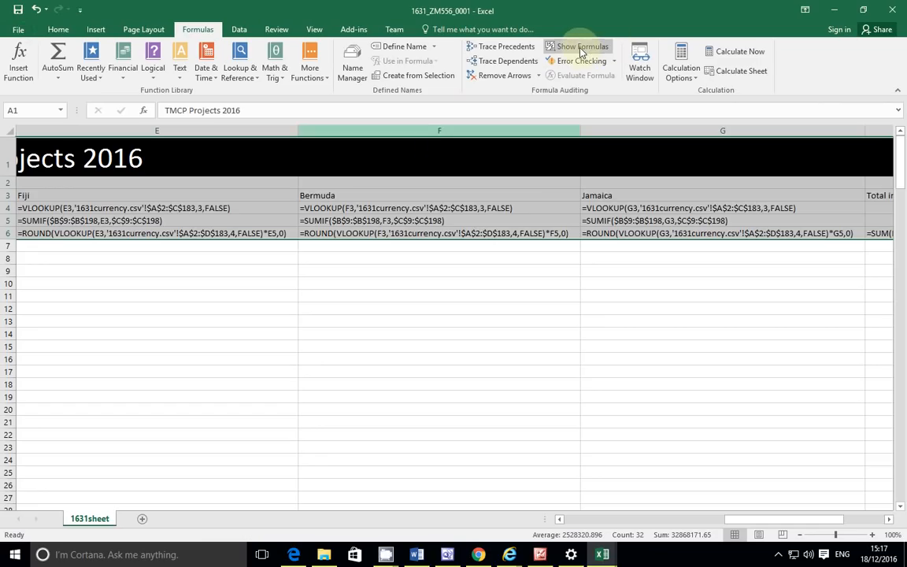
Step: Turn off Show Formulas so values display, and AutoFit columns B through H
click(581, 49)
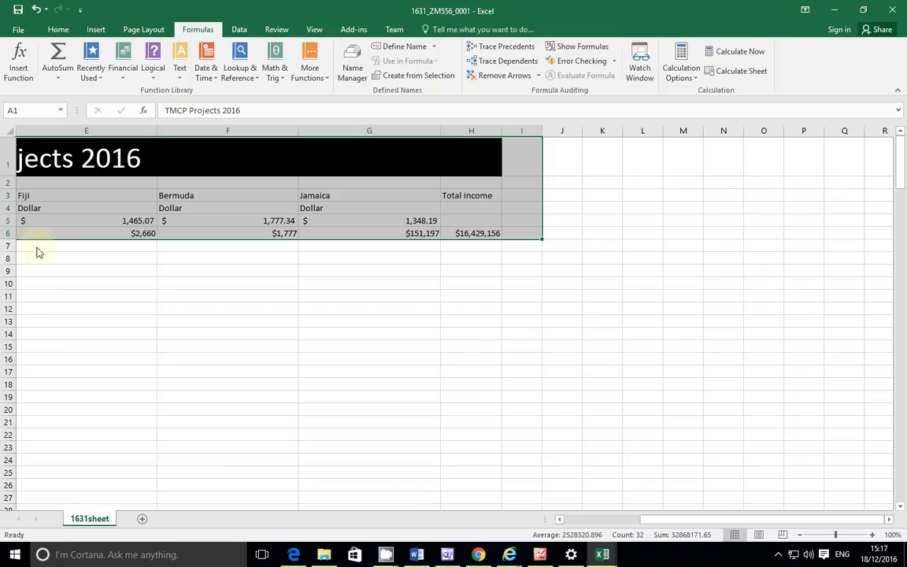
drag(668, 522, 563, 524)
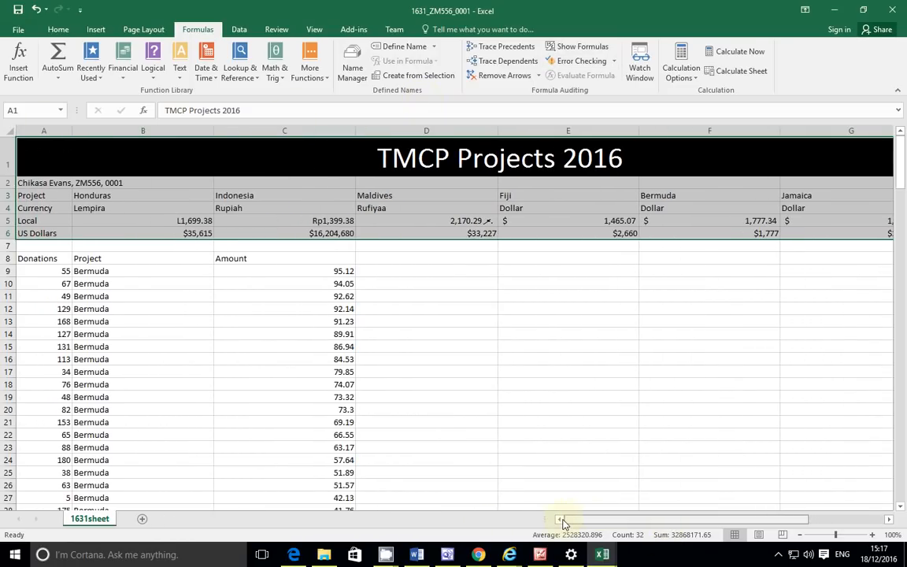
double_click(211, 128)
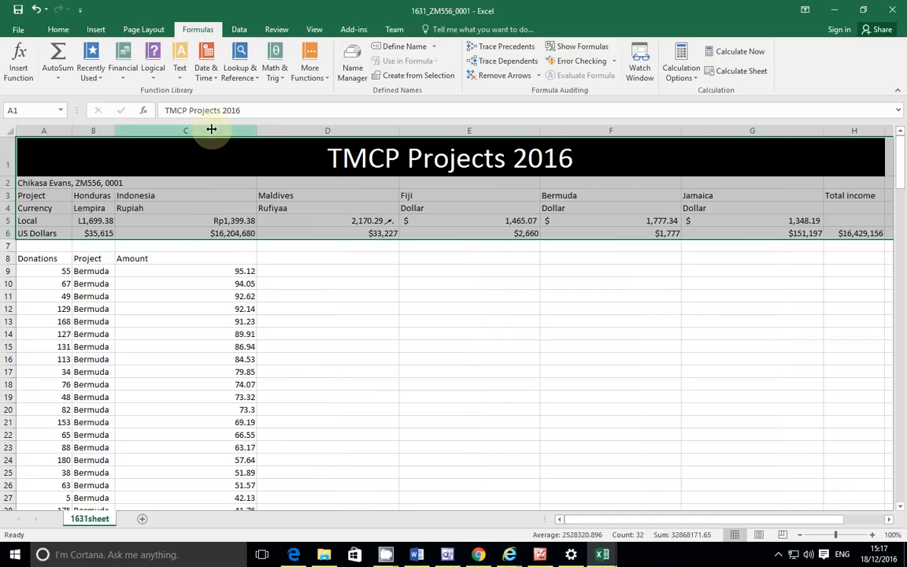
double_click(257, 129)
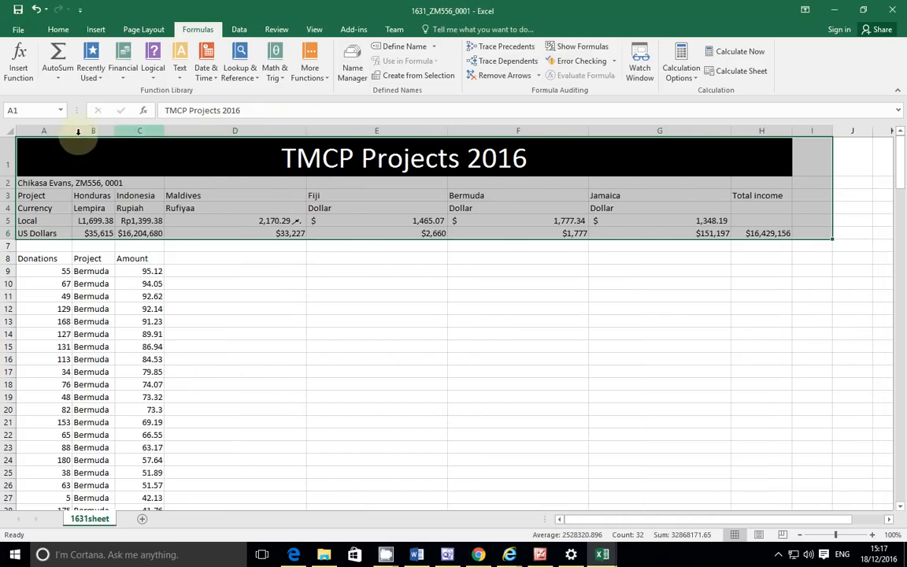
double_click(305, 128)
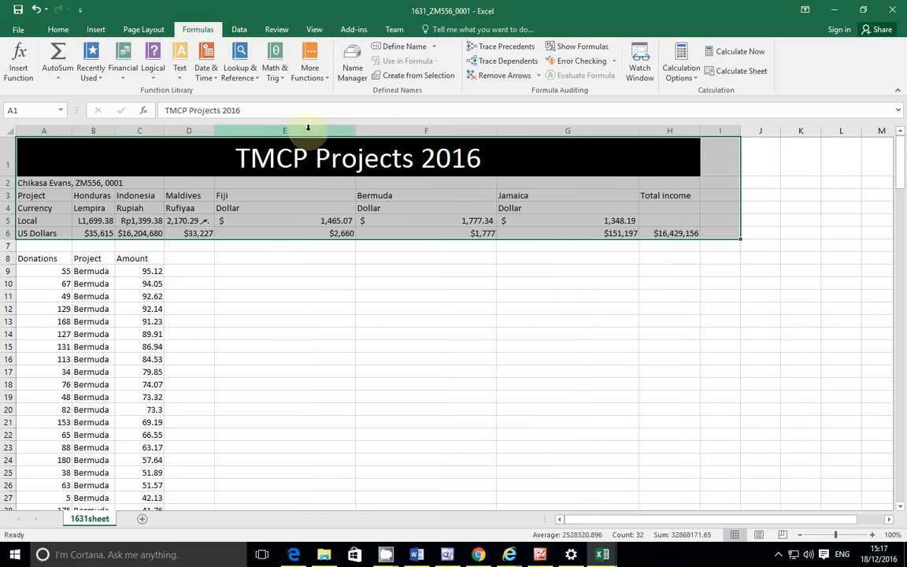
double_click(354, 128)
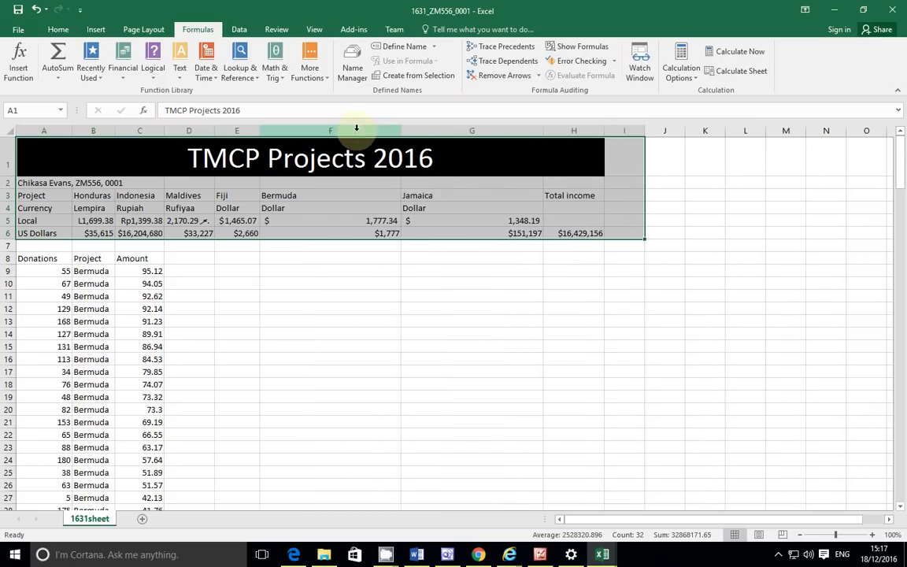
double_click(401, 128)
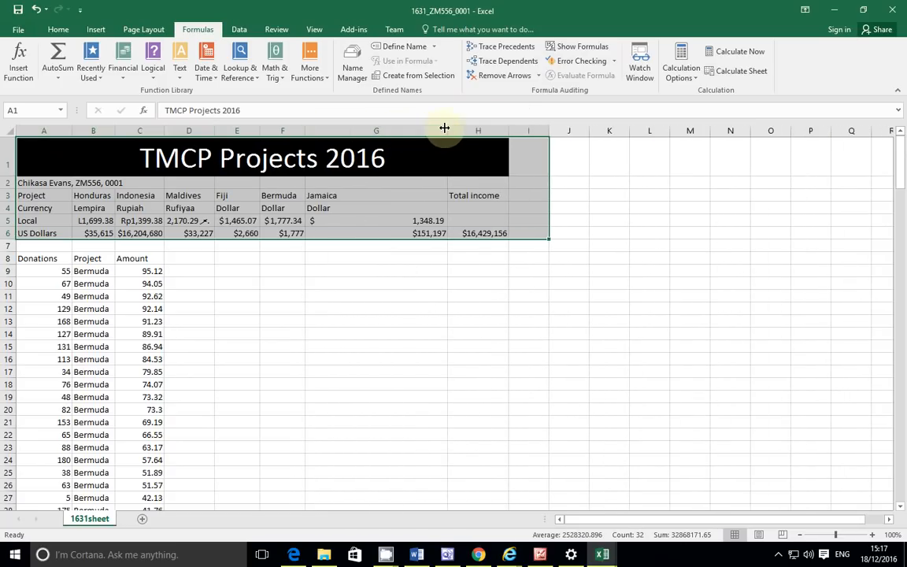
double_click(444, 128)
double_click(413, 128)
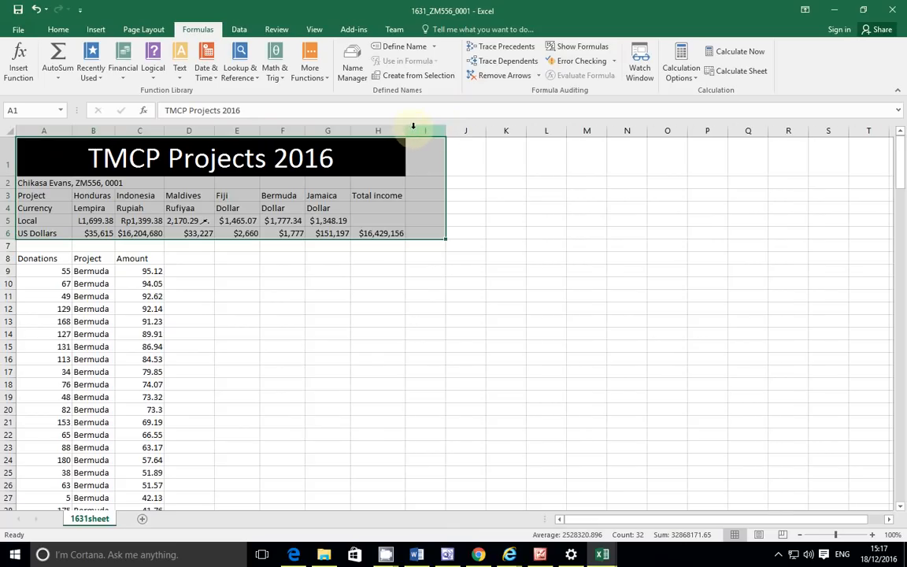
Step: Deselect the A1:I6 range and open the print preview
click(468, 322)
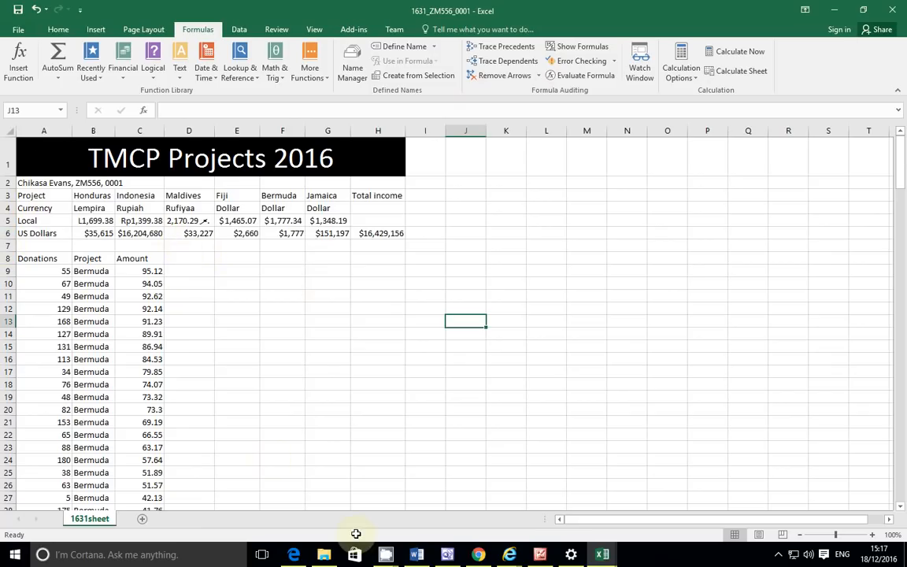
mouse_move(323, 556)
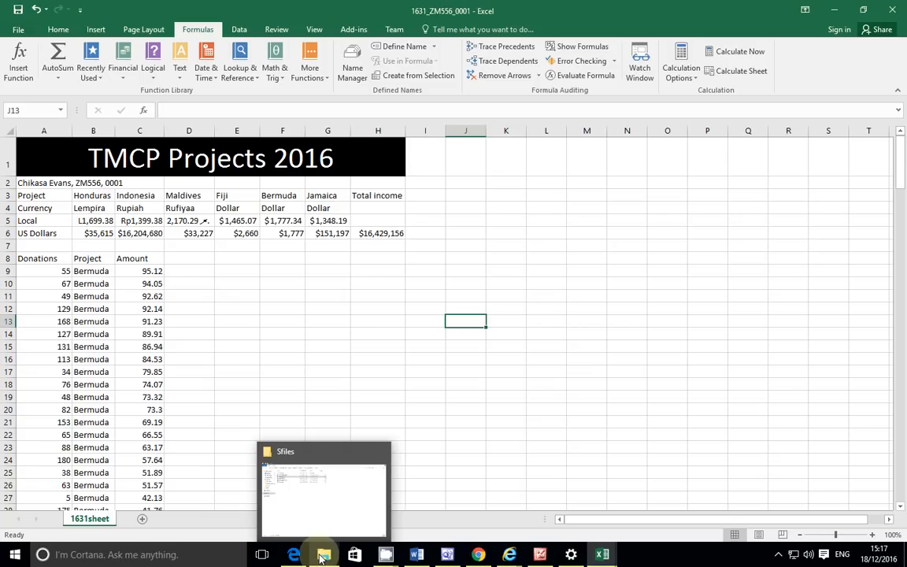
click(11, 29)
click(22, 179)
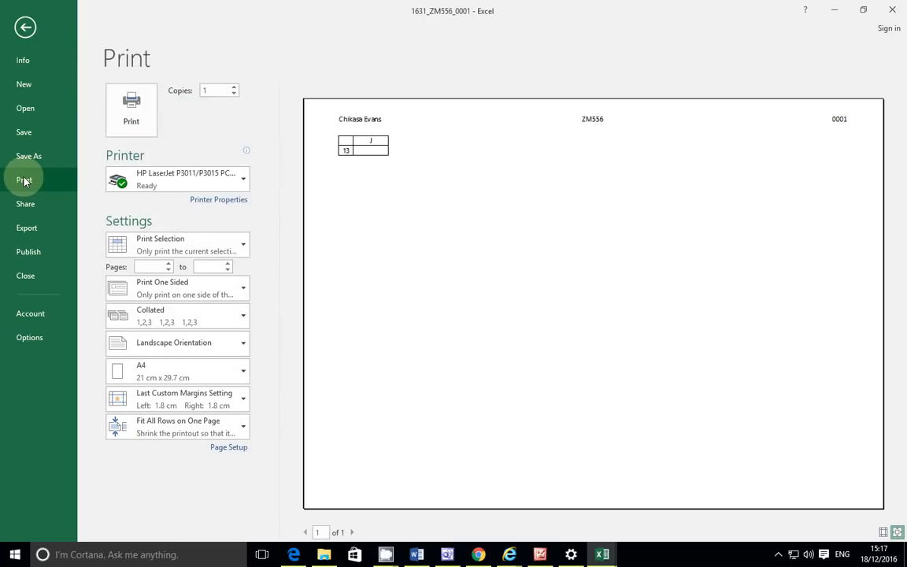
Step: Change the printout orientation to Portrait
click(198, 347)
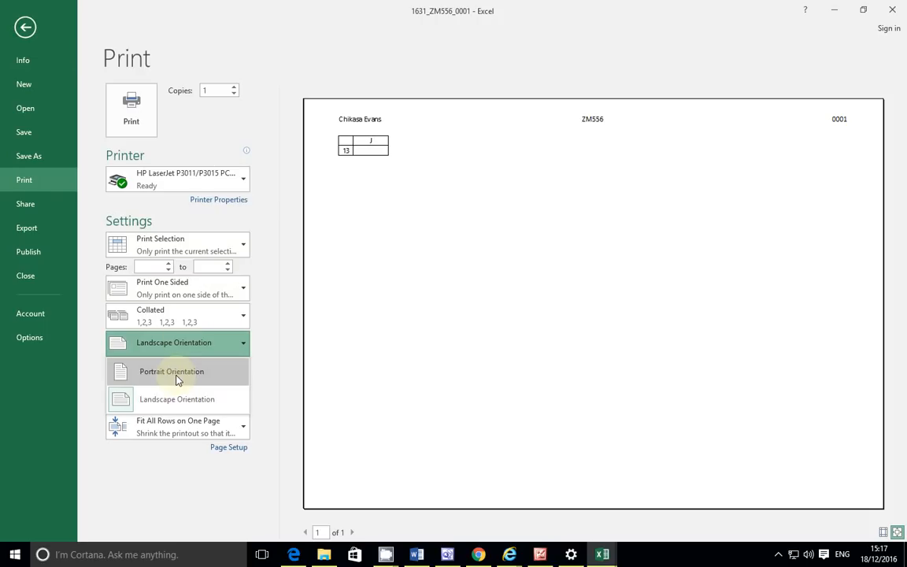
click(178, 380)
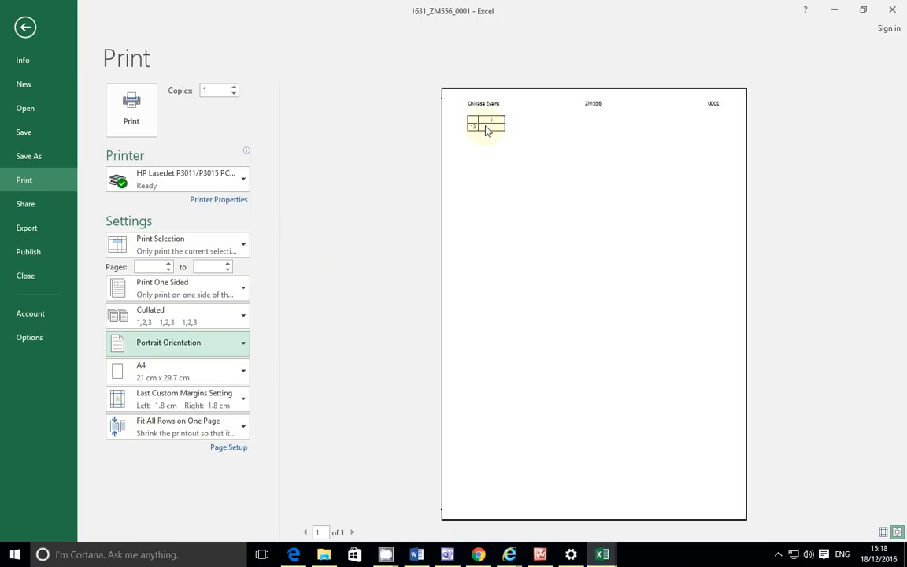
Step: Print the entire active sheet without scaling, then bring up the exam PDF in Edge
click(241, 247)
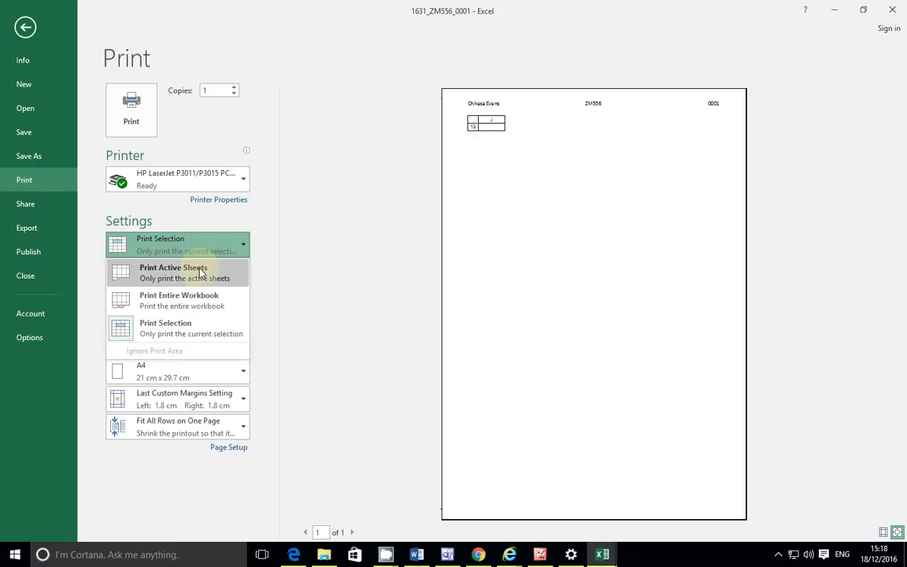
click(201, 273)
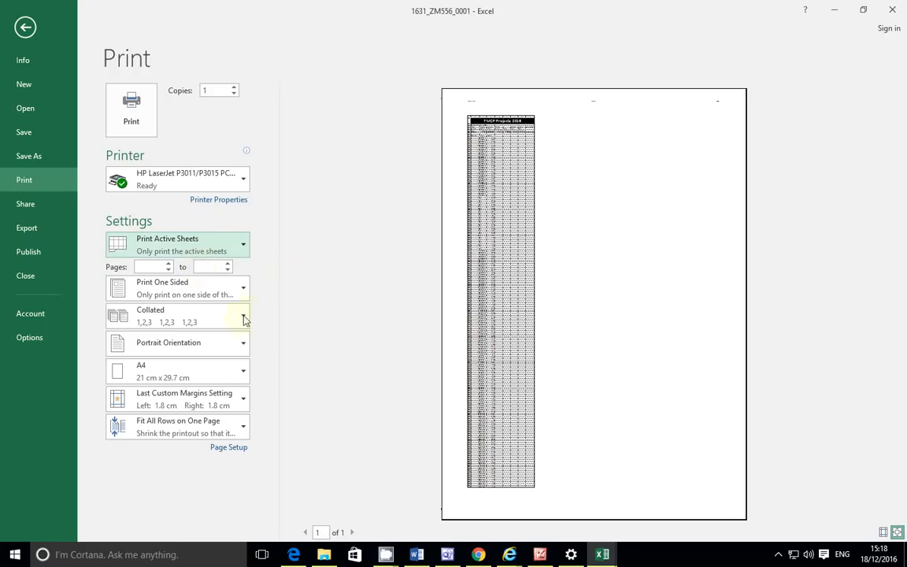
click(229, 426)
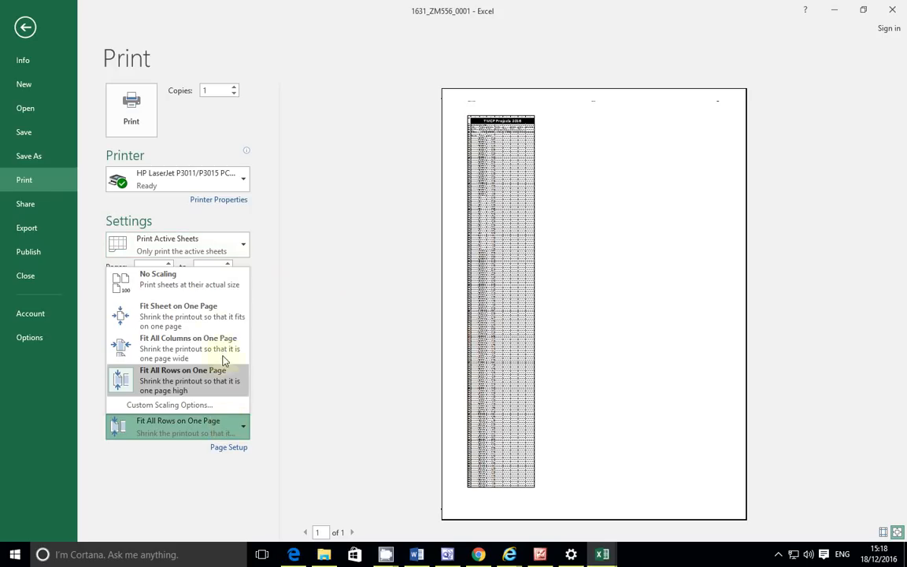
click(203, 280)
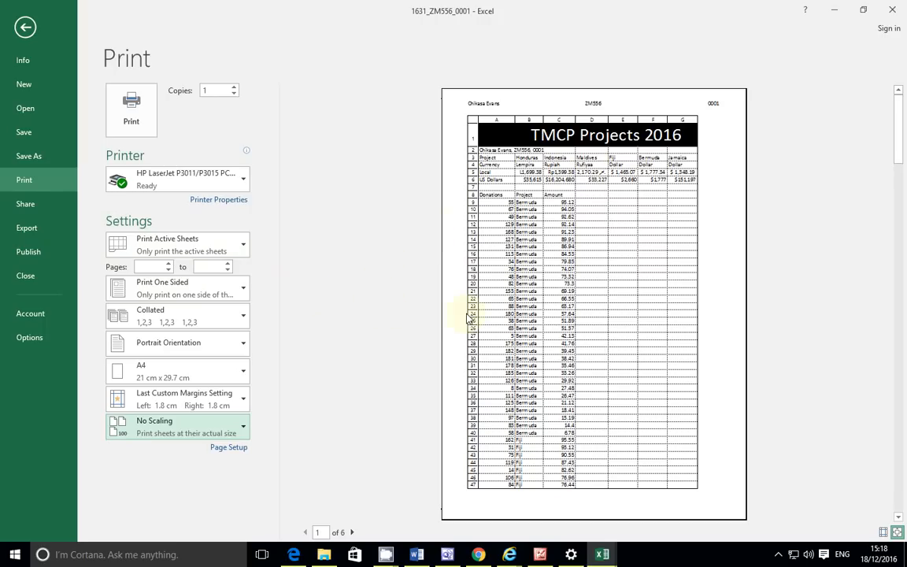
click(294, 555)
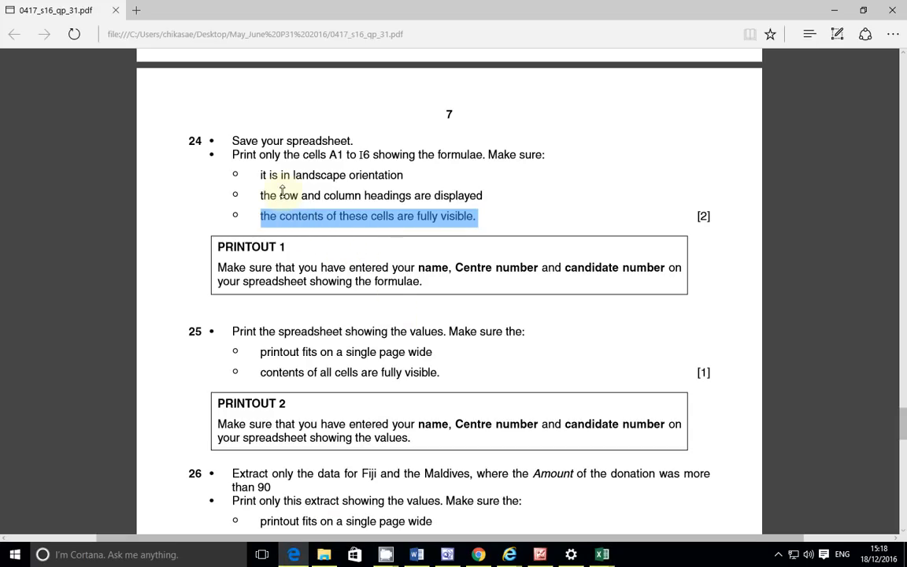
Step: Review the exam paper's questions 25–26, then return to Excel's print preview
middle_click(395, 316)
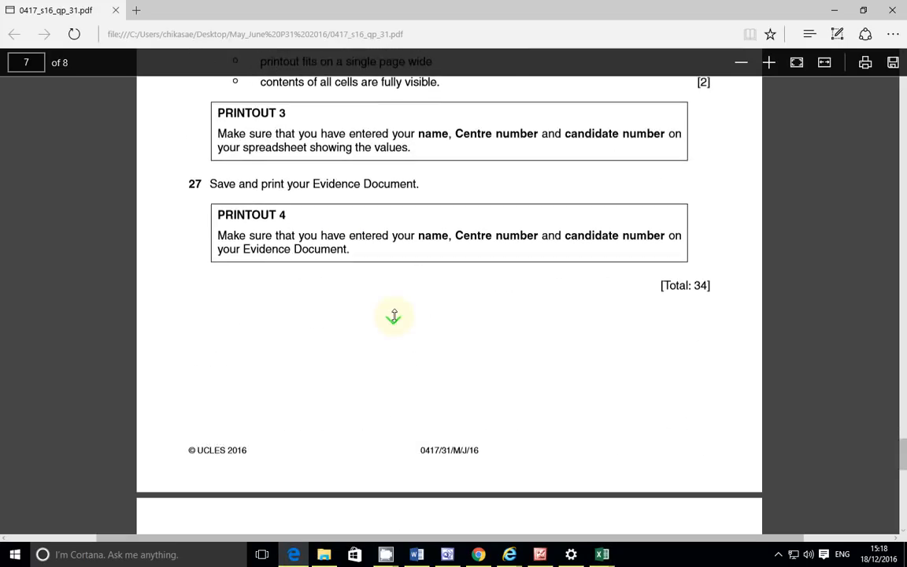
scroll(398, 299, up, 11)
scroll(399, 297, down, 2)
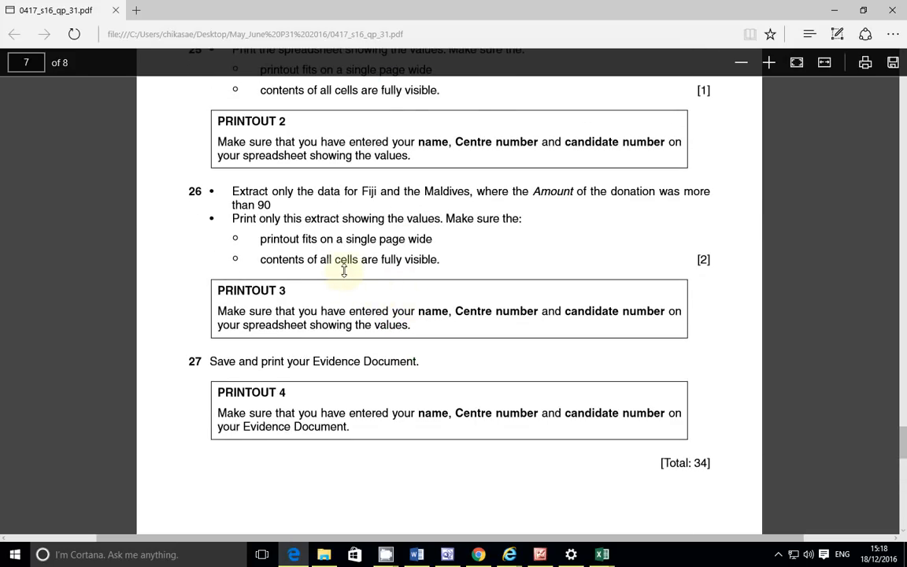
scroll(344, 271, up, 3)
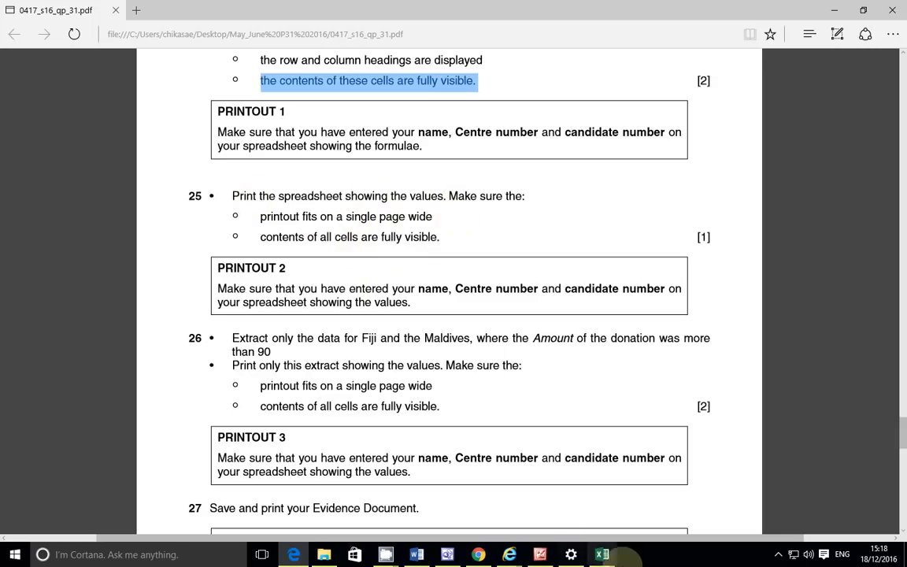
mouse_move(607, 557)
click(661, 516)
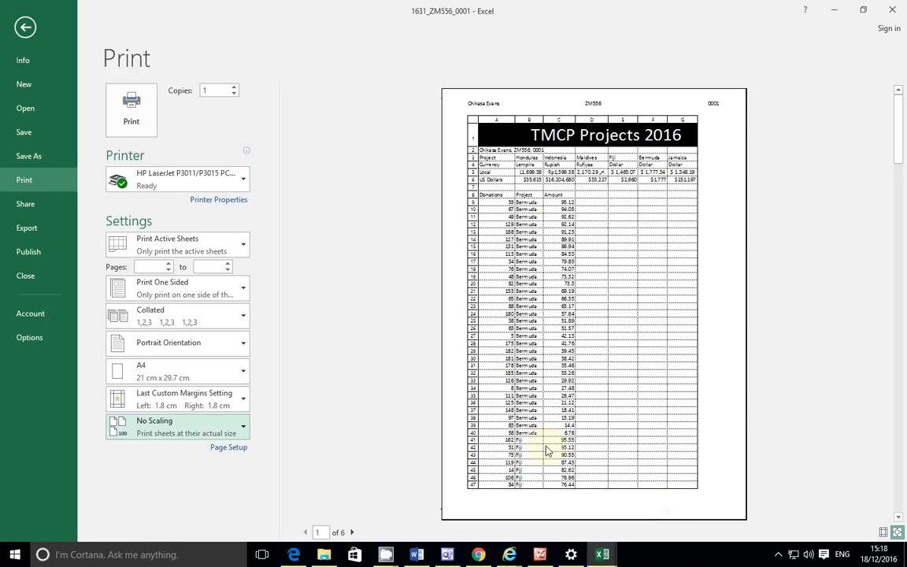
Step: Try fitting the sheet on one page, then mark the exam's one-page-wide requirement
click(210, 431)
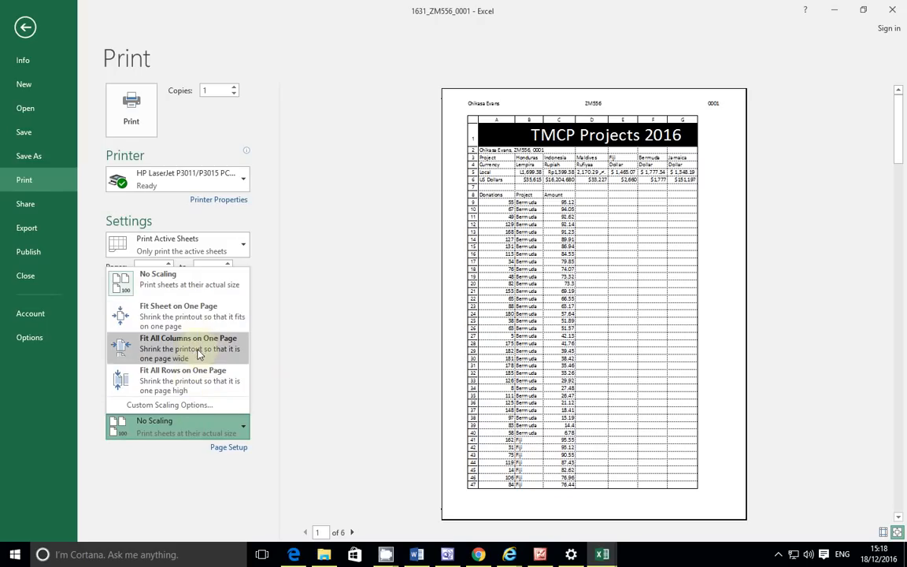
click(205, 325)
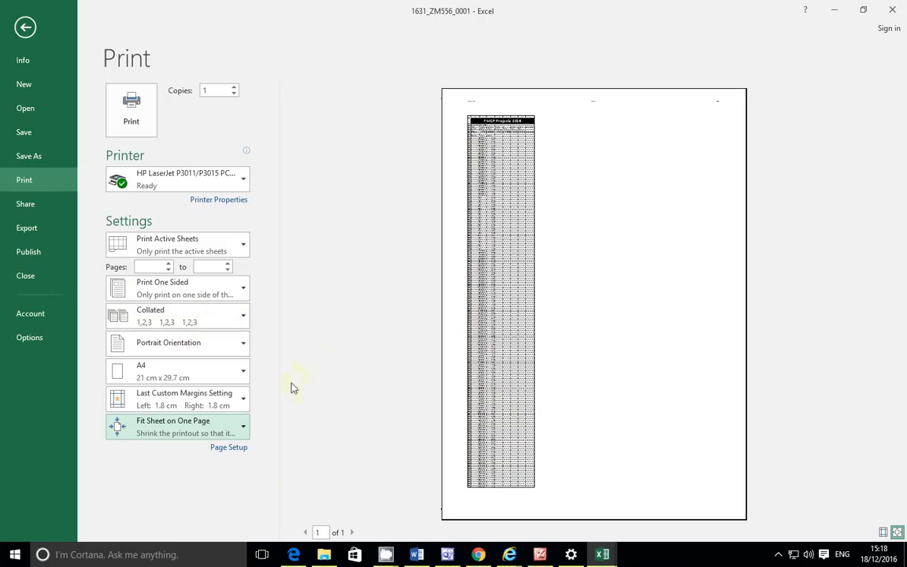
click(295, 553)
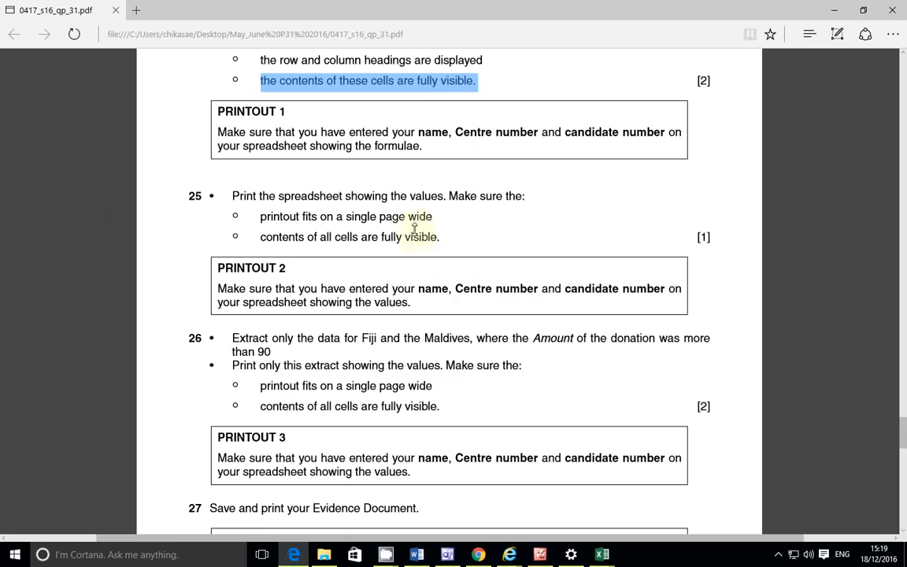
drag(411, 218, 420, 217)
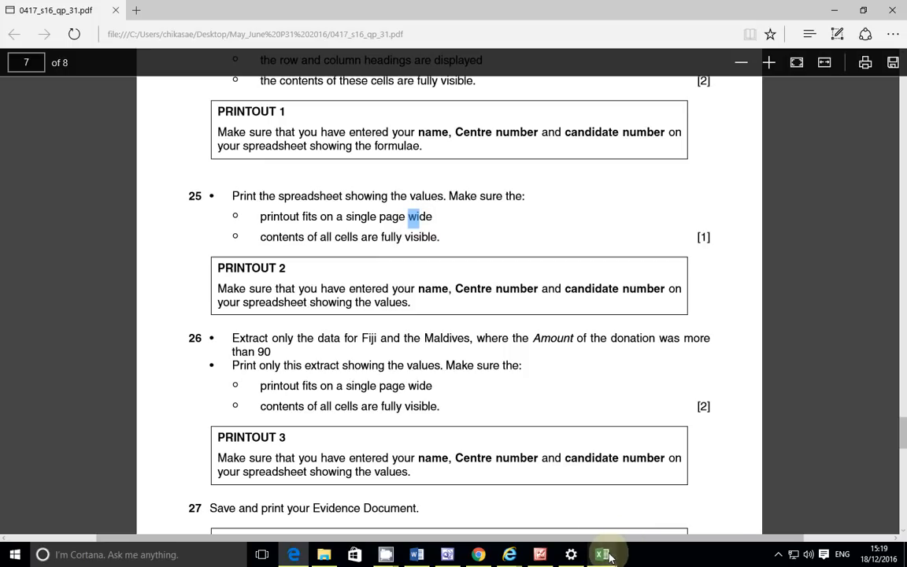
Step: Back in Excel, scale the printout to Fit All Columns on One Page
mouse_move(602, 555)
click(658, 510)
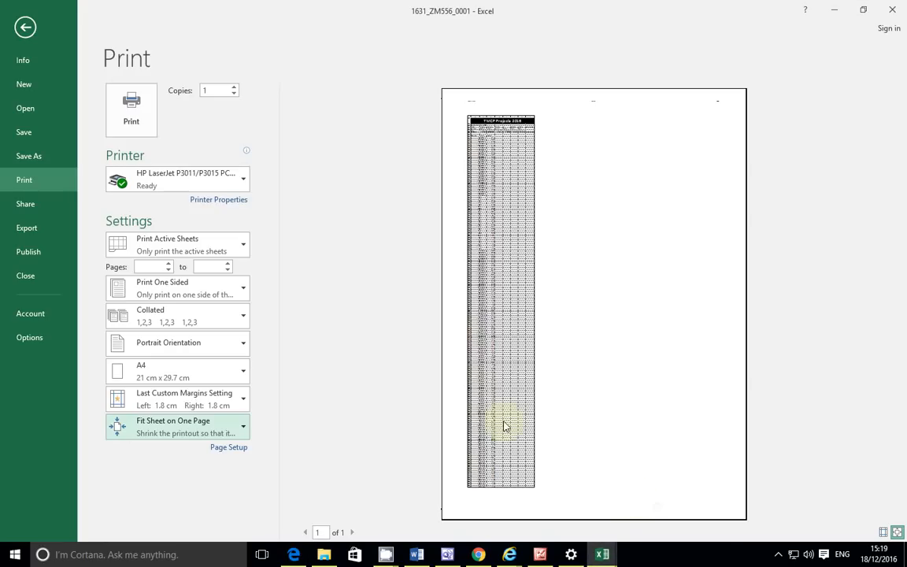
click(216, 418)
click(218, 342)
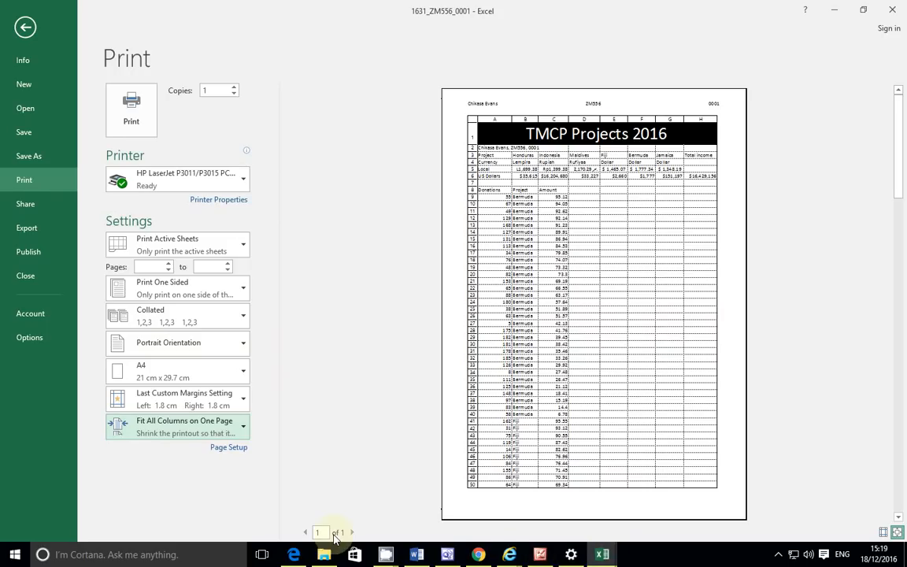
Step: Highlight question 25's 'contents of all cells are fully visible' and compare it with the preview
mouse_move(296, 554)
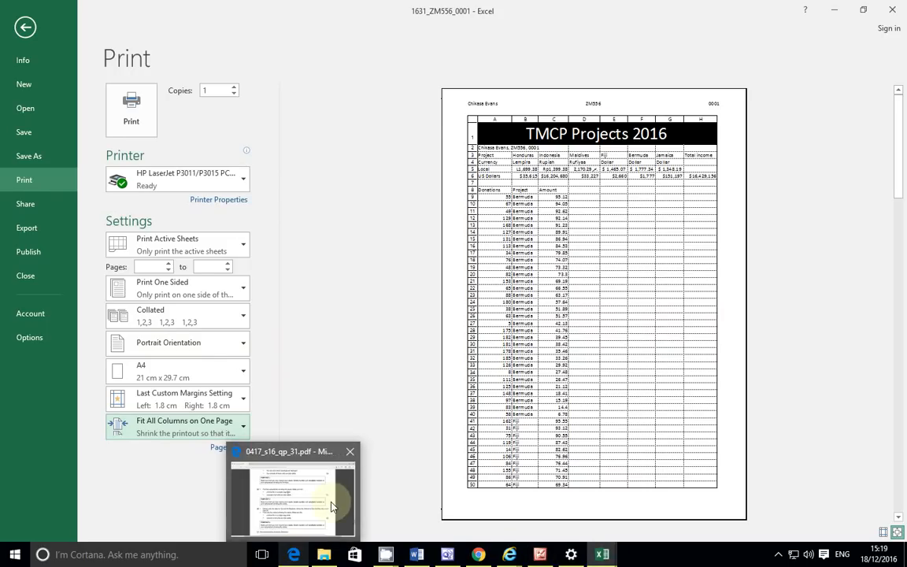
click(305, 452)
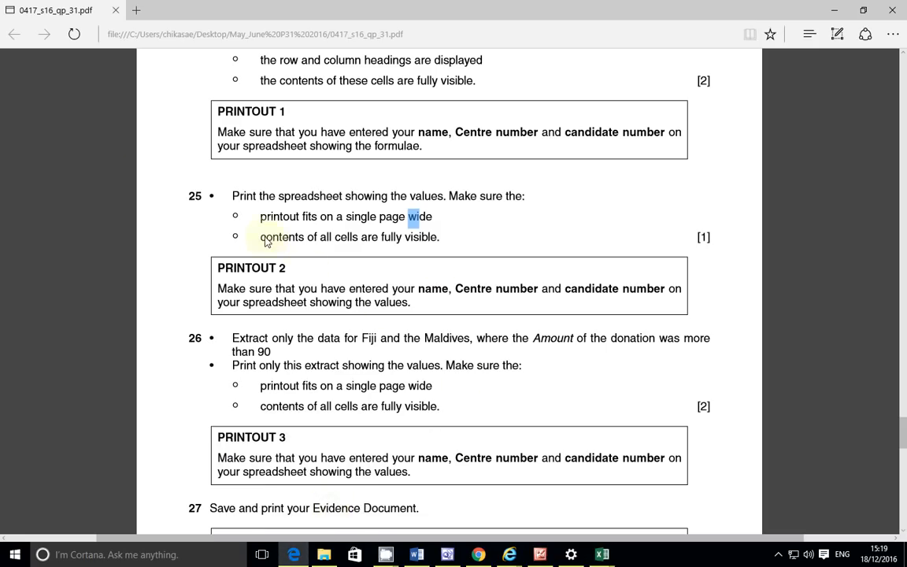
drag(262, 237, 422, 247)
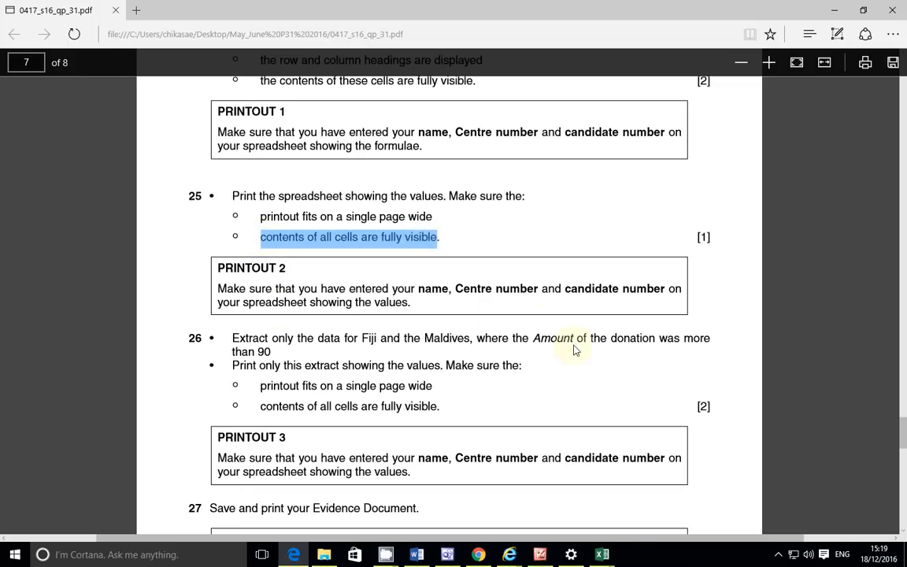
mouse_move(602, 554)
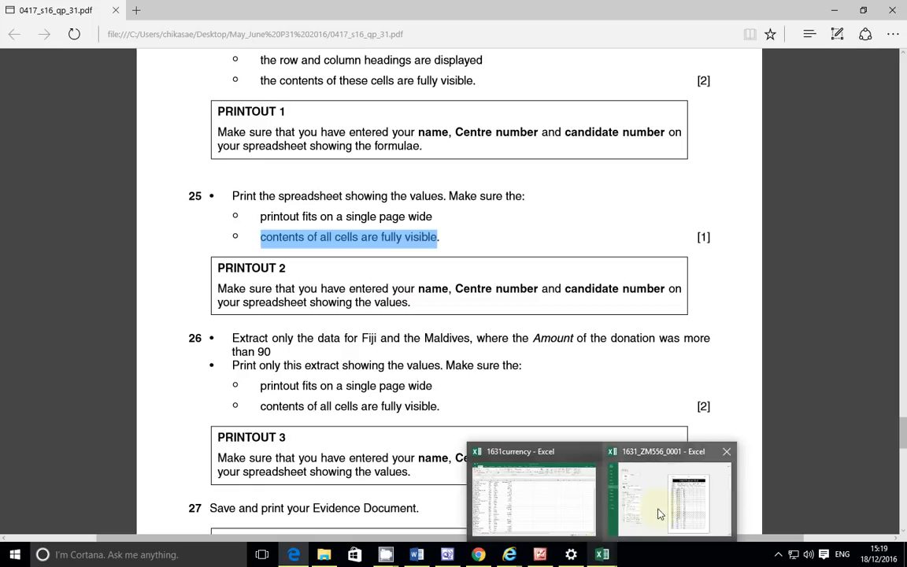
click(650, 525)
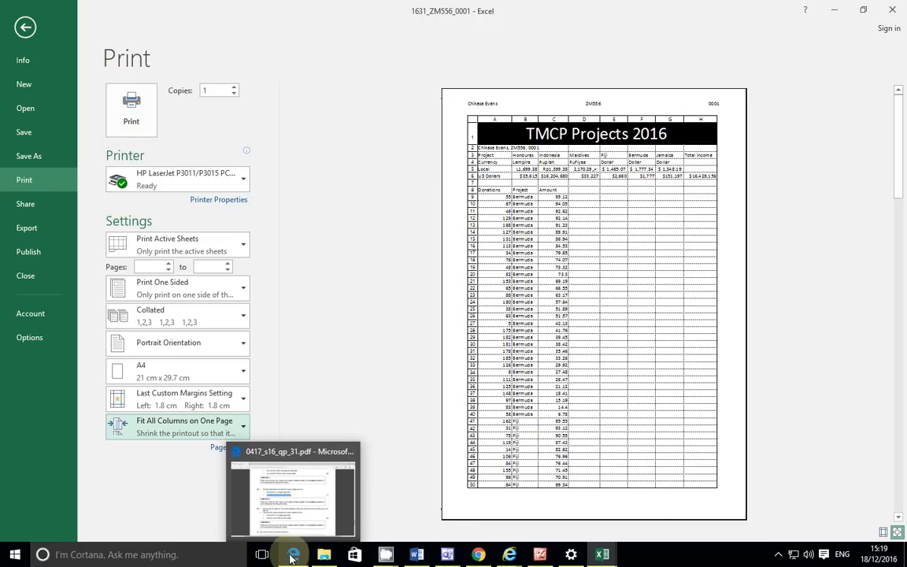
mouse_move(599, 547)
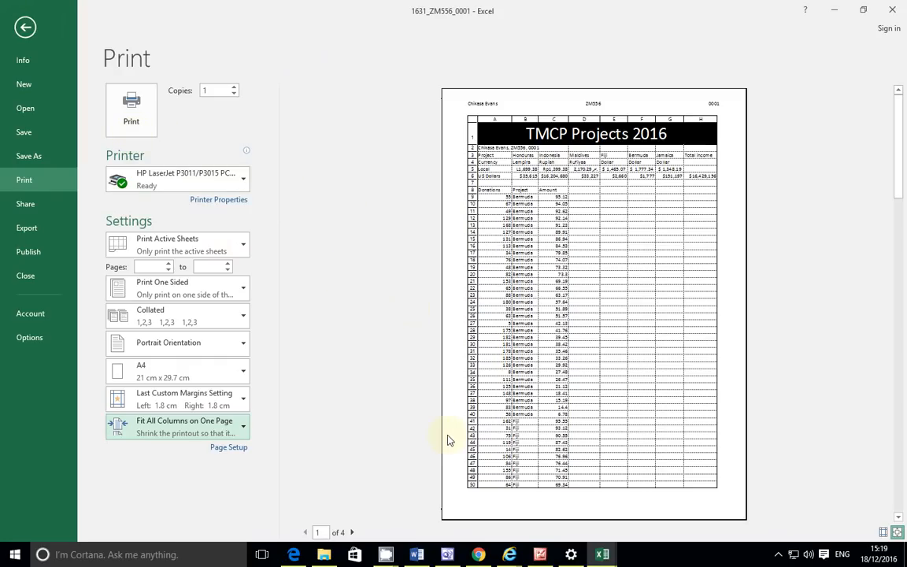
click(294, 554)
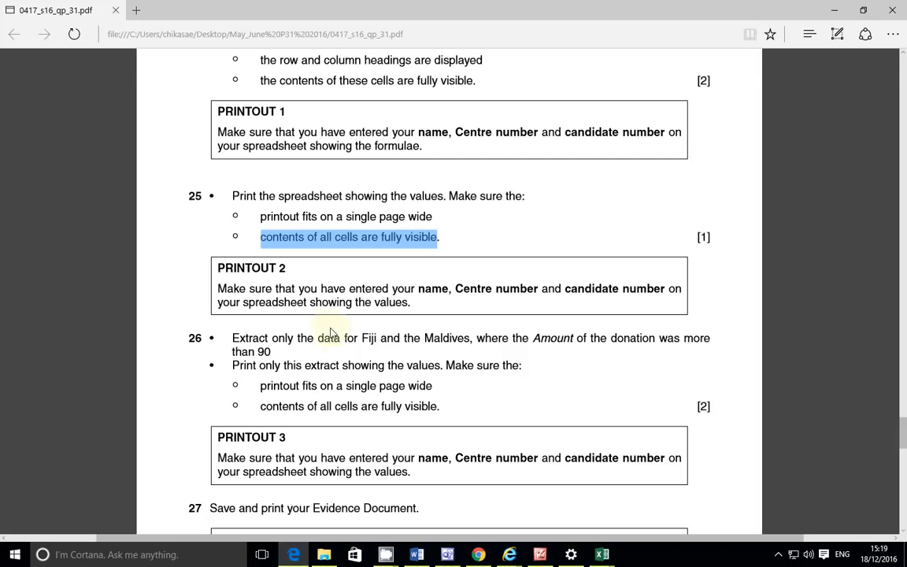
Step: Highlight 'Fiji and the Maldives' and 'Amount of' in question 26, then return to Excel
scroll(334, 338, down, 2)
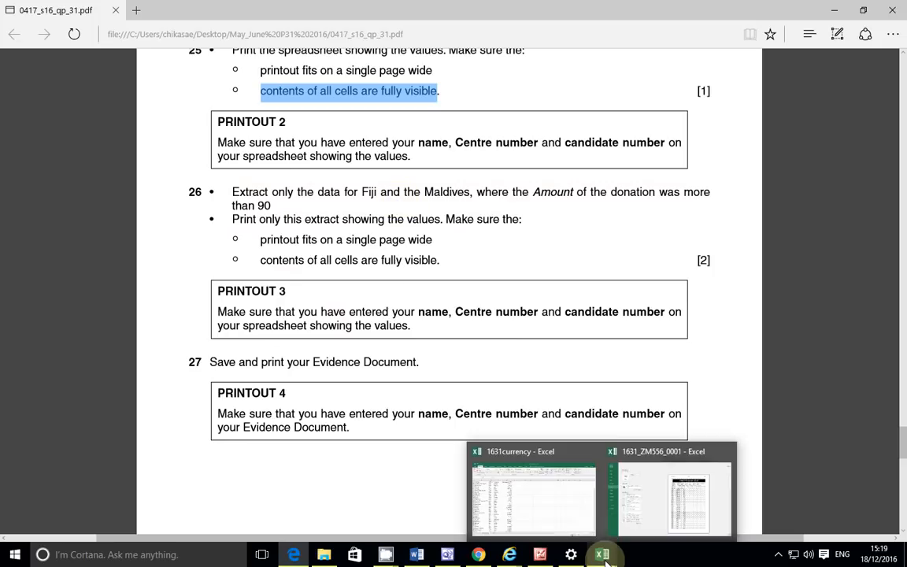
drag(361, 194, 470, 198)
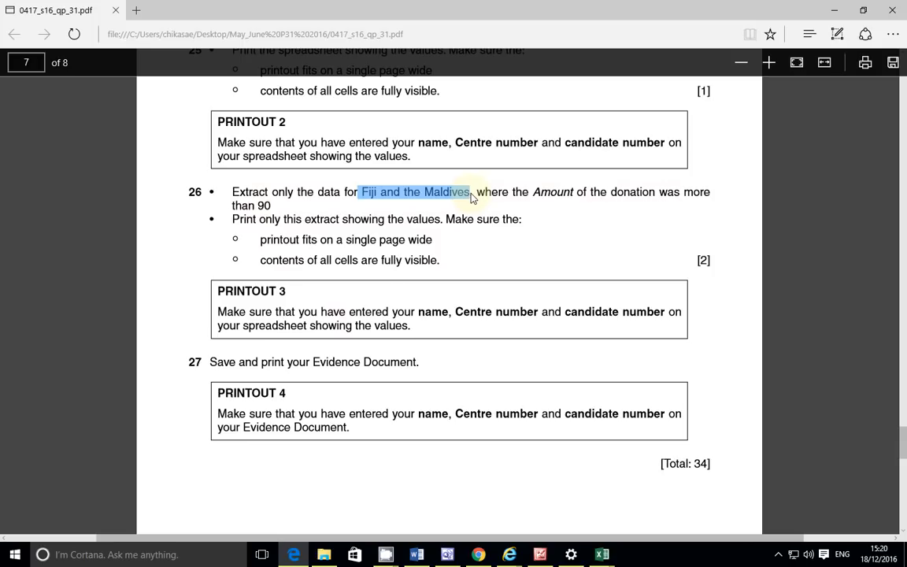
drag(534, 193, 600, 203)
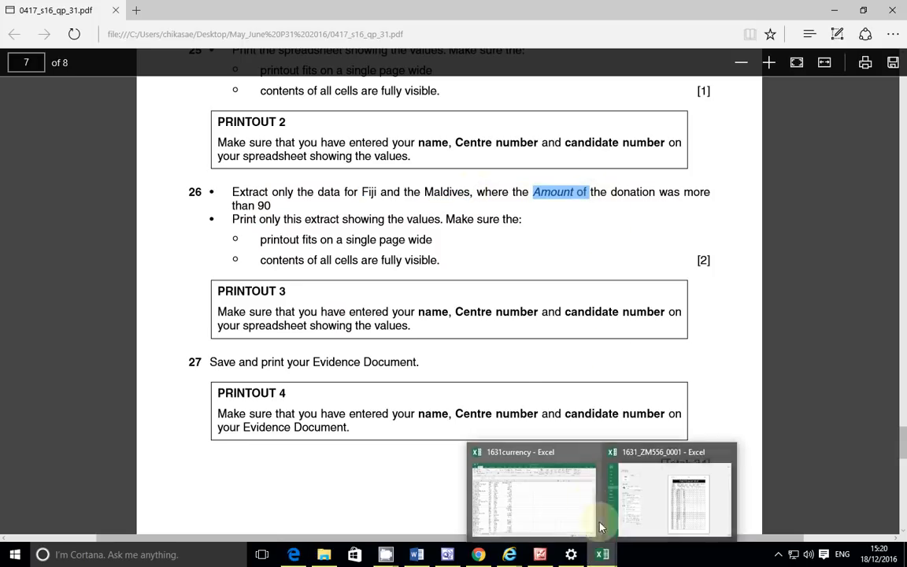
click(634, 500)
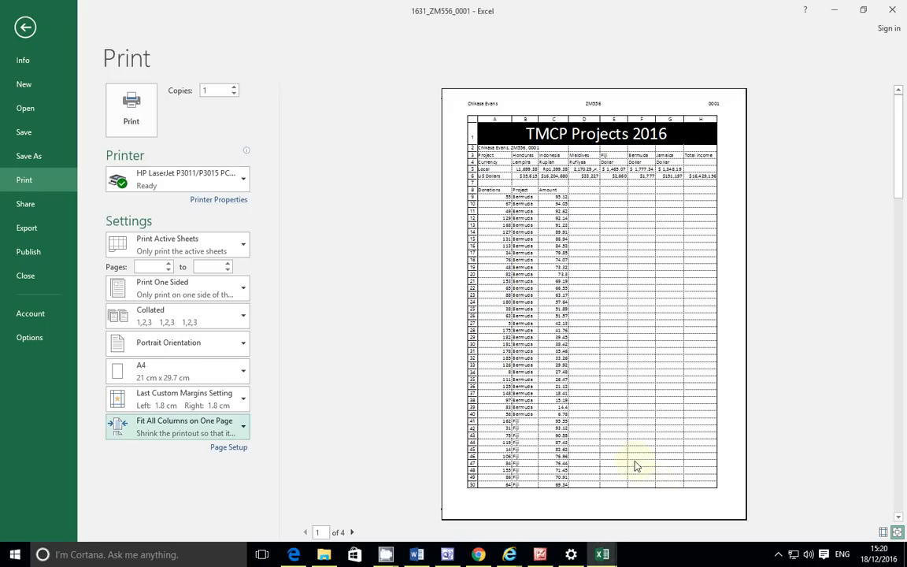
Step: Exit print preview and select the donations data from A9 to C198
click(24, 27)
scroll(181, 237, down, 3)
scroll(158, 249, up, 2)
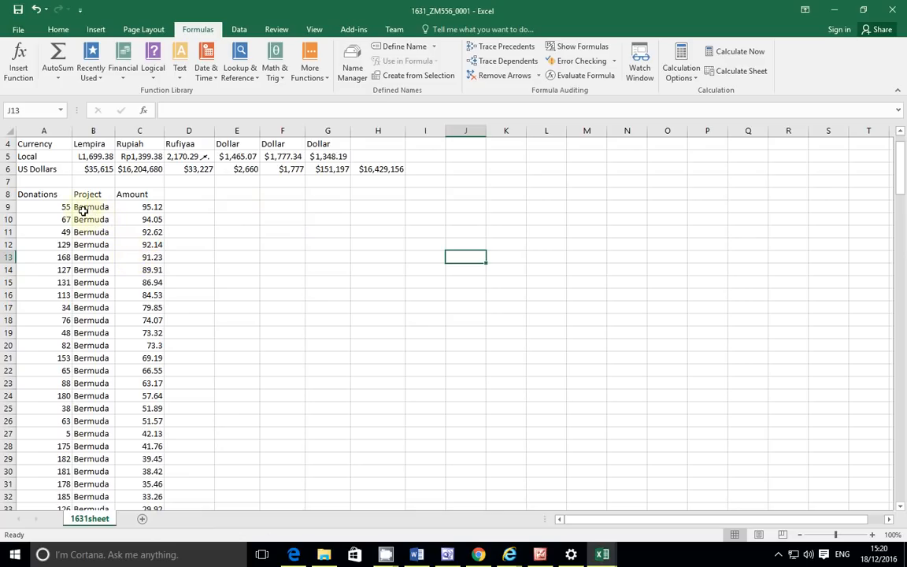
click(53, 207)
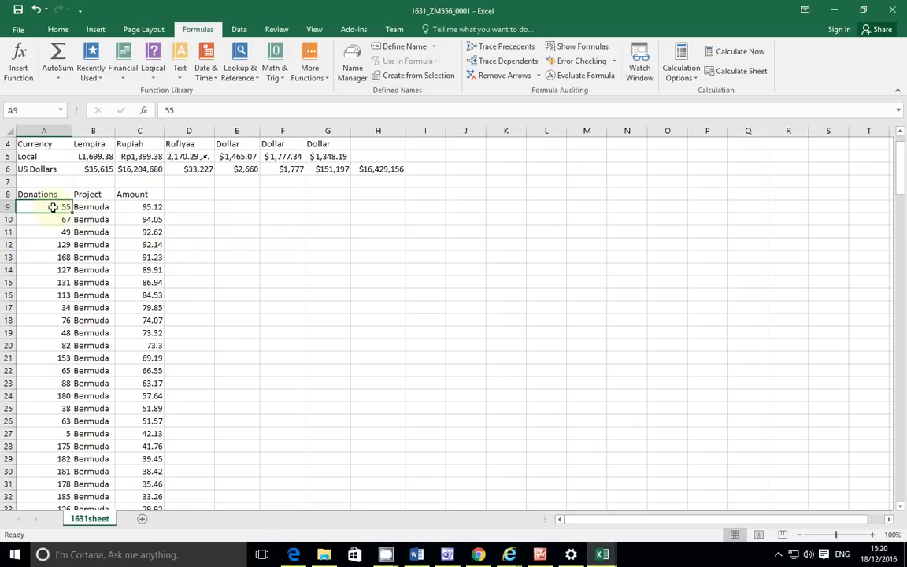
drag(53, 207, 136, 517)
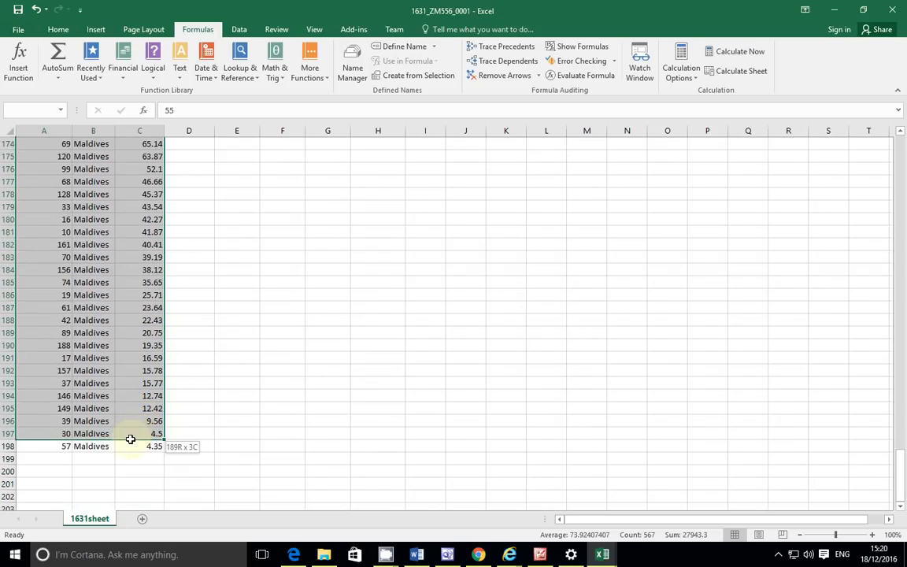
drag(131, 445, 131, 446)
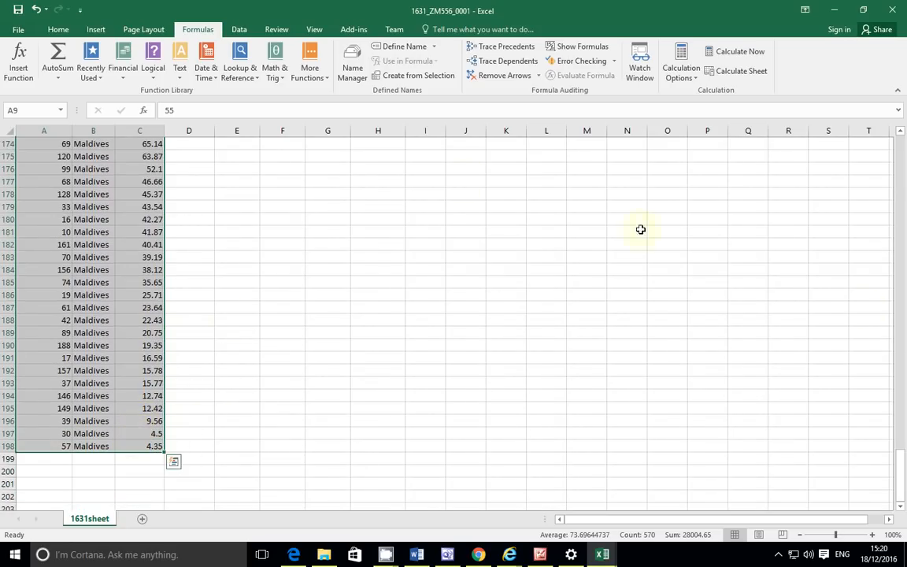
drag(904, 494, 905, 124)
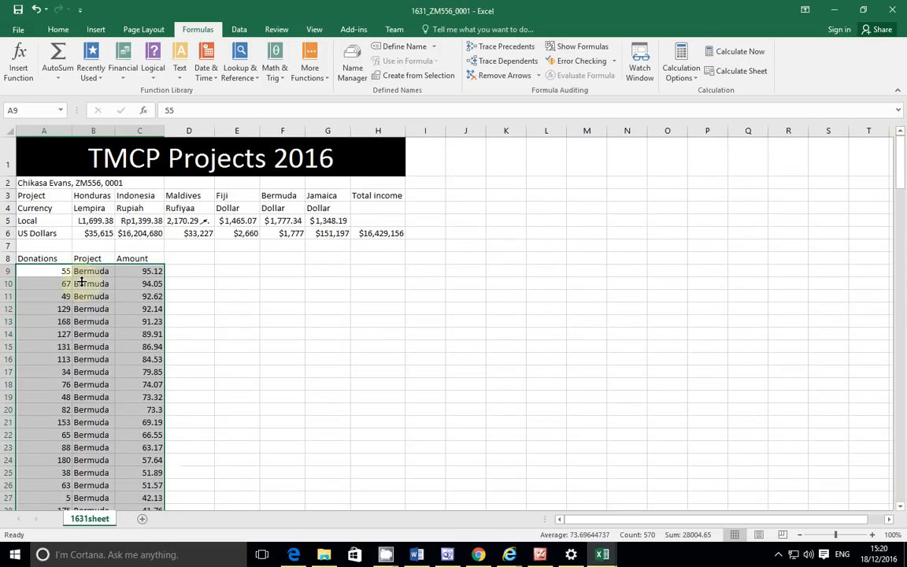
click(57, 29)
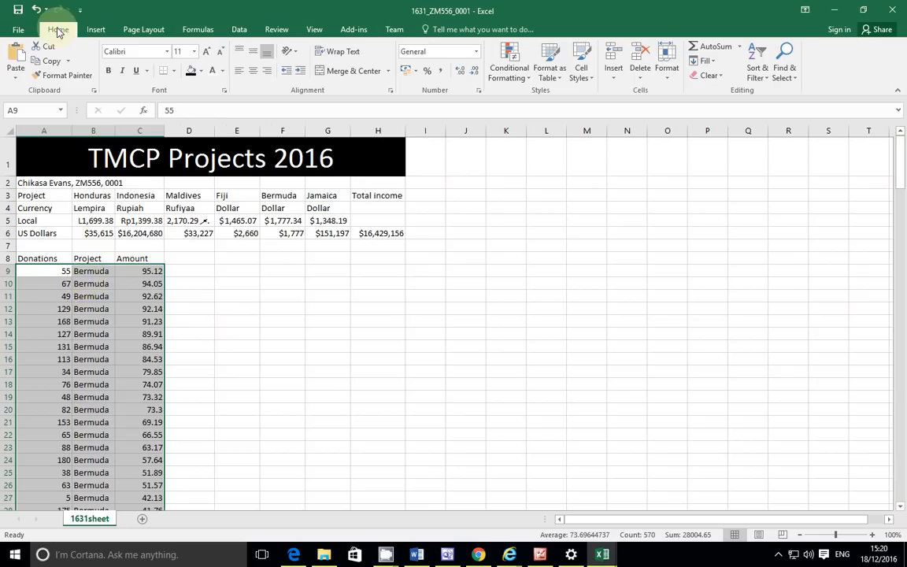
click(758, 61)
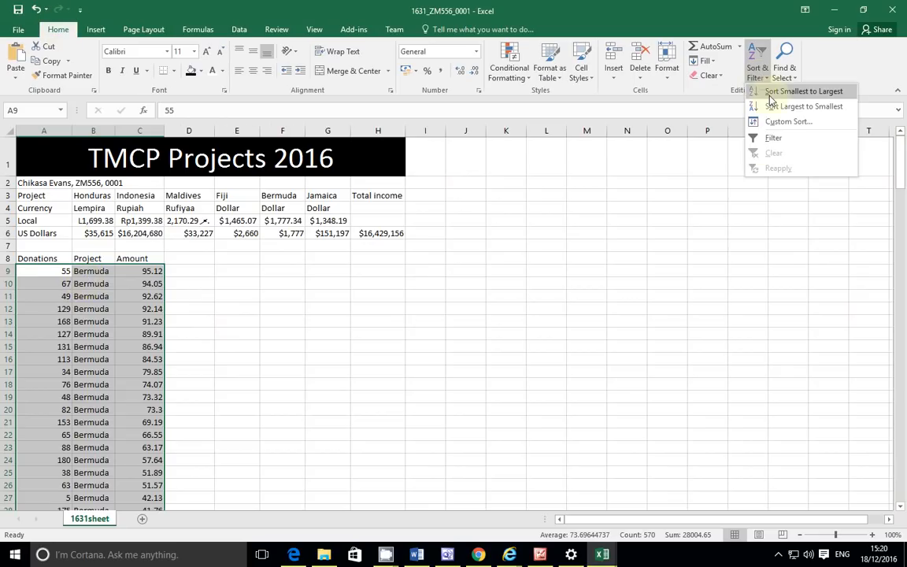
click(775, 139)
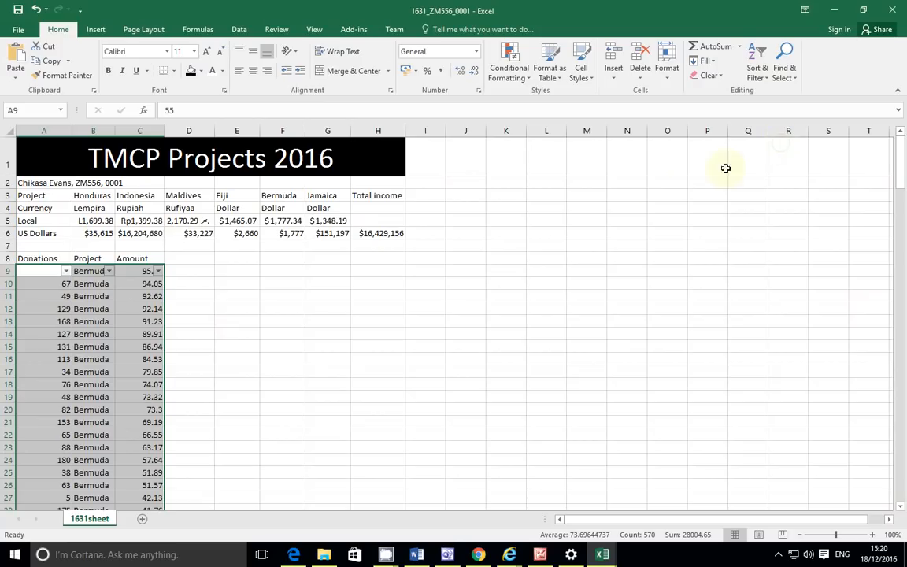
click(109, 271)
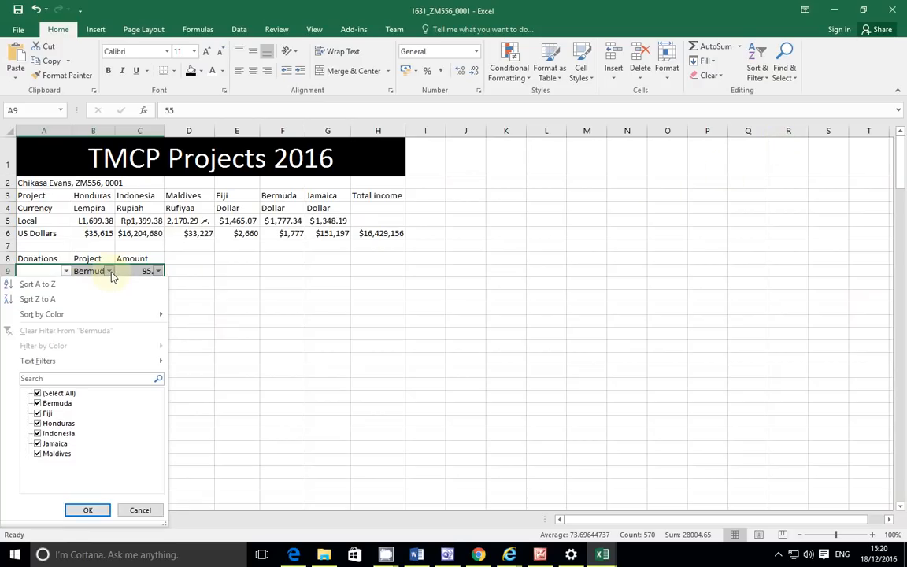
click(37, 393)
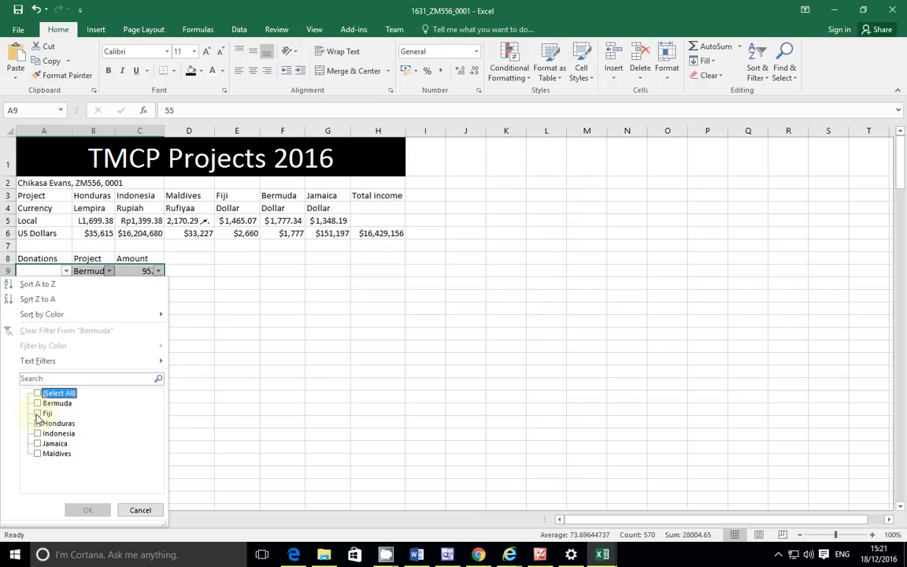
click(37, 414)
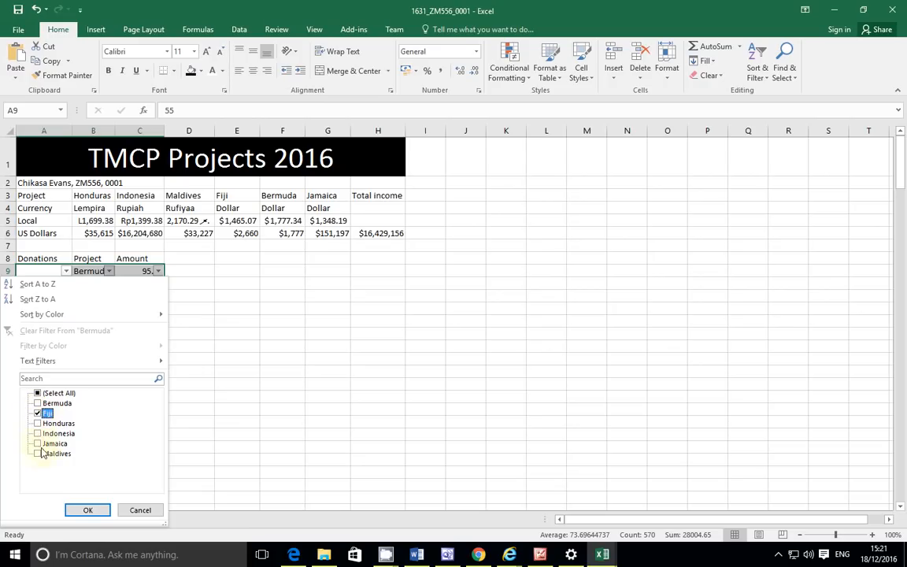
click(38, 455)
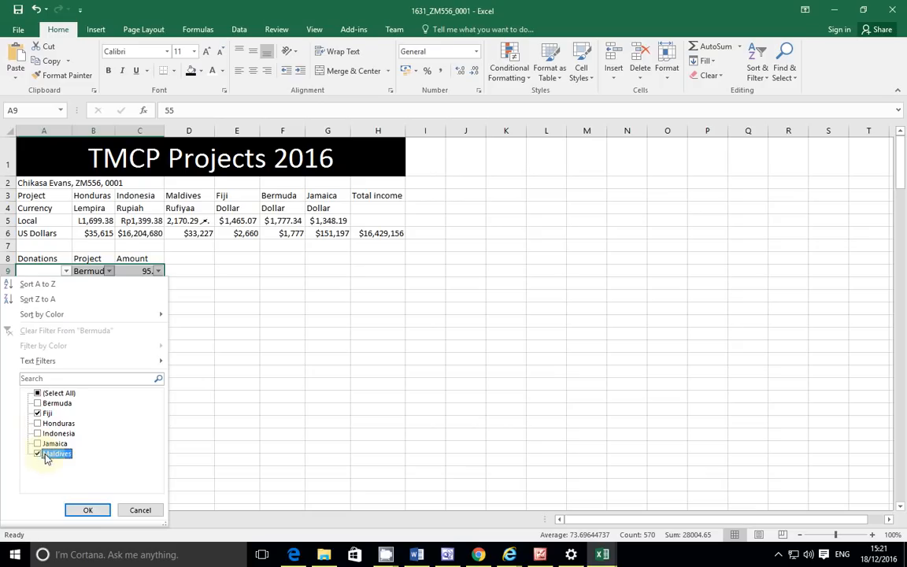
click(88, 510)
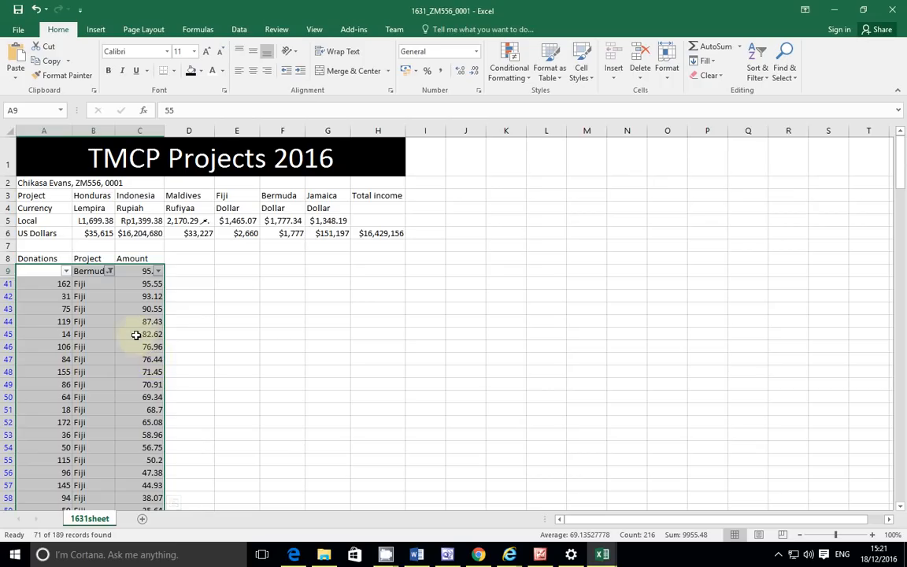
scroll(126, 326, down, 4)
scroll(126, 325, up, 4)
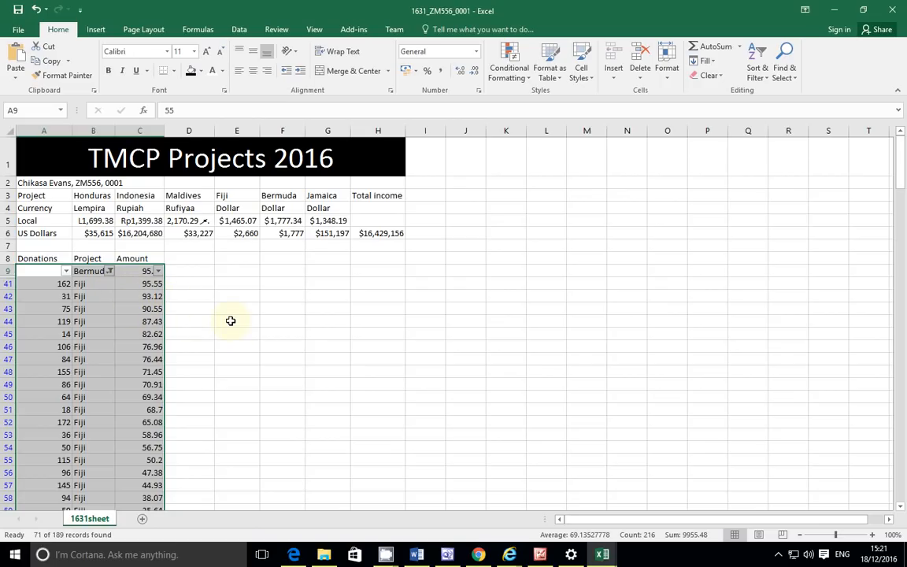
key(ctrl+z)
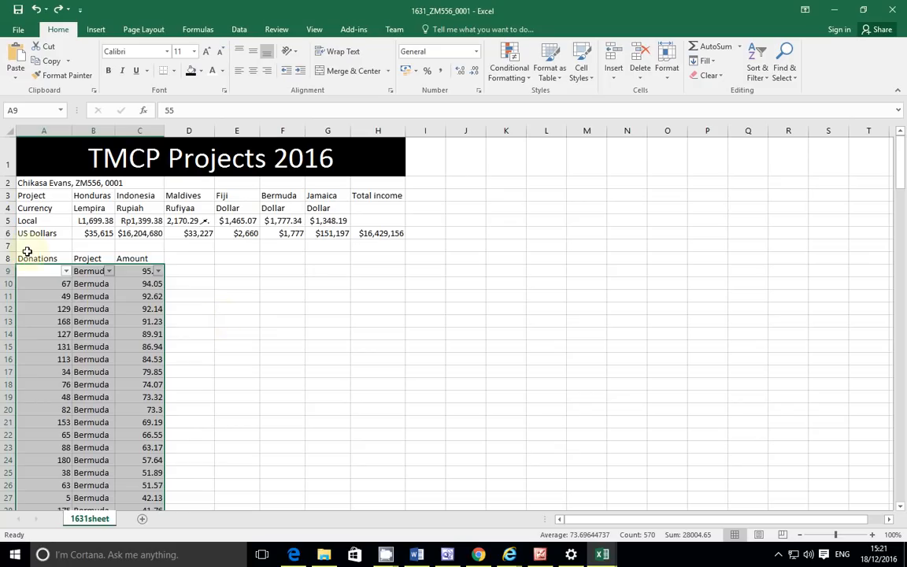
click(33, 257)
Step: Select the table from the A8 header downward, trimming with Shift+Up to end at row 198
drag(35, 257, 132, 165)
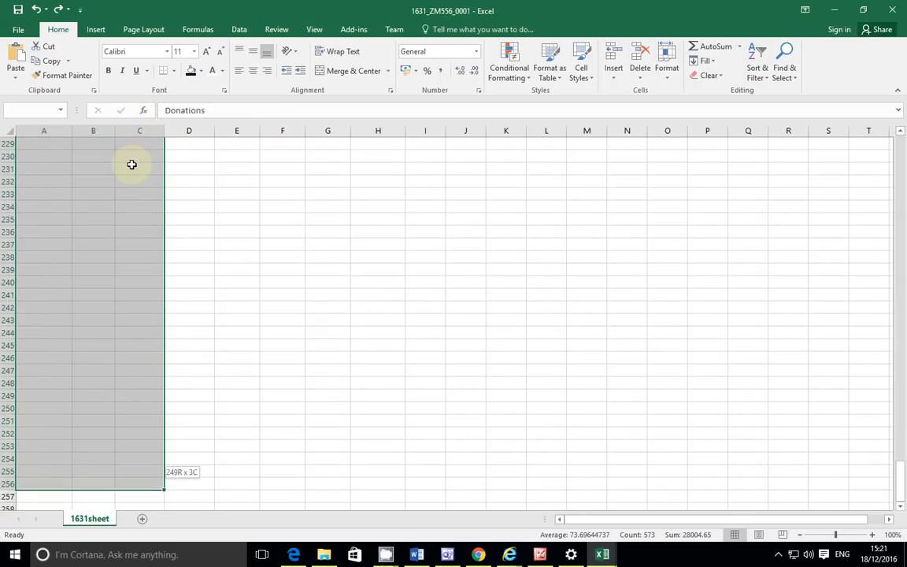
drag(125, 222, 126, 222)
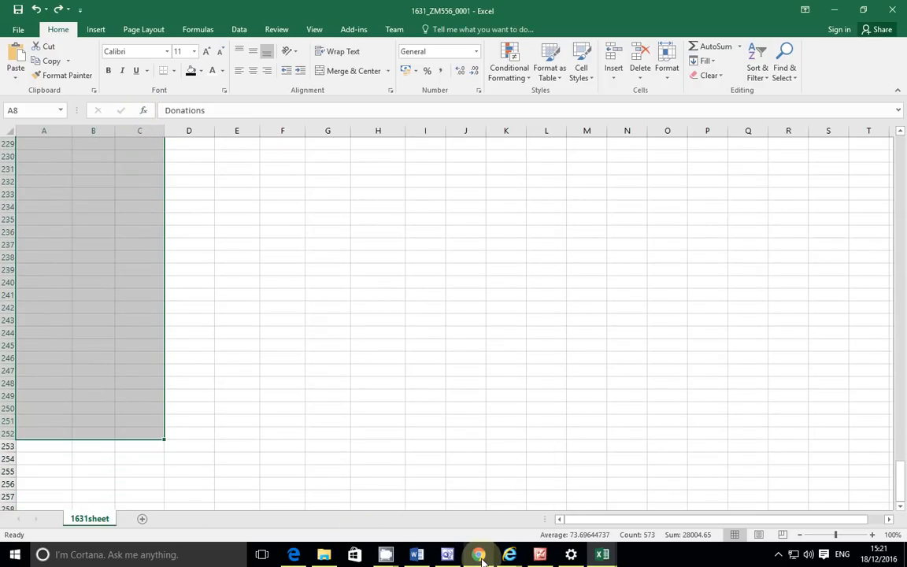
key(shift+Up)
key(shift+Up)
key(shift+Up)
key(shift+Up)
key(shift+Up)
key(shift+Up)
key(shift+Up)
key(shift+Up)
key(shift+Up)
key(shift+Up)
key(shift+Up)
key(shift+Up)
key(shift+Up)
key(shift+Up)
key(shift+Up)
key(shift+Up)
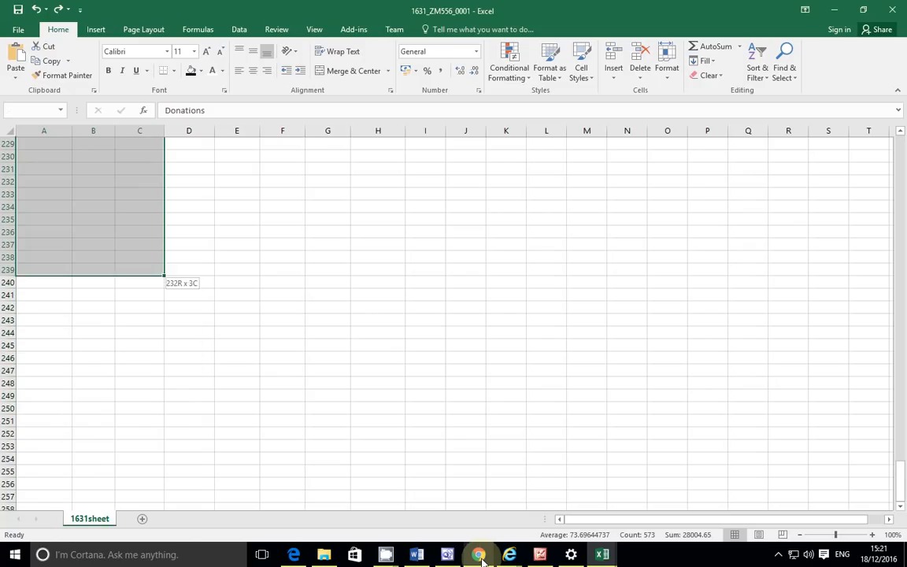
key(shift+Up)
key(shift+Up)
key(shift+Up)
key(shift+Up)
key(shift+Up)
mouse_move(482, 561)
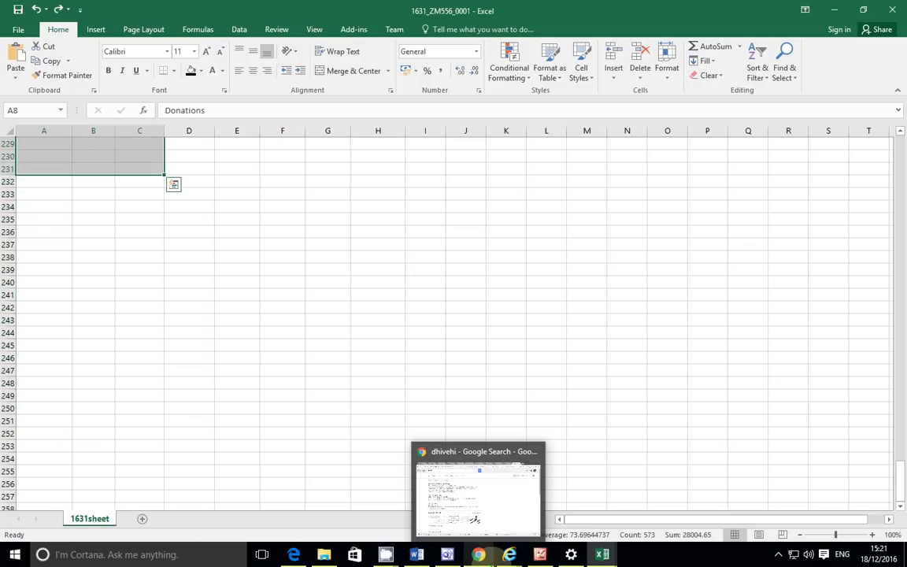
scroll(376, 277, up, 9)
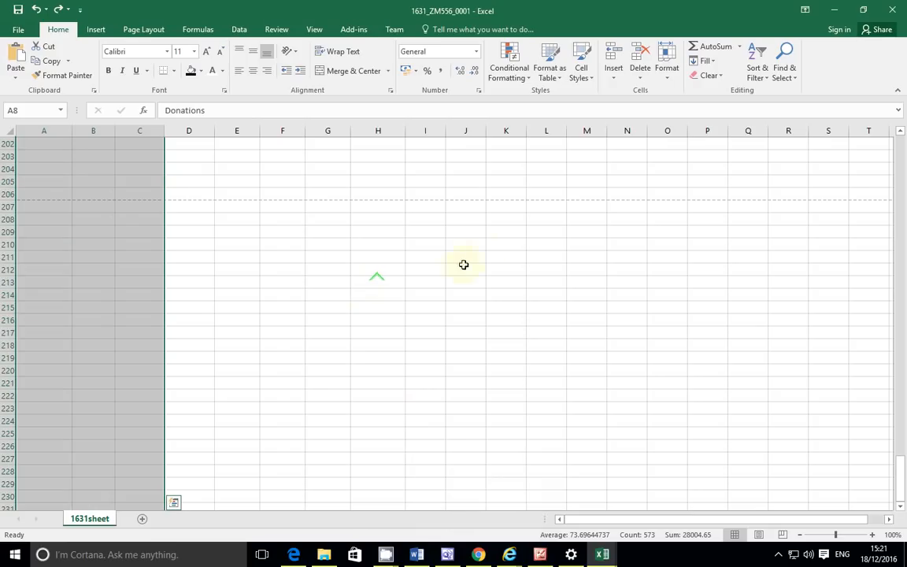
key(shift+Up)
key(shift+Up)
key(shift+Up)
key(shift+Up)
key(shift+Up)
key(shift+Up)
key(shift+Up)
key(shift+Up)
key(shift+Up)
key(shift+Up)
key(shift+Up)
key(shift+Up)
key(shift+Up)
key(shift+Up)
key(shift+Up)
key(shift+Up)
key(shift+Up)
key(shift+Up)
key(shift+Up)
key(shift+Up)
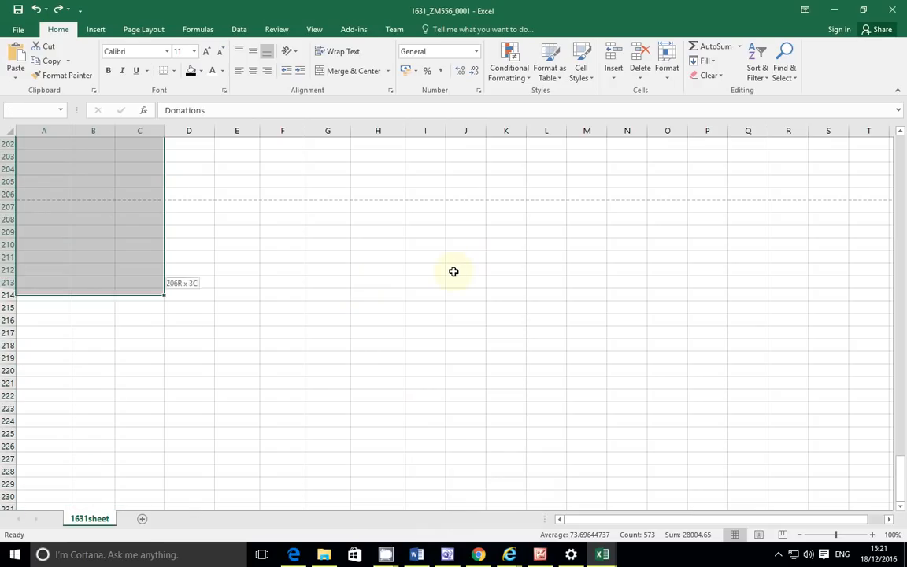
scroll(454, 271, up, 4)
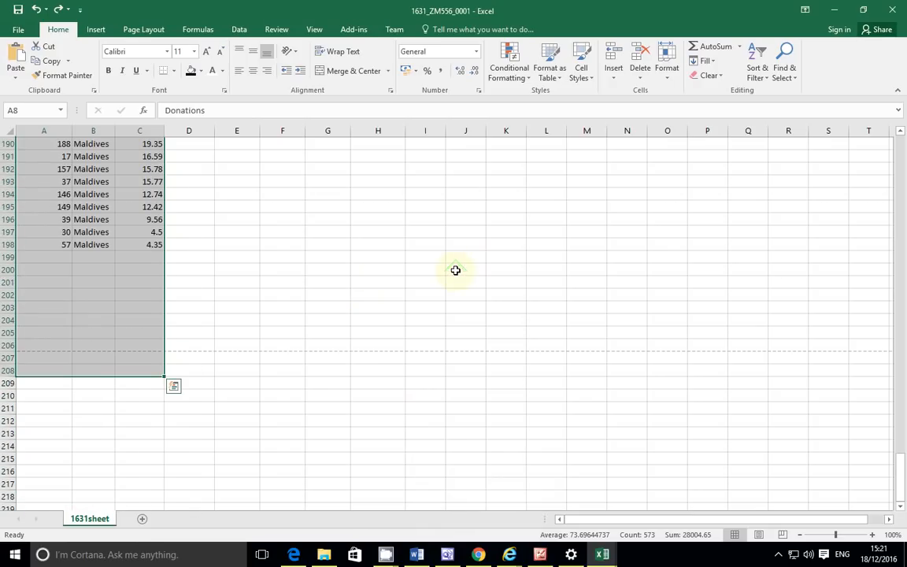
key(shift+Up)
key(shift+Up)
key(shift+Up)
key(shift+Up)
key(shift+Up)
key(shift+Up)
key(shift+Up)
key(shift+Up)
key(shift+Up)
key(shift+Up)
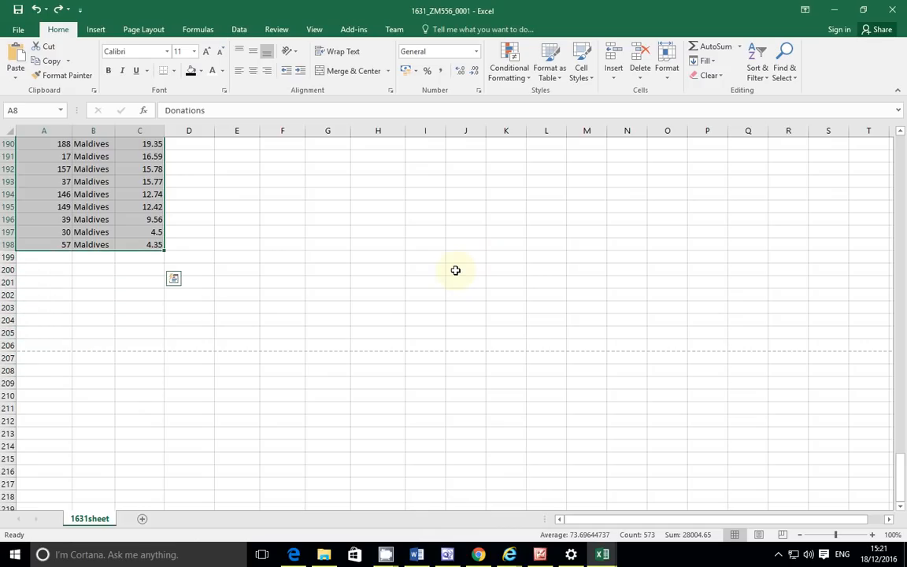
Step: Remove the old filter and reapply AutoFilter to the row 8 headers
click(757, 69)
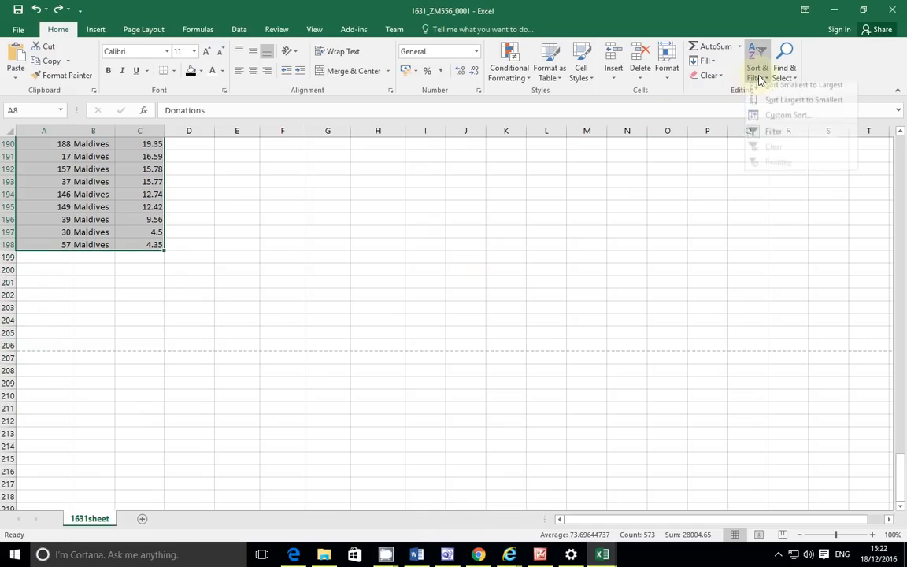
click(773, 140)
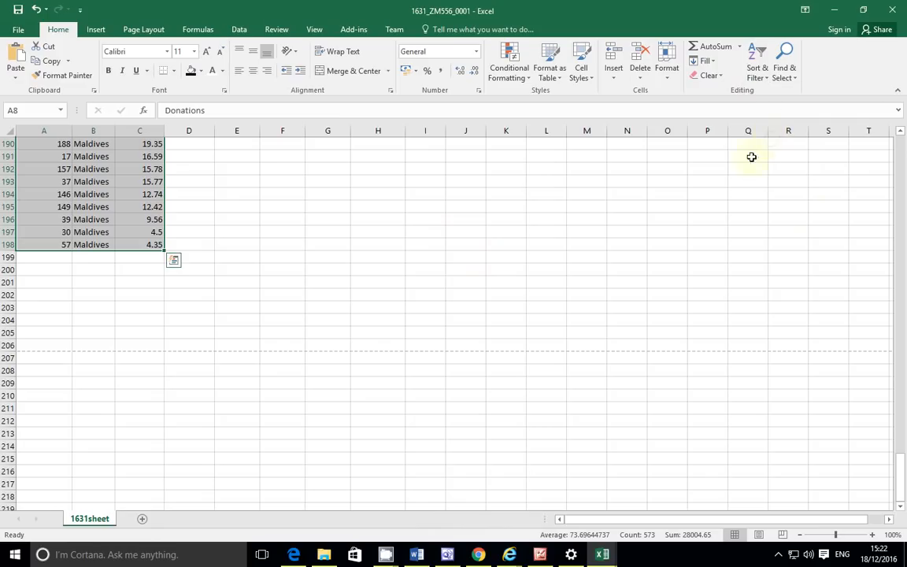
click(762, 72)
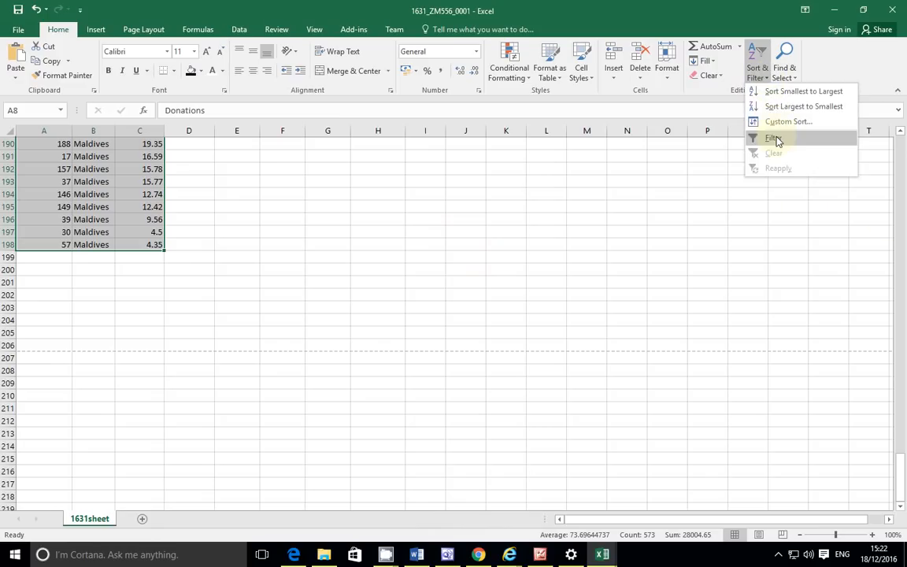
click(774, 138)
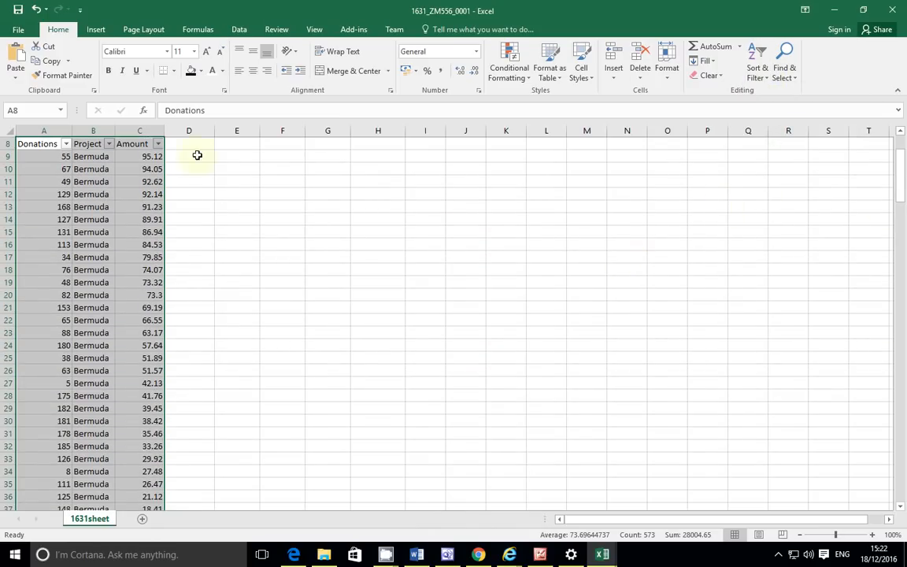
Step: In the Project filter, try ticking only Fiji and Maldives, then re-select all and view Text Filters
click(108, 144)
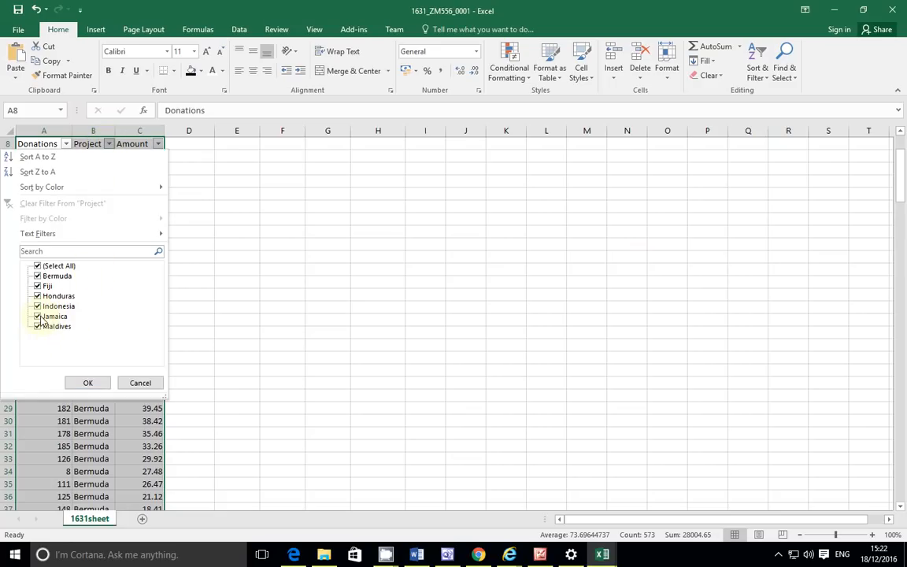
click(37, 265)
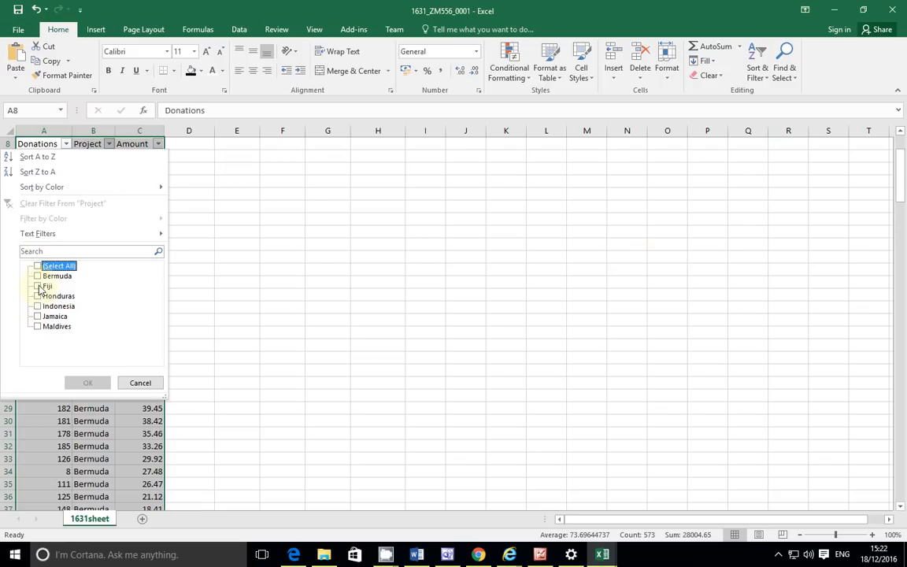
click(38, 287)
click(37, 326)
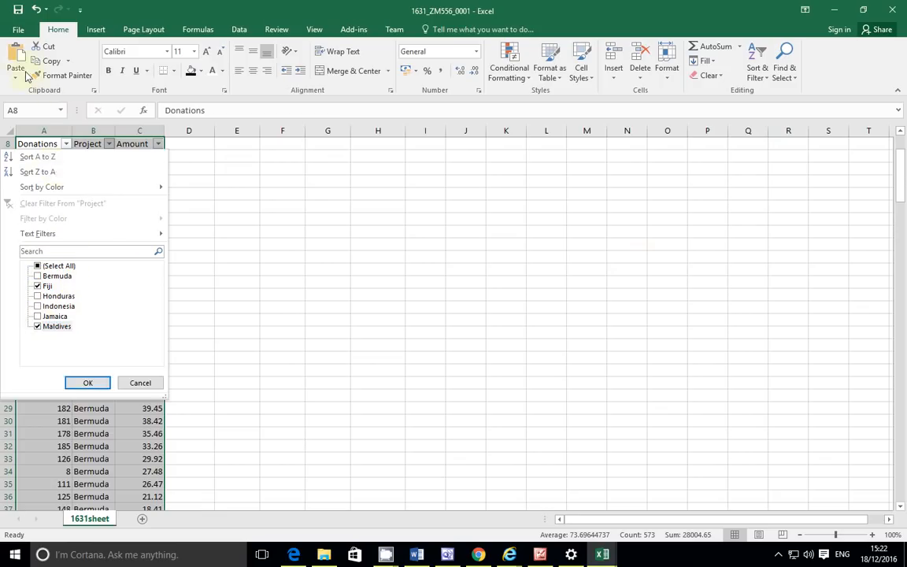
mouse_move(138, 238)
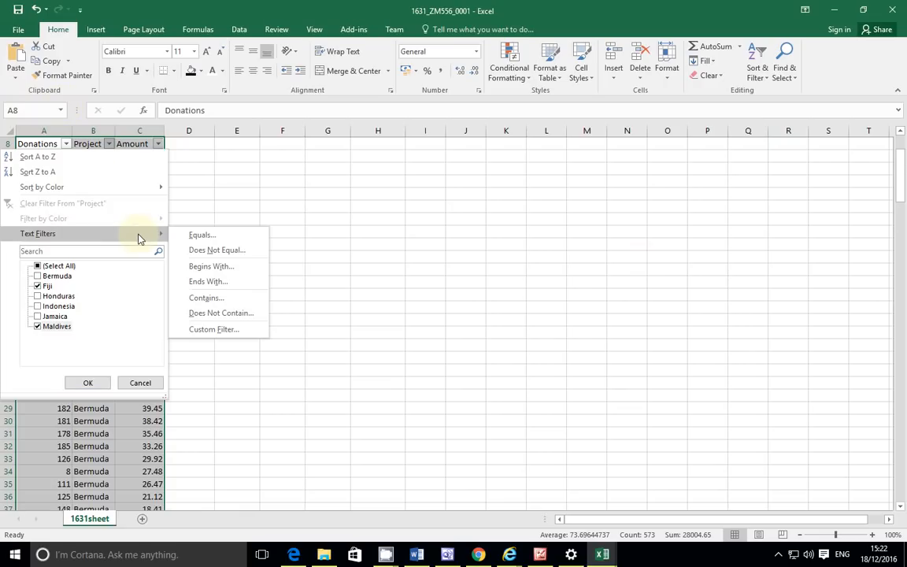
click(40, 268)
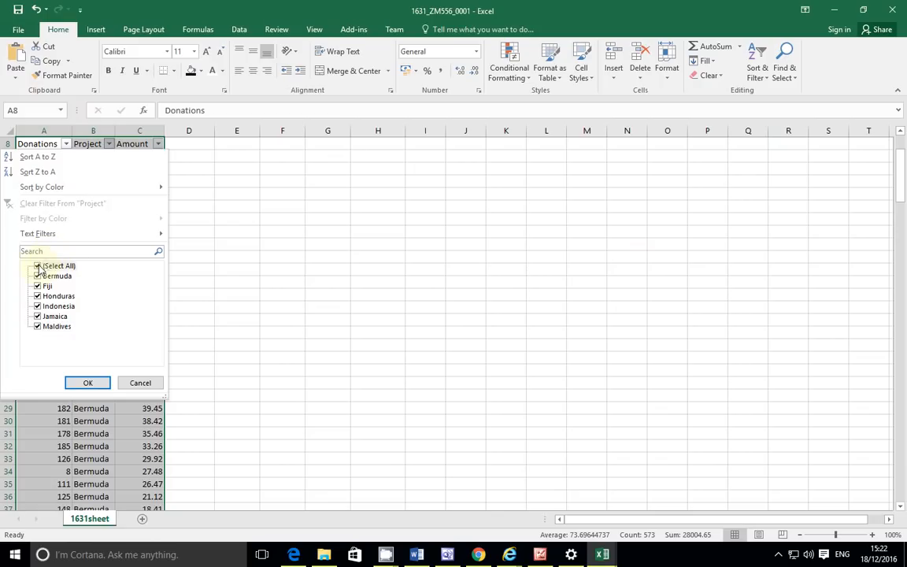
mouse_move(101, 236)
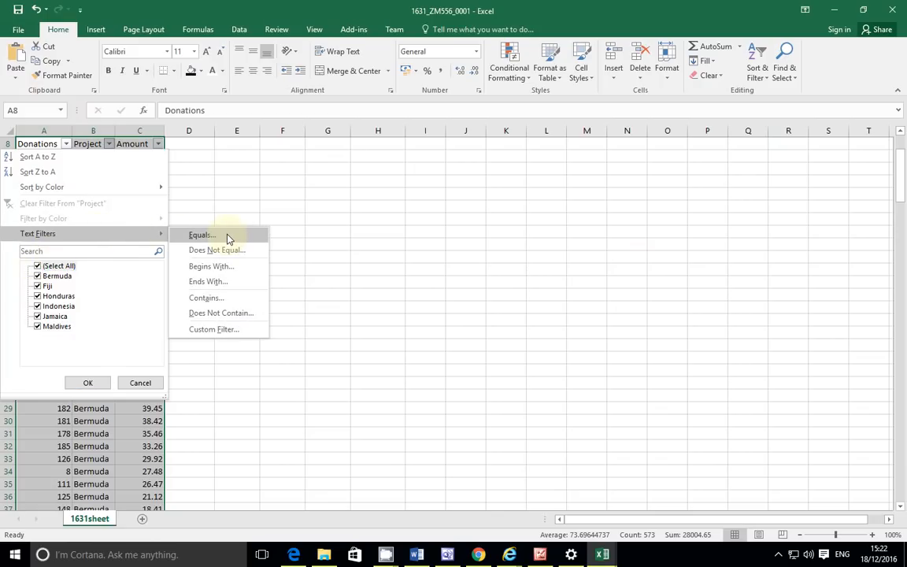
Step: Set a custom Project filter of equals Fiji And equals Maldives, leaving 0 of 190 records
click(201, 235)
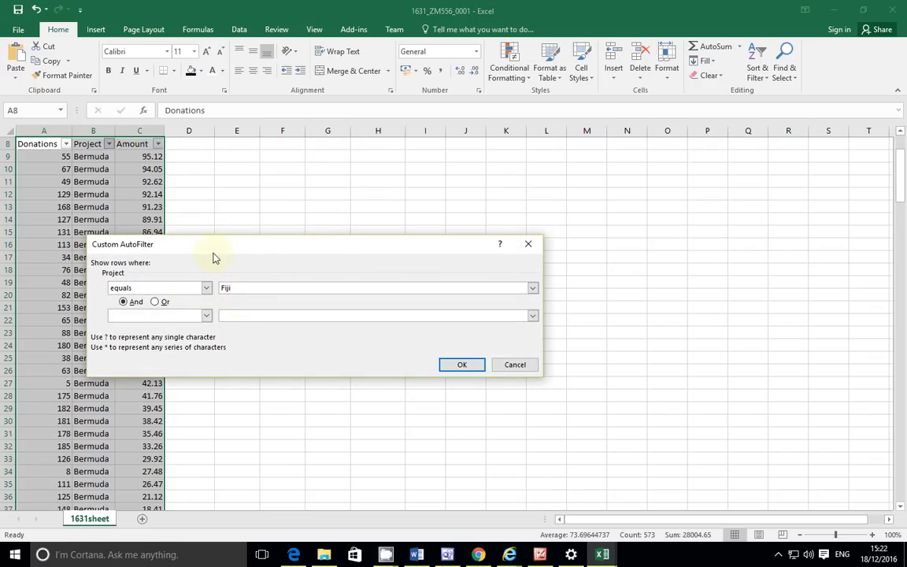
click(174, 317)
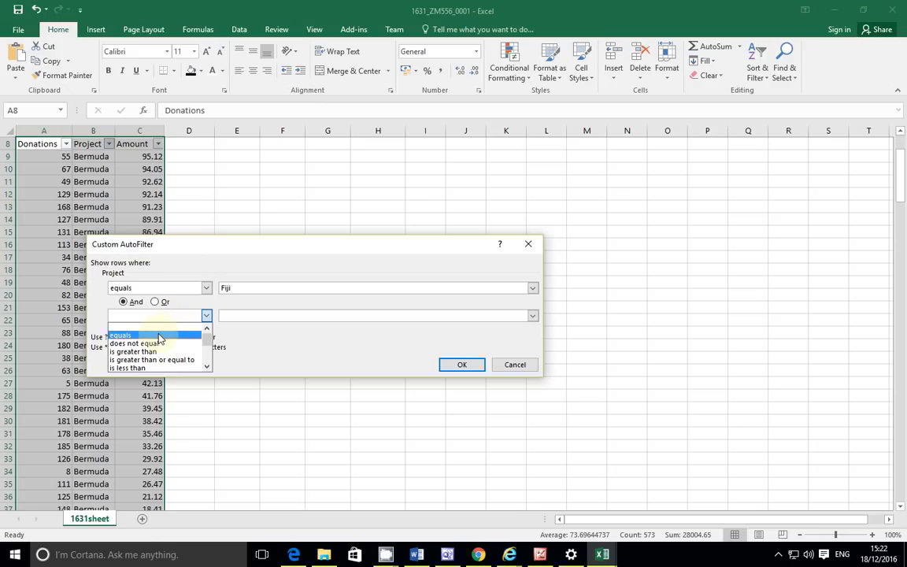
click(157, 335)
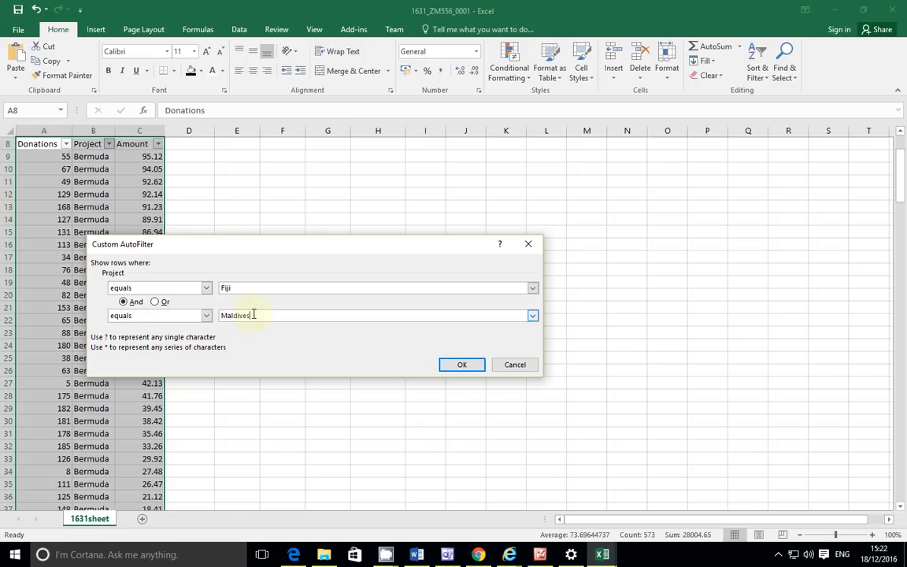
click(461, 365)
scroll(383, 318, up, 3)
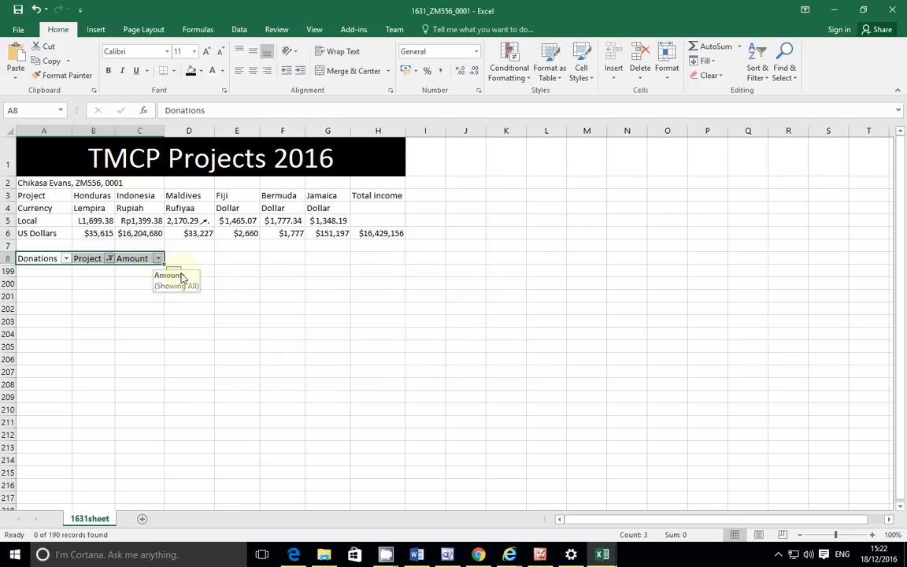
Step: Filter the Project column to equal Fiji
click(110, 260)
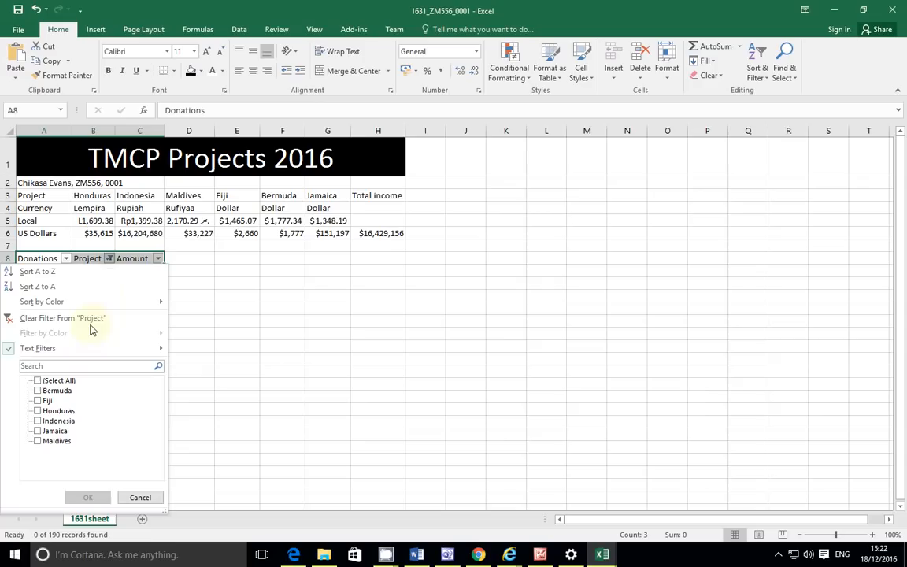
mouse_move(115, 356)
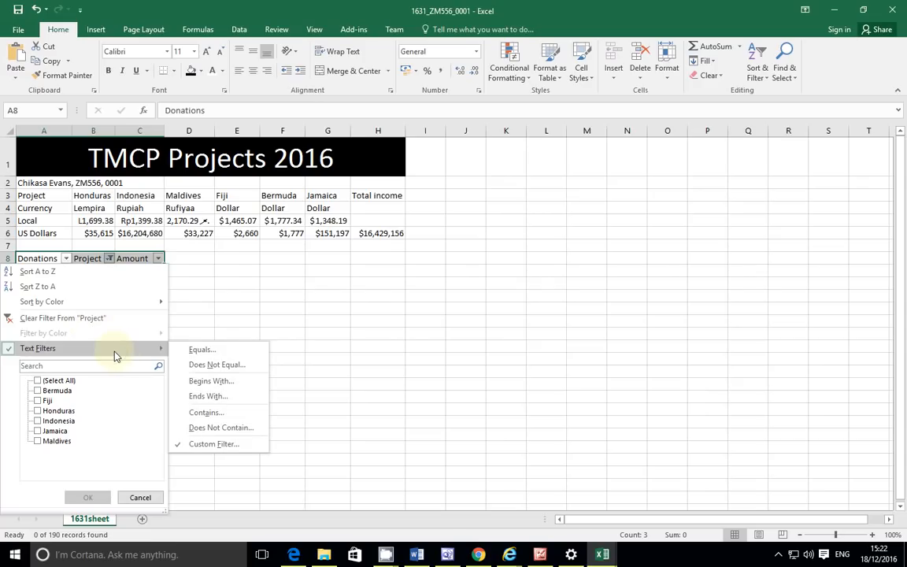
click(220, 350)
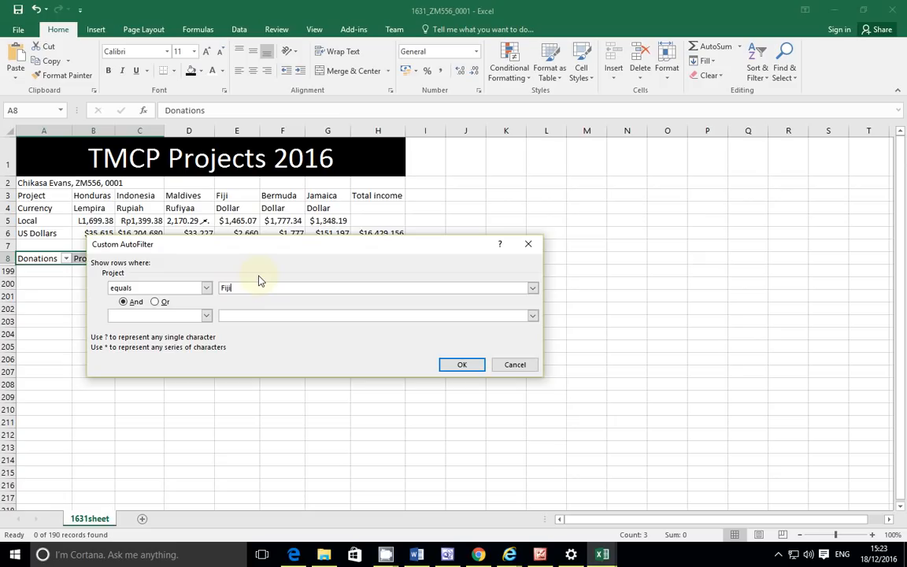
click(462, 364)
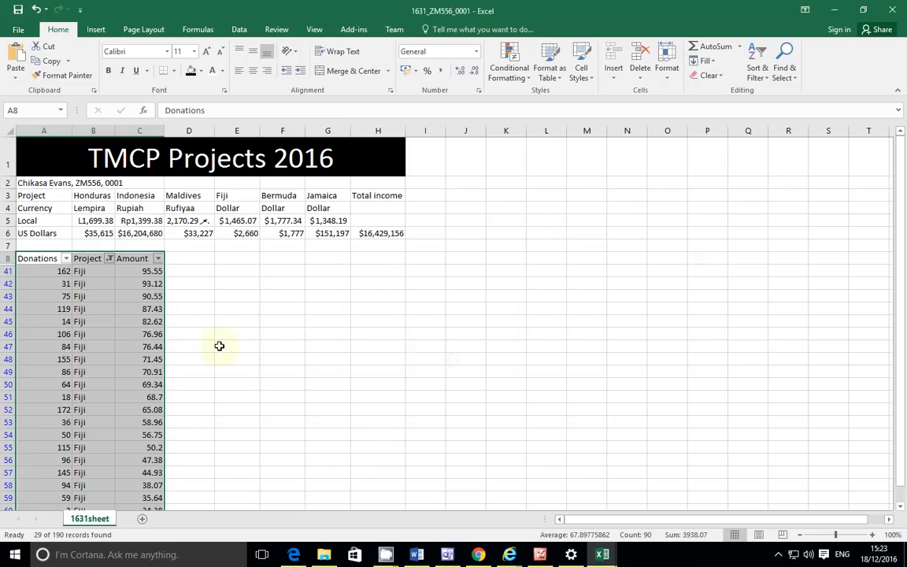
Step: Add a second And condition to the Project filter: equals Maldives
click(109, 259)
mouse_move(114, 353)
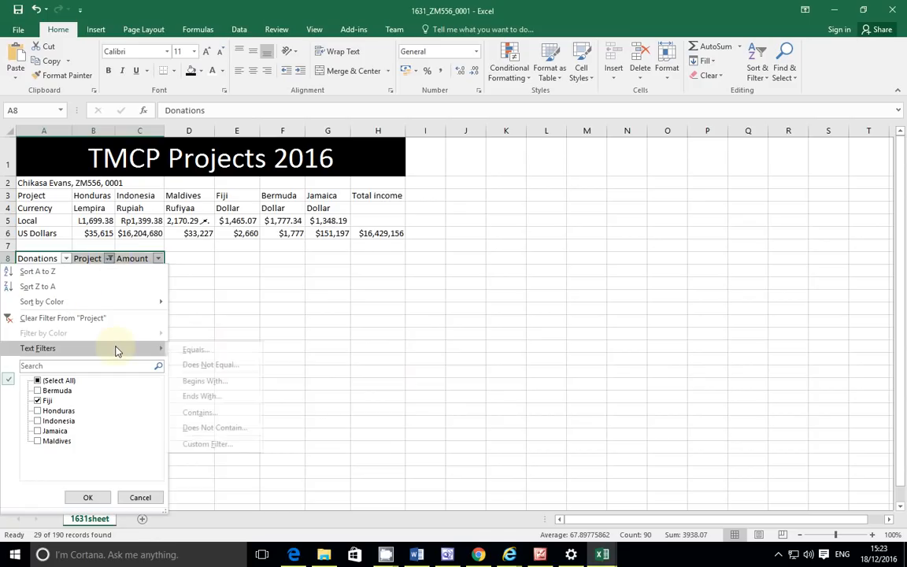
click(197, 349)
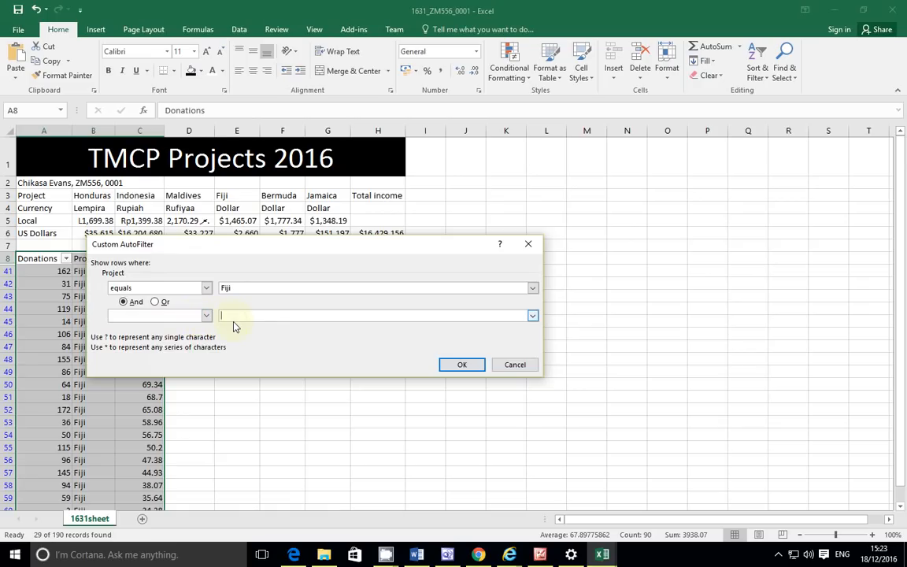
click(207, 316)
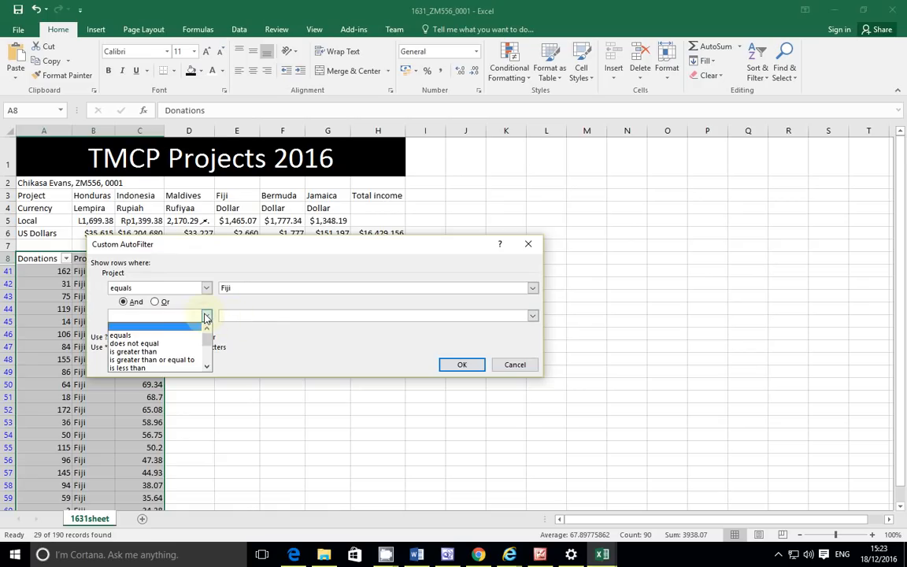
click(148, 337)
click(246, 315)
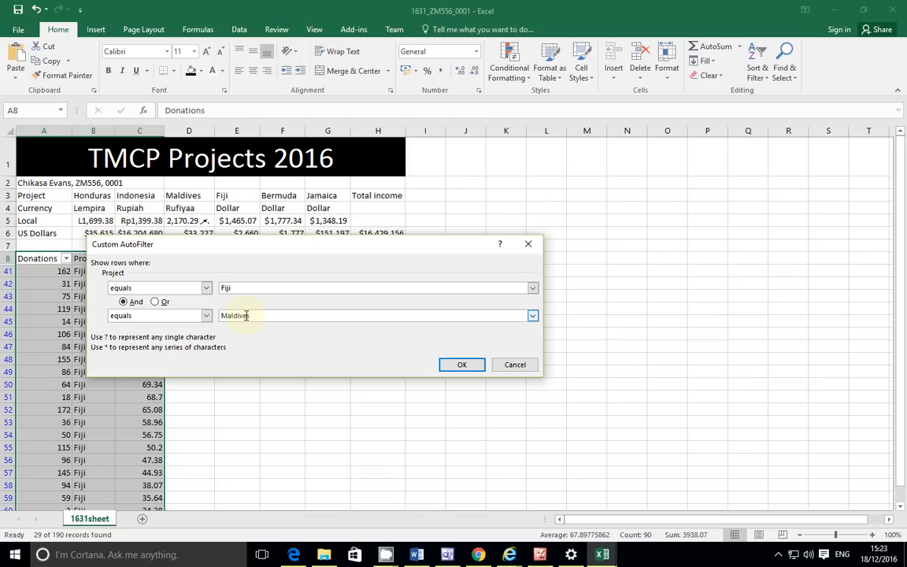
click(463, 365)
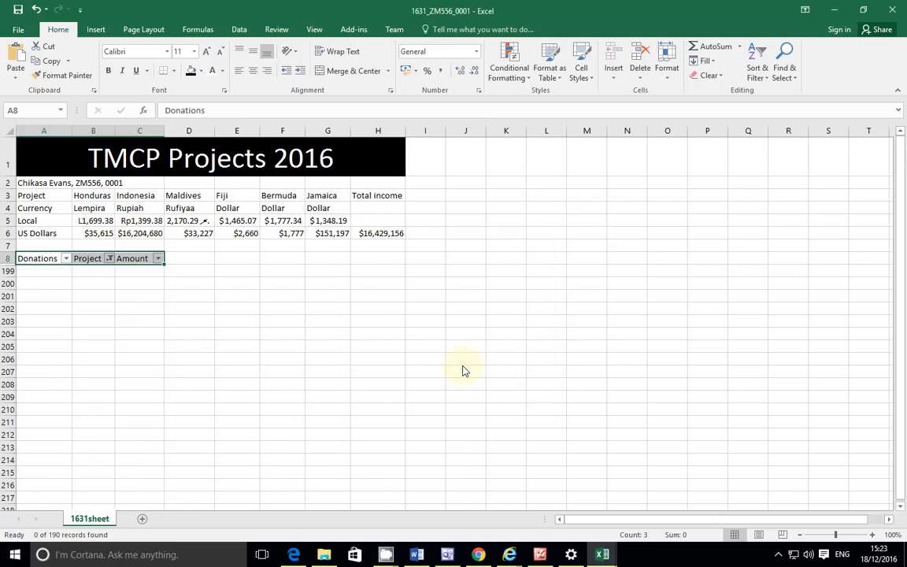
click(110, 258)
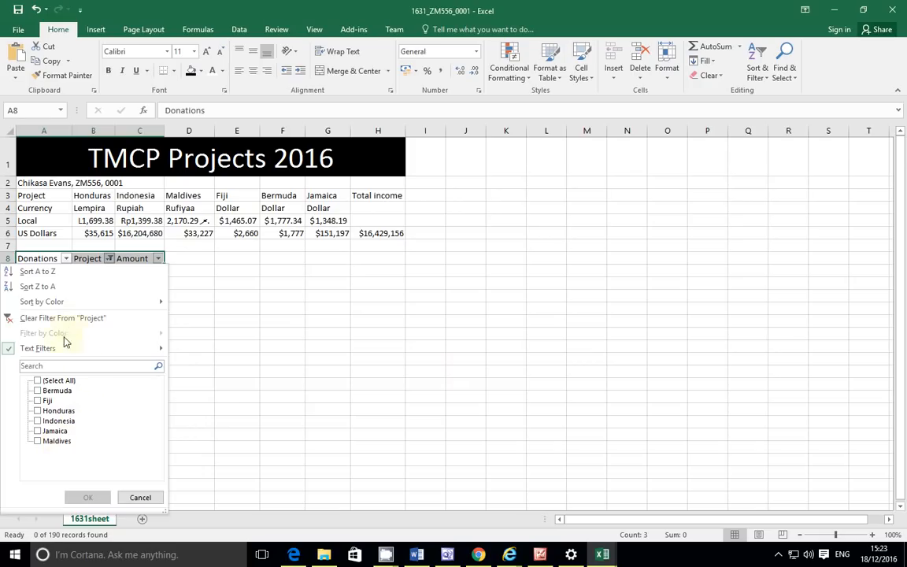
Step: Open the Project custom equals filter and cancel it without changes
mouse_move(118, 349)
click(195, 349)
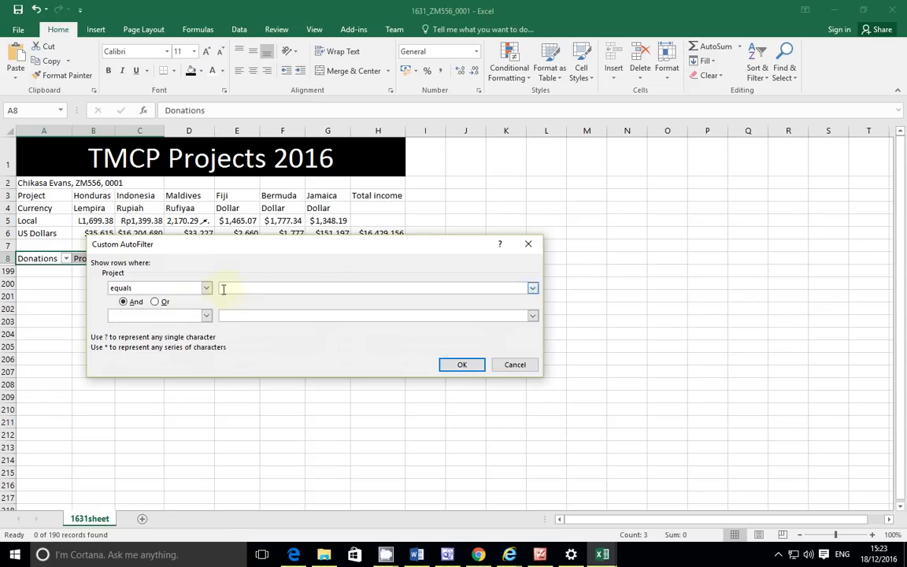
click(206, 316)
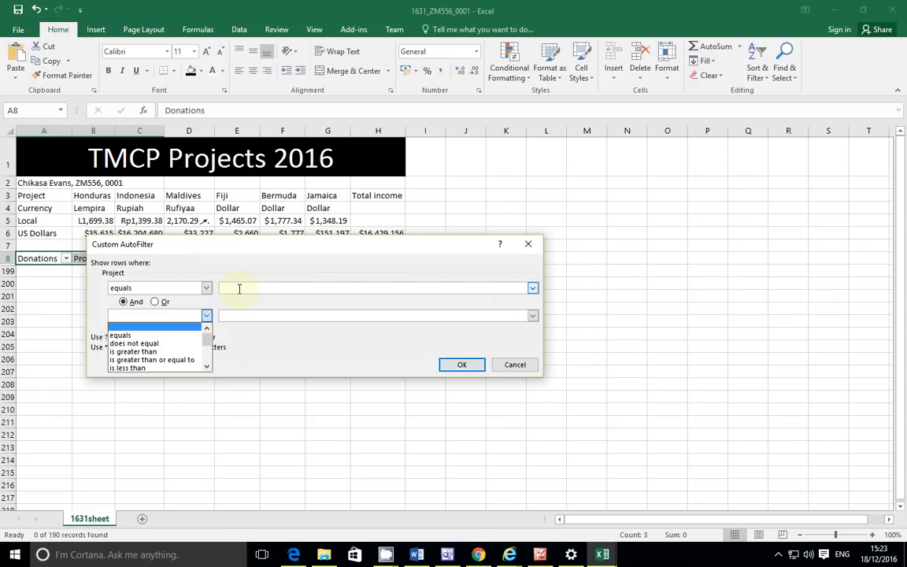
click(515, 365)
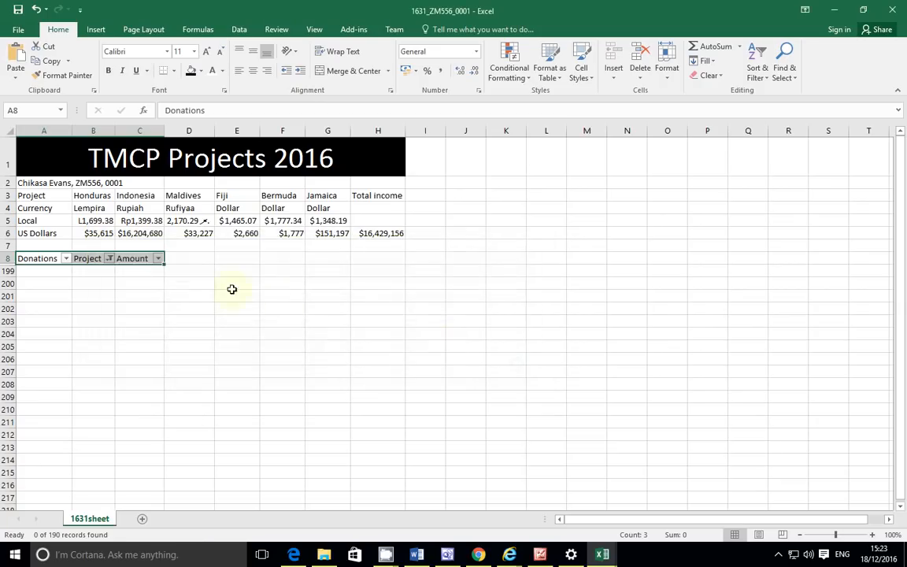
Step: Filter the Project column to show only the Fiji rows
click(111, 259)
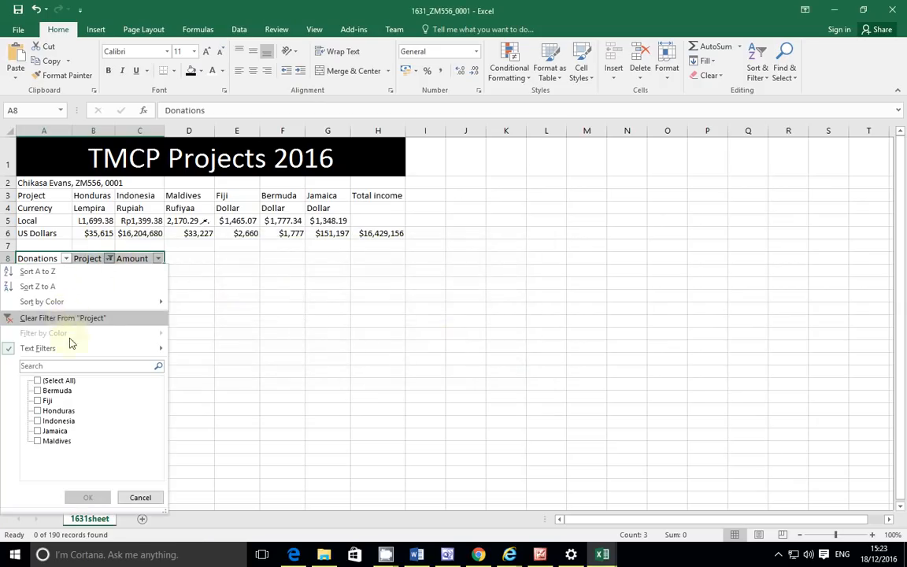
click(37, 400)
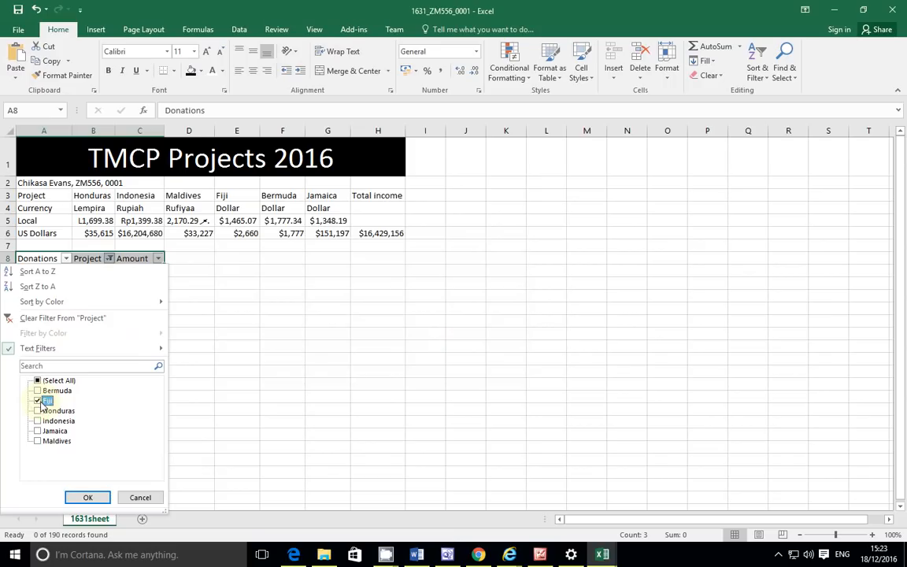
click(37, 441)
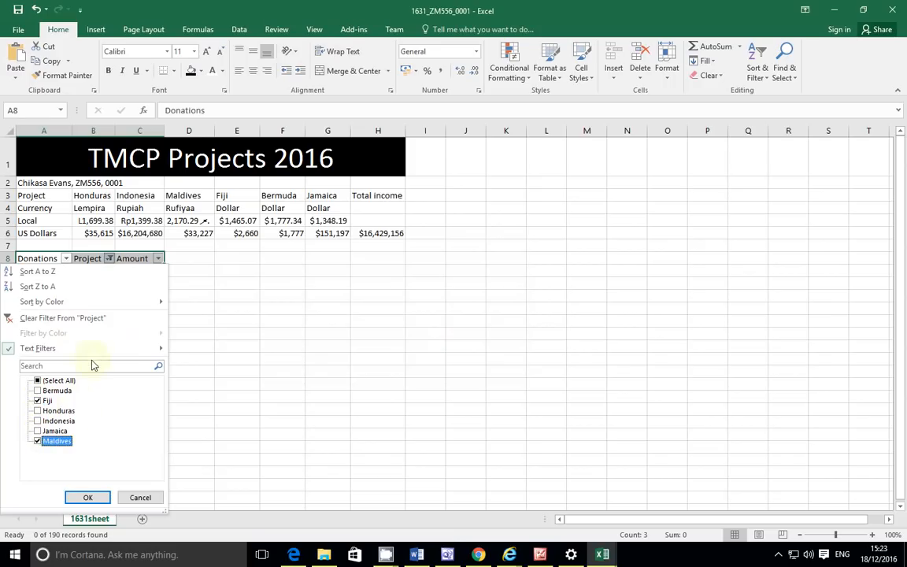
click(207, 351)
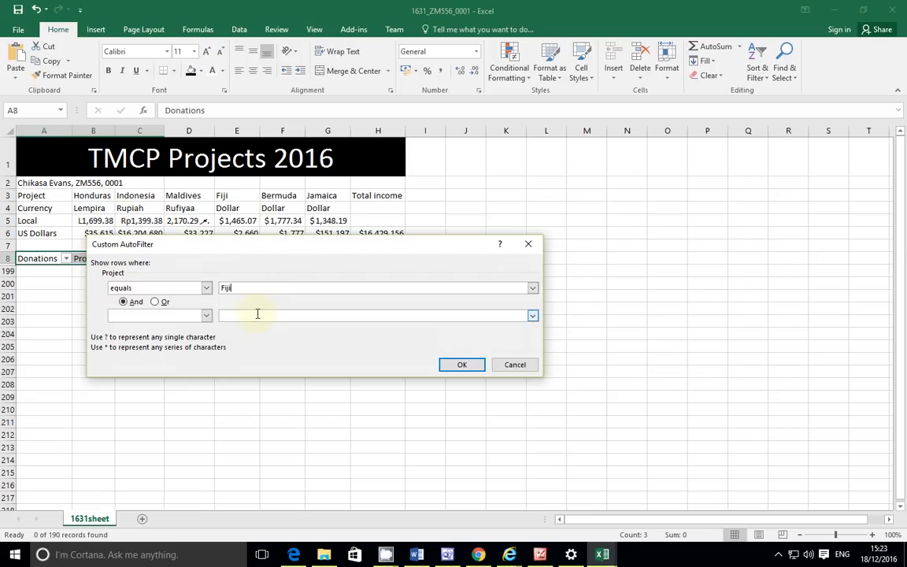
text(Maldives)
click(461, 365)
scroll(109, 350, down, 6)
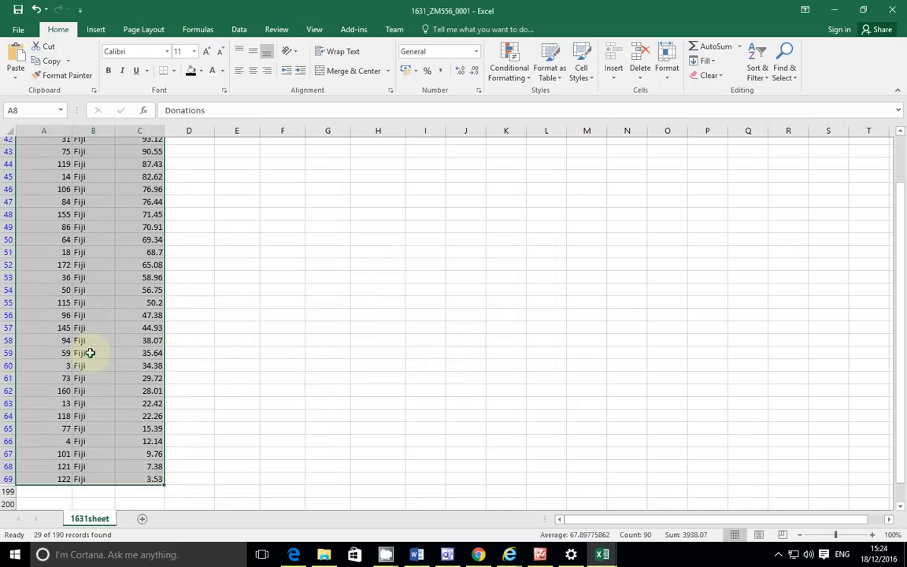
scroll(89, 350, up, 5)
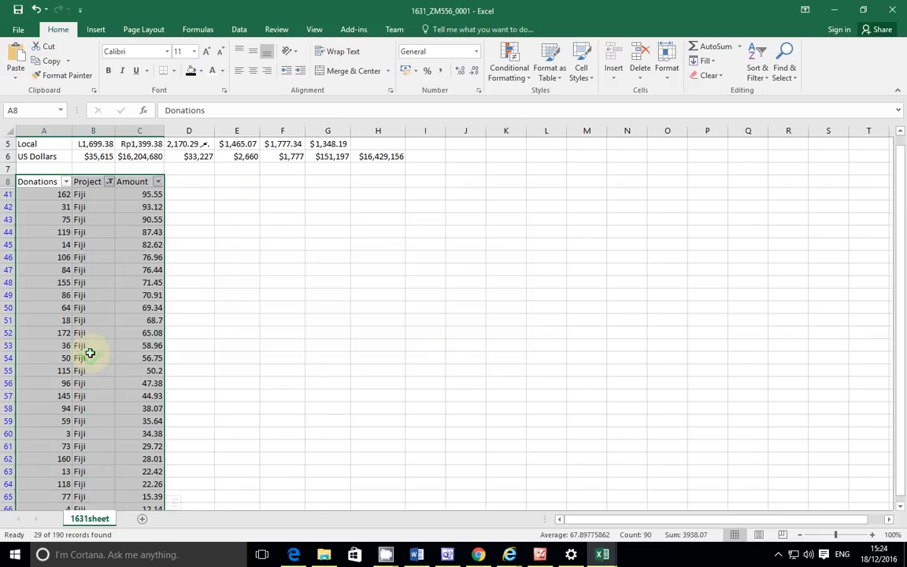
Step: Add Maldives to the Project filter, showing 71 of 190 records
click(109, 181)
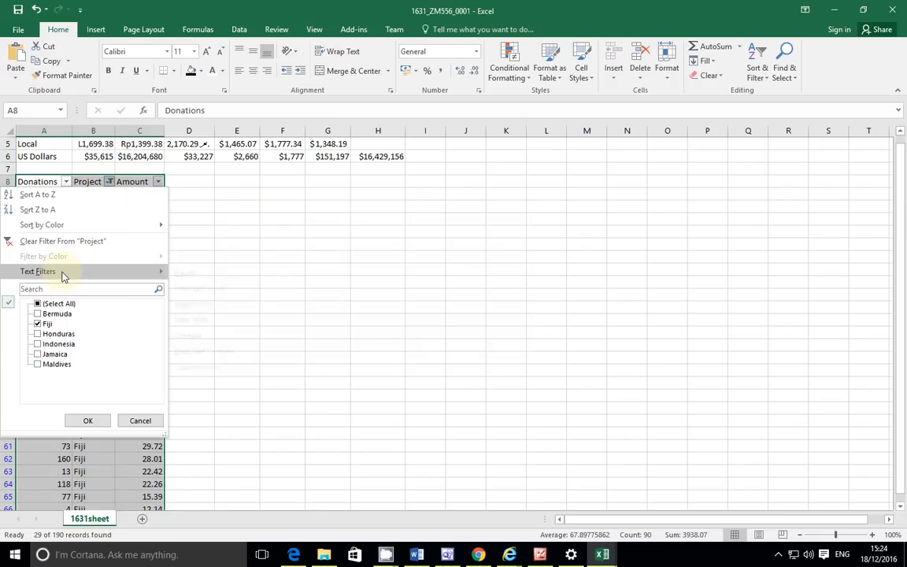
click(48, 364)
click(88, 421)
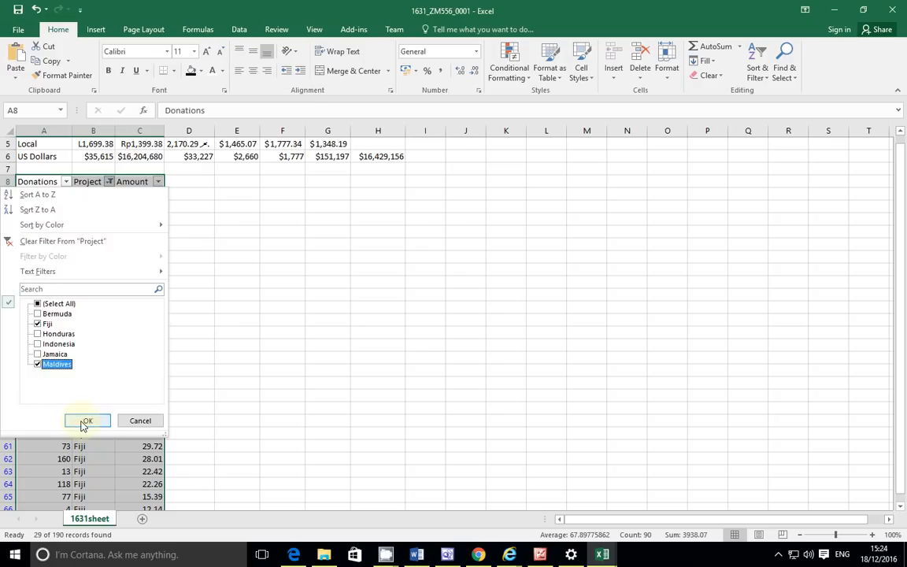
scroll(129, 335, down, 7)
scroll(122, 327, down, 3)
scroll(118, 318, up, 12)
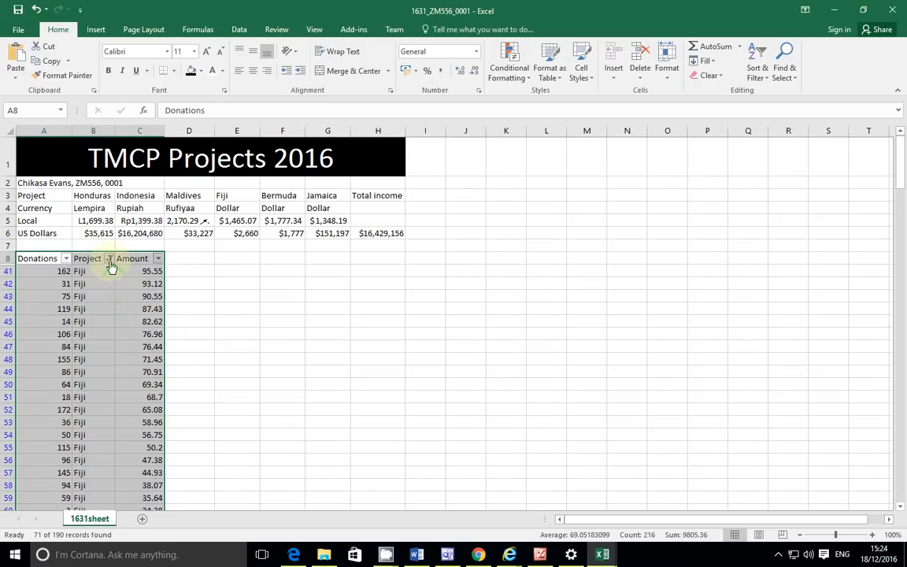
Step: Check the Project custom filter dialog and close it unchanged
click(111, 261)
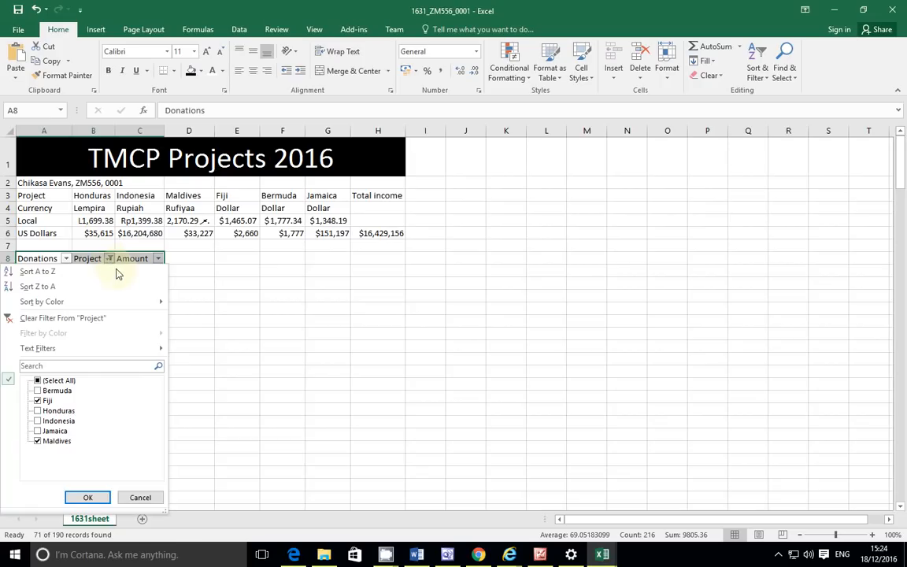
mouse_move(133, 351)
click(197, 349)
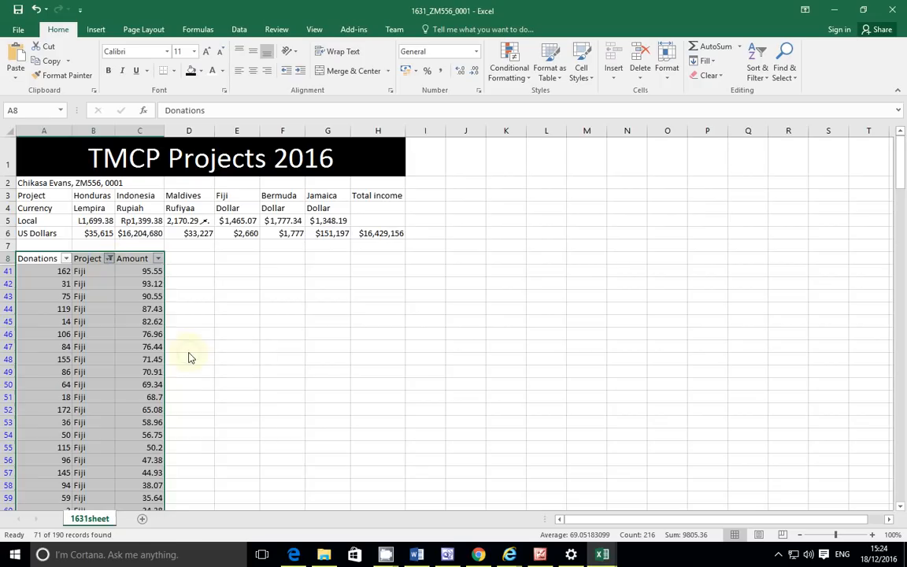
click(515, 365)
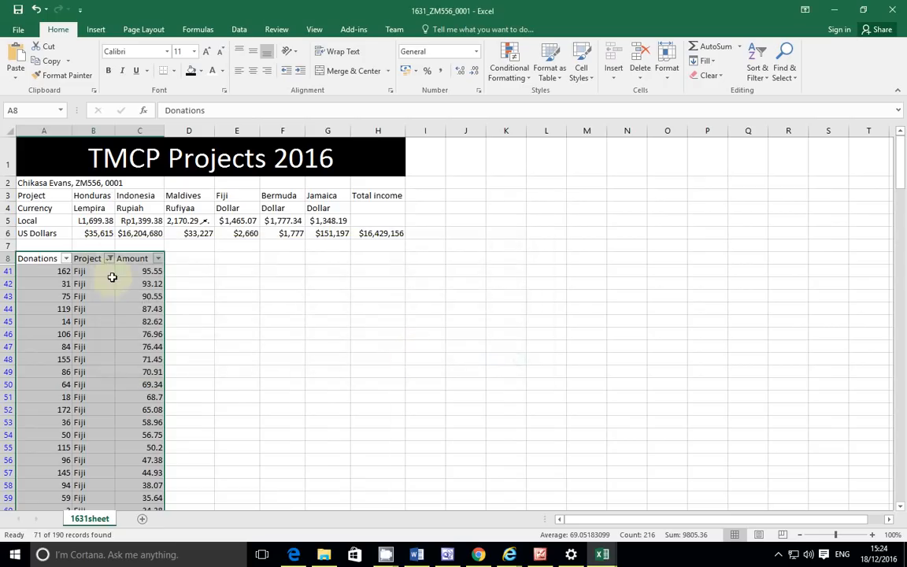
Step: Filter the Amount column to greater than 90, leaving 8 of 190 records
click(157, 262)
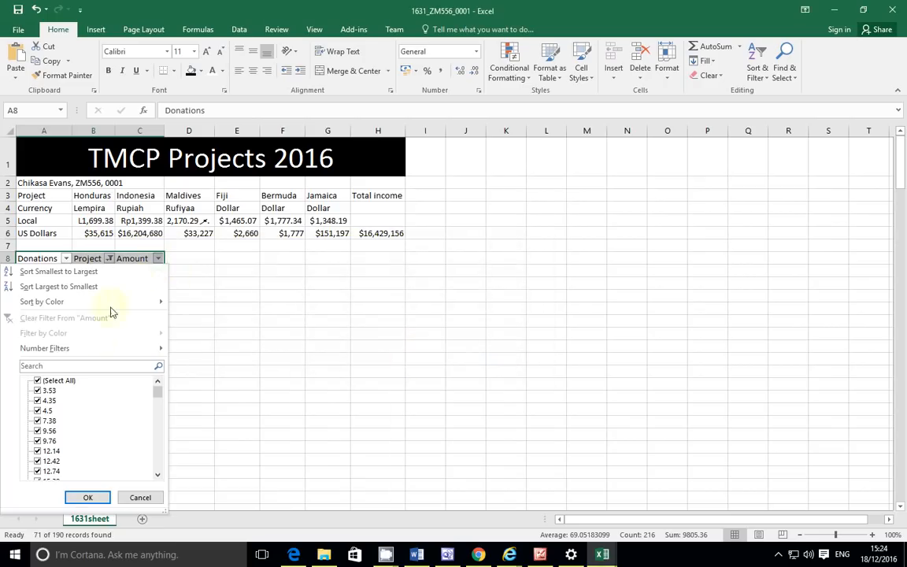
mouse_move(135, 349)
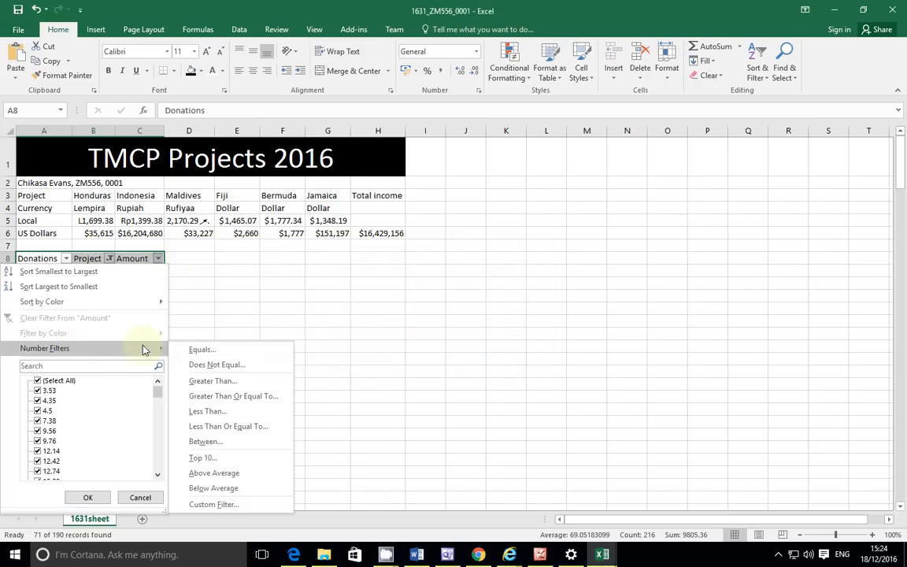
click(235, 384)
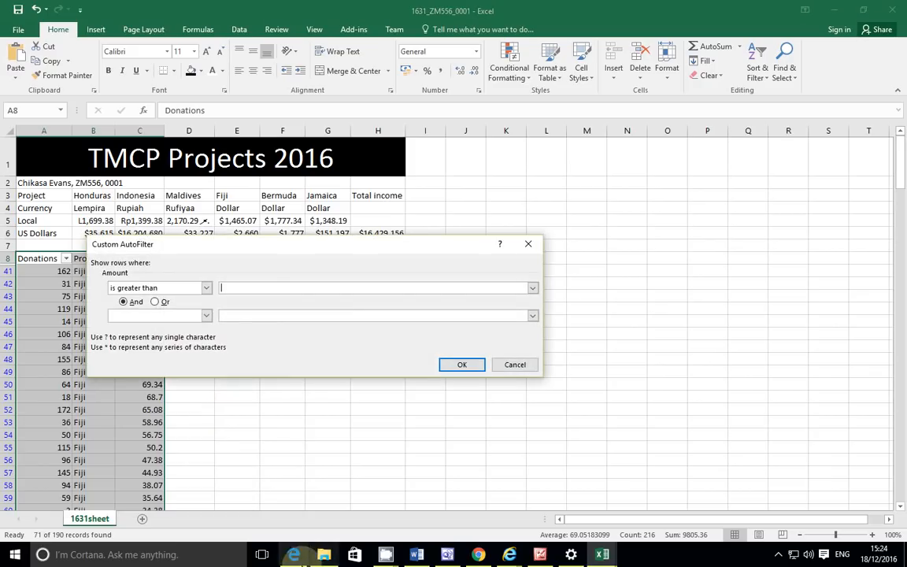
key(alt+Tab)
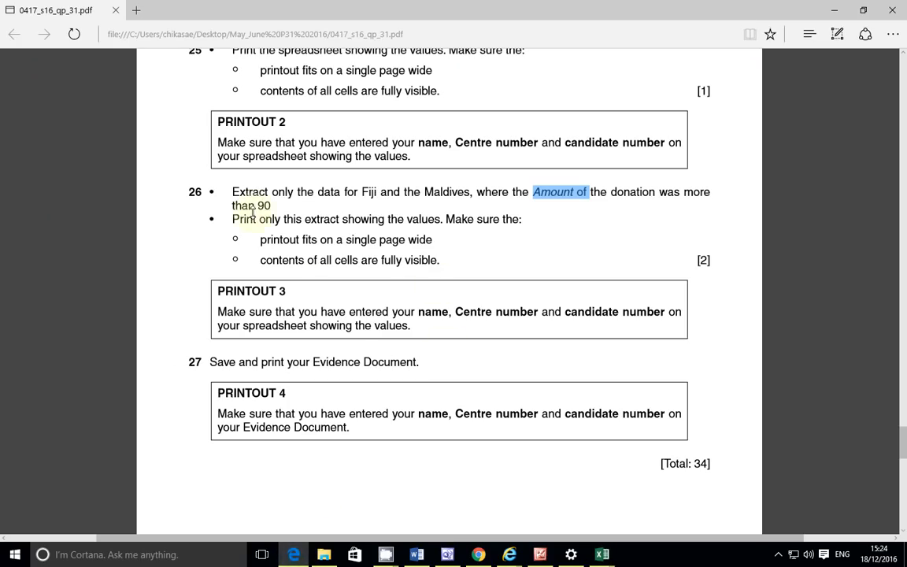
mouse_move(608, 556)
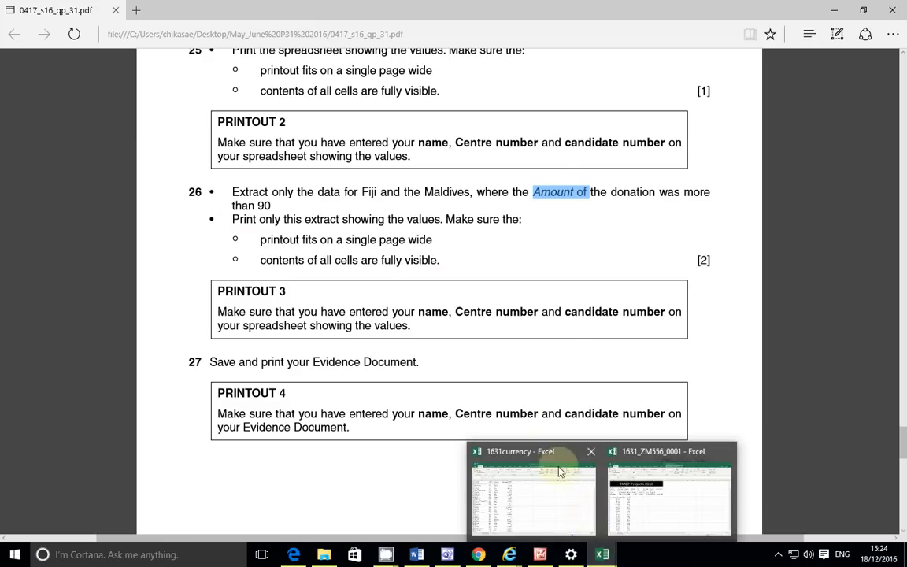
click(654, 488)
click(260, 288)
text(90)
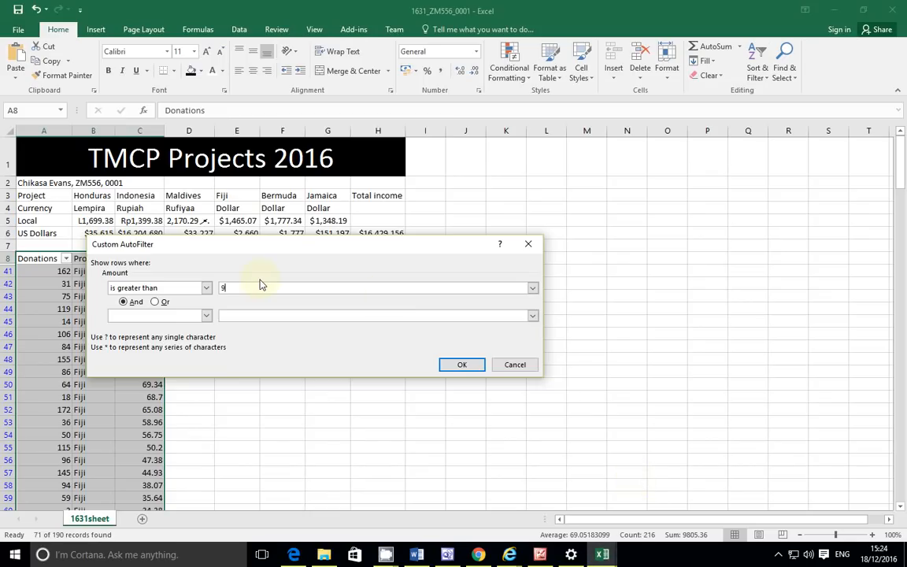
click(462, 364)
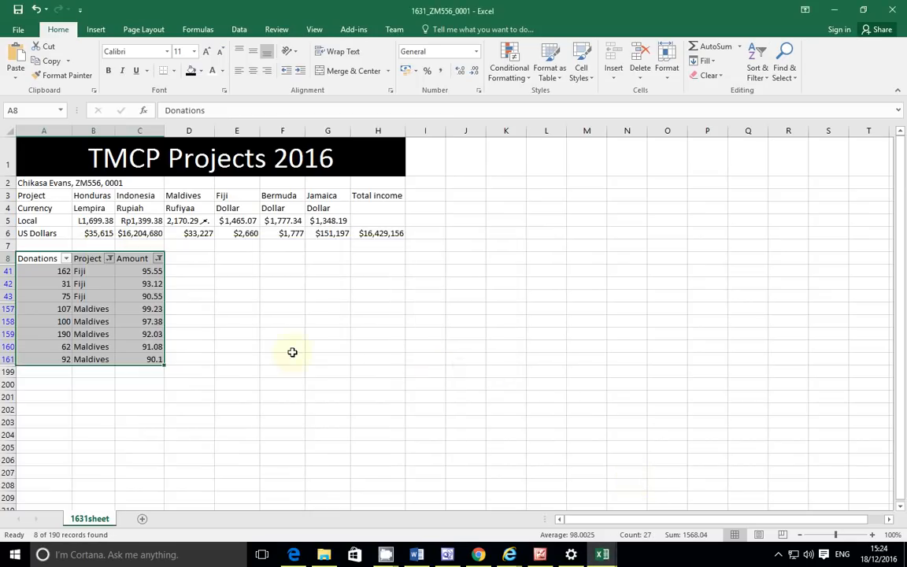
Step: Check the exam question paper, then return to the workbook
click(293, 554)
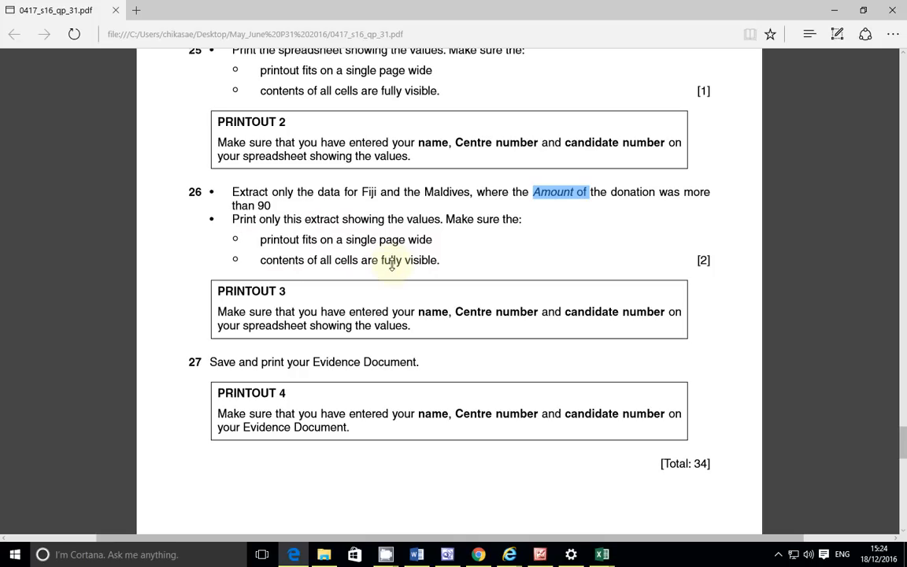
mouse_move(602, 555)
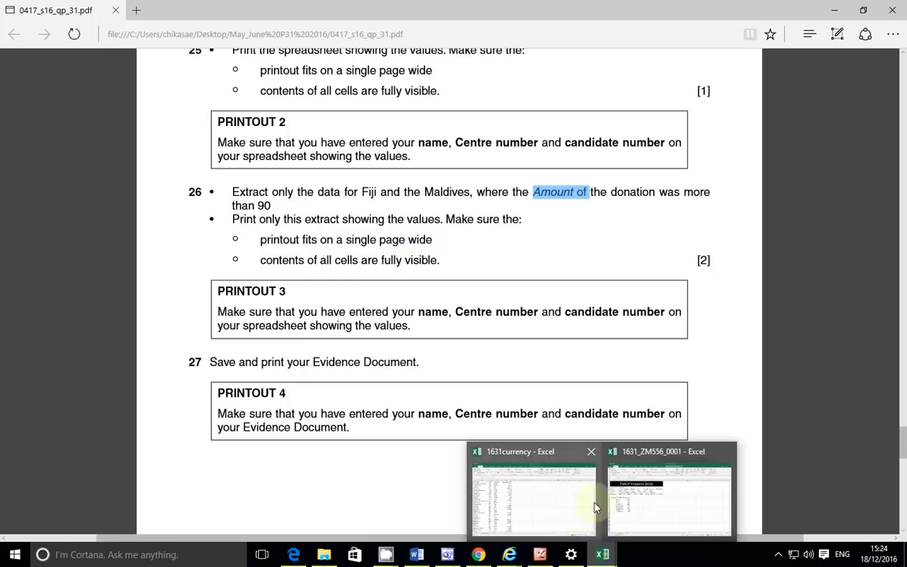
click(579, 451)
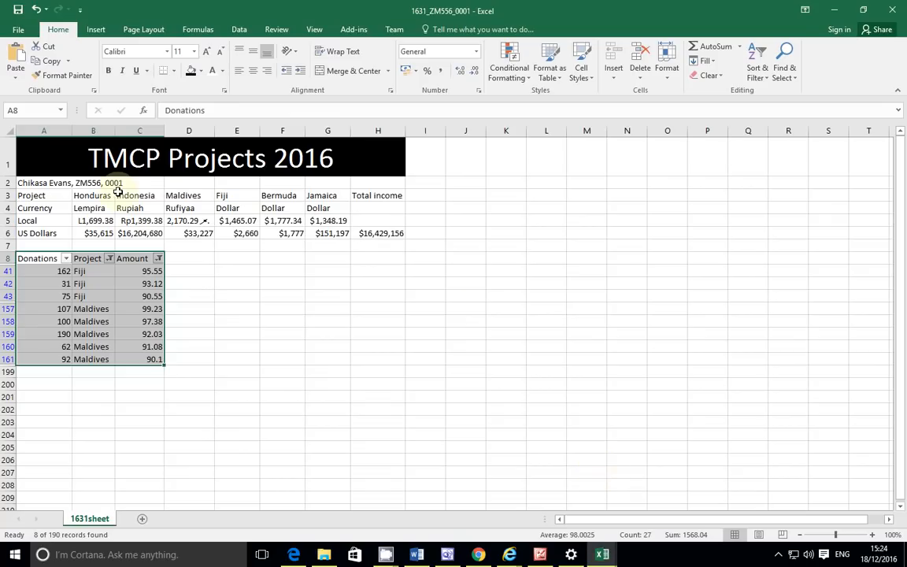
Step: In Print Page Setup's Sheet options, turn off gridlines and row and column headings
click(18, 29)
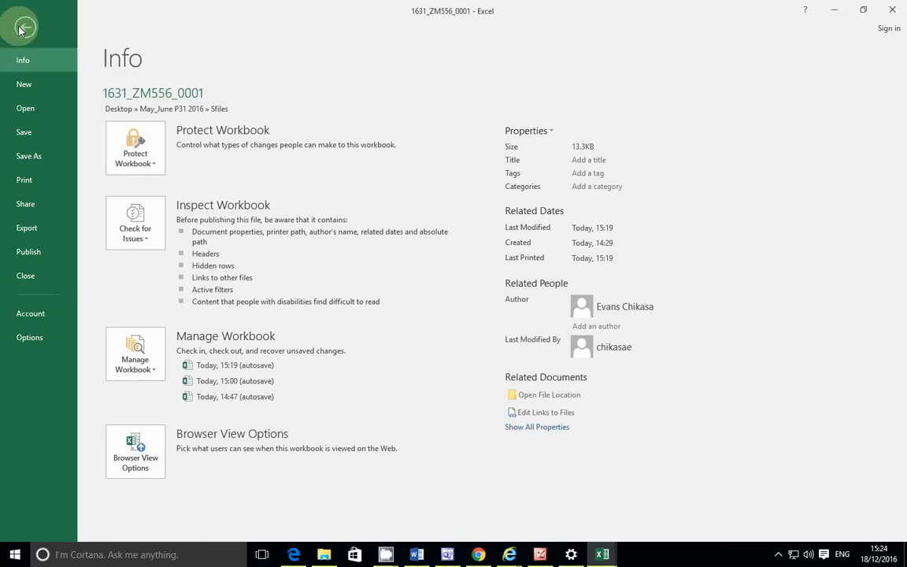
click(24, 180)
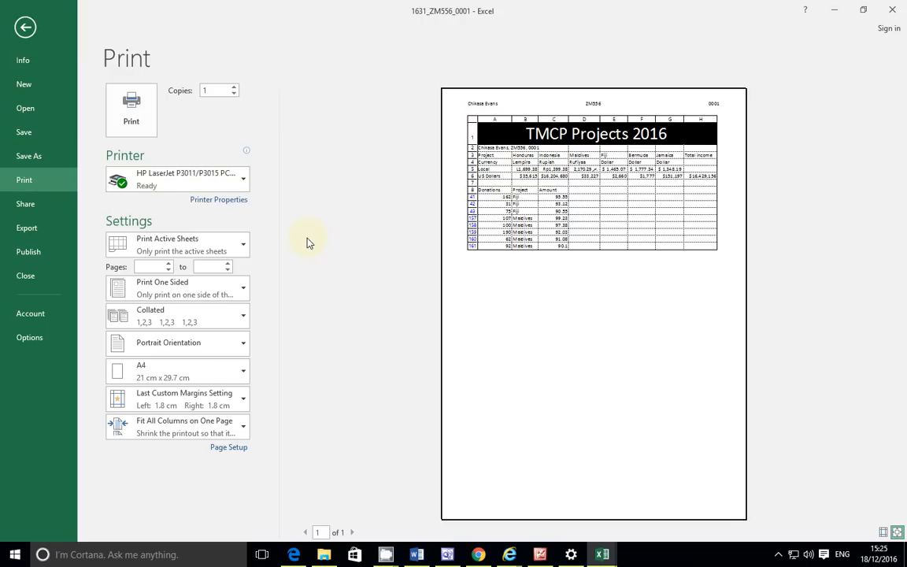
click(227, 447)
click(262, 196)
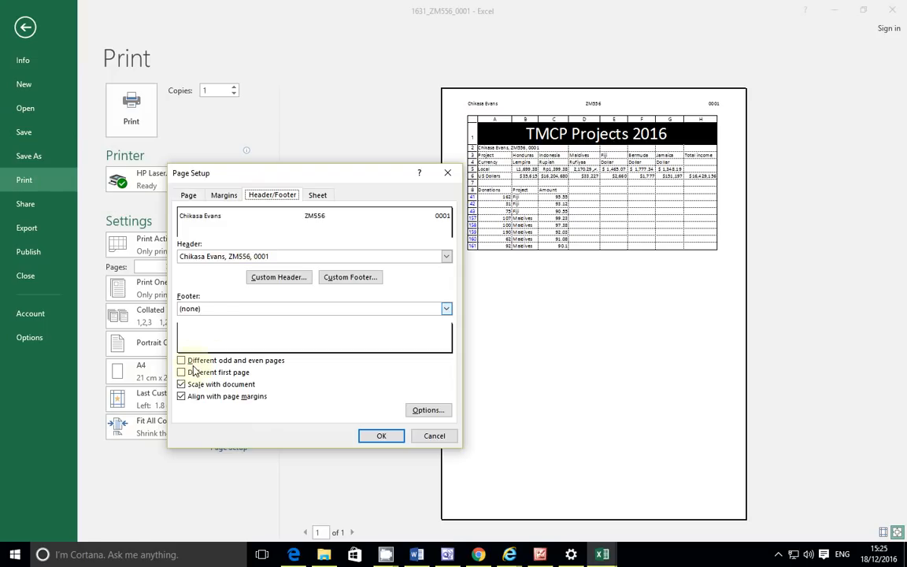
click(316, 195)
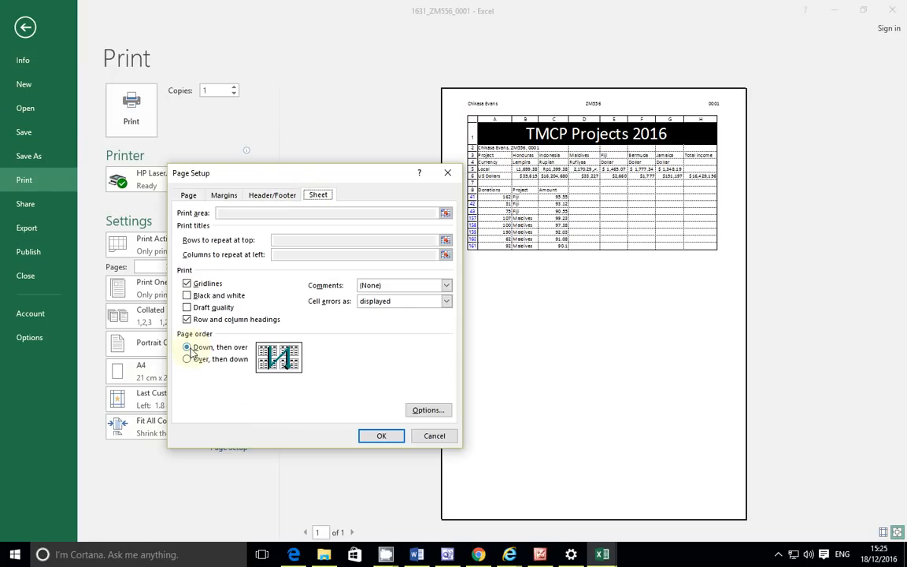
click(187, 319)
click(187, 283)
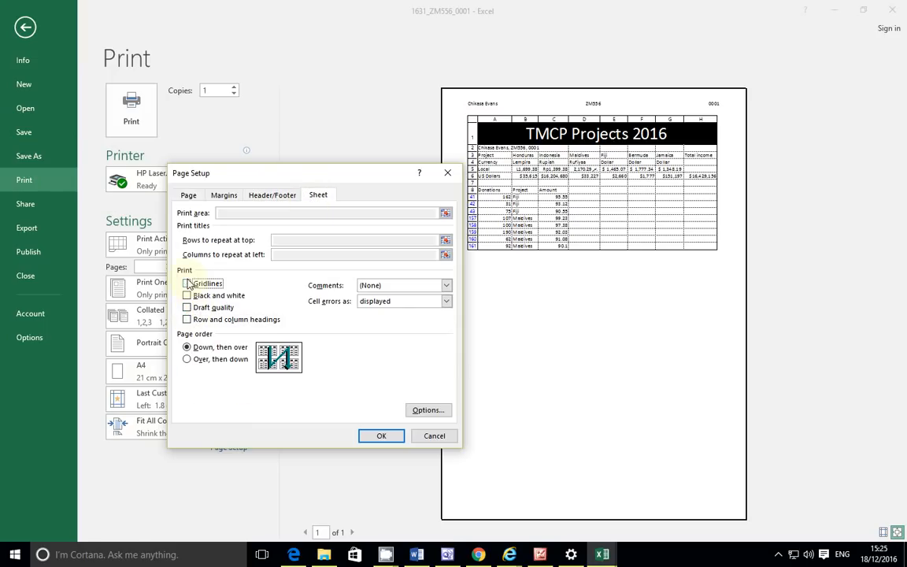
click(375, 434)
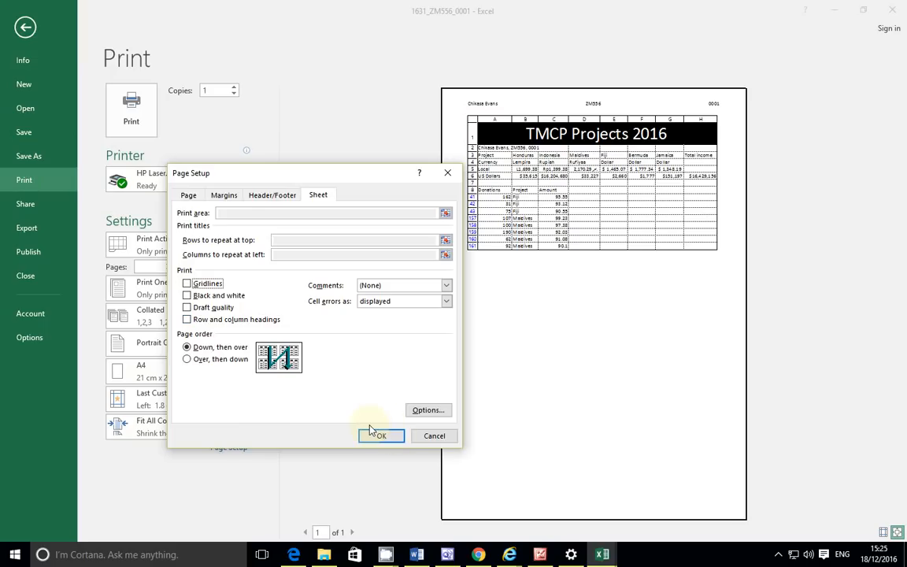
click(367, 438)
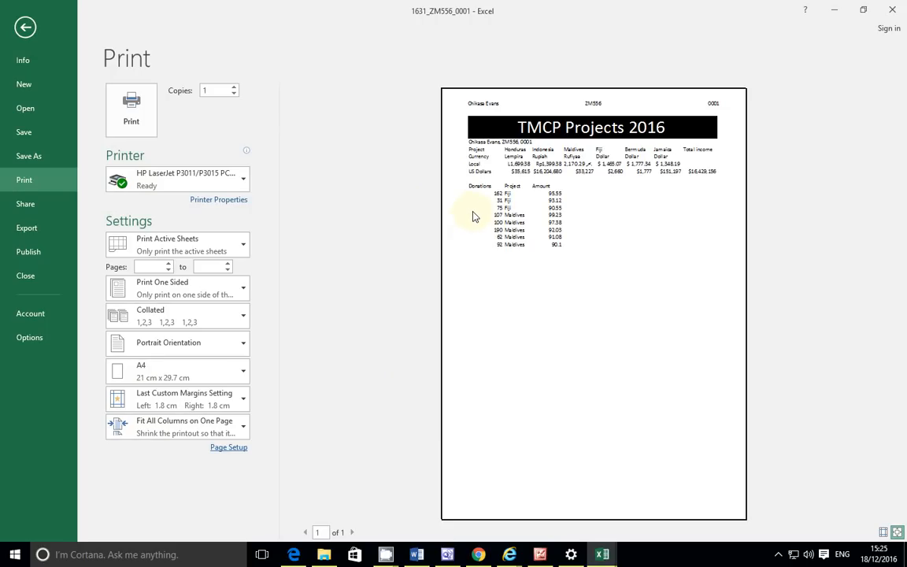
Step: Review question 26's printing requirements in the exam paper, then return to print preview
click(297, 551)
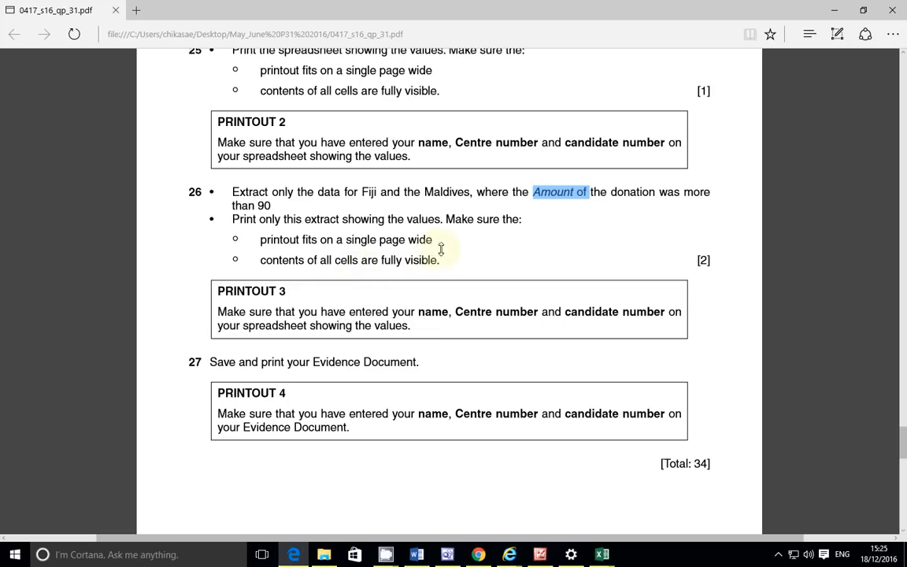
drag(325, 240, 295, 256)
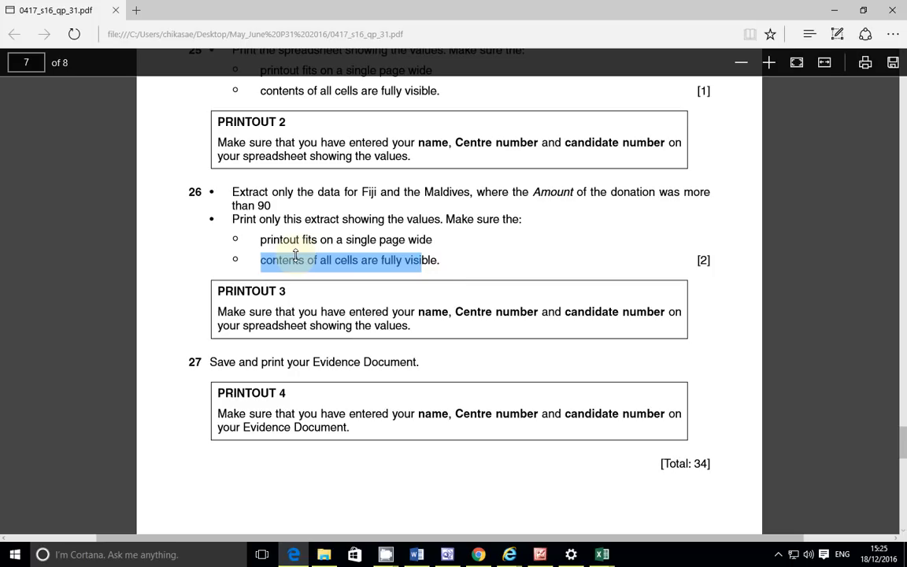
click(446, 257)
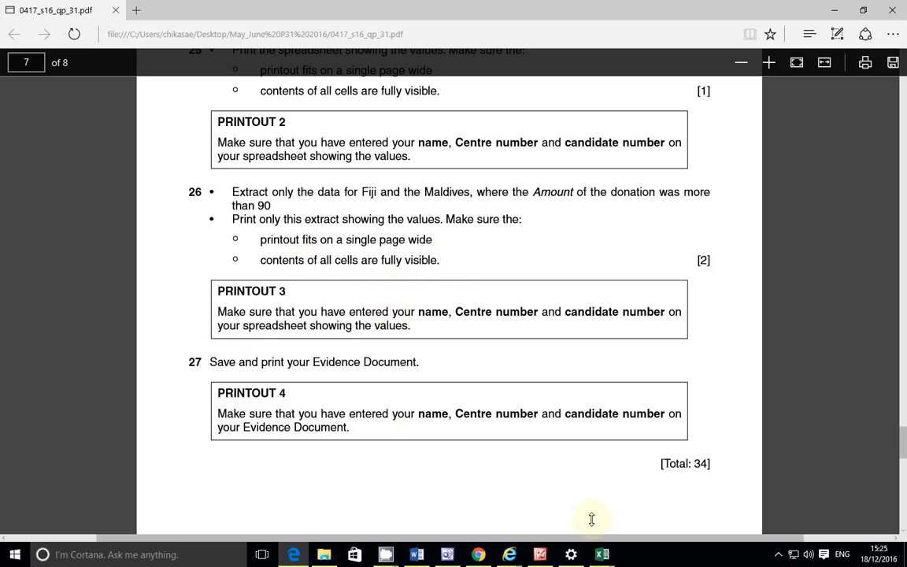
mouse_move(602, 554)
click(639, 518)
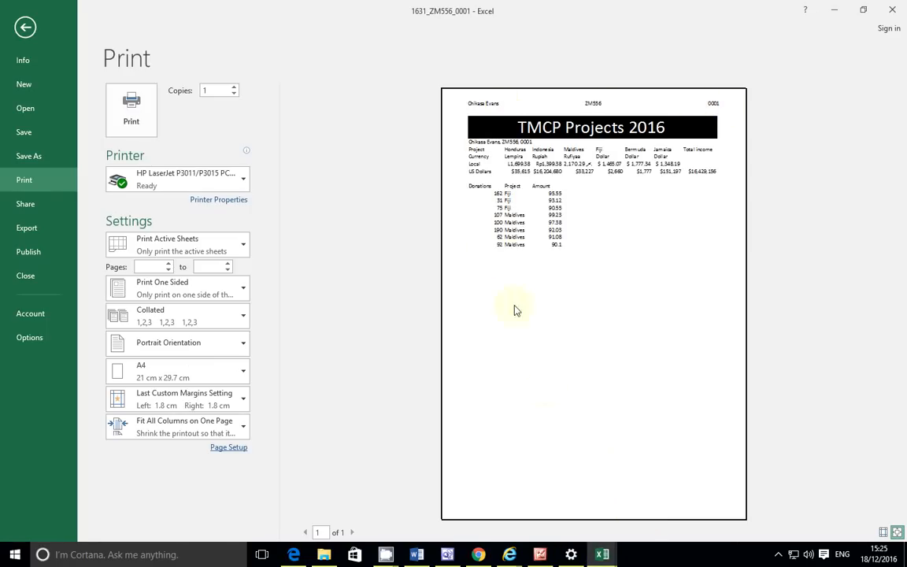
Step: Return to the question paper and bring up CamStudio from the hidden-icons tray
mouse_move(602, 555)
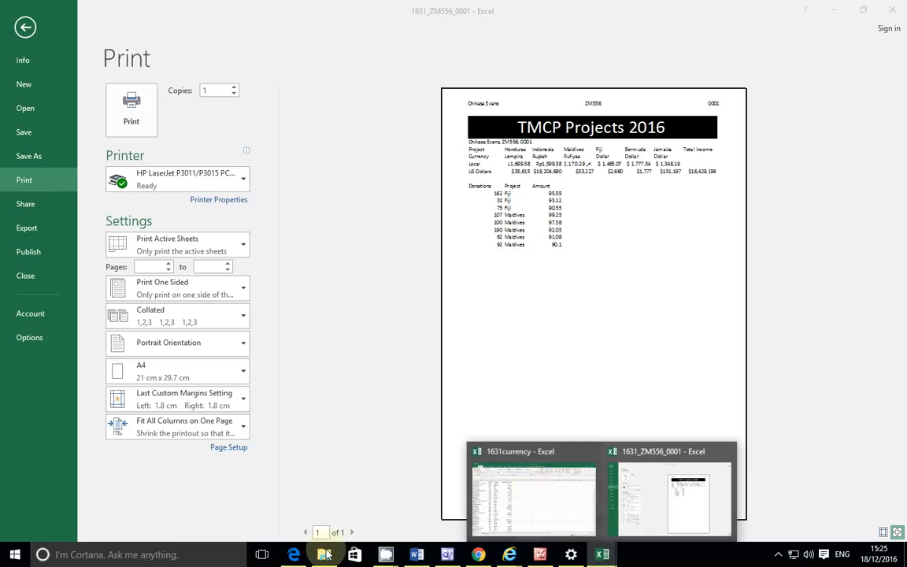
click(294, 554)
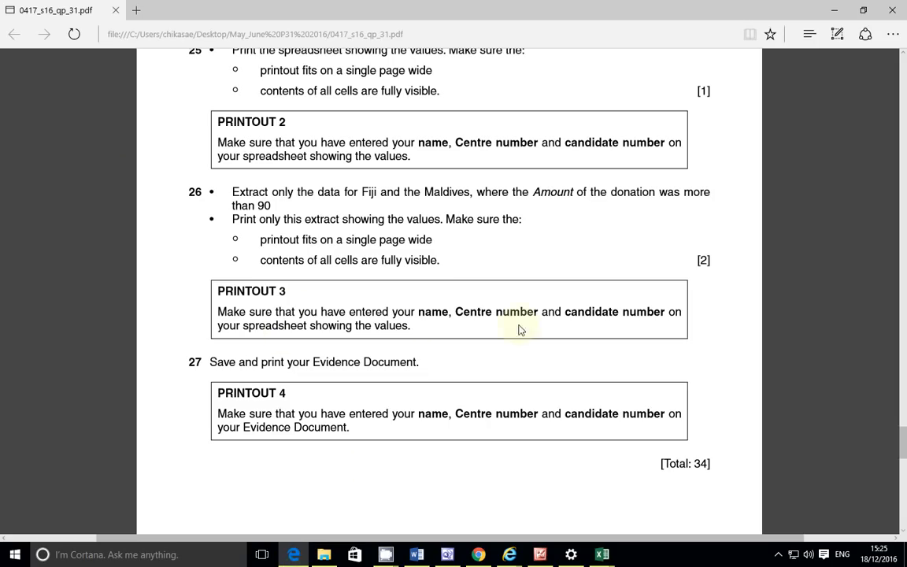
scroll(277, 341, down, 2)
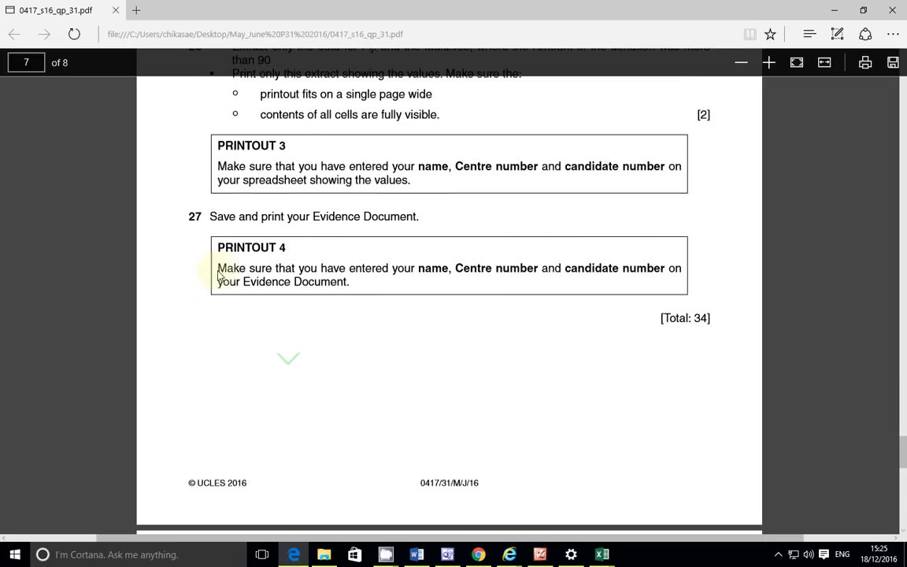
scroll(225, 264, up, 2)
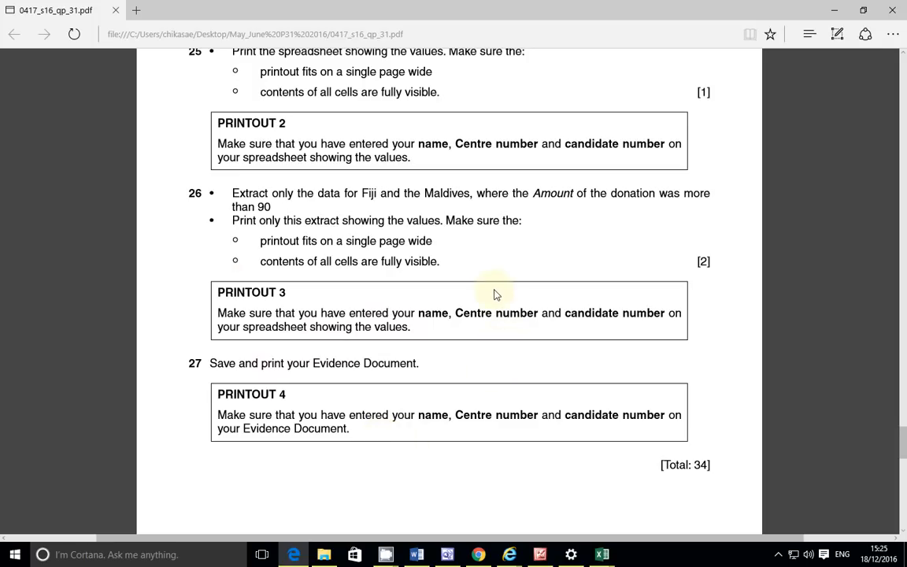
click(778, 555)
click(753, 529)
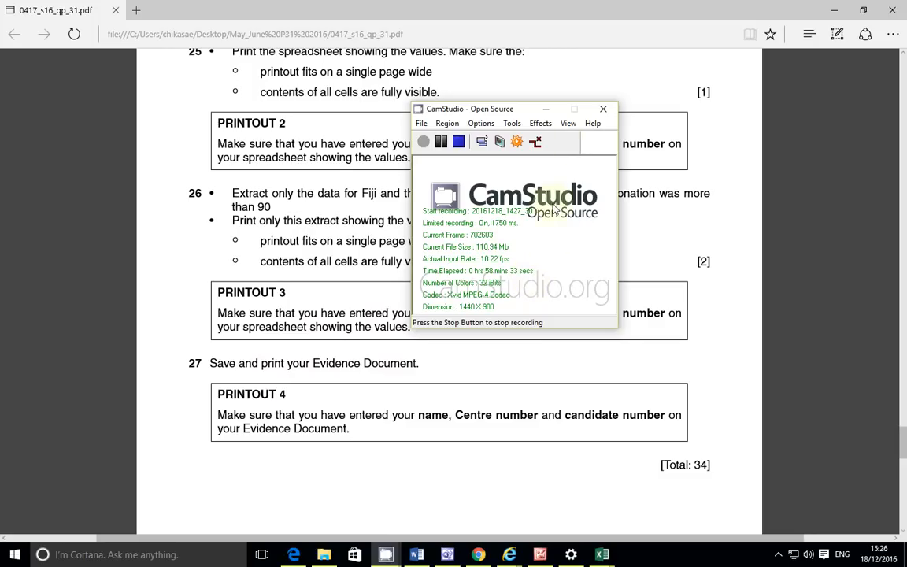
Step: Minimise the CamStudio recorder and switch to the web browser
click(546, 109)
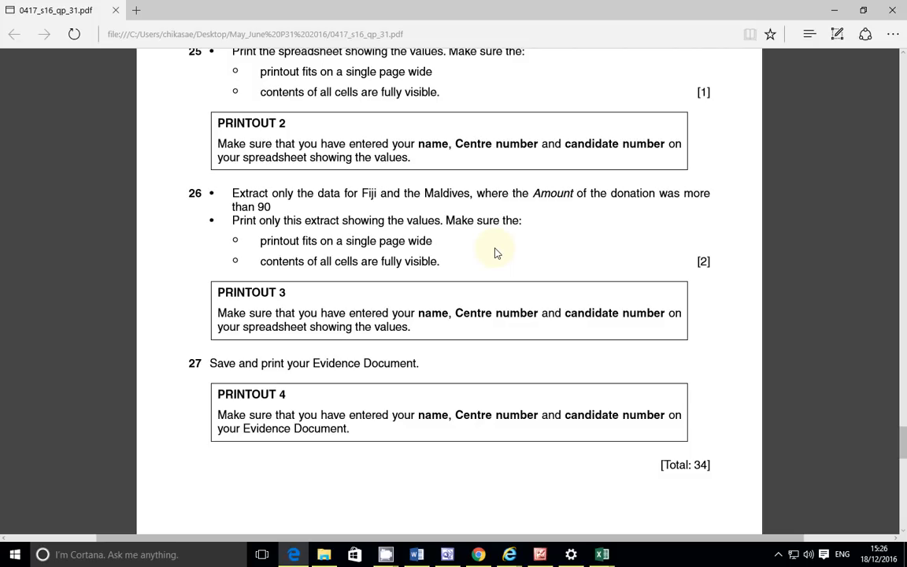
click(478, 554)
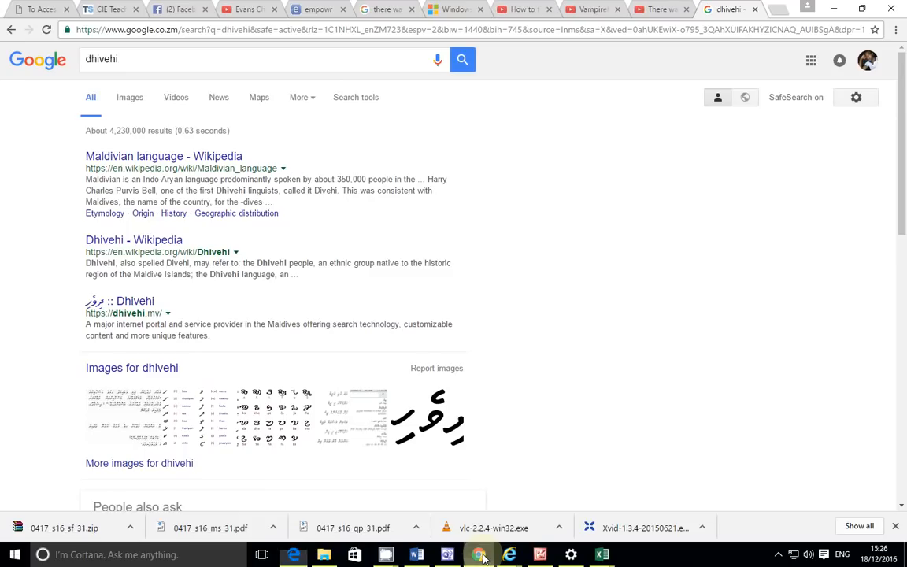
Step: View the CIE Teacher Support June 2016 past papers list and restore CamStudio from the tray
click(110, 13)
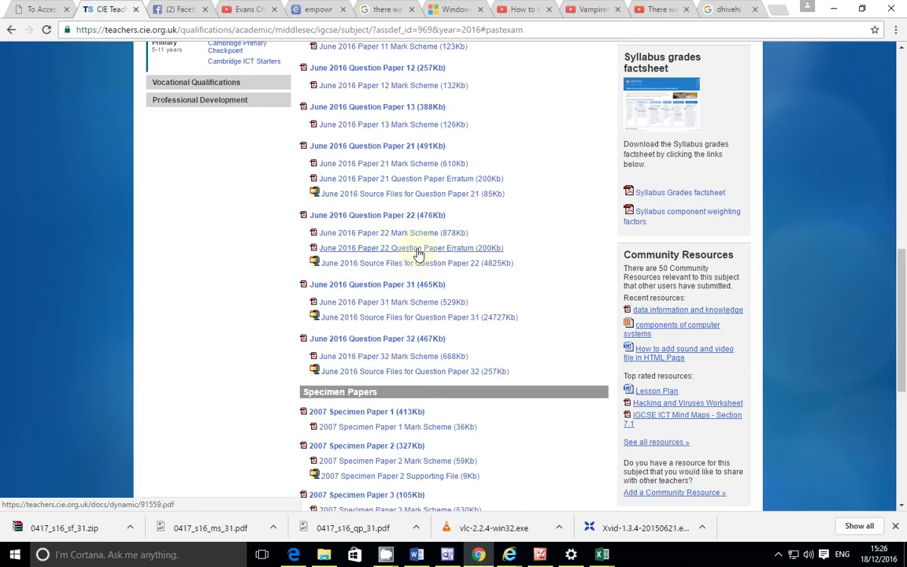
scroll(411, 305, up, 2)
scroll(386, 260, down, 1)
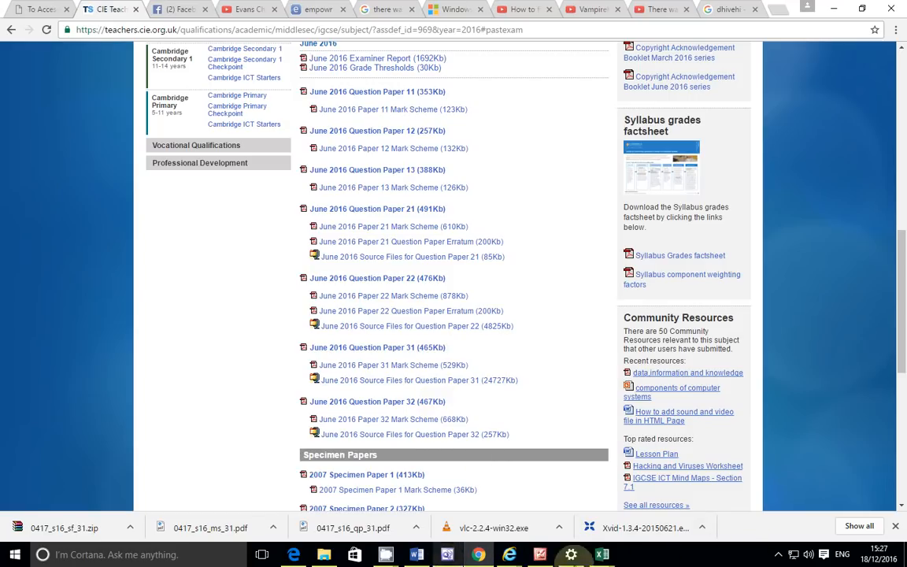
click(778, 554)
click(754, 532)
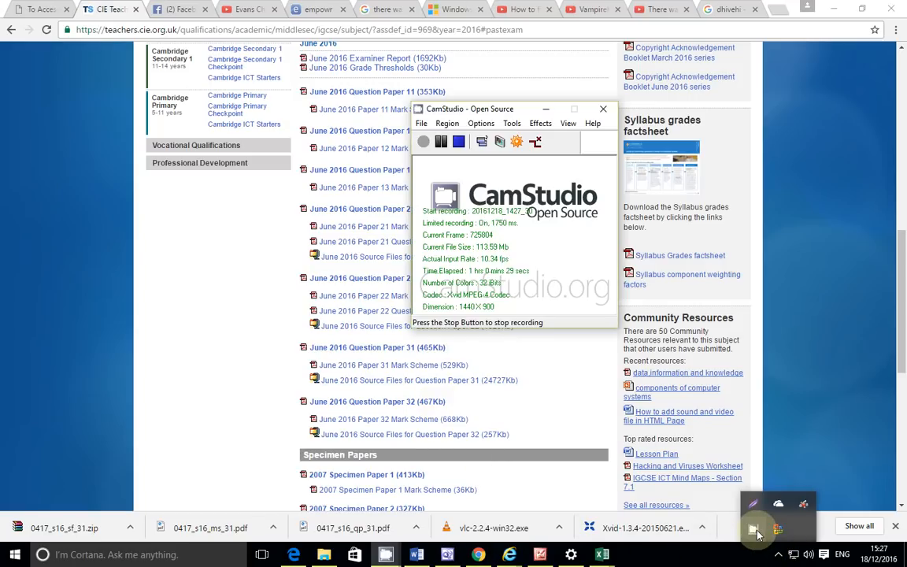